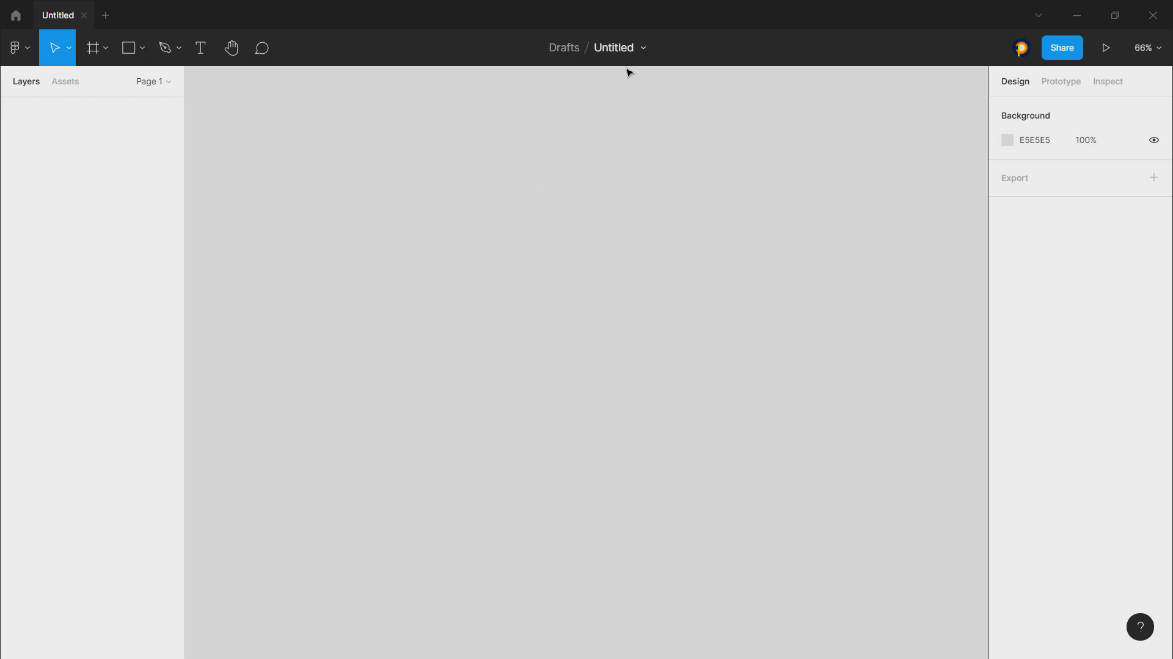
# - Rename the file as Music Play Screen UI
pyautogui.click(630, 50)
pyautogui.write('Music ')
pyautogui.write('Screen')
pyautogui.press('BackSpace')
pyautogui.press('BackSpace')
pyautogui.press('BackSpace')
pyautogui.press('BackSpace')
pyautogui.press('BackSpace')
pyautogui.press('BackSpace')
pyautogui.write('Play Screen UI')
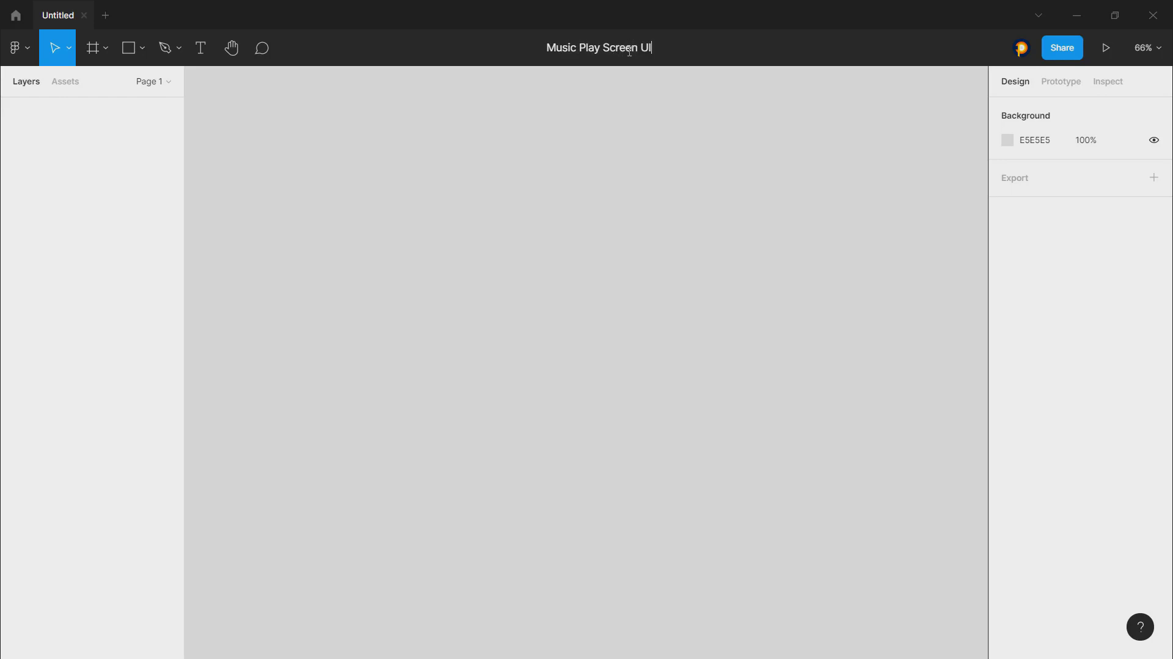
pyautogui.press('Return')
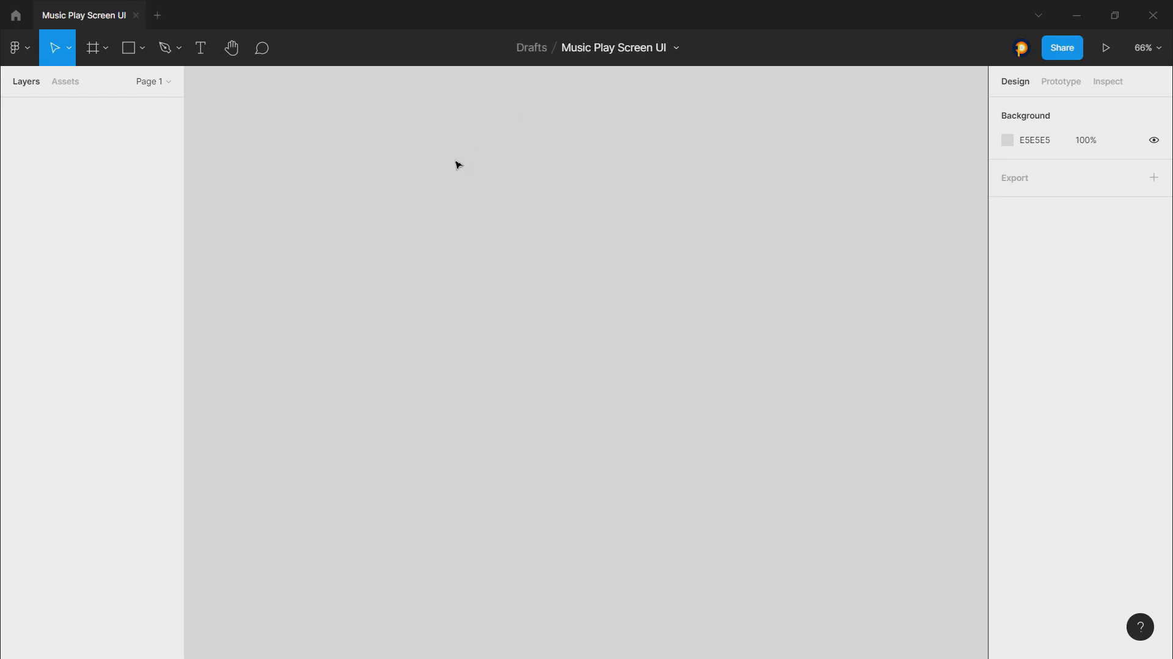
# - Add an iPhone 13 Pro Max frame (428 × 926) to the empty canvas and leave it deselected
pyautogui.click(94, 48)
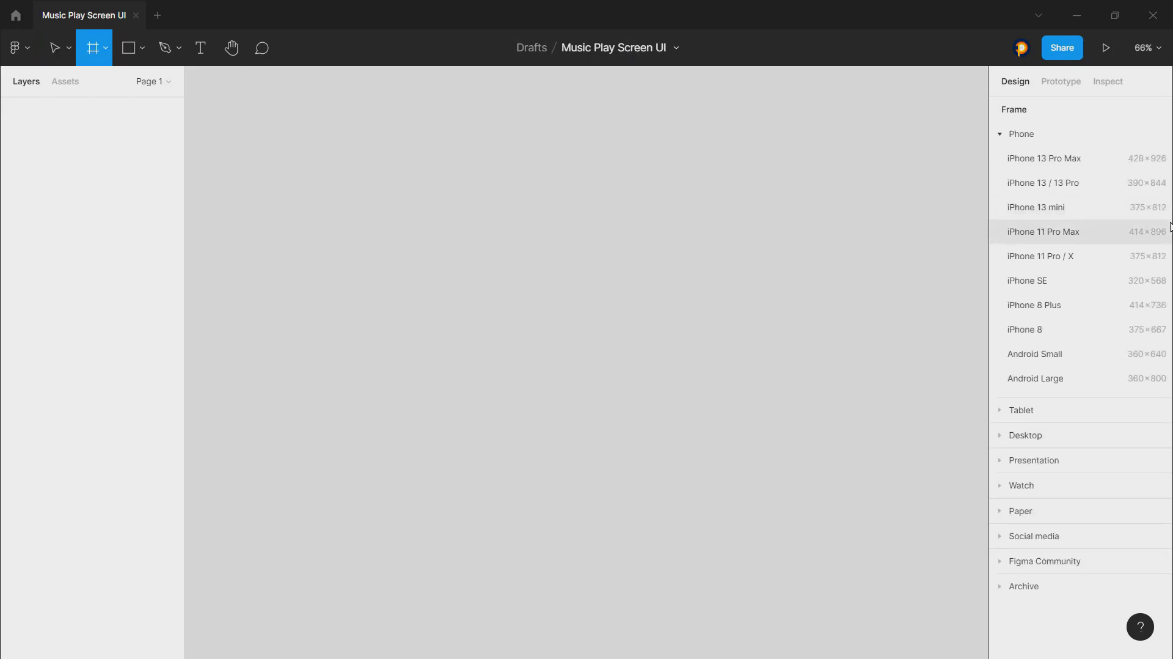
pyautogui.click(1032, 161)
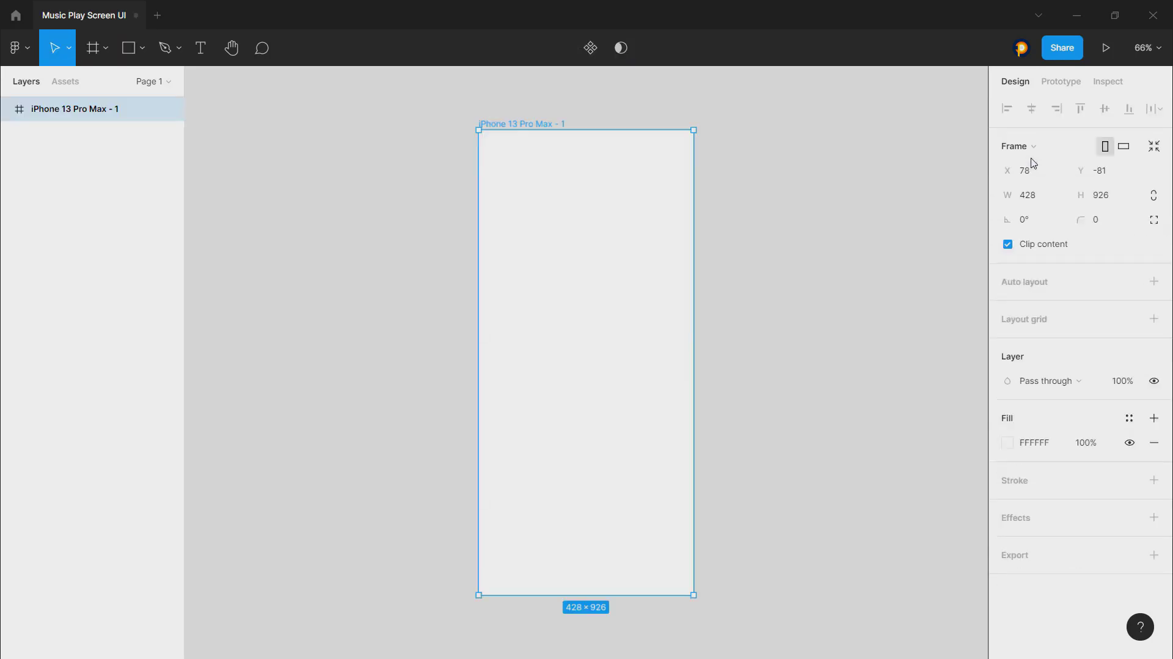
pyautogui.click(825, 141)
pyautogui.click(644, 168)
pyautogui.click(859, 196)
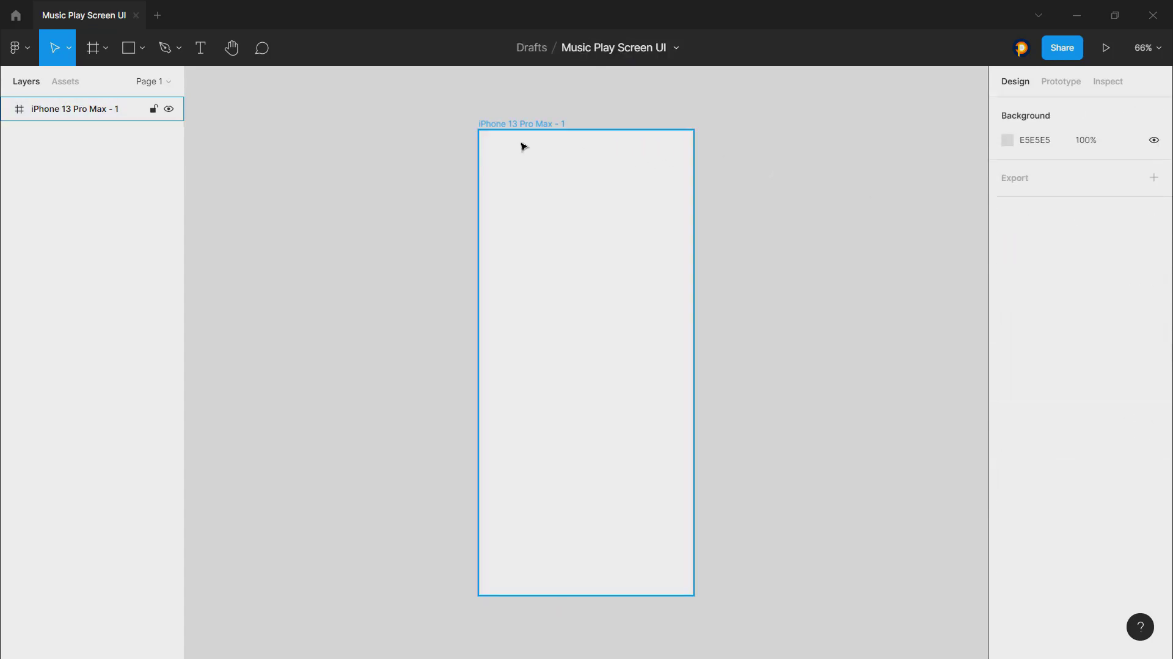
# - Search the Remix Icon plugin for "arrow" and insert the small left-pointing line chevron, arrow-drop-left-line
pyautogui.rightClick(424, 140)
pyautogui.moveTo(456, 253)
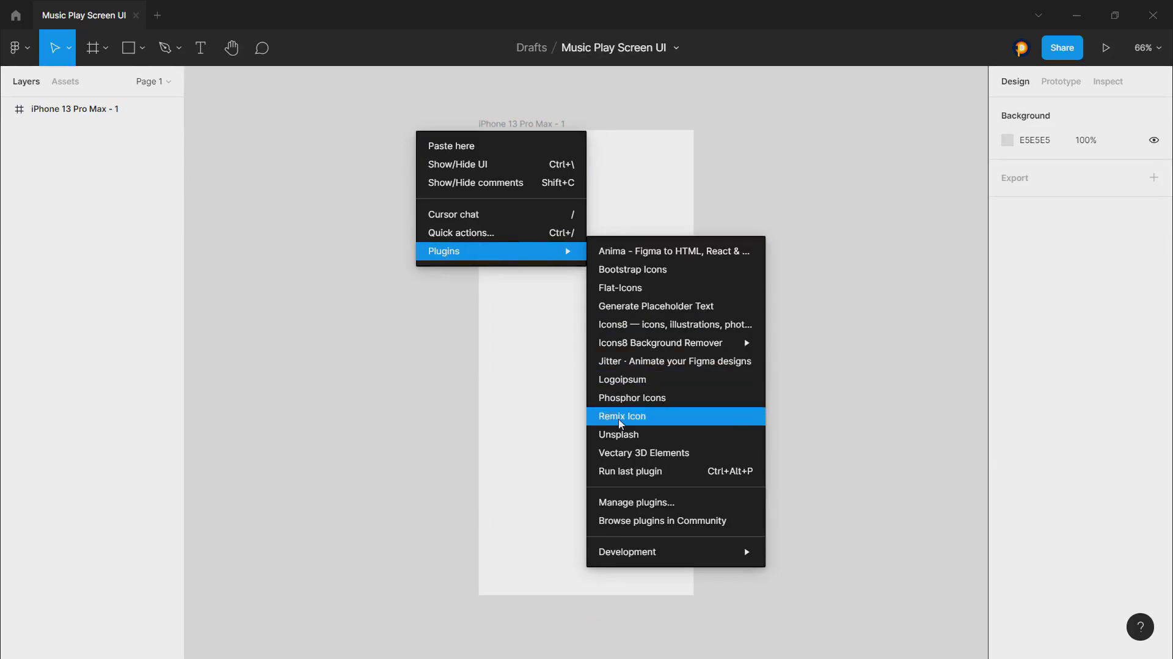
pyautogui.click(621, 422)
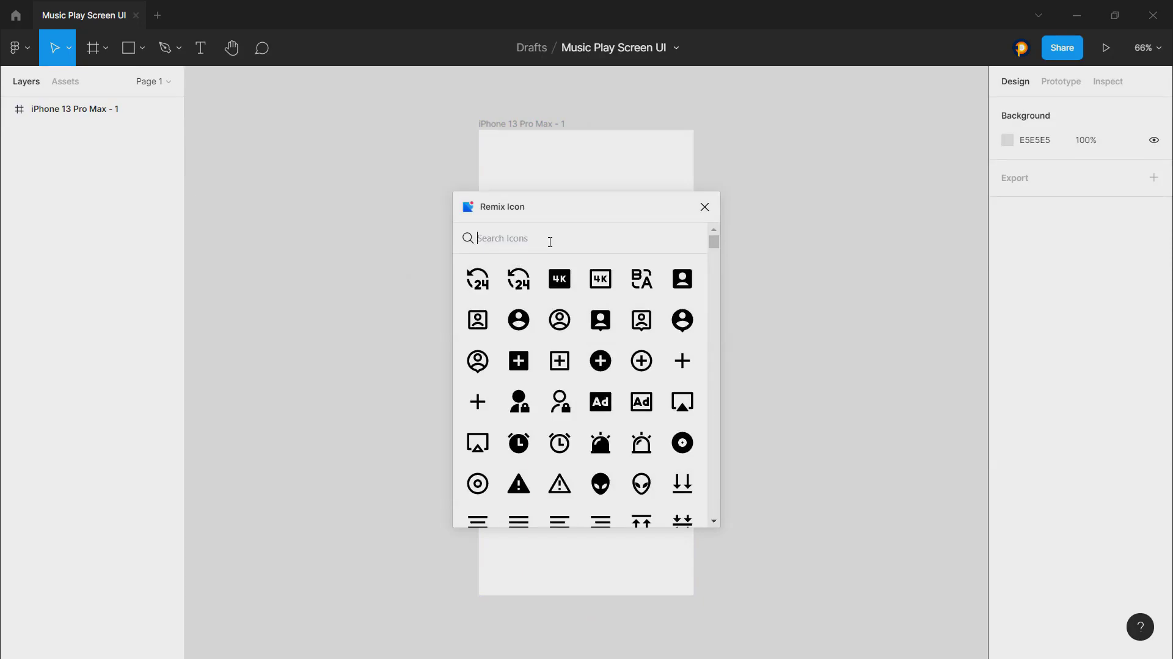
pyautogui.write('a')
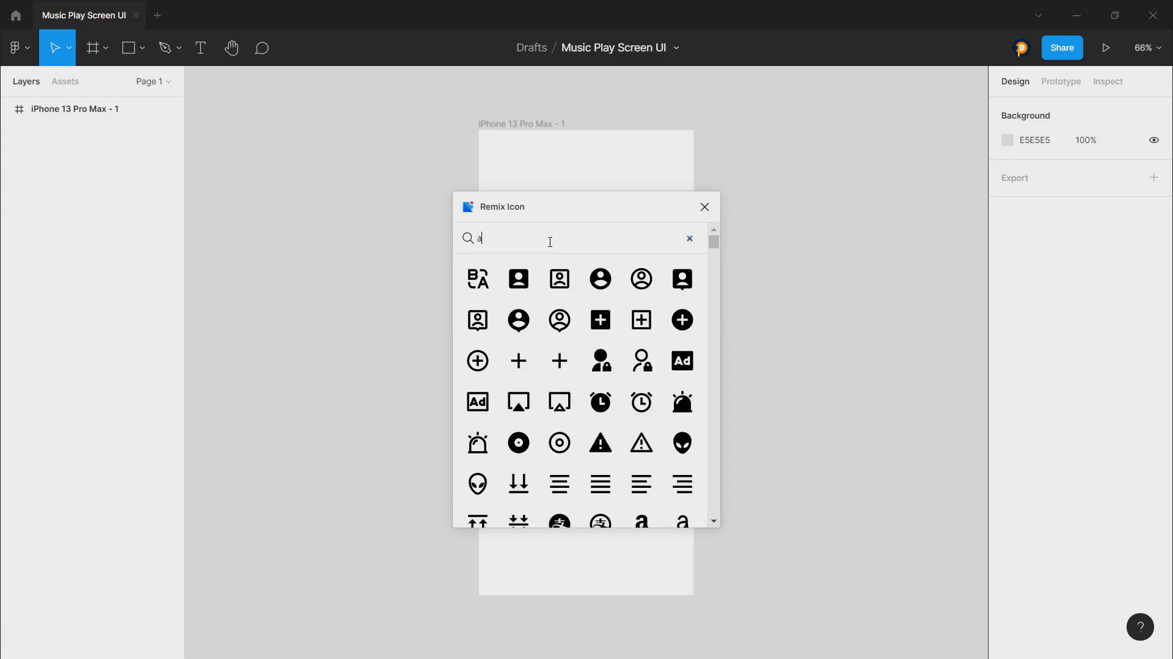
pyautogui.write('rrow')
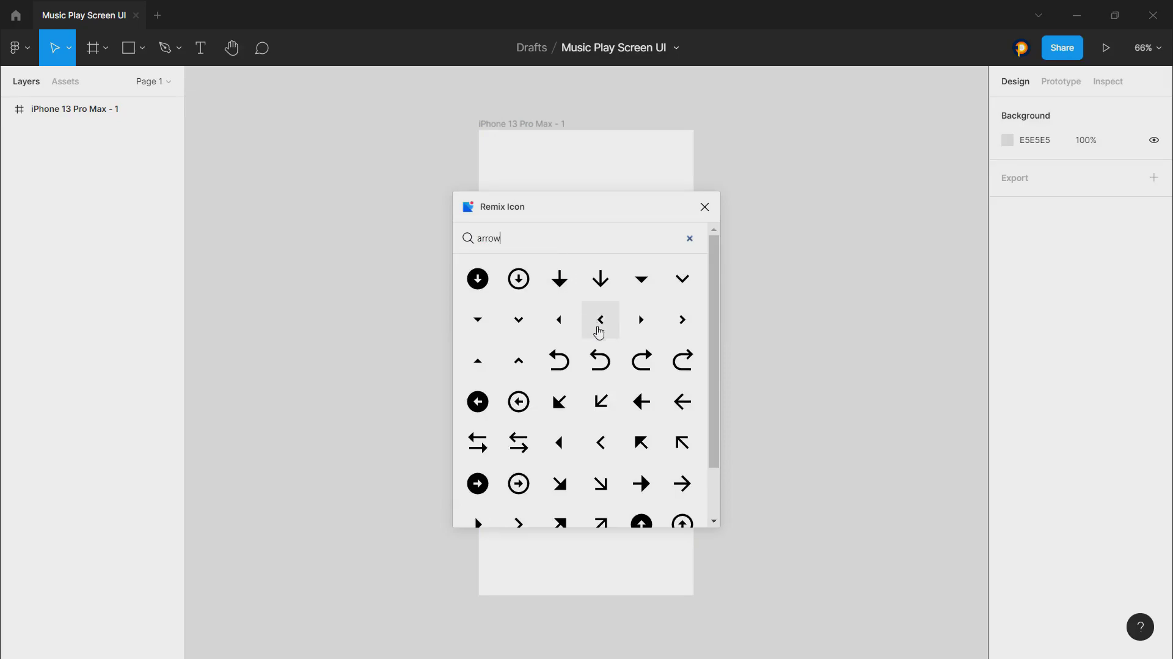
pyautogui.scroll(-1, 599, 332)
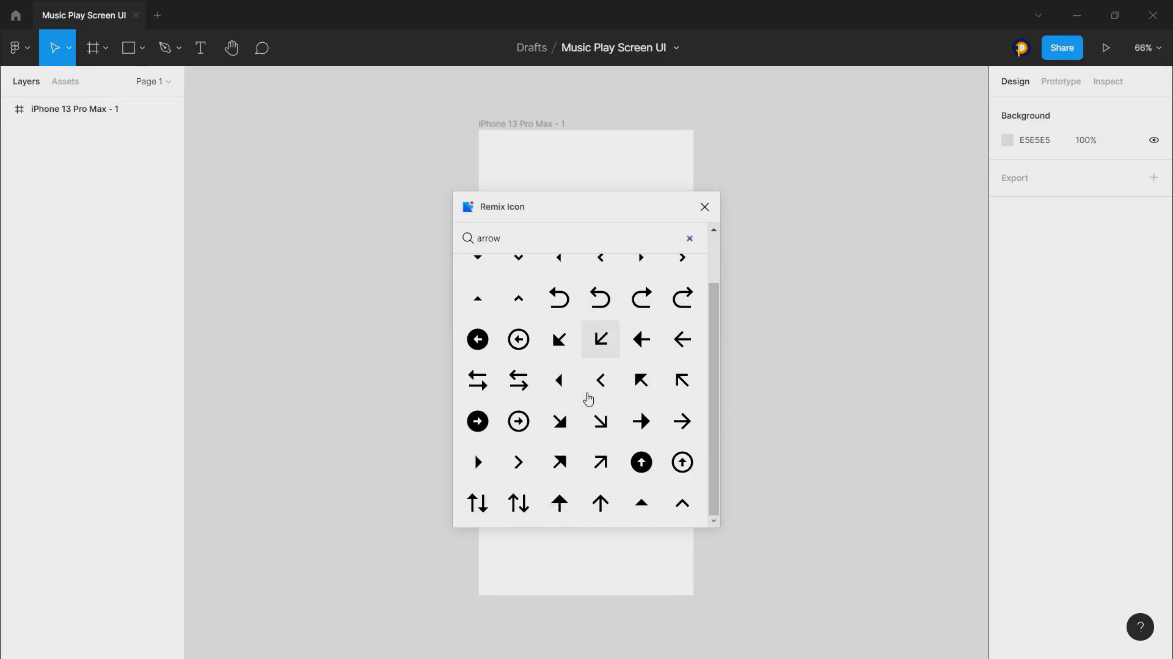
pyautogui.scroll(1, 556, 437)
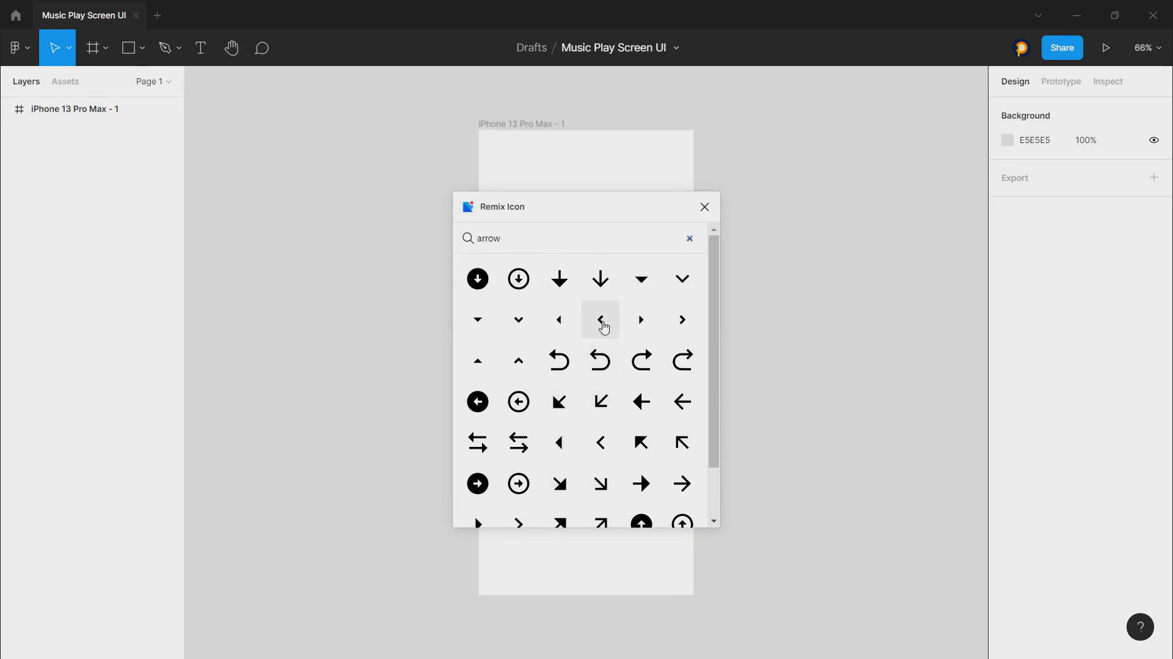
pyautogui.click(602, 321)
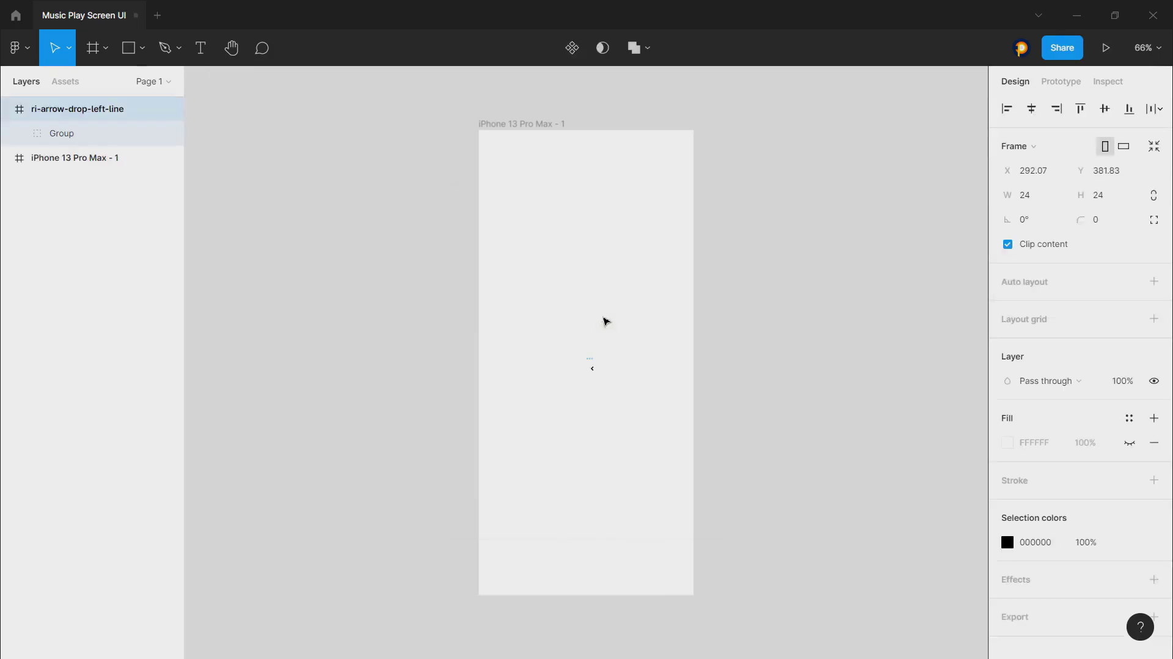
pyautogui.click(19, 133)
pyautogui.click(89, 137)
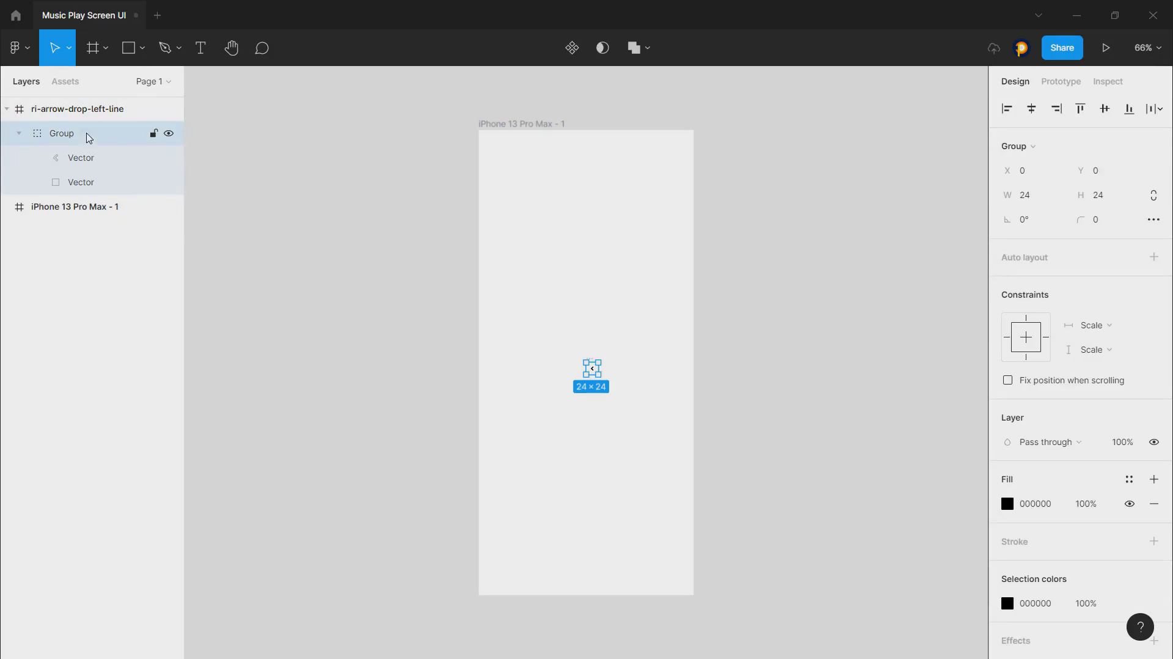
pyautogui.click(69, 160)
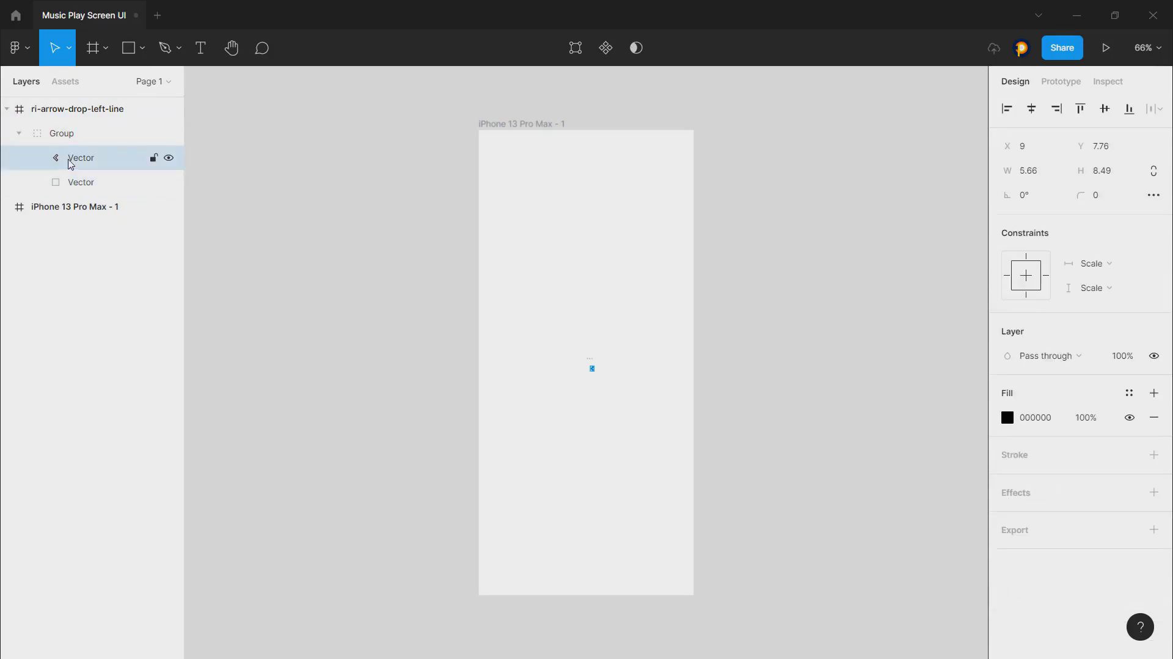
pyautogui.click(64, 136)
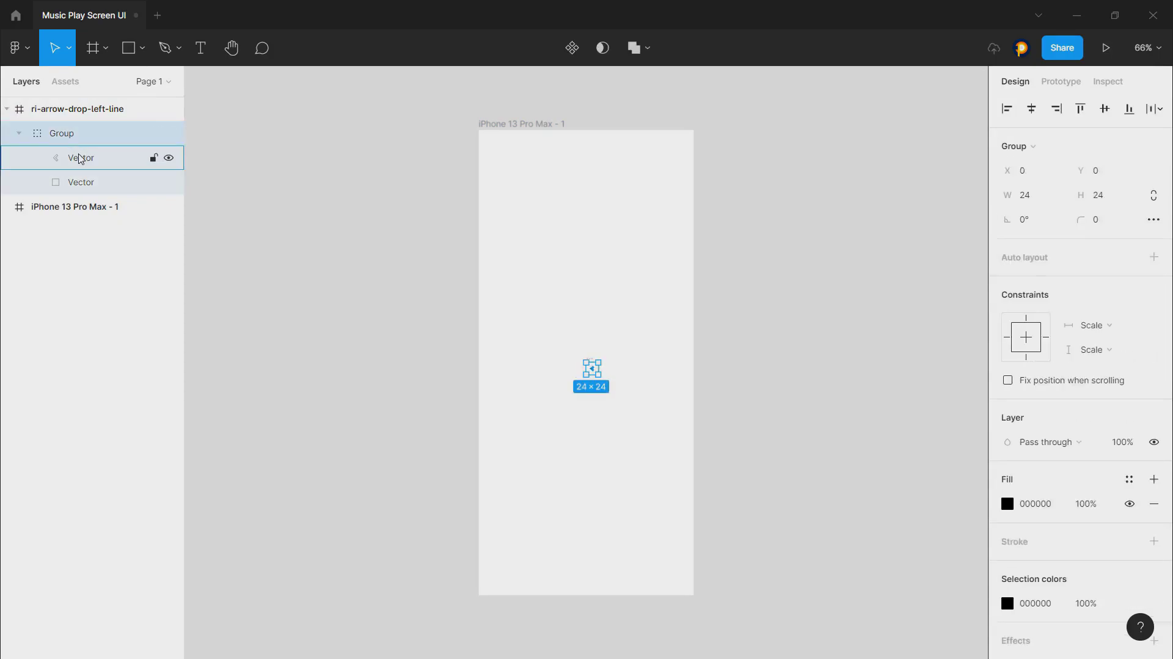
pyautogui.click(80, 159)
pyautogui.click(1050, 171)
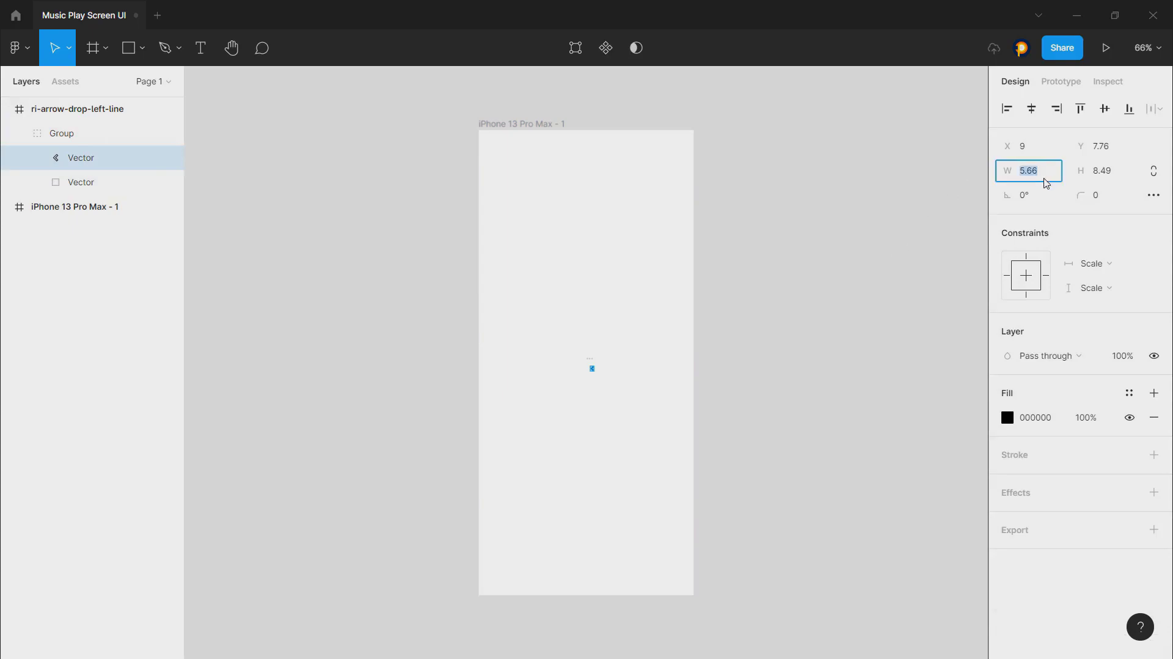
pyautogui.click(25, 134)
pyautogui.click(85, 134)
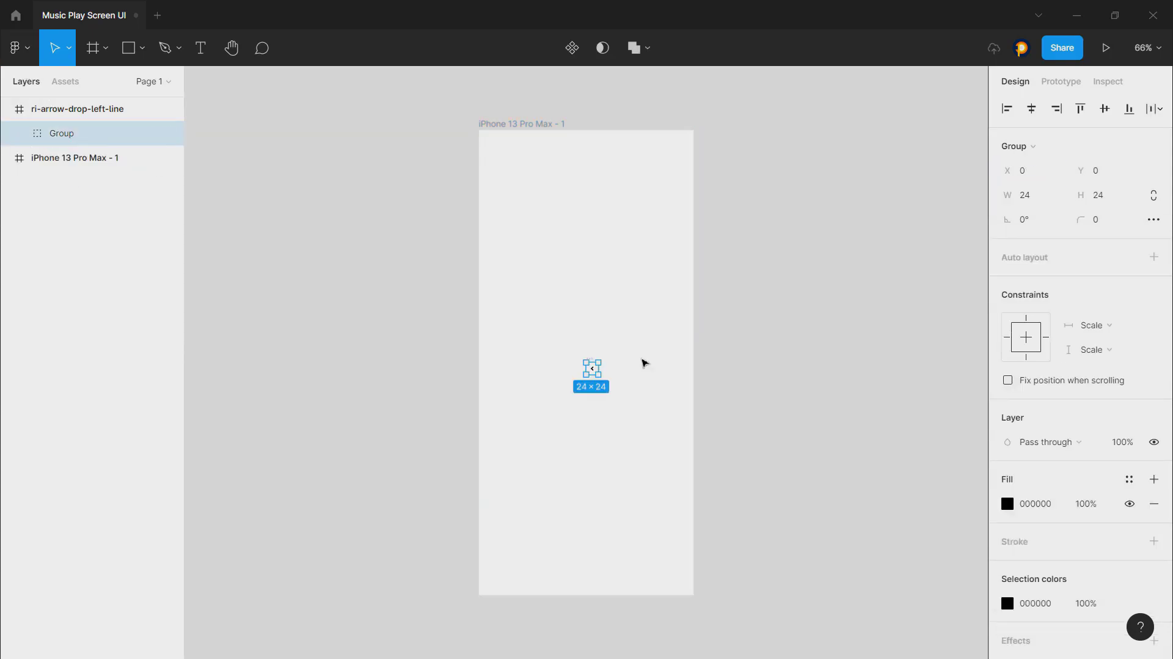
# - Try to resize the arrow icon's inner group and its vector with the Scale tool, undoing each attempt
pyautogui.press('k')
pyautogui.moveTo(599, 374); pyautogui.dragTo(599, 375)
pyautogui.hotkey('ctrl', 'z')
pyautogui.click(26, 134)
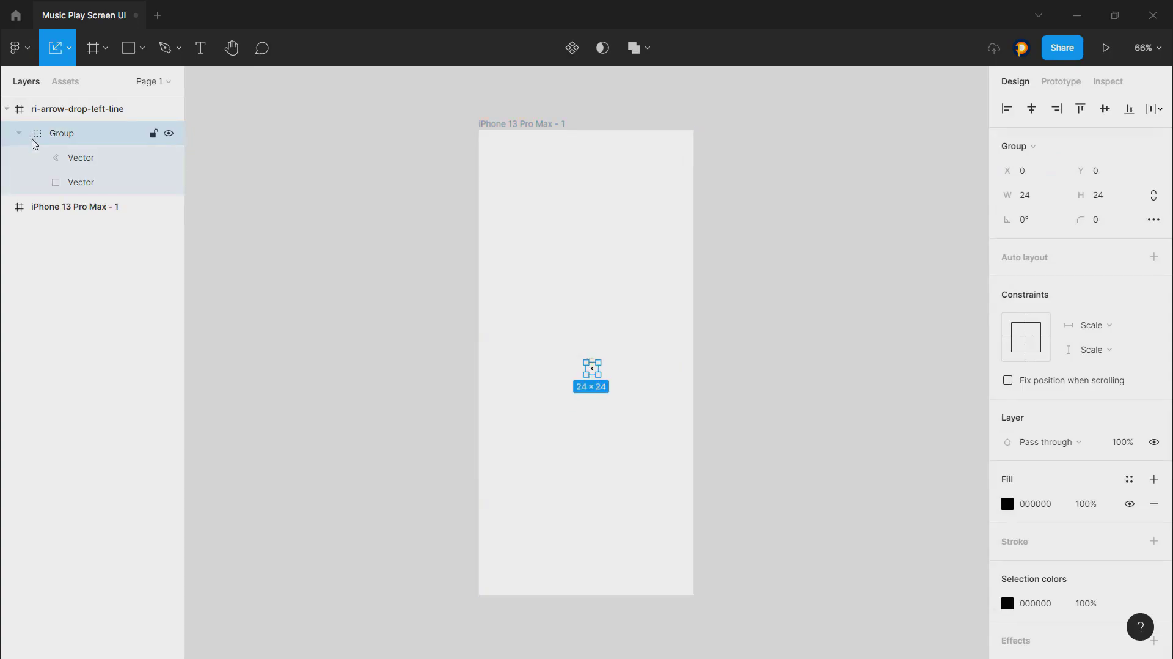
pyautogui.click(91, 157)
pyautogui.click(638, 337)
pyautogui.moveTo(638, 338); pyautogui.dragTo(589, 383)
pyautogui.hotkey('ctrl', 'z')
pyautogui.click(720, 349)
pyautogui.click(79, 133)
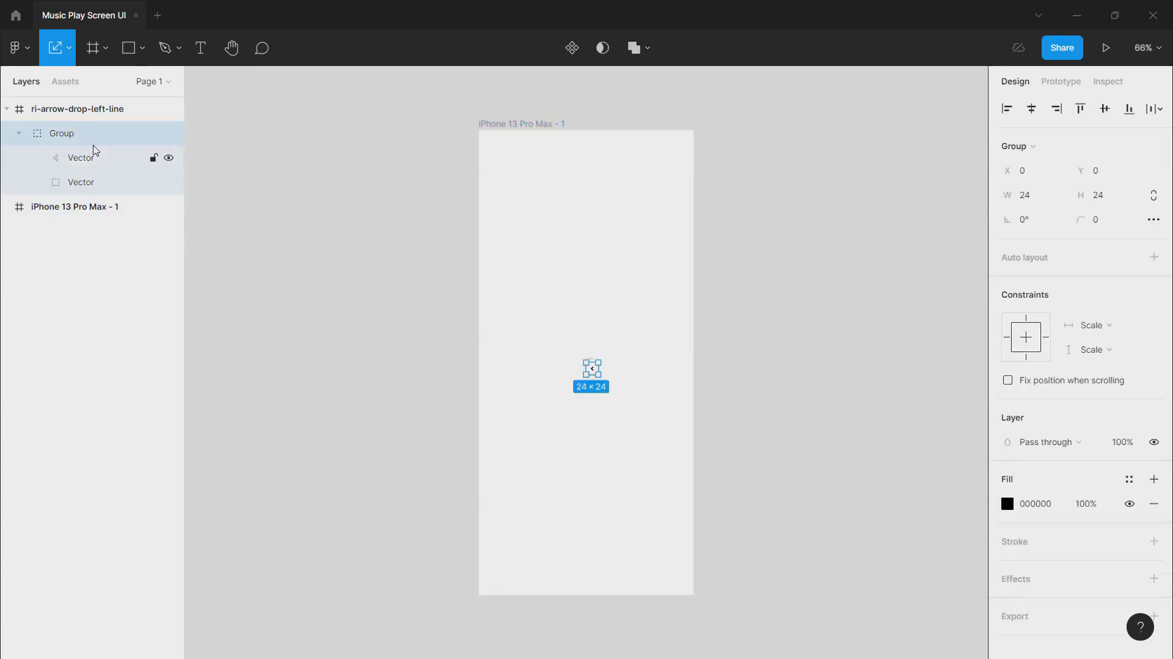
pyautogui.click(92, 158)
pyautogui.click(7, 110)
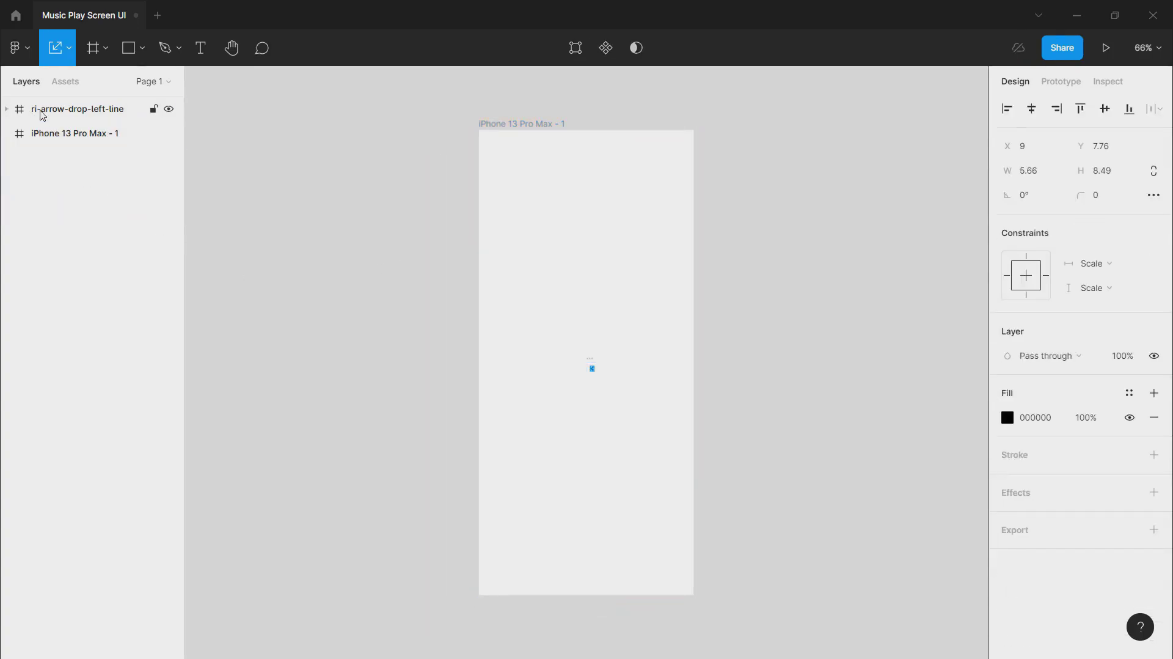
# - Scale the whole arrow icon frame to about 64 × 64 in the phone frame's upper-left corner and nest its layer inside the phone frame
pyautogui.click(43, 115)
pyautogui.moveTo(598, 373); pyautogui.dragTo(517, 169)
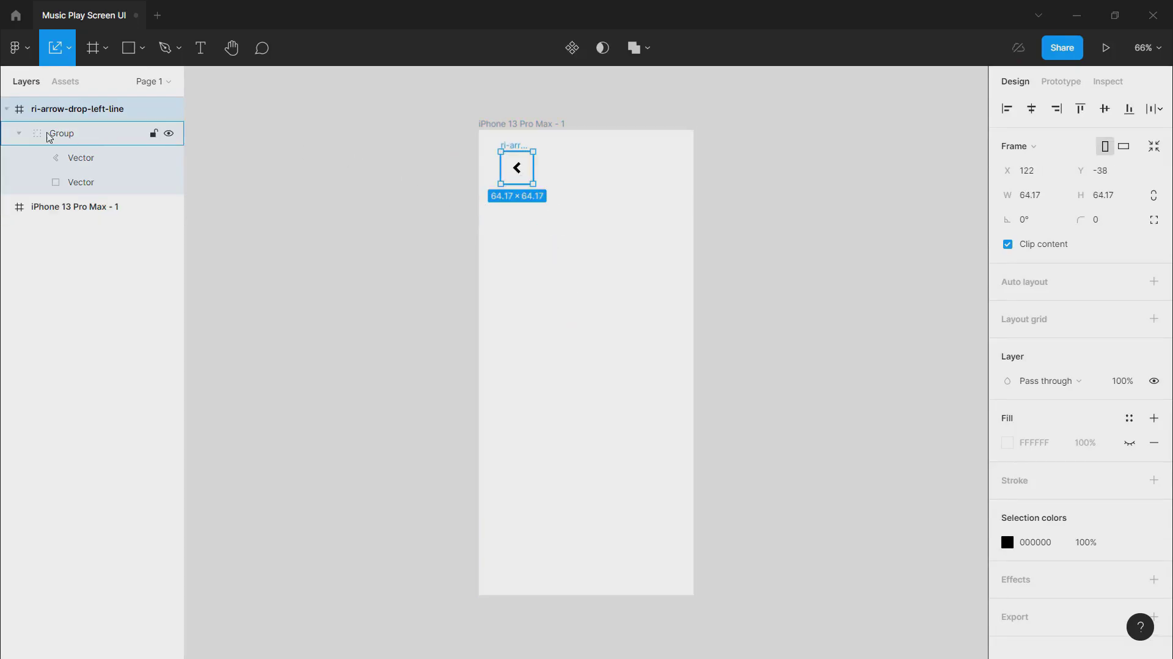
pyautogui.click(9, 113)
pyautogui.click(398, 158)
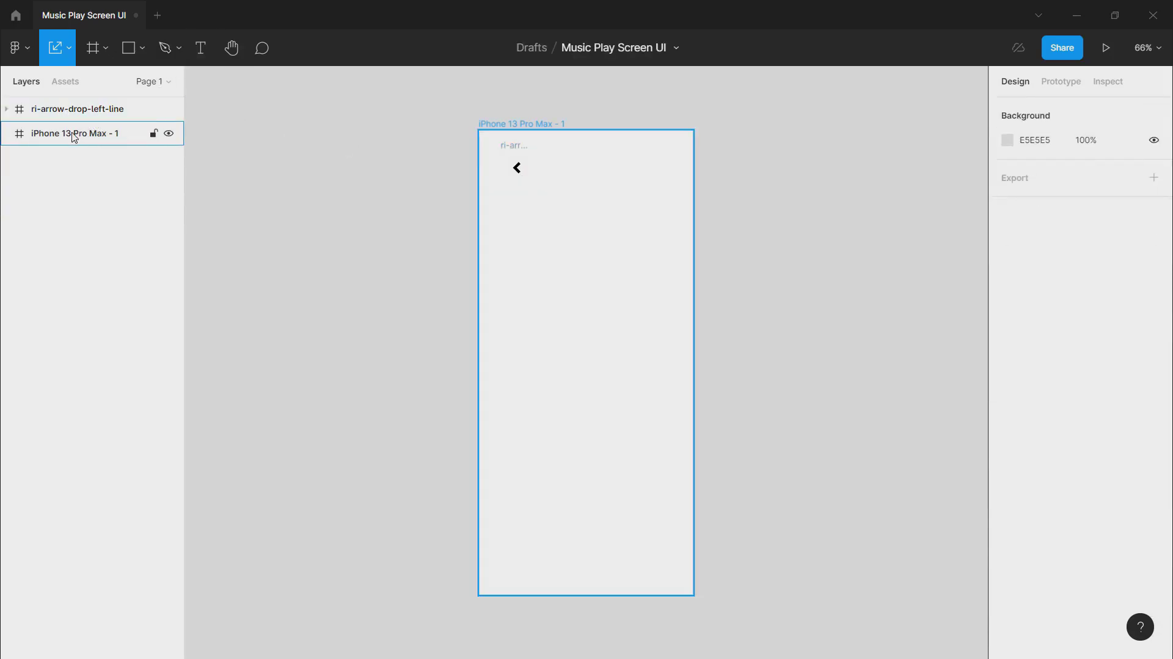
pyautogui.moveTo(64, 115); pyautogui.dragTo(76, 138)
# - Change the phone frame's fill to a linear gradient and make its upper stop a deep blue-violet
pyautogui.click(89, 116)
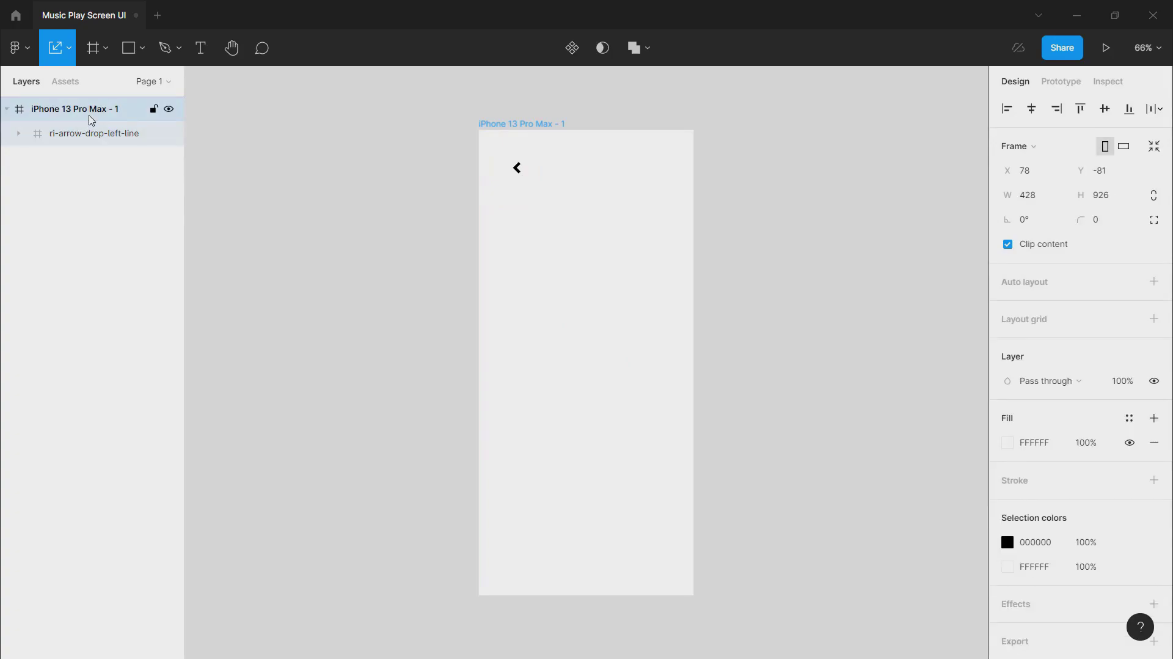
pyautogui.click(1002, 443)
pyautogui.click(836, 263)
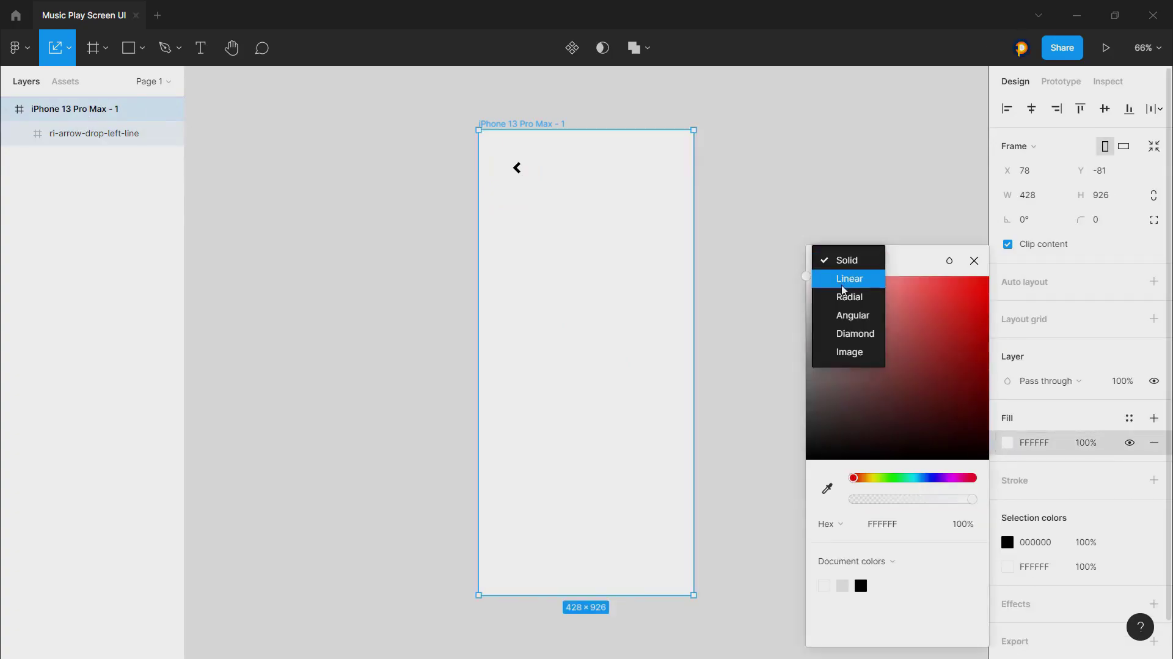
pyautogui.click(842, 278)
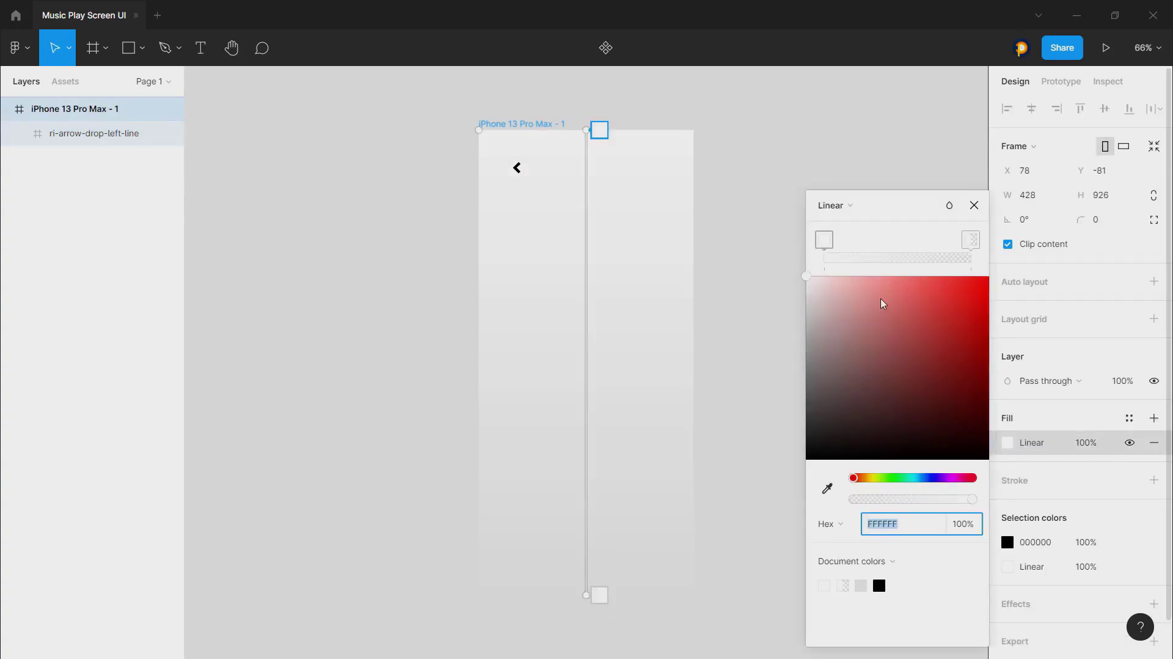
pyautogui.click(598, 129)
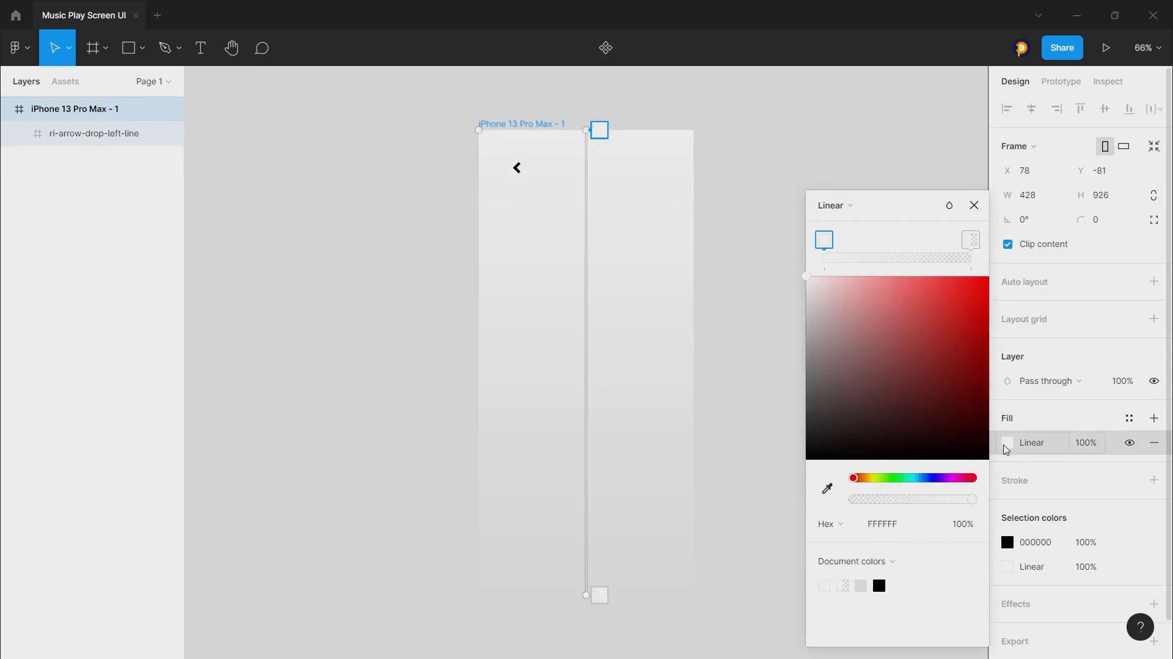
pyautogui.click(989, 435)
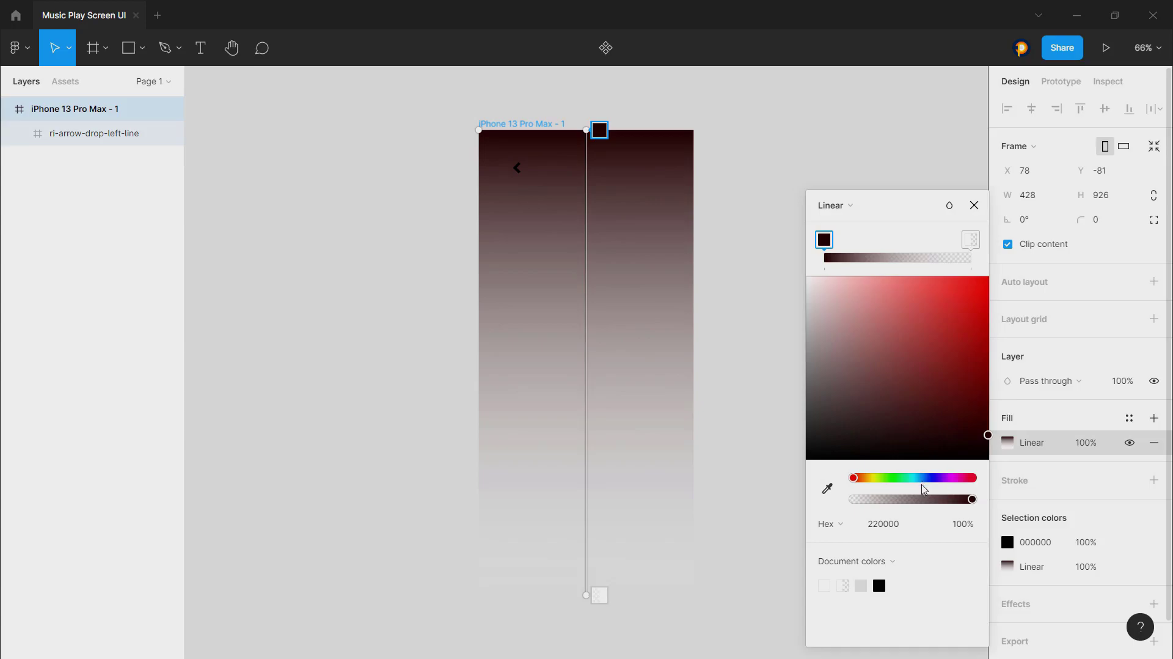
pyautogui.moveTo(879, 482); pyautogui.dragTo(941, 488)
pyautogui.moveTo(978, 422); pyautogui.dragTo(996, 393)
# - Make the gradient's lower stop fully opaque at 100% and darken it to a very dark violet
pyautogui.click(971, 239)
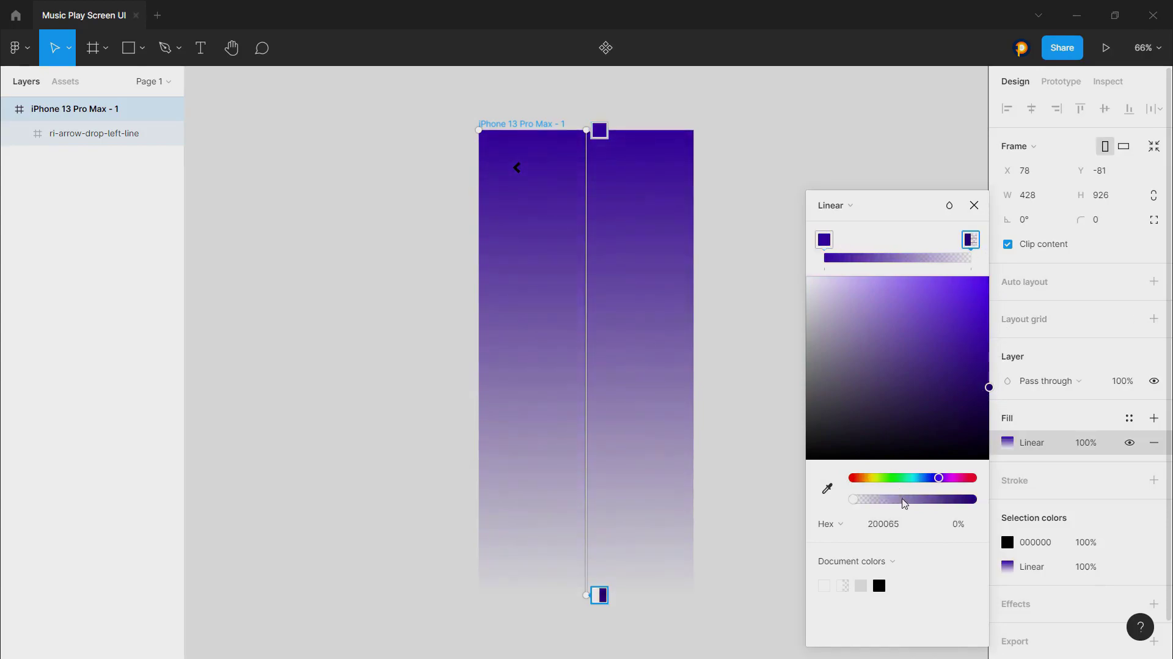
pyautogui.moveTo(904, 500); pyautogui.dragTo(1000, 504)
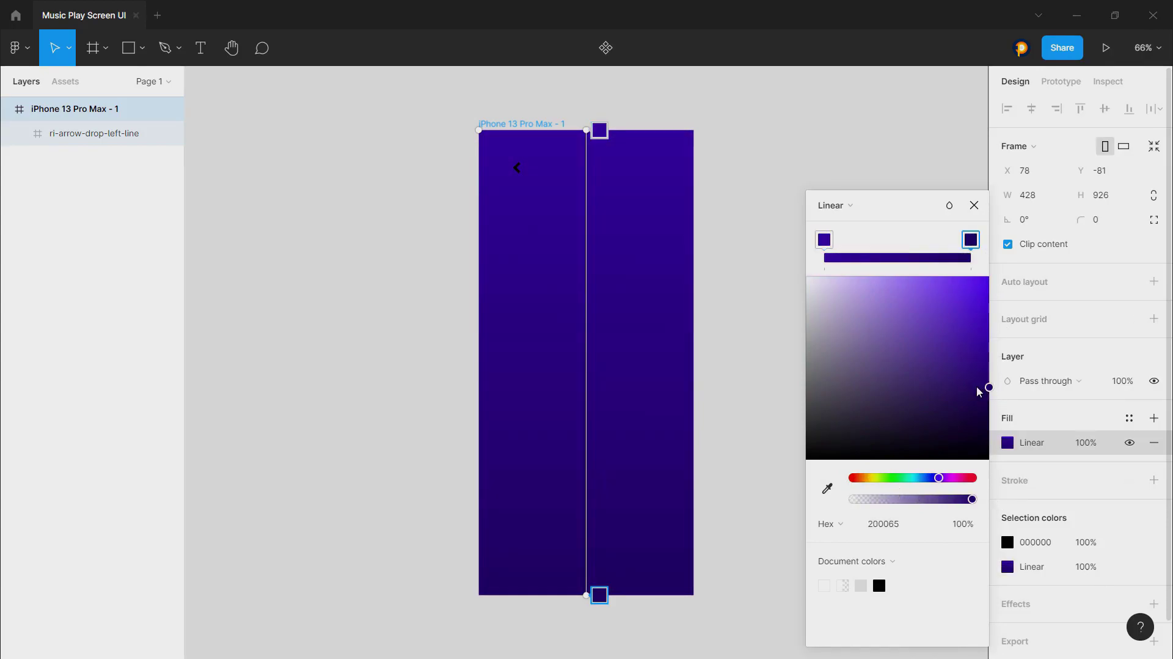
pyautogui.moveTo(978, 392); pyautogui.dragTo(998, 412)
pyautogui.click(974, 205)
pyautogui.click(793, 185)
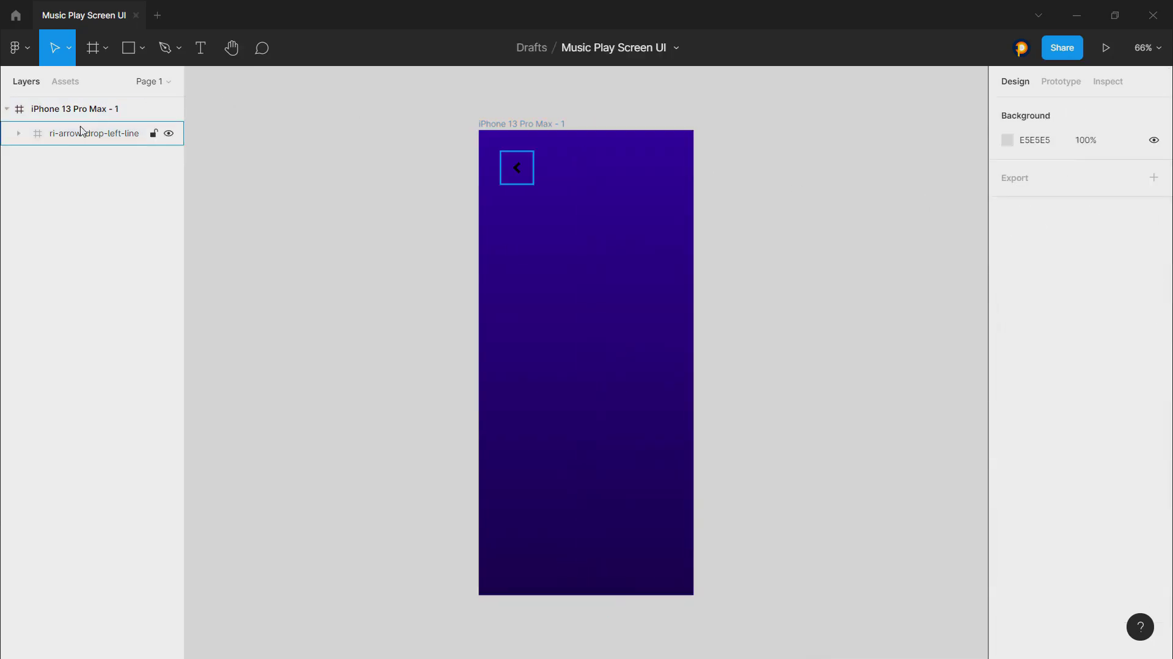
# - Recolor the chevron vector inside the arrow icon to white, FFFFFF, then collapse the icon's layer and clear the selection
pyautogui.click(9, 137)
pyautogui.click(17, 134)
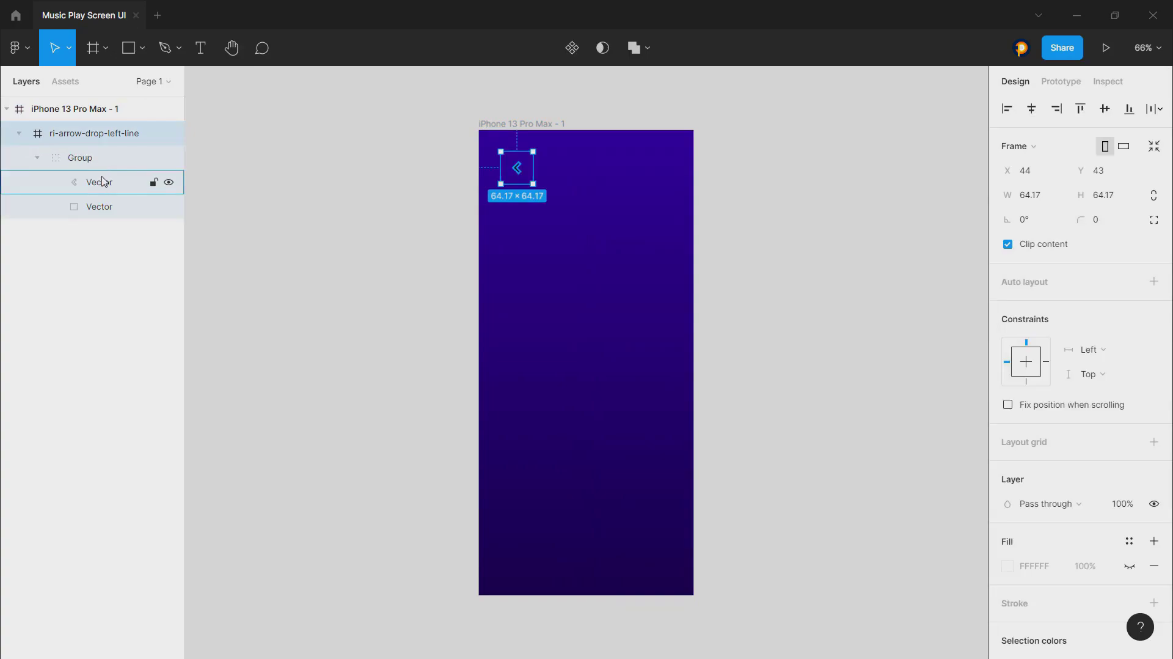
pyautogui.click(174, 187)
pyautogui.click(1008, 417)
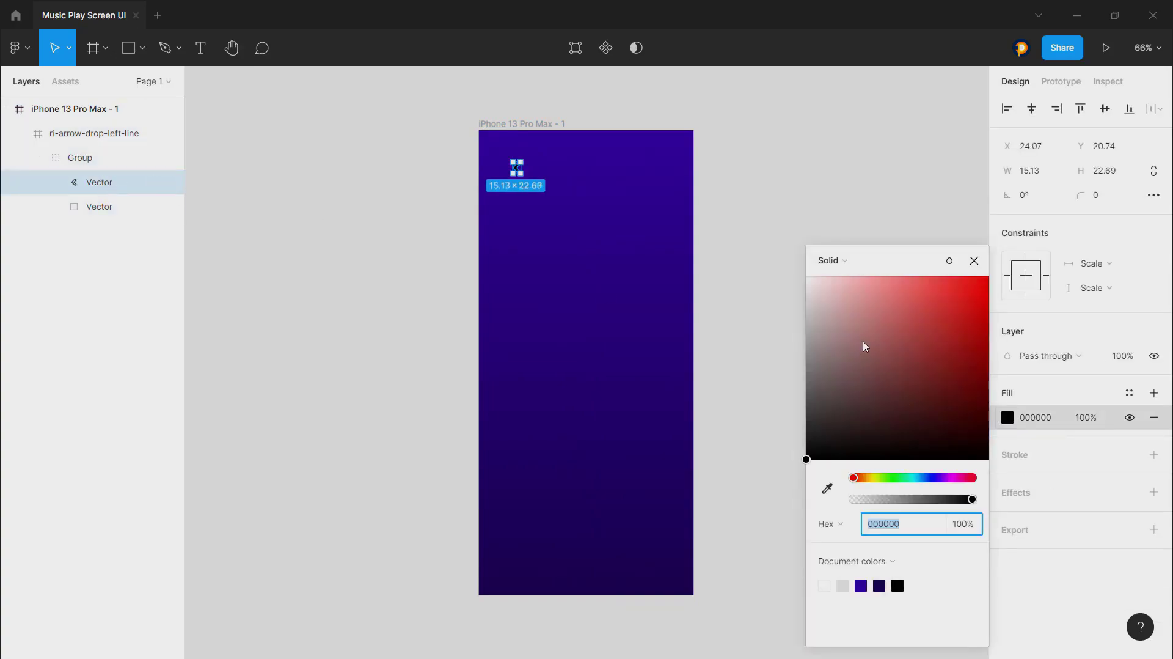
pyautogui.moveTo(806, 458); pyautogui.dragTo(775, 256)
pyautogui.click(974, 261)
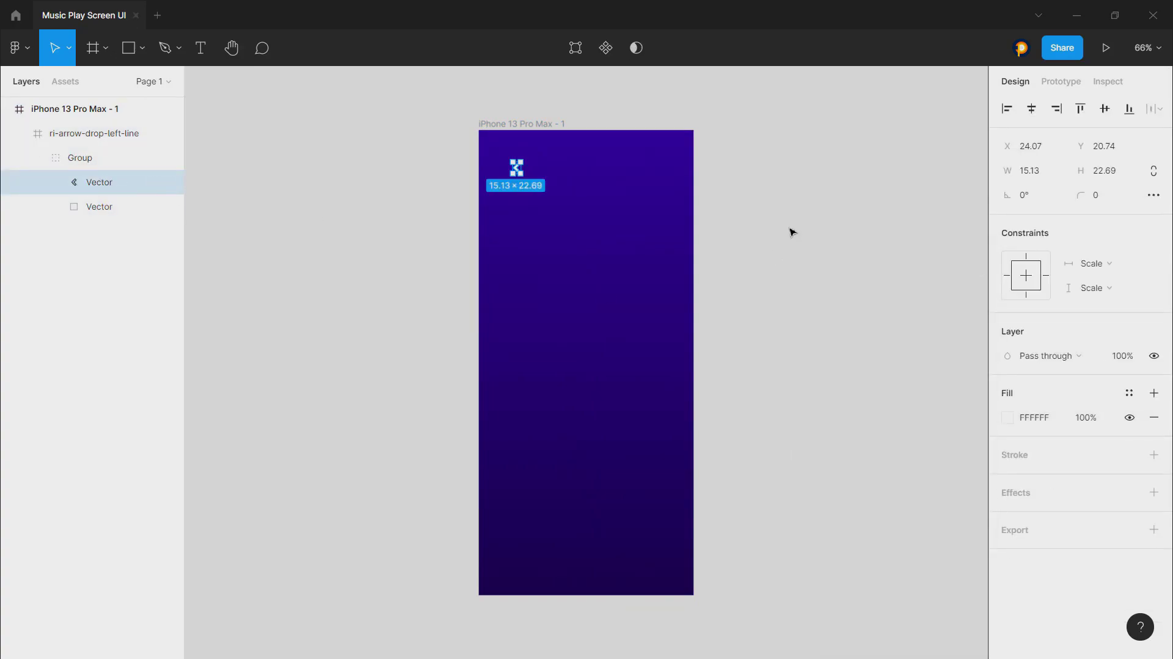
pyautogui.click(790, 231)
pyautogui.click(19, 133)
pyautogui.click(60, 139)
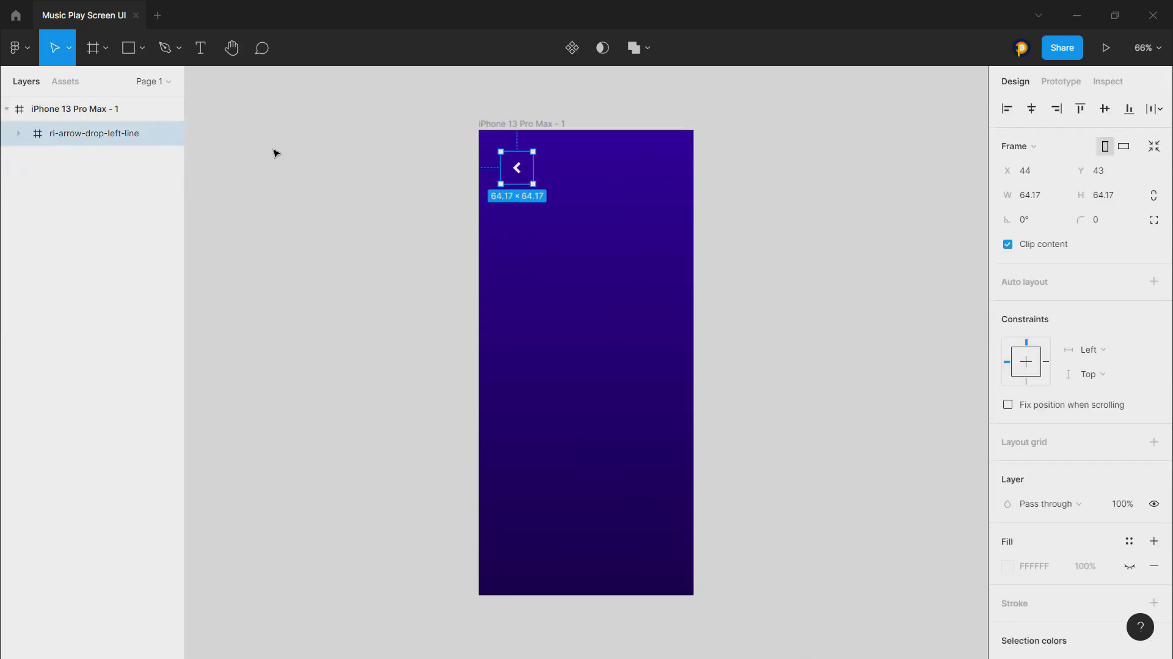
pyautogui.click(273, 150)
# - Add the text "Now Playing" inside the phone frame, below the back arrow at about X 115, Y 195
pyautogui.click(203, 49)
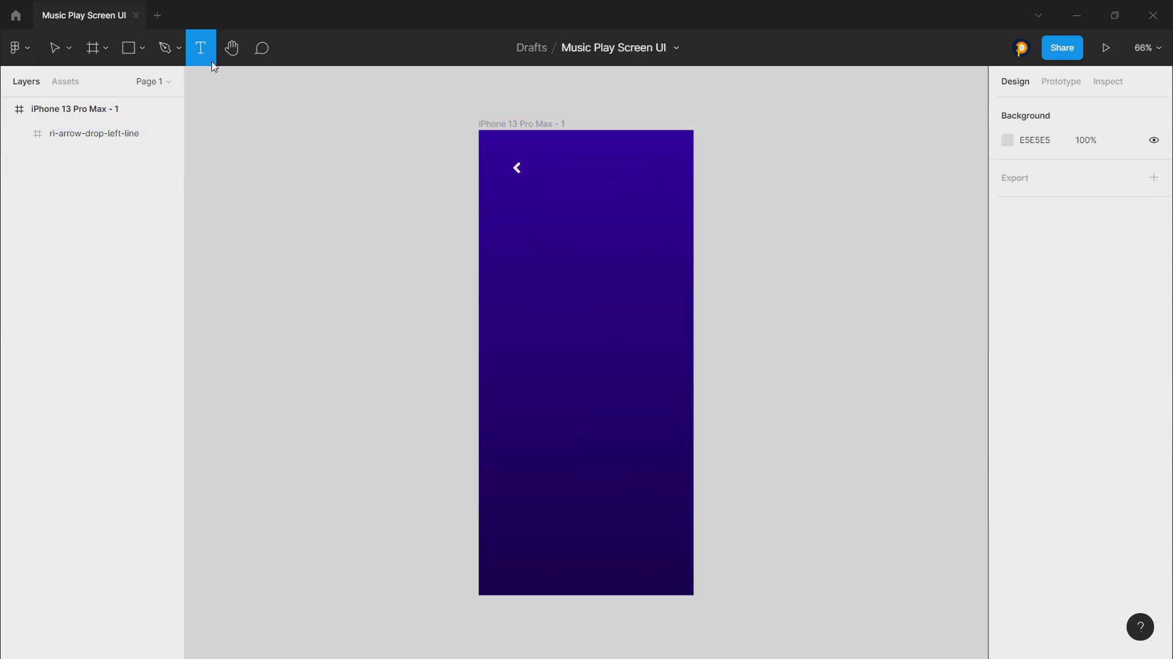
pyautogui.click(534, 225)
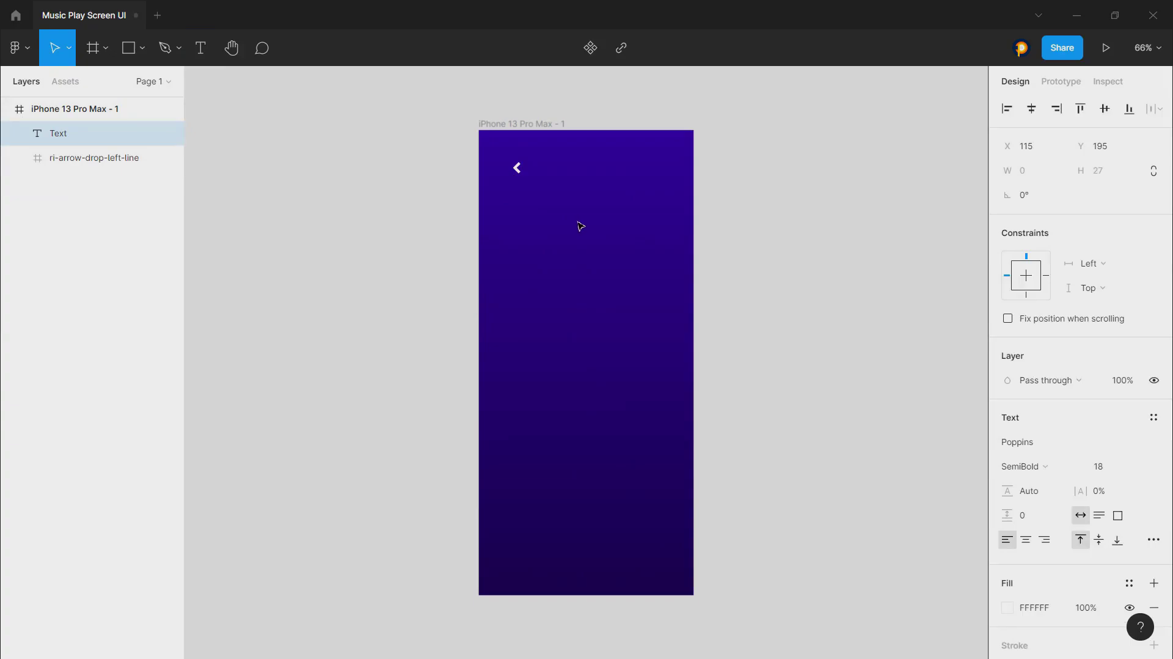
pyautogui.write('Now Playing')
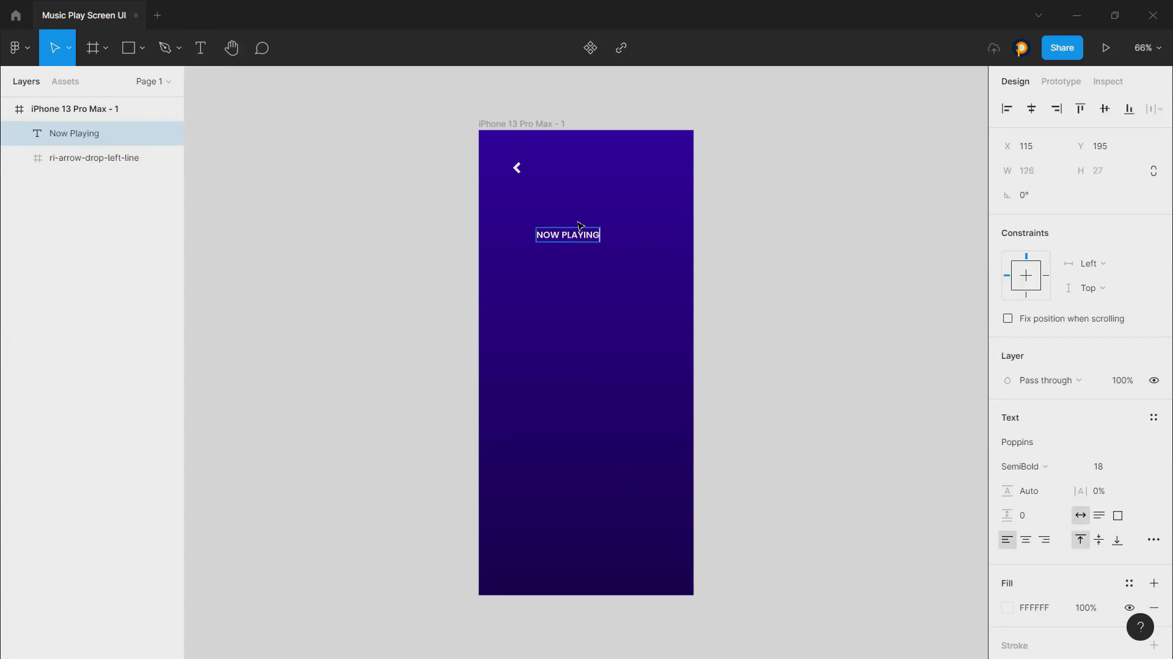
pyautogui.press('Escape')
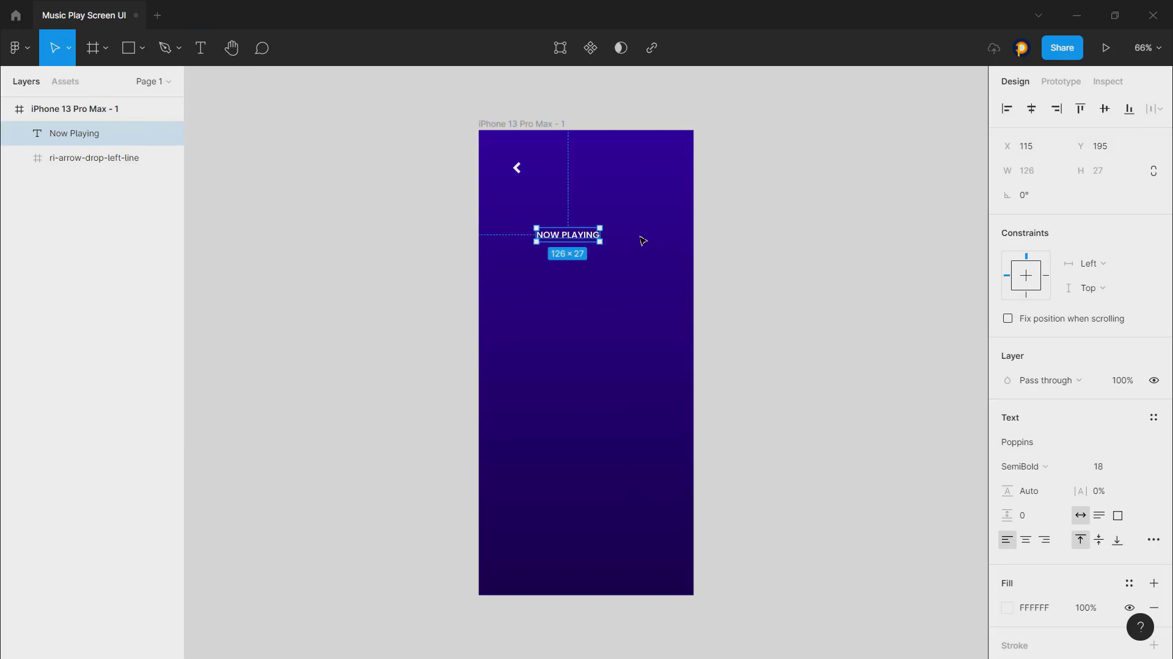
# - Try title case on the Now Playing text, and return its letter case to uppercase
pyautogui.click(1154, 539)
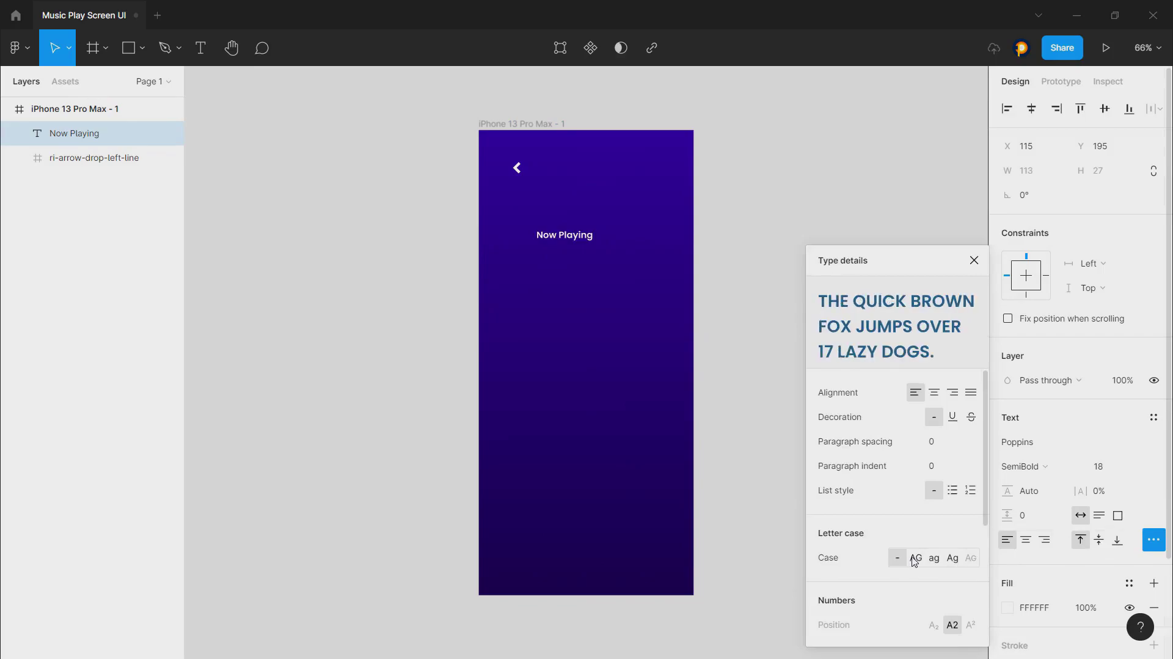
pyautogui.click(953, 558)
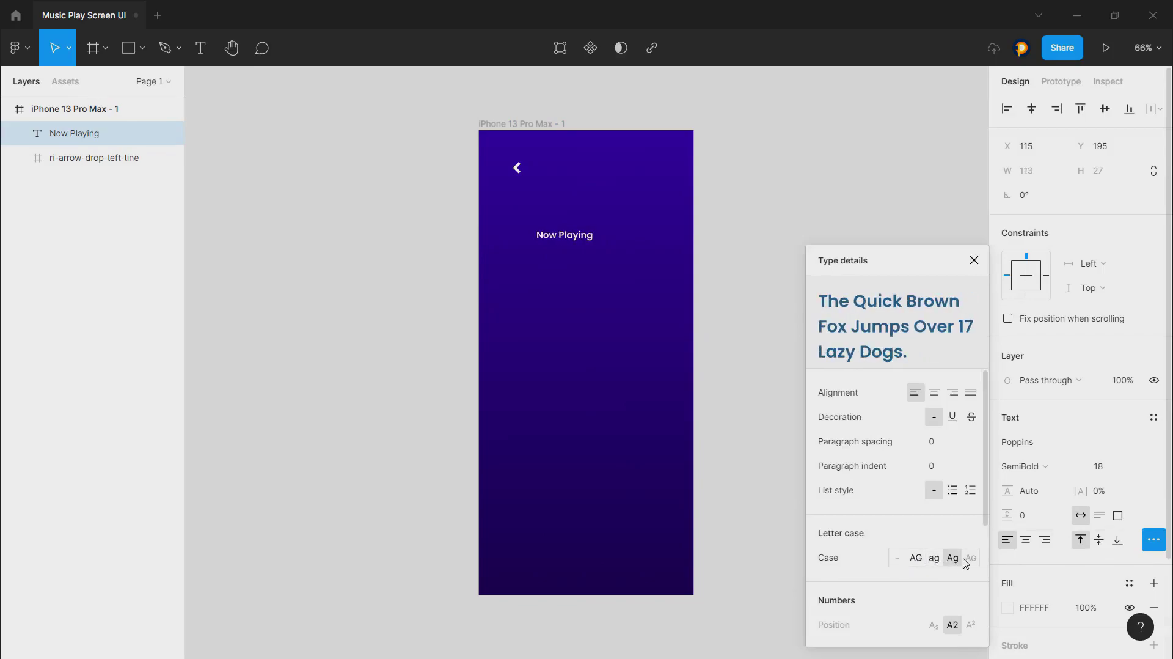
pyautogui.click(916, 557)
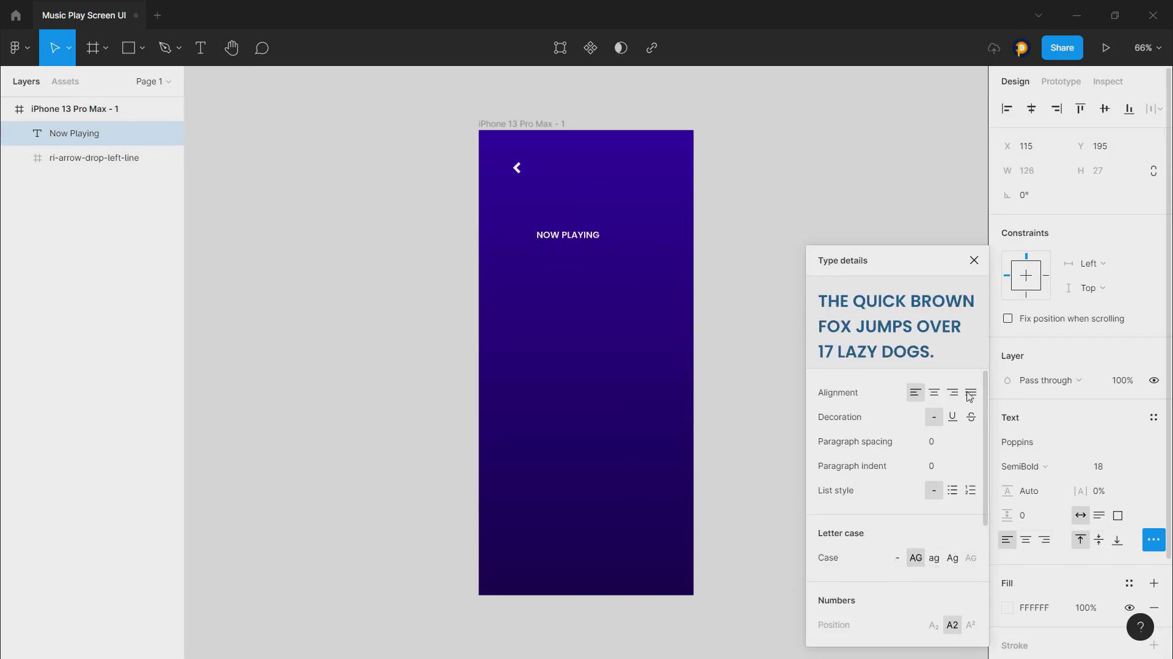
pyautogui.click(974, 260)
pyautogui.click(771, 223)
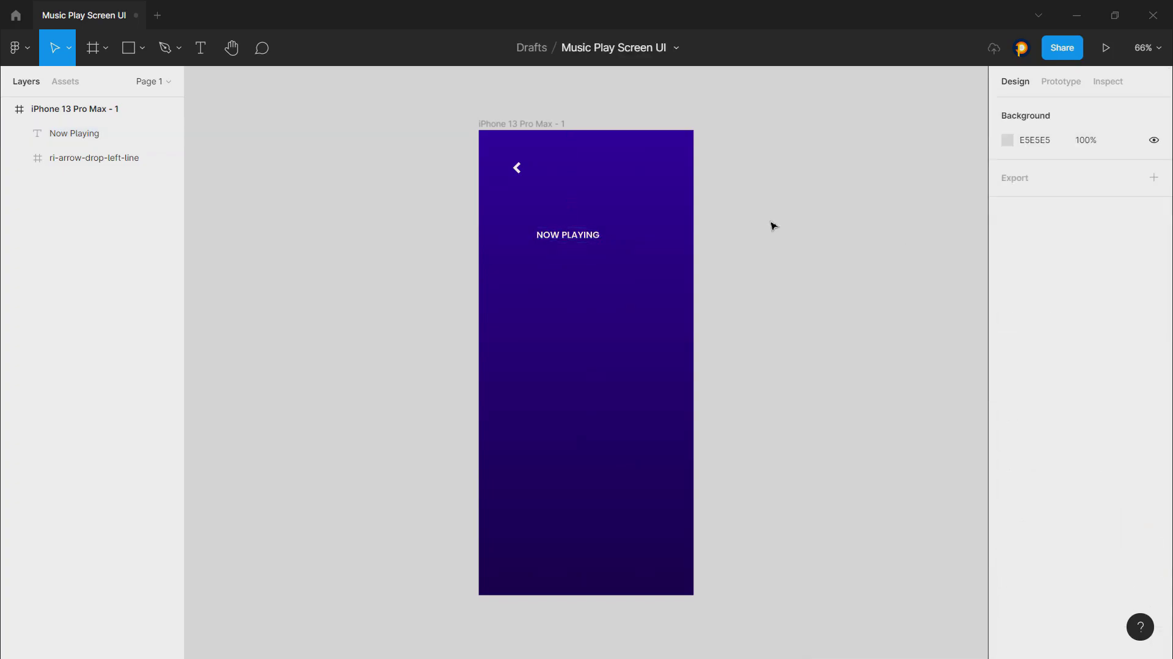
pyautogui.click(575, 242)
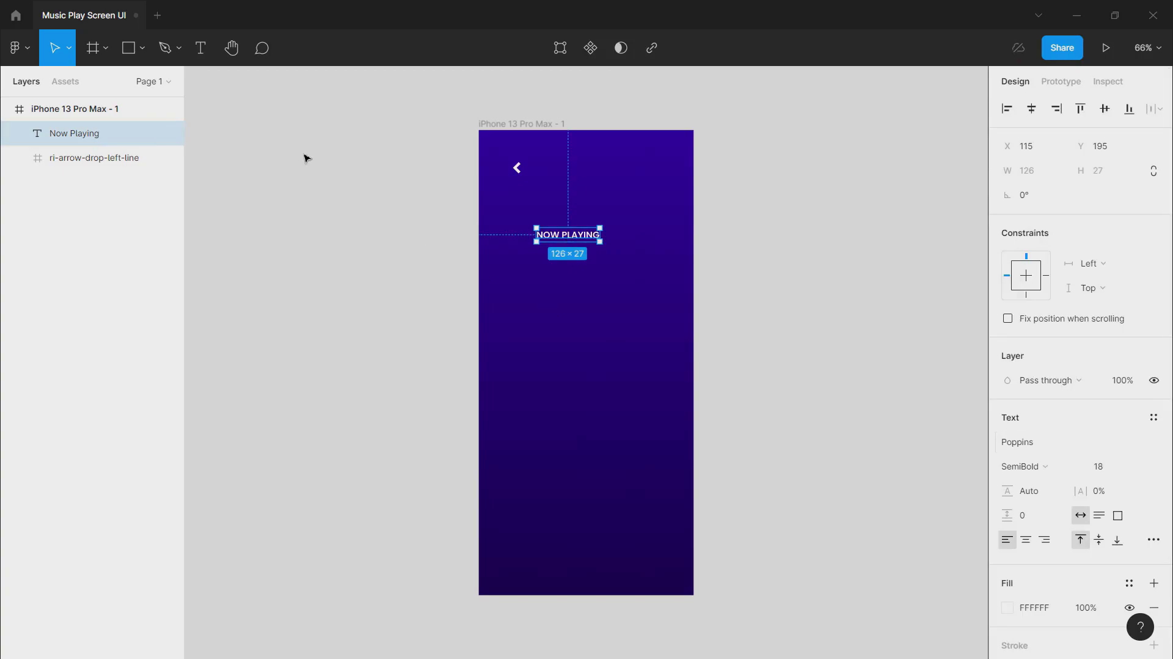
# - Search the Remix Icon plugin for "shar" and insert the outlined share box icon with the arrow
pyautogui.click(566, 335)
pyautogui.rightClick(538, 318)
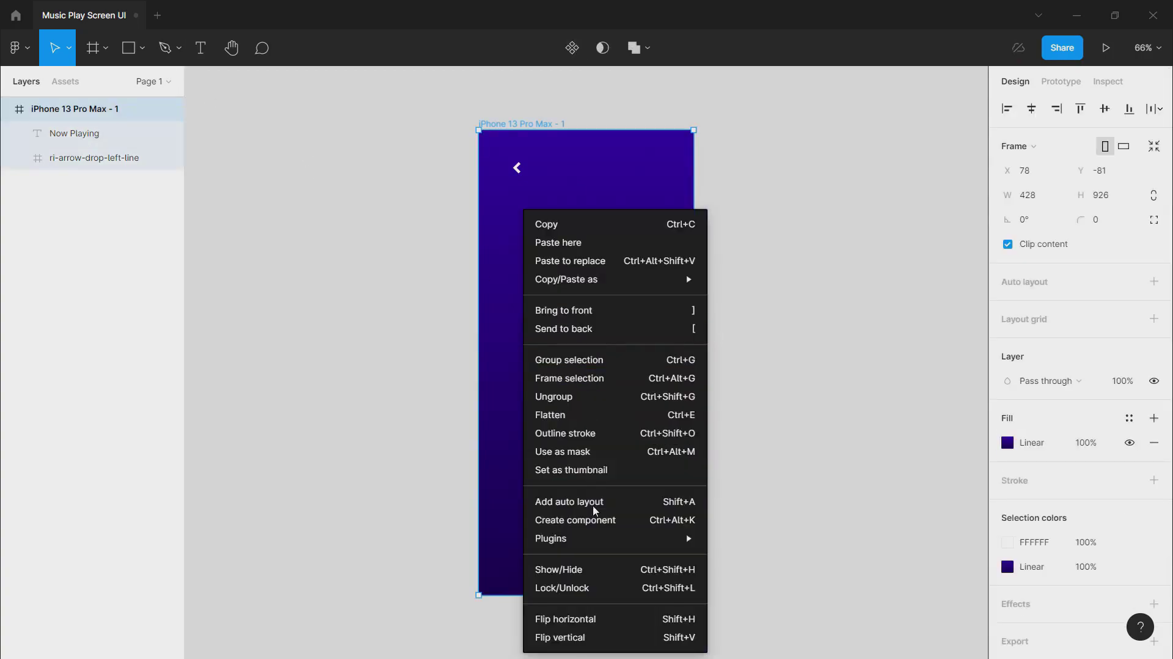
pyautogui.moveTo(590, 539)
pyautogui.click(765, 407)
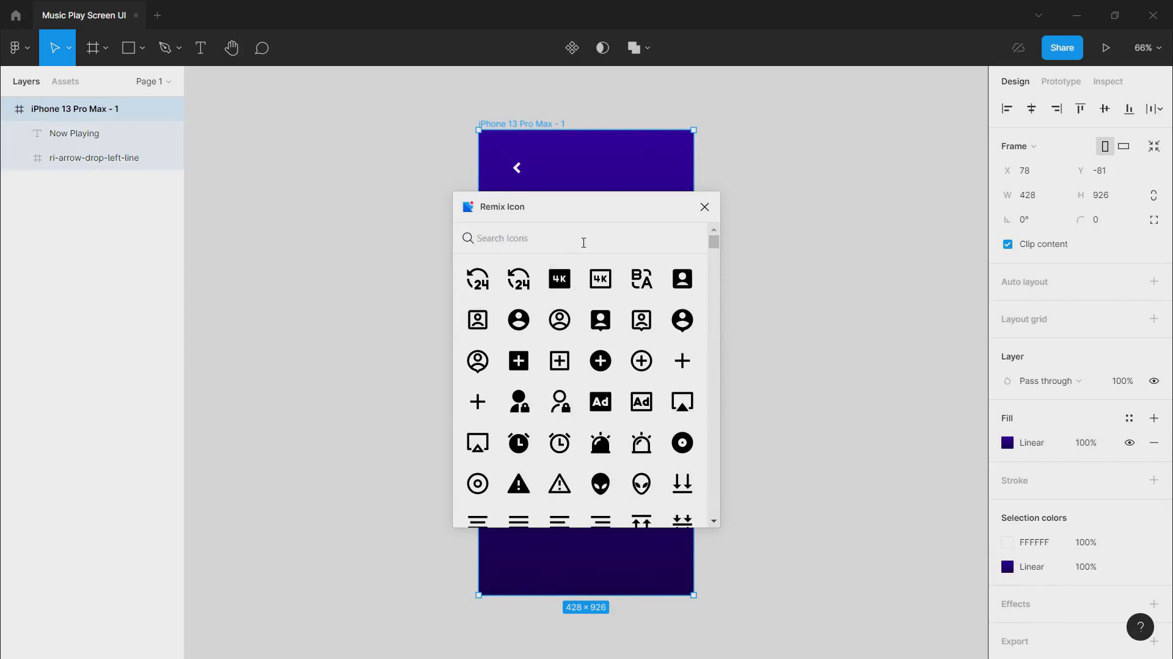
pyautogui.click(583, 242)
pyautogui.write('shar')
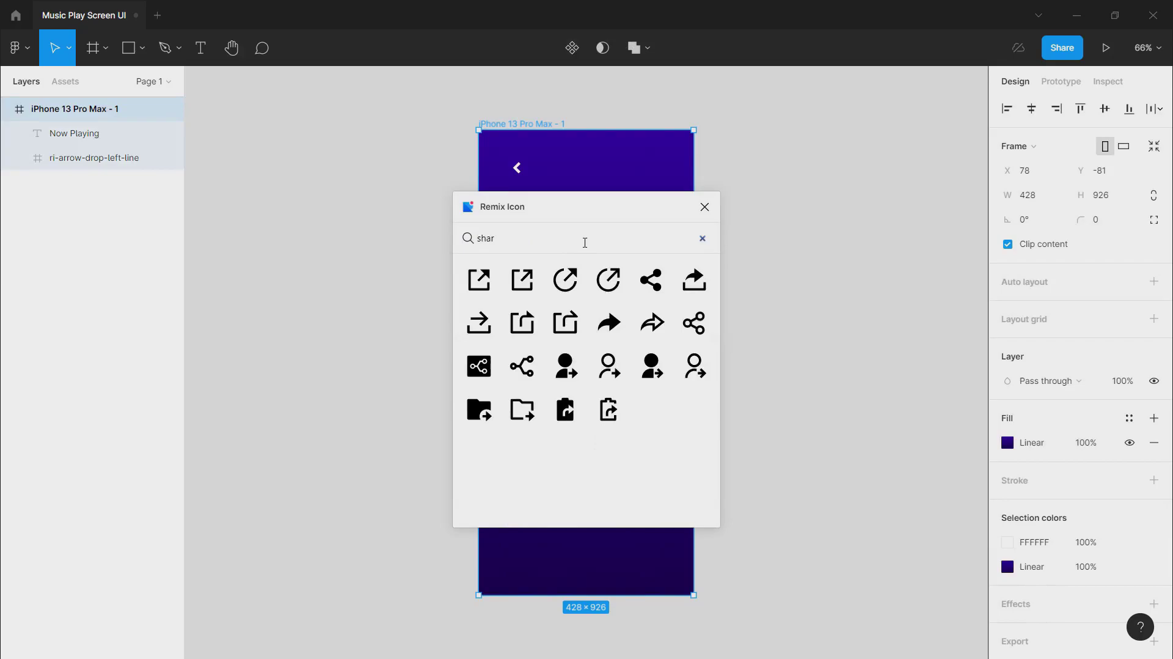
pyautogui.click(520, 292)
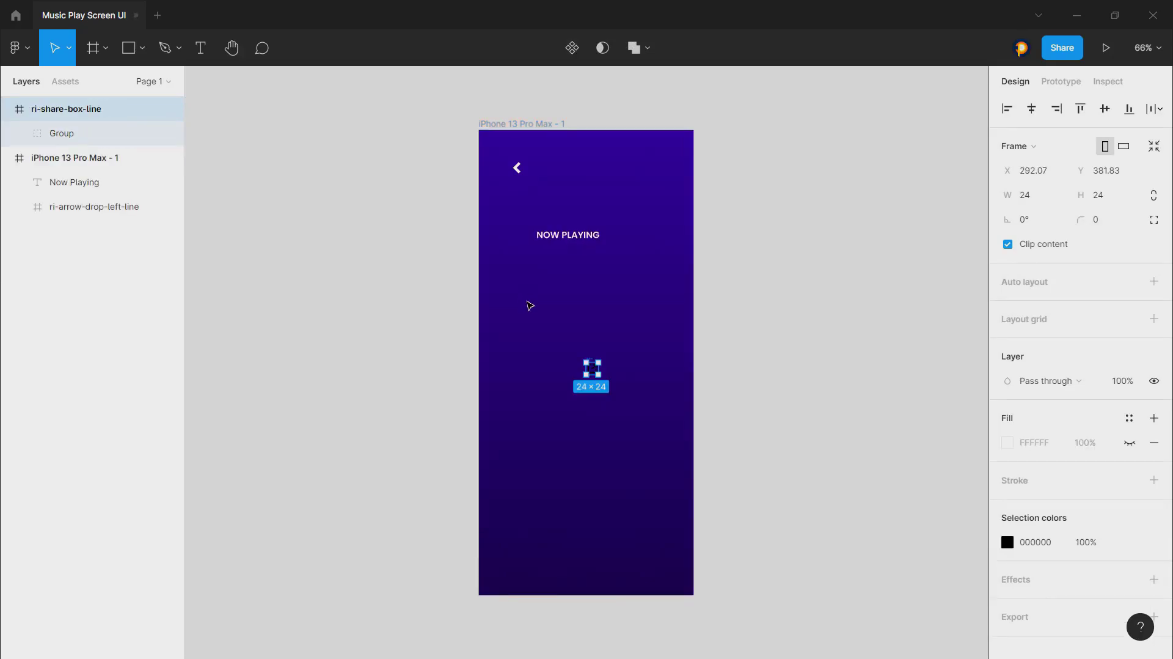
# - Recolor the share icon's arrow-box vector to white, FFFFFF, and collapse its group
pyautogui.click(19, 133)
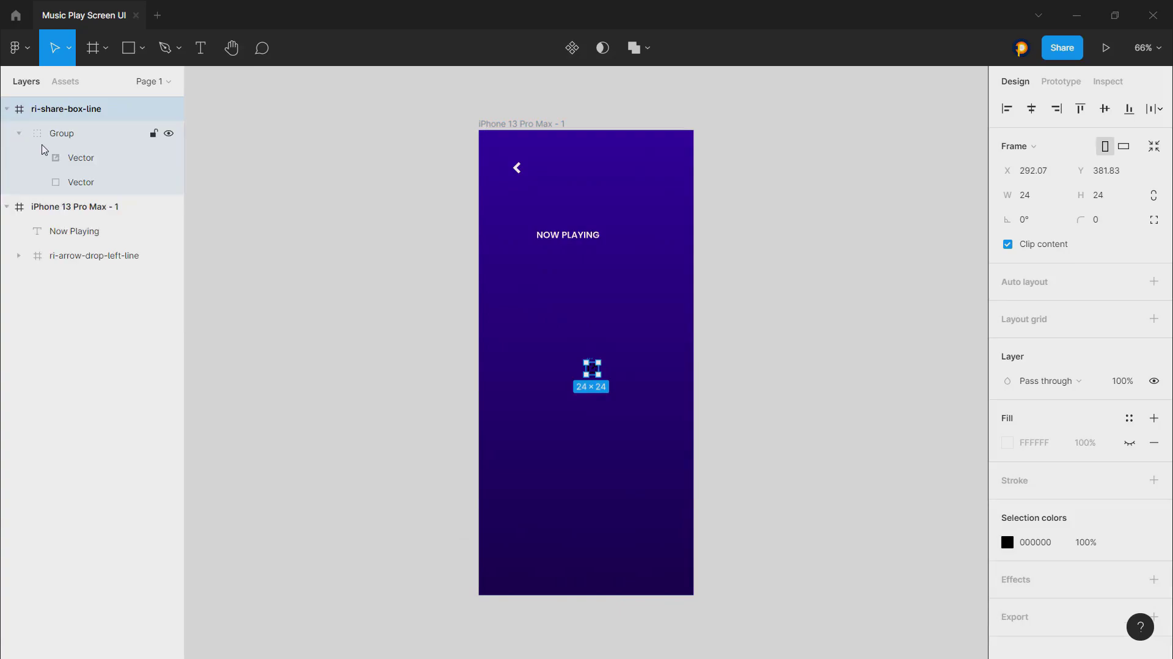
pyautogui.click(76, 160)
pyautogui.click(1008, 418)
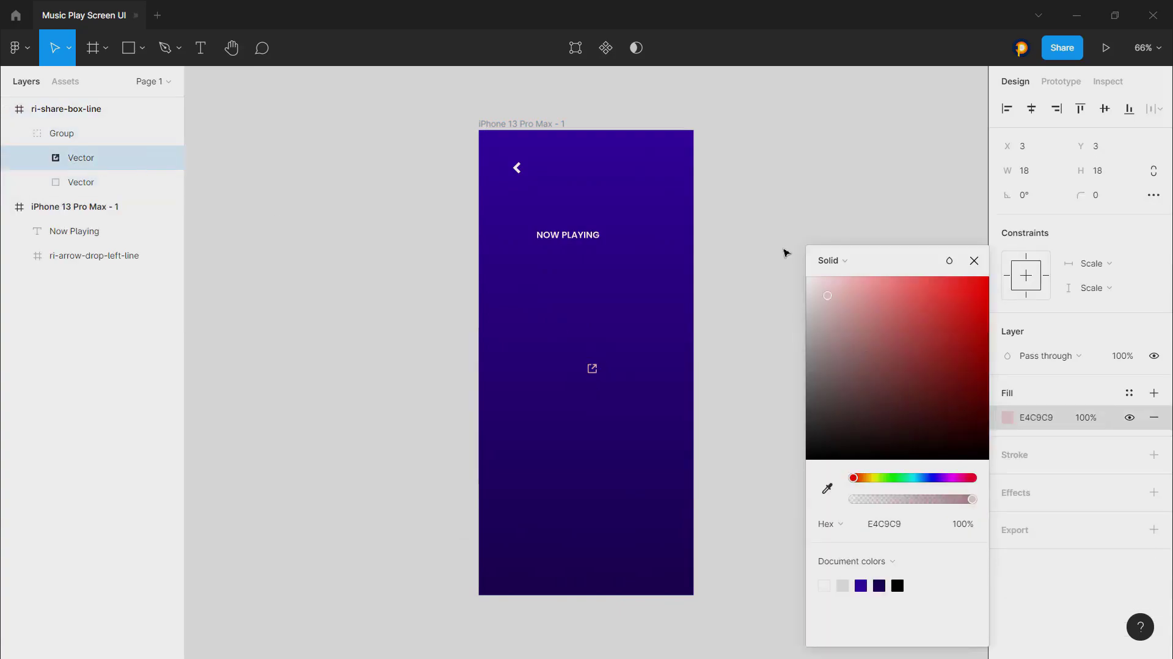
pyautogui.click(807, 276)
pyautogui.click(18, 133)
# - Scale the share icon frame to about 35 × 35 beside the Now Playing text and nest its layer inside the phone frame
pyautogui.click(64, 110)
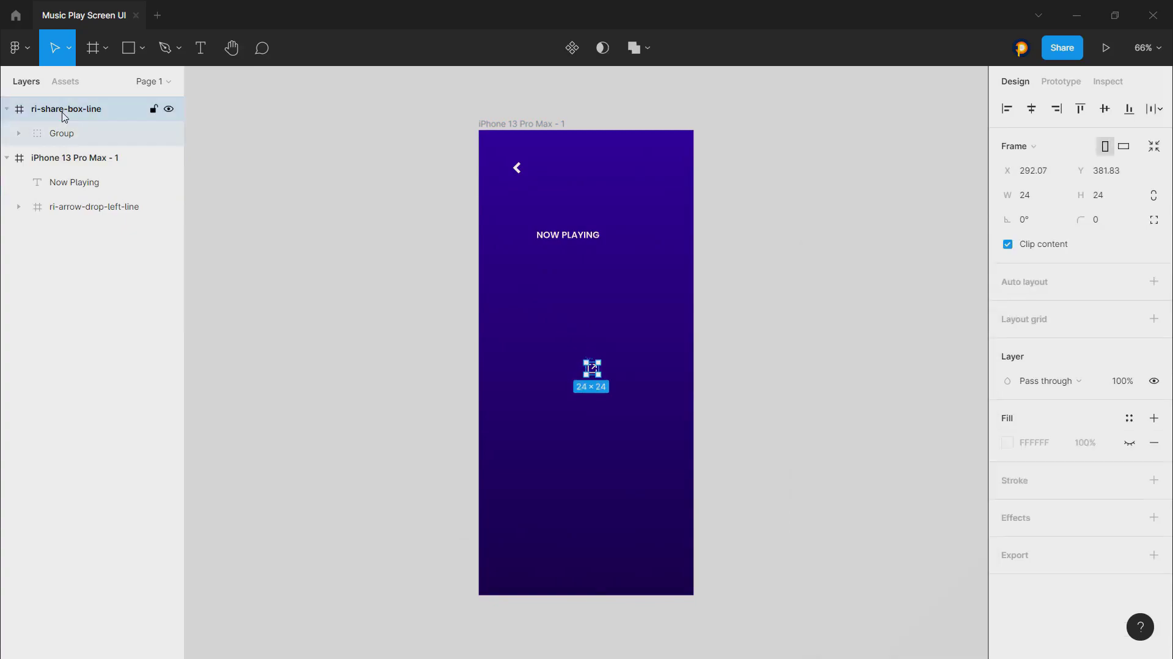
pyautogui.press('k')
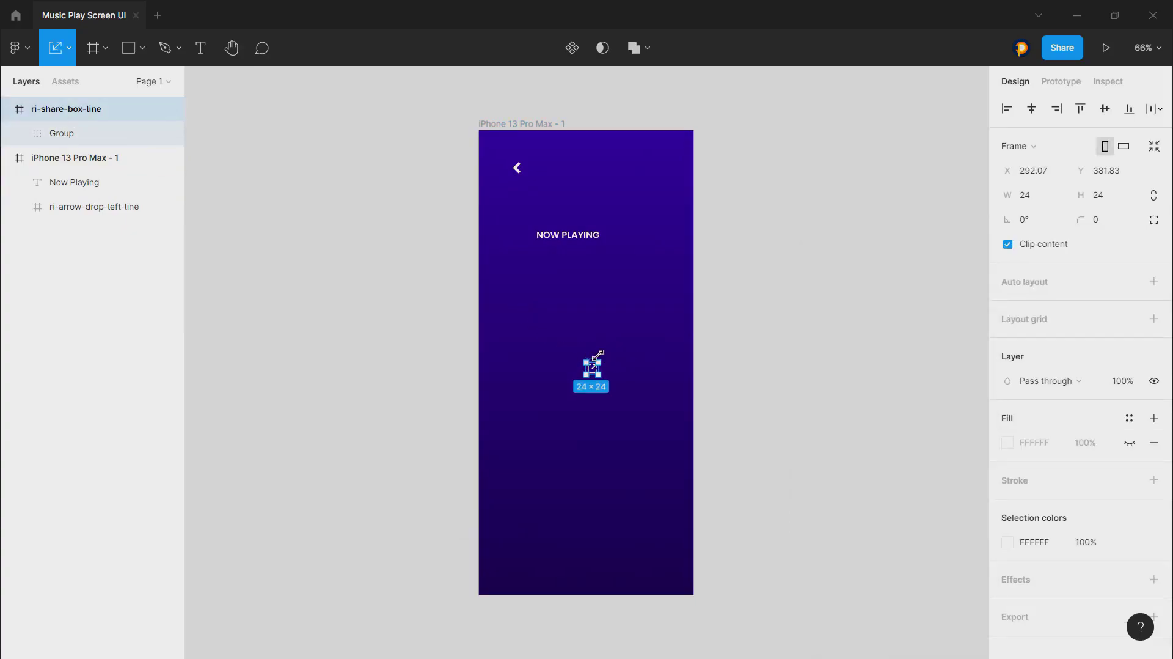
pyautogui.moveTo(599, 361); pyautogui.dragTo(640, 246)
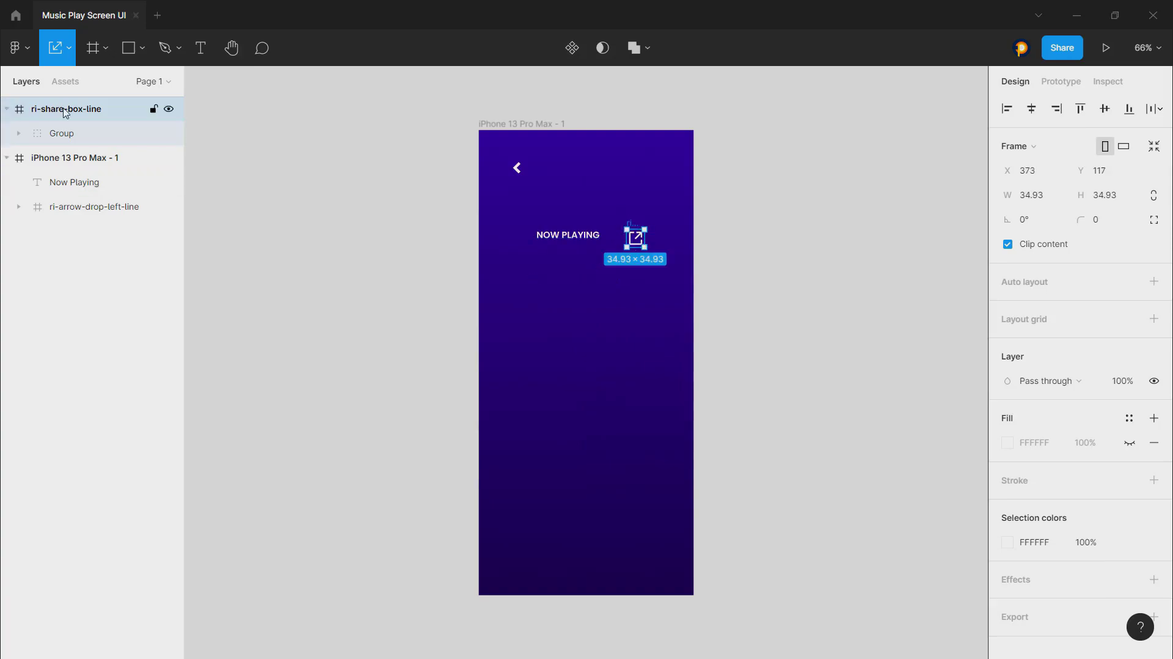
pyautogui.click(11, 113)
pyautogui.moveTo(84, 116); pyautogui.dragTo(86, 181)
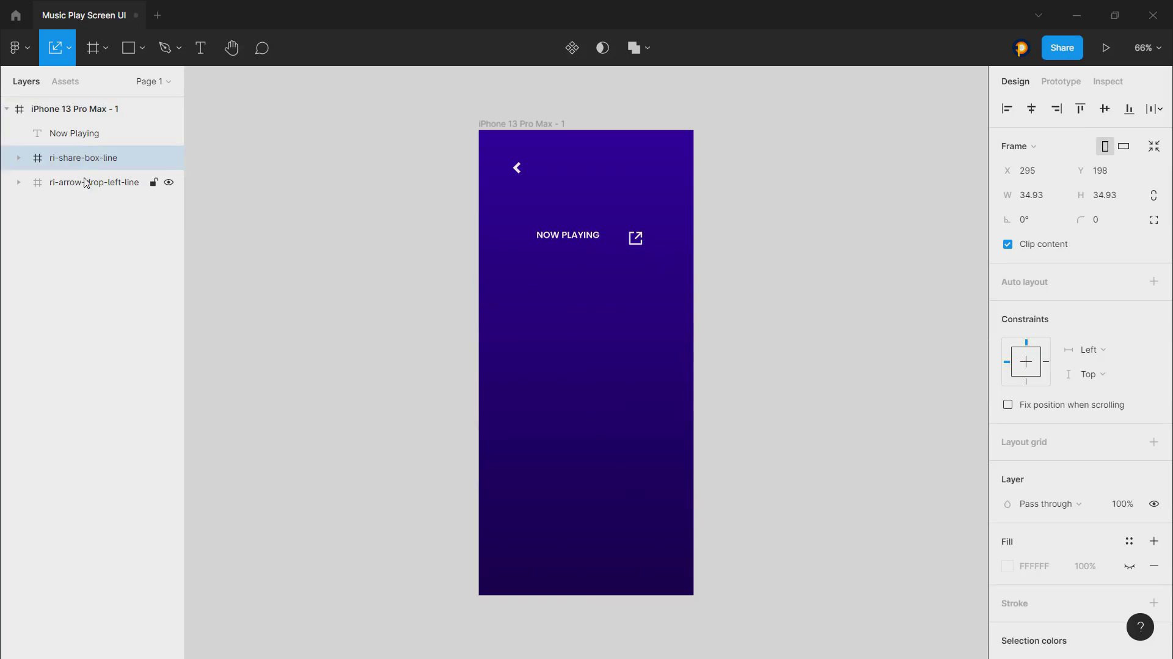
# - Combine the arrow icon, Now Playing text and share icon in a horizontal auto layout with centered alignment
pyautogui.click(86, 181)
pyautogui.keyDown('shift'); pyautogui.click(86, 142); pyautogui.keyUp('shift')
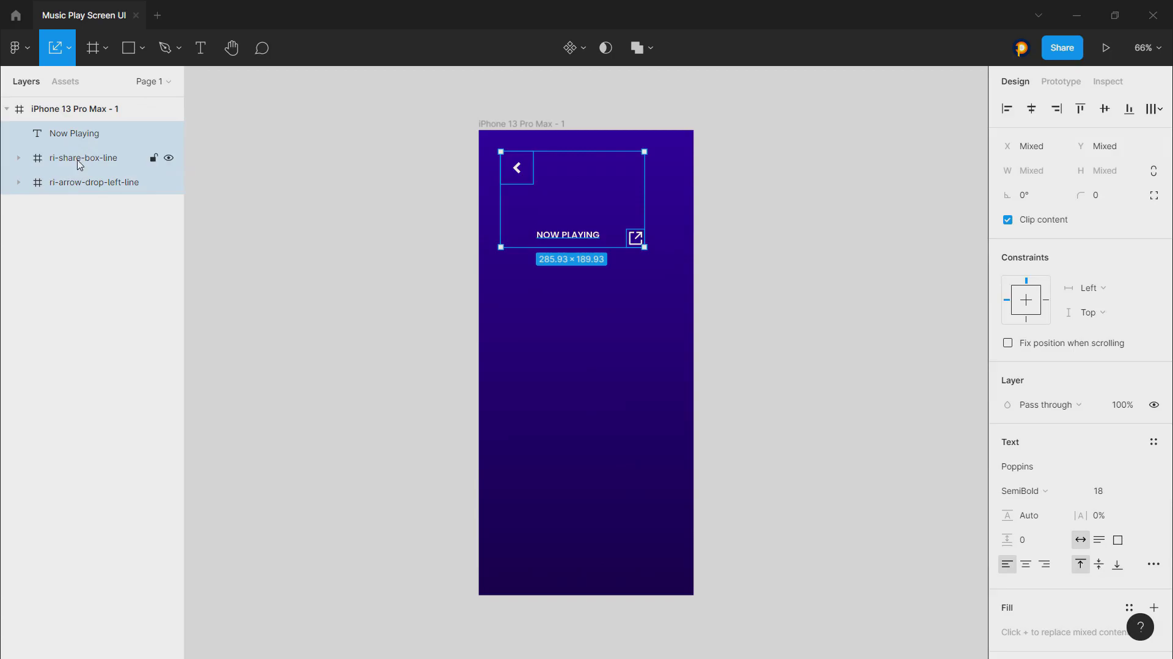
pyautogui.hotkey('shift', 'a')
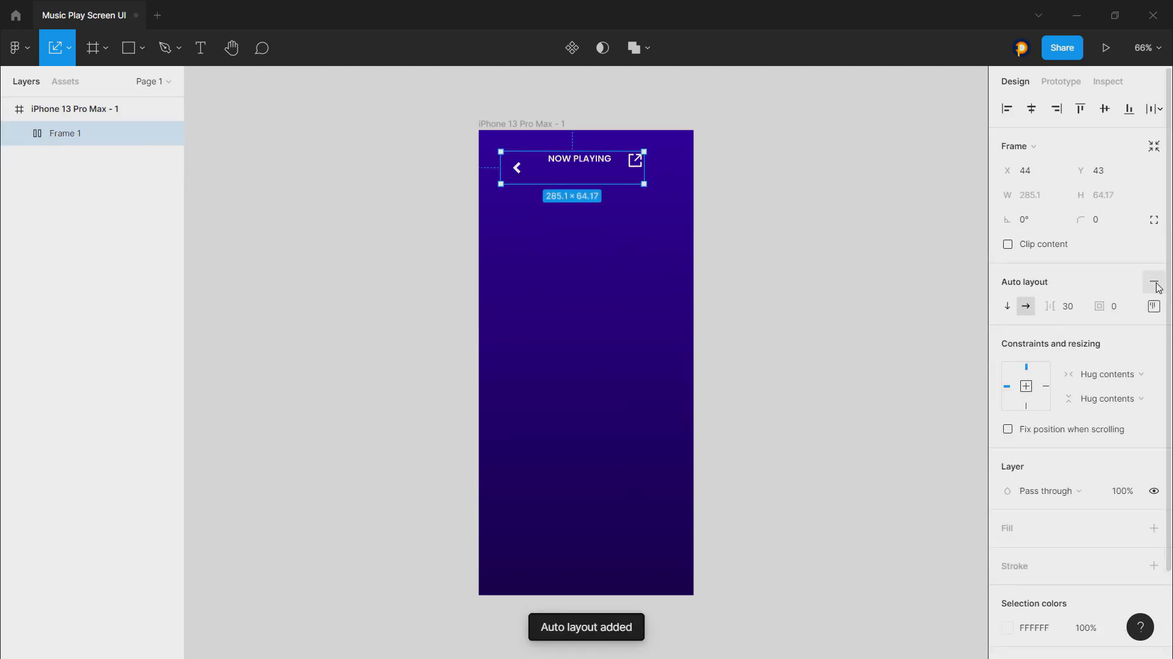
pyautogui.click(1153, 306)
pyautogui.click(1102, 371)
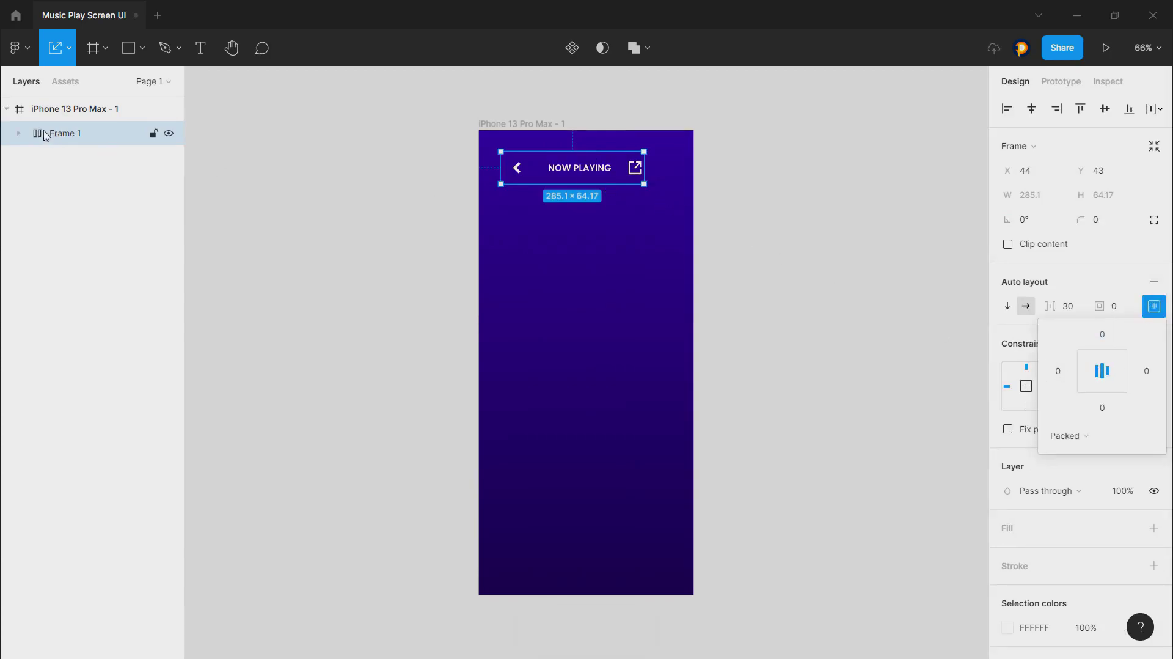
# - Set the spacing between the items of the header's auto layout frame to 74
pyautogui.click(19, 133)
pyautogui.click(85, 159)
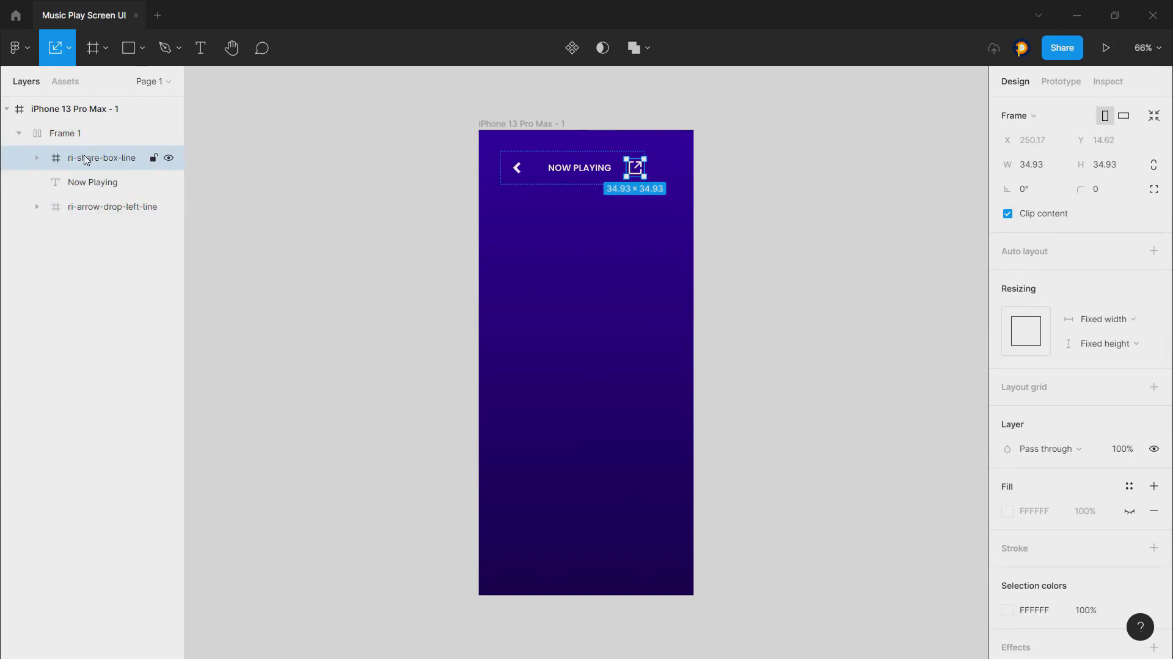
pyautogui.click(110, 140)
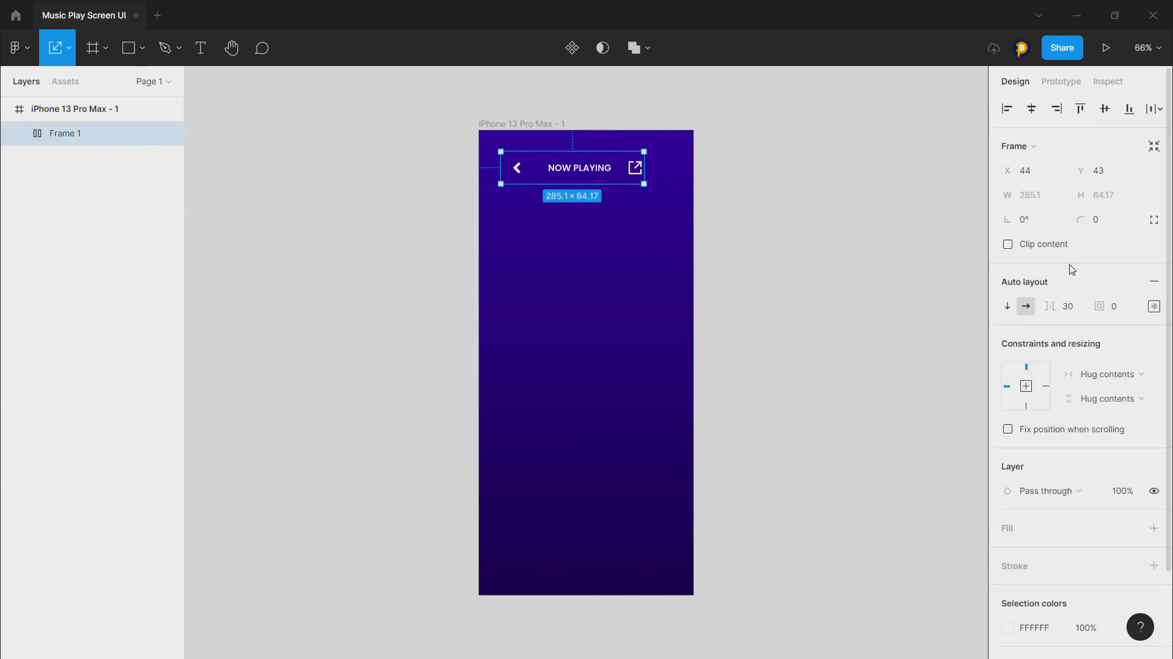
pyautogui.moveTo(1051, 305); pyautogui.dragTo(1120, 335)
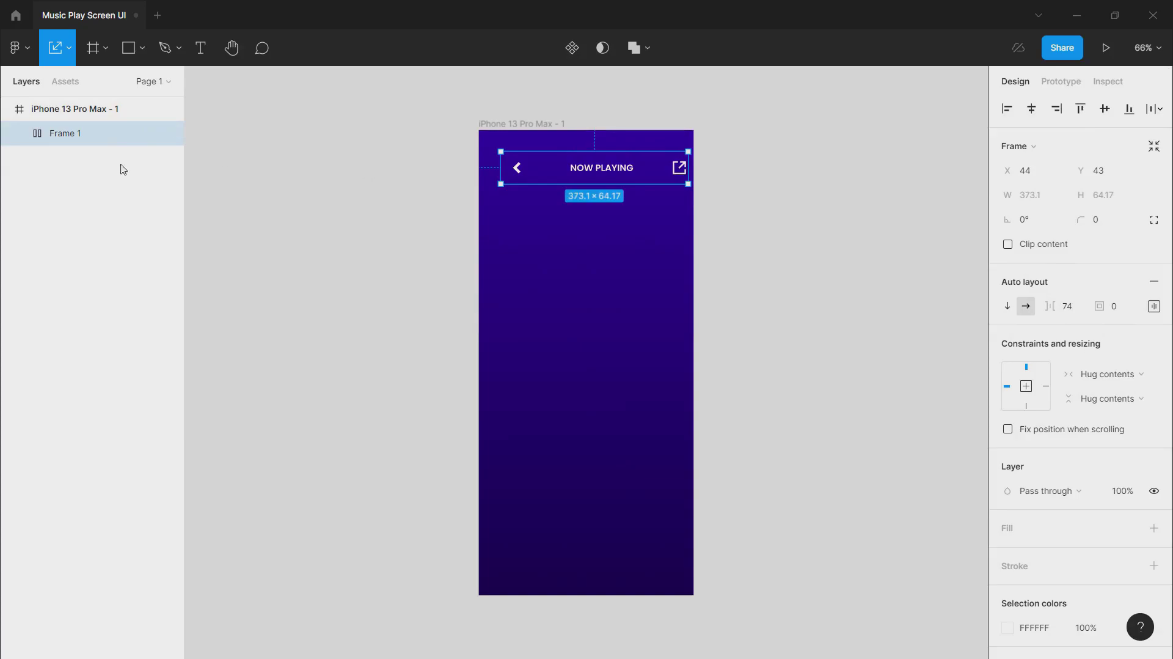
pyautogui.click(19, 134)
pyautogui.click(38, 207)
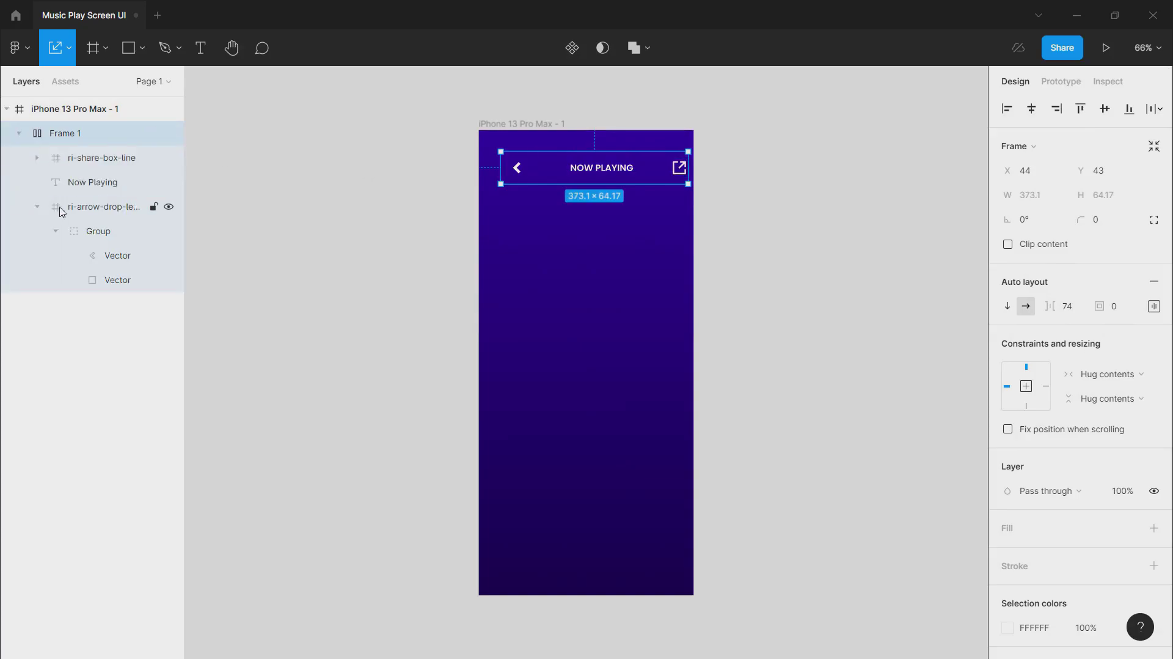
pyautogui.click(105, 235)
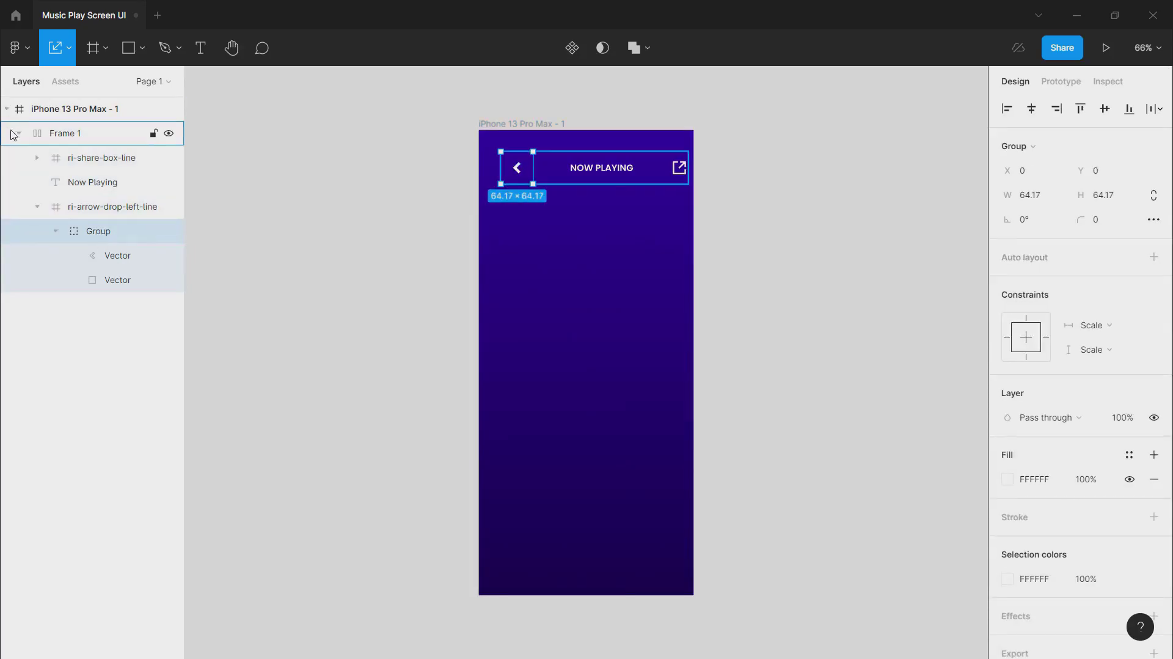
# - Rename the header's auto layout frame as top-bar and center it horizontally in the phone frame
pyautogui.click(65, 138)
pyautogui.click(18, 134)
pyautogui.doubleClick(86, 136)
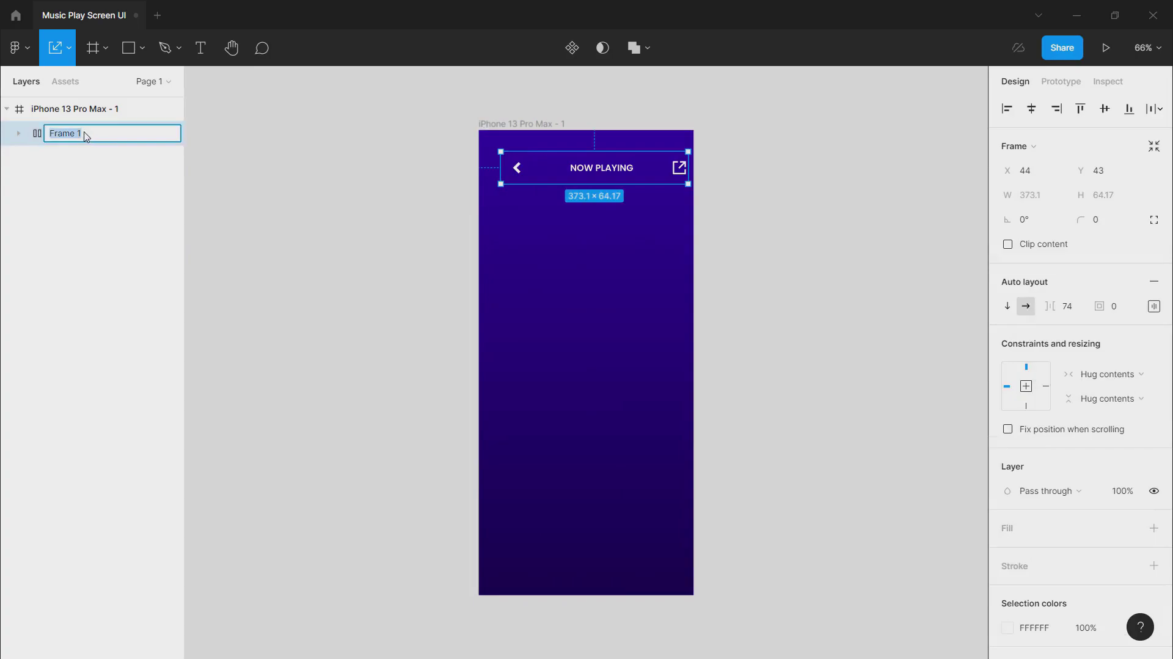
pyautogui.write('top-bar')
pyautogui.press('Return')
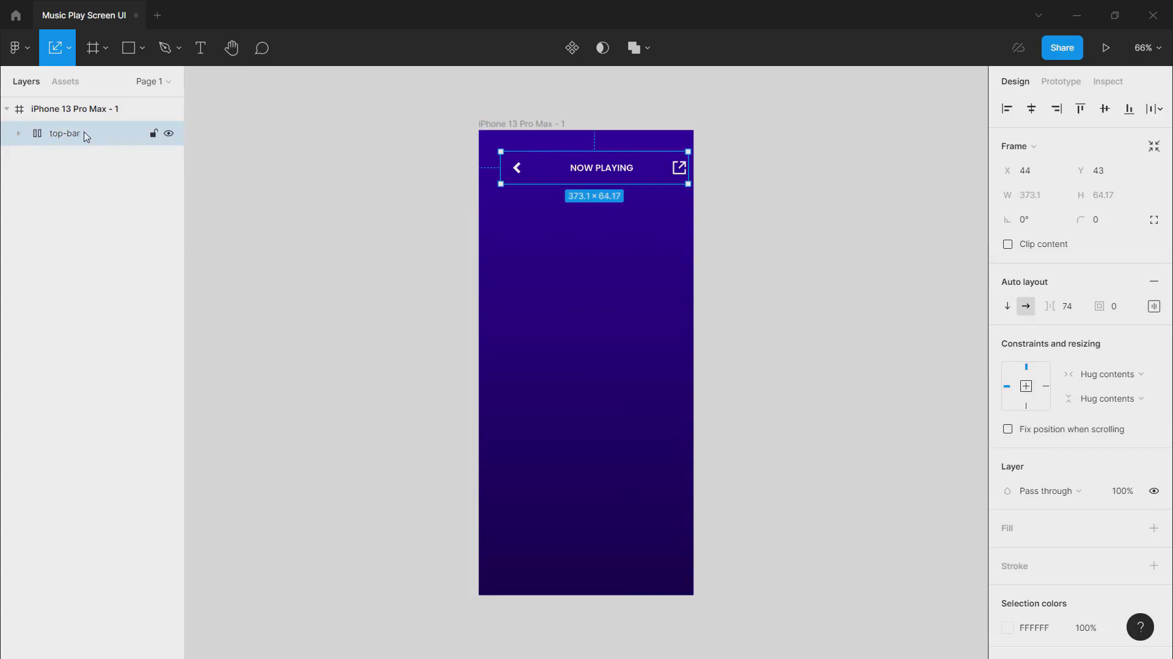
pyautogui.click(1031, 111)
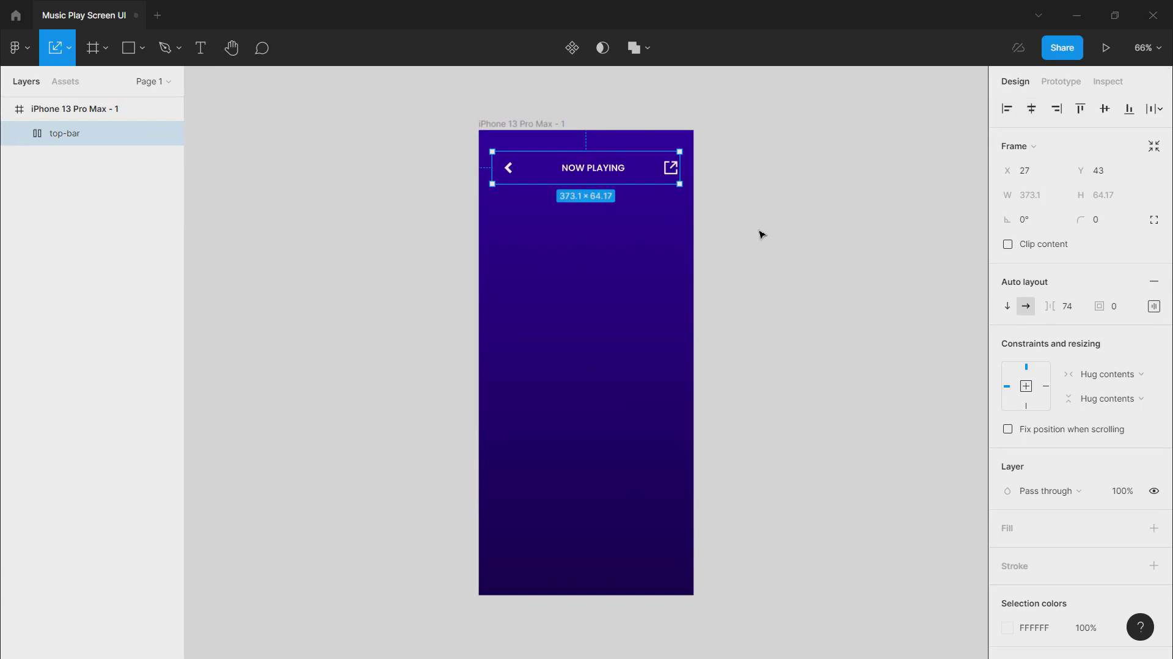
# - Give the top-bar's auto layout a right padding of 20
pyautogui.click(1154, 305)
pyautogui.click(1142, 371)
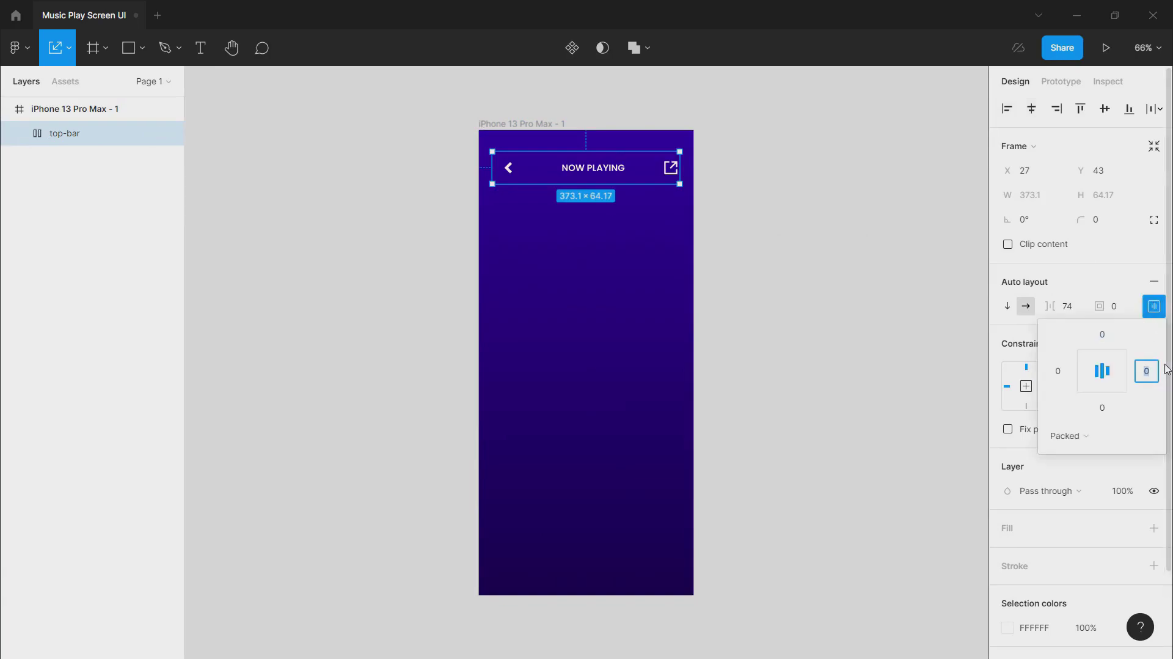
pyautogui.press('Return')
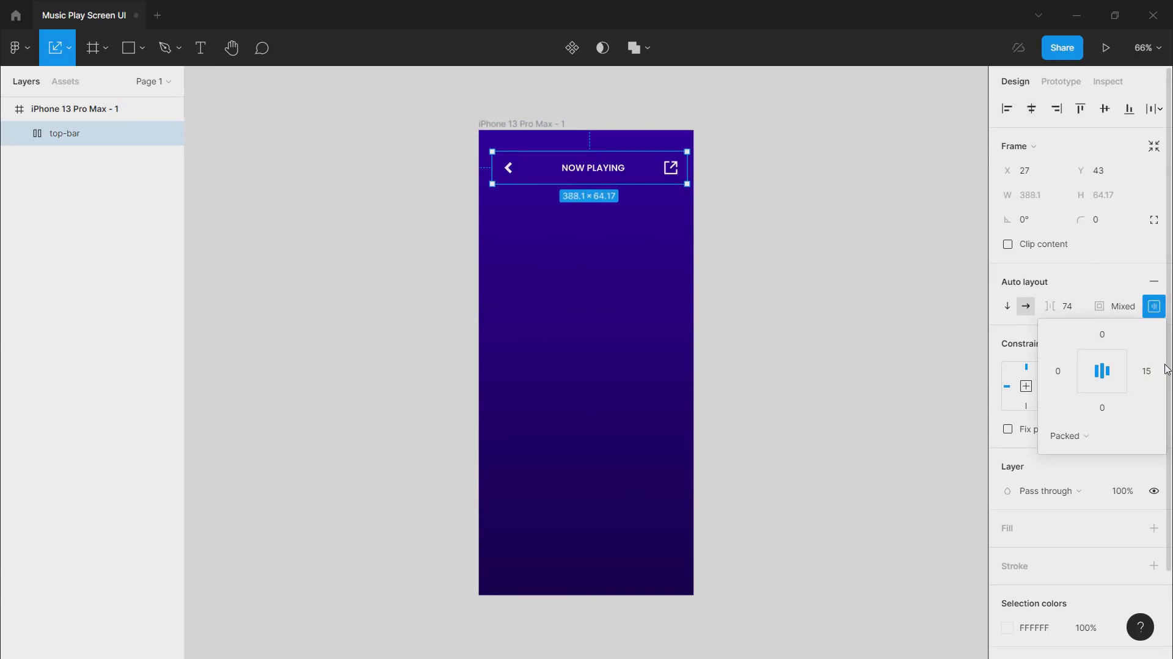
pyautogui.click(1146, 371)
pyautogui.write('20')
pyautogui.press('Return')
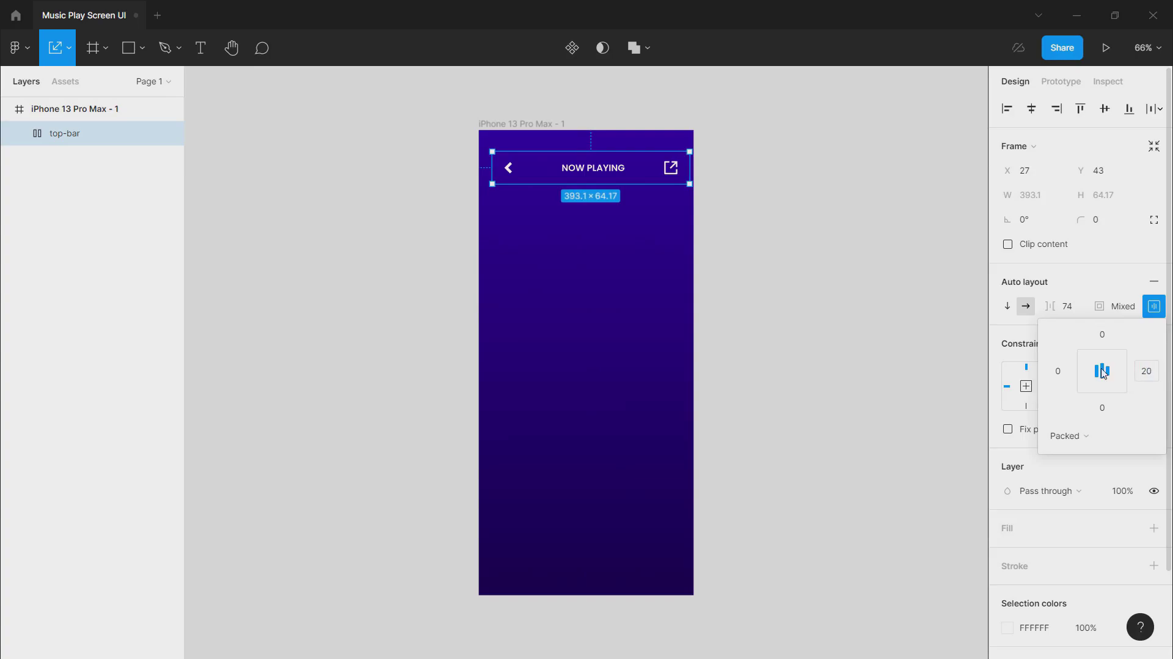
# - Recenter the top-bar horizontally in the phone frame, move it up to Y 23 and clear the selection
pyautogui.click(1031, 109)
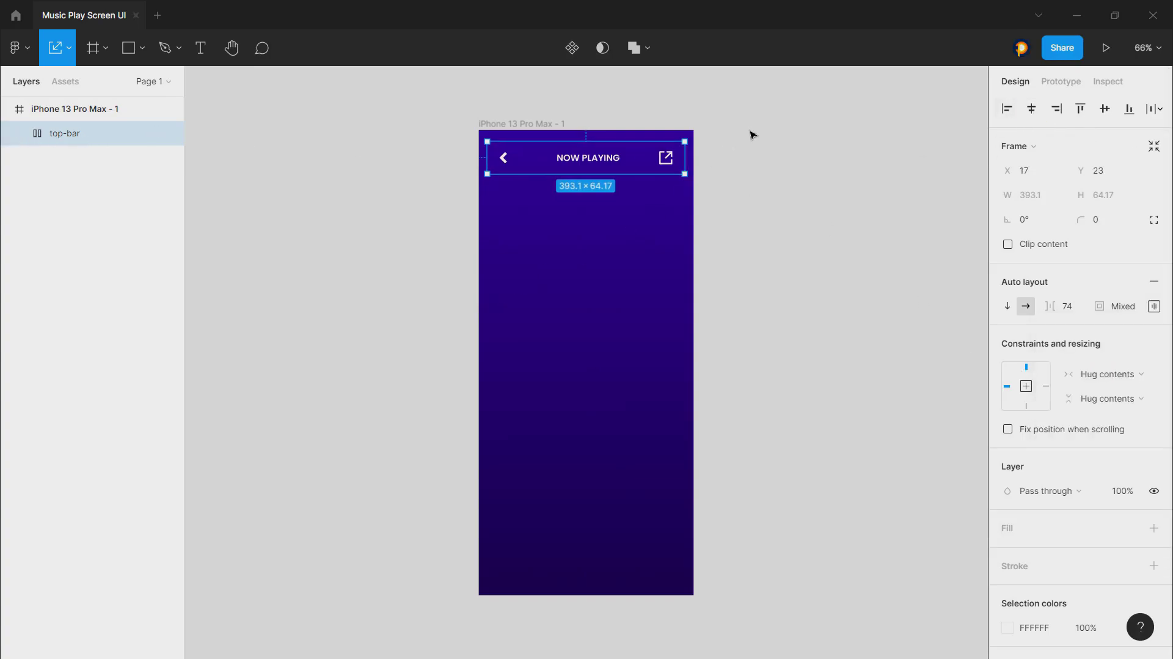
pyautogui.click(734, 141)
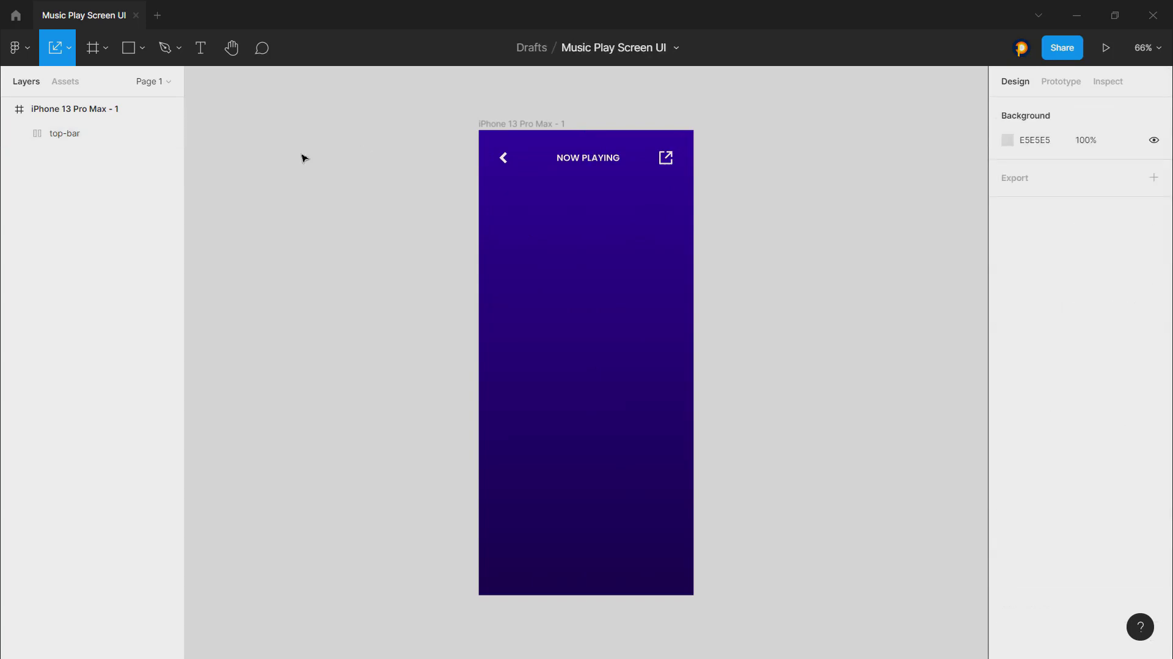
# - Draw a square frame of about 369 × 369 below the top bar and give it an FFFFFF fill
pyautogui.click(128, 52)
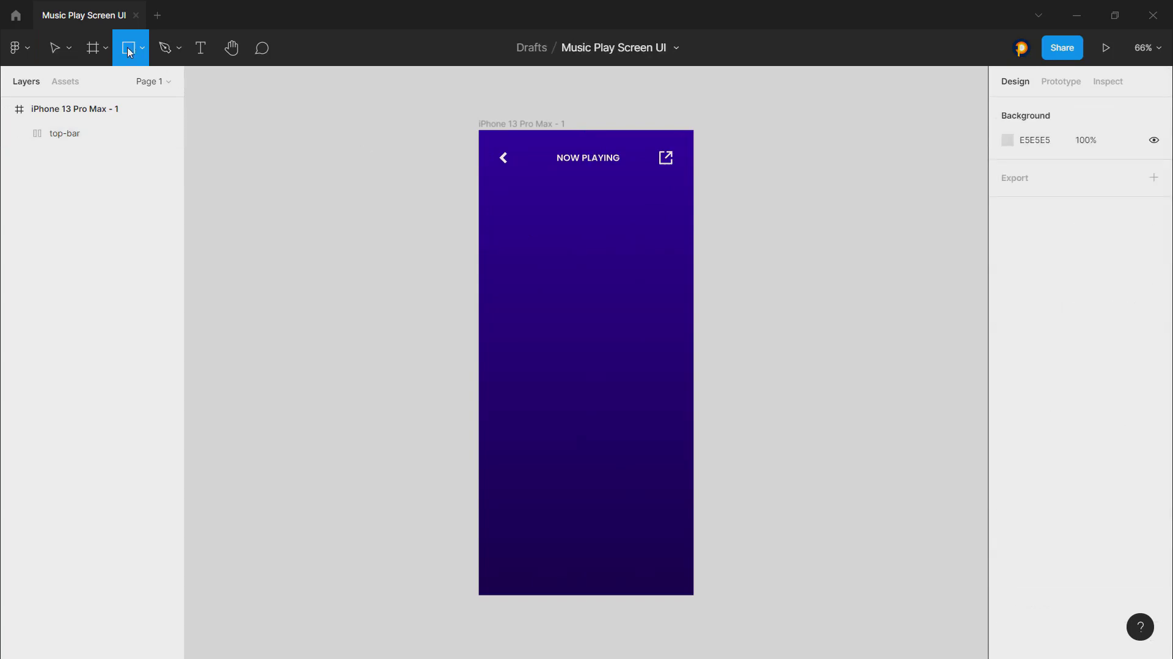
pyautogui.click(93, 48)
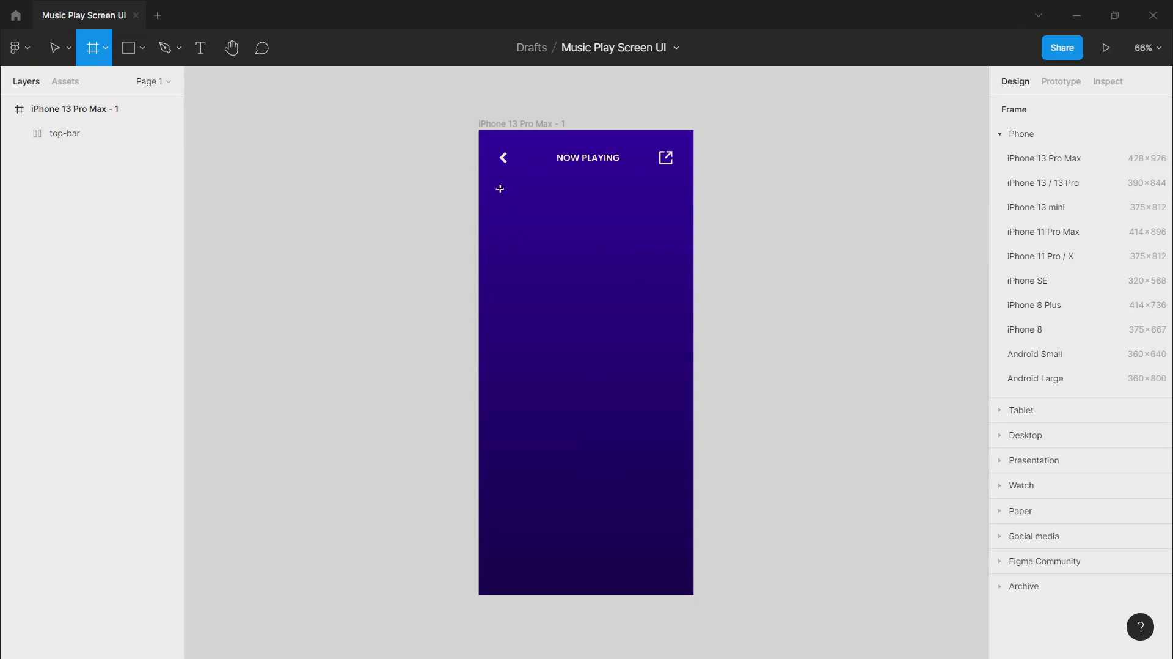
pyautogui.moveTo(499, 189); pyautogui.dragTo(666, 383)
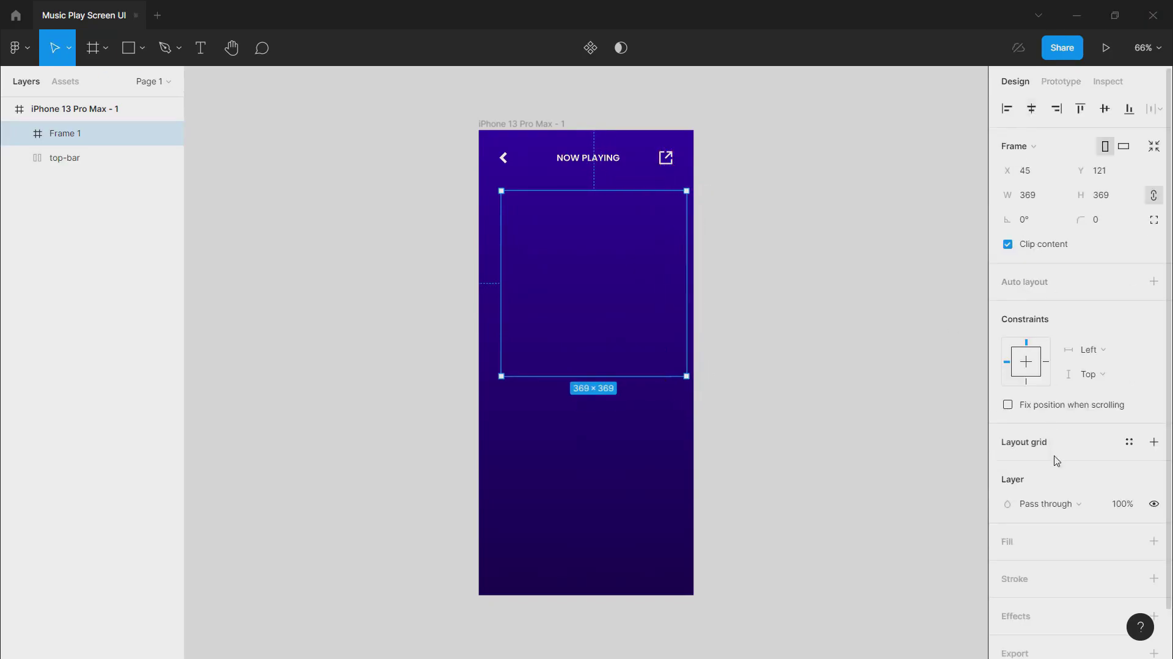
pyautogui.scroll(-1, 1057, 461)
pyautogui.click(1024, 495)
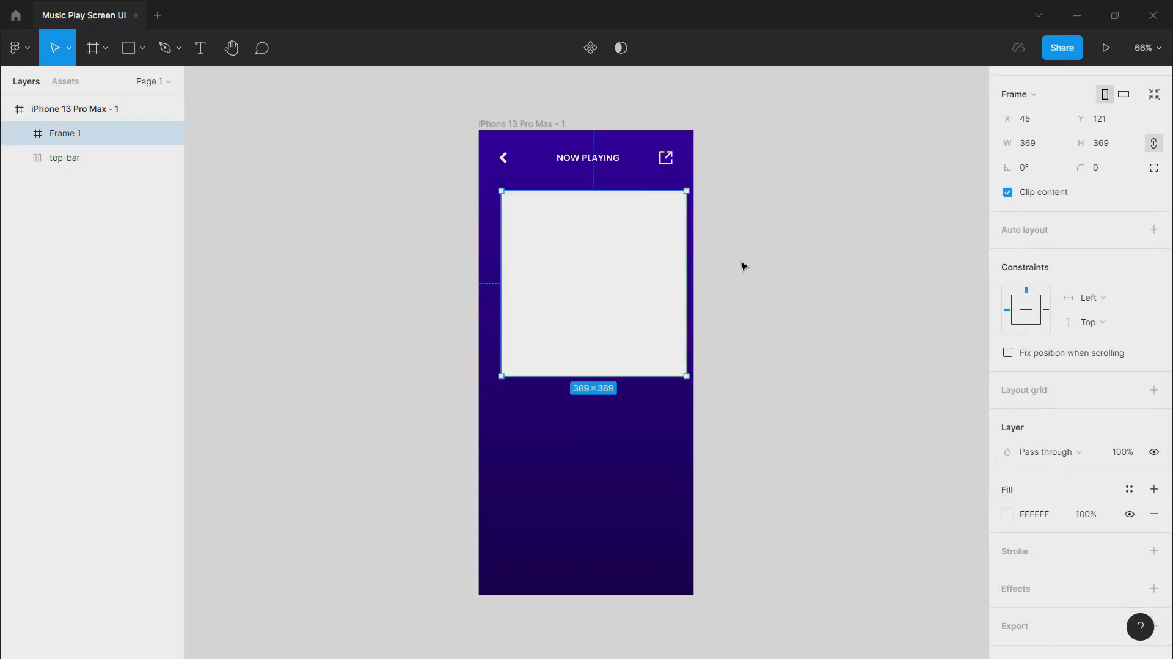
# - Center the white square frame horizontally in the phone frame and clear the selection
pyautogui.scroll(1, 1090, 230)
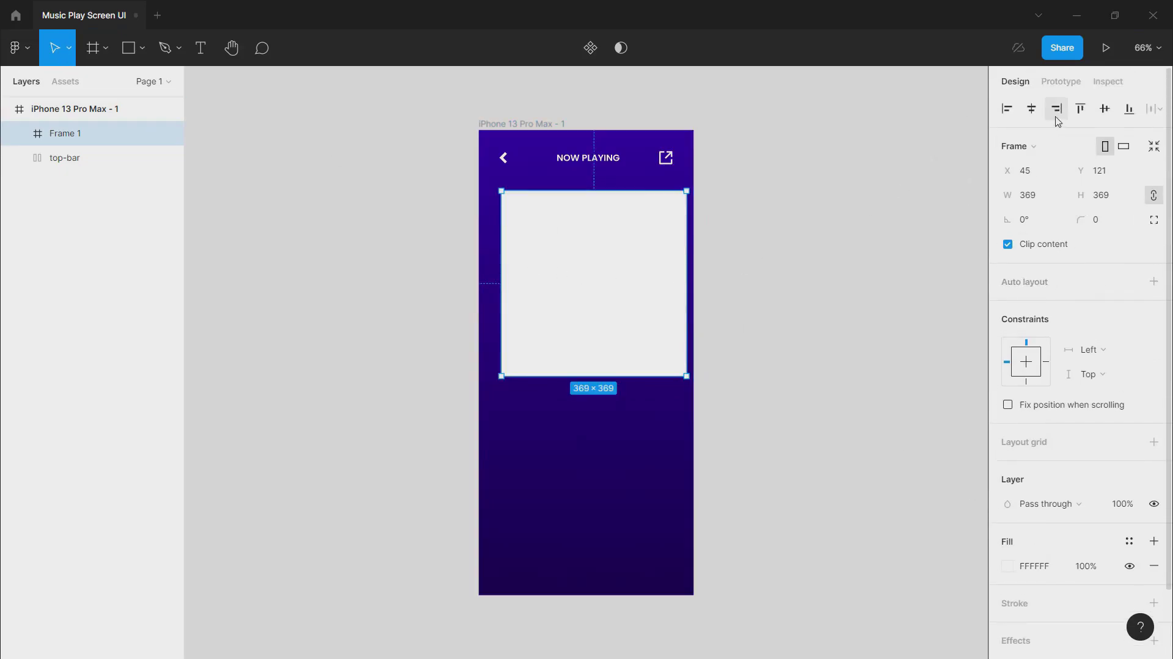
pyautogui.click(1039, 112)
pyautogui.click(781, 220)
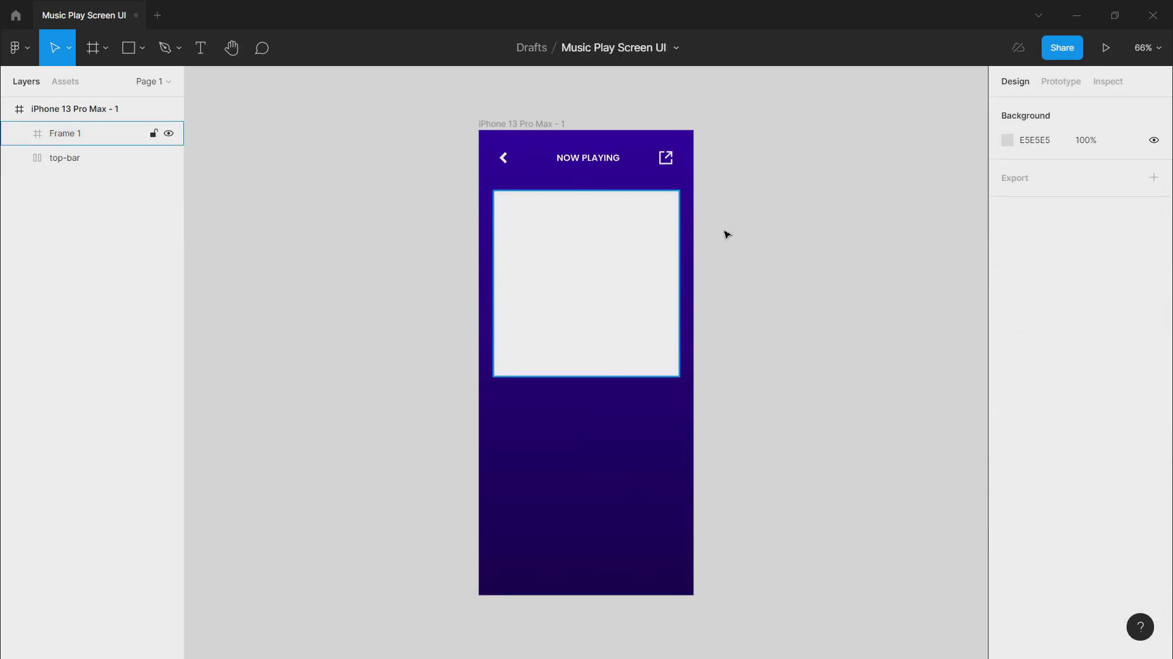
# - Set the square frame's fill opacity to 10% and clear the selection
pyautogui.click(648, 250)
pyautogui.scroll(-1, 1022, 496)
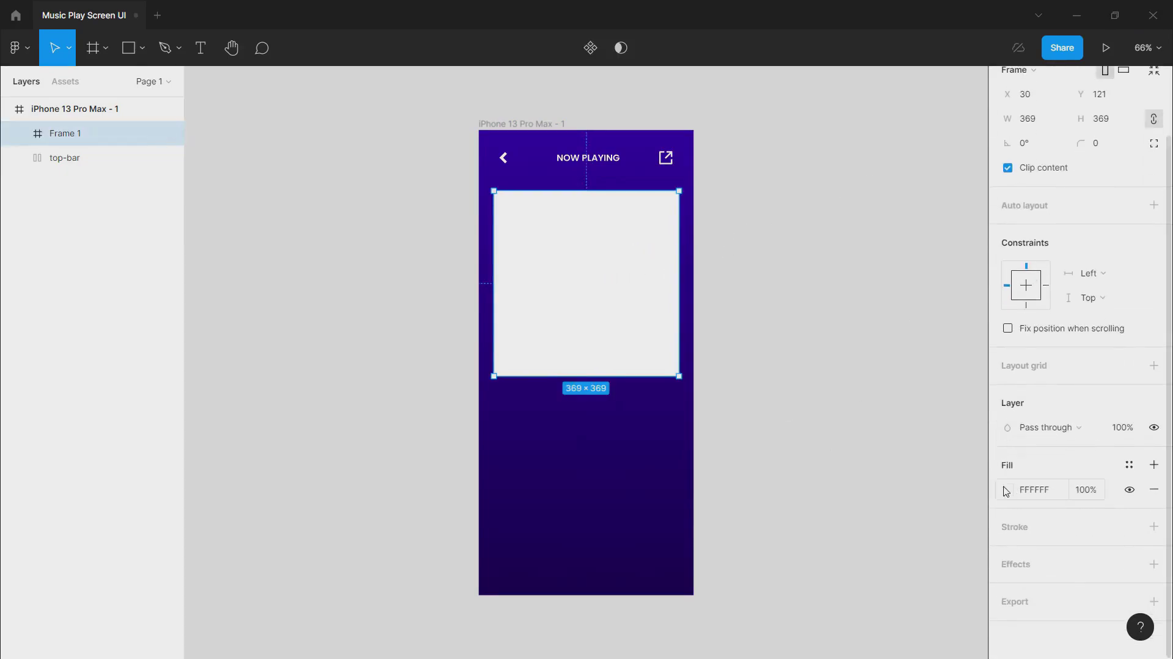
pyautogui.click(1085, 490)
pyautogui.write('10')
pyautogui.press('Return')
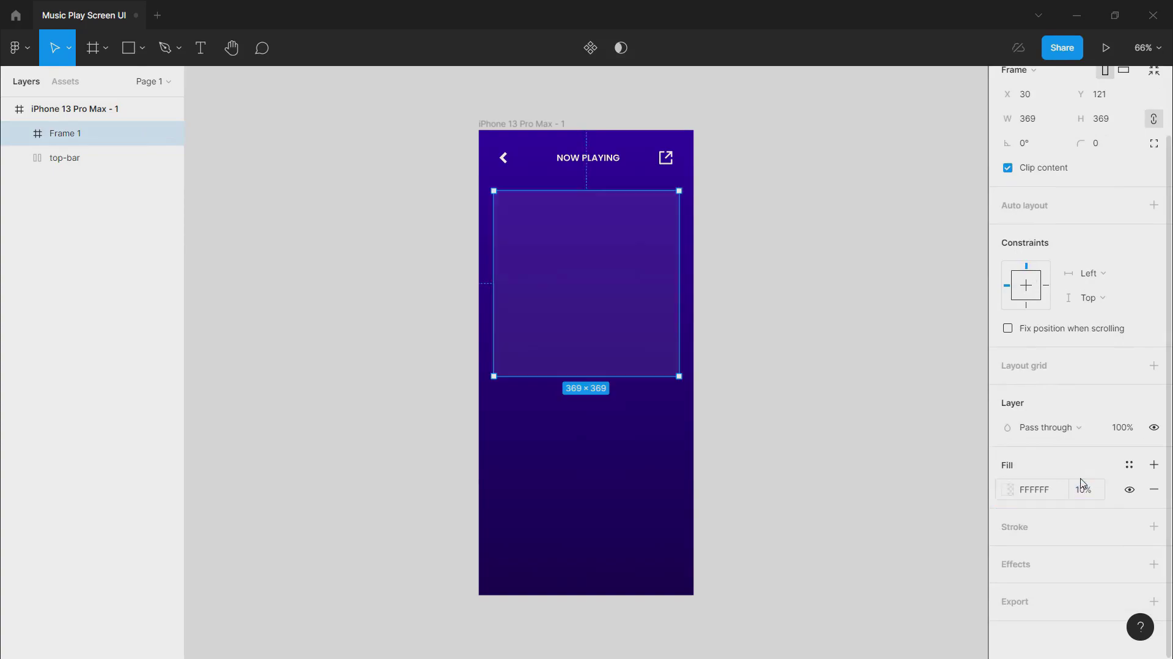
pyautogui.click(817, 308)
# - Try corner radii of 25 and 20 on the translucent square frame
pyautogui.click(607, 255)
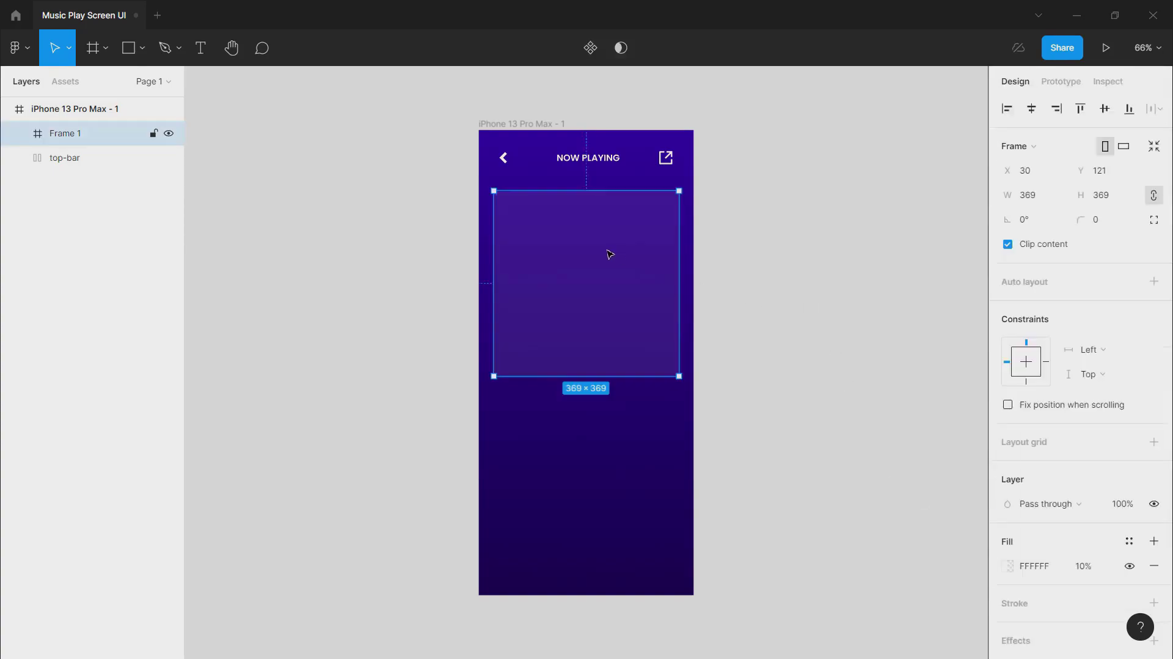
pyautogui.moveTo(1079, 220); pyautogui.dragTo(336, 242)
pyautogui.click(1111, 224)
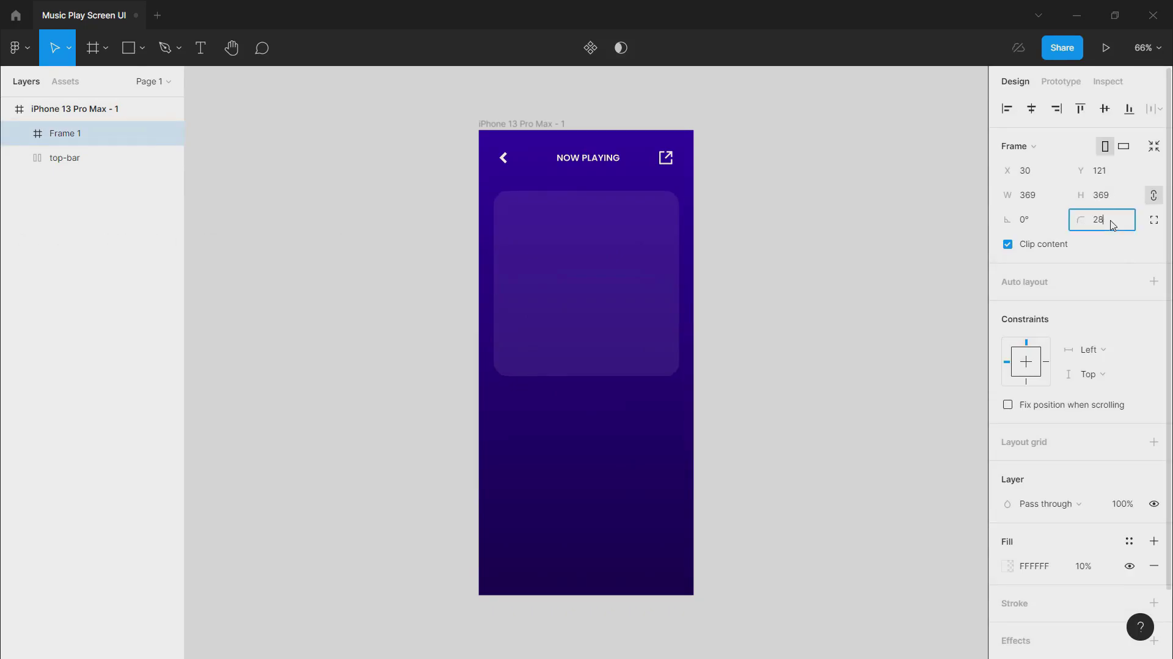
pyautogui.write('25')
pyautogui.press('Return')
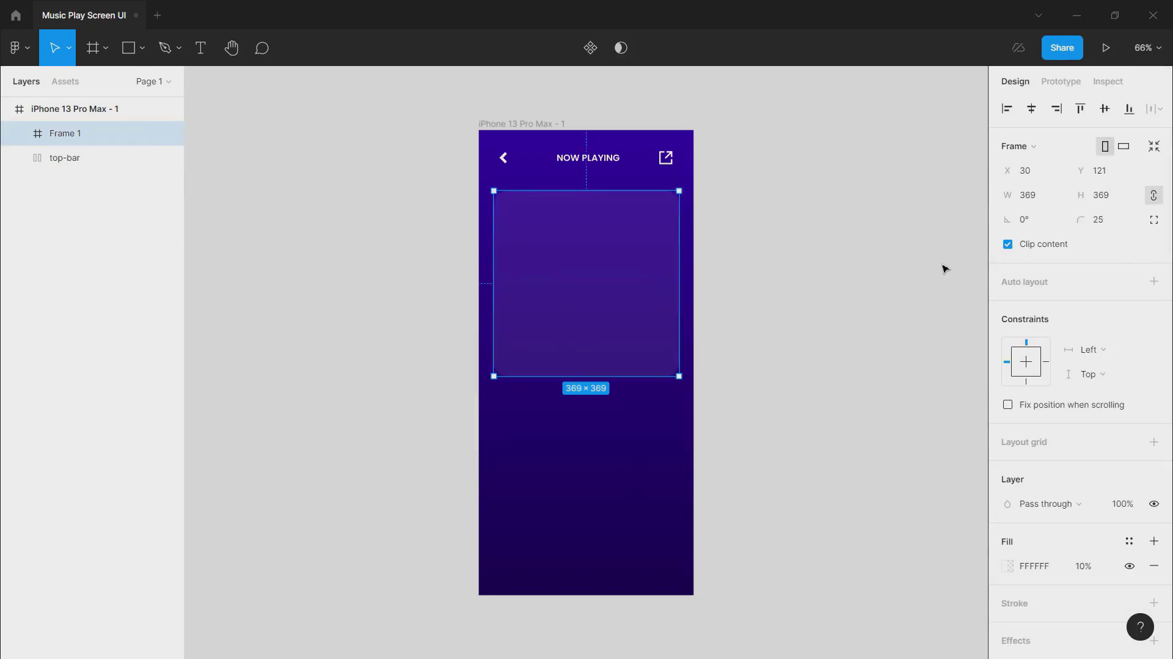
pyautogui.click(1114, 223)
pyautogui.write('20')
pyautogui.press('Return')
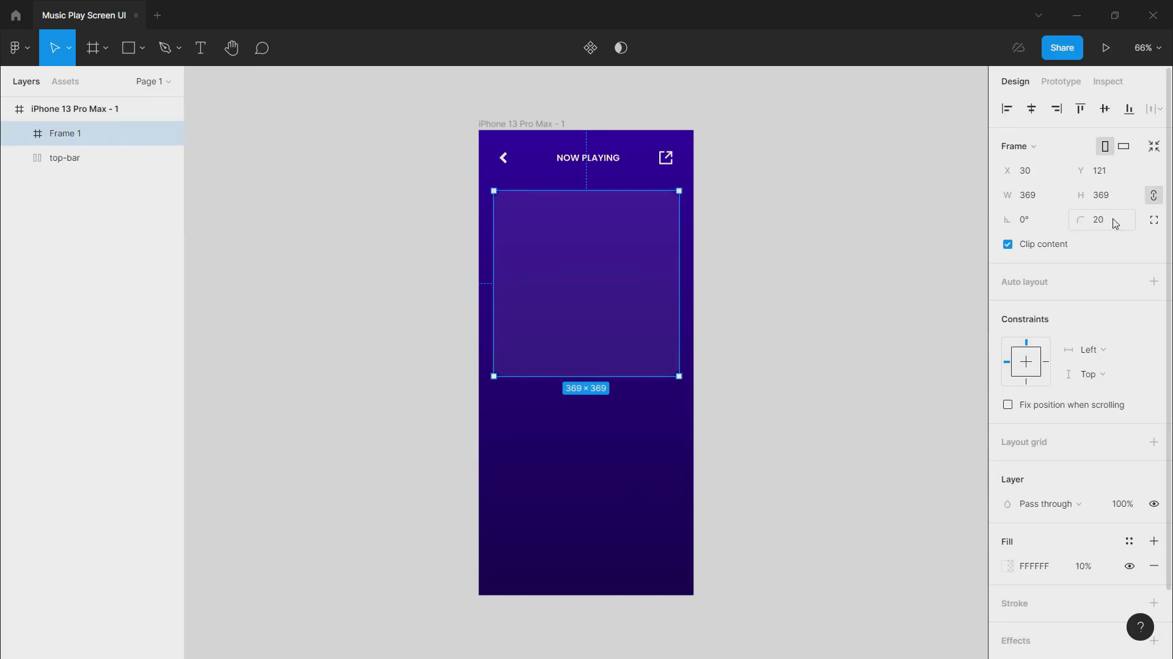
pyautogui.click(747, 253)
pyautogui.click(652, 254)
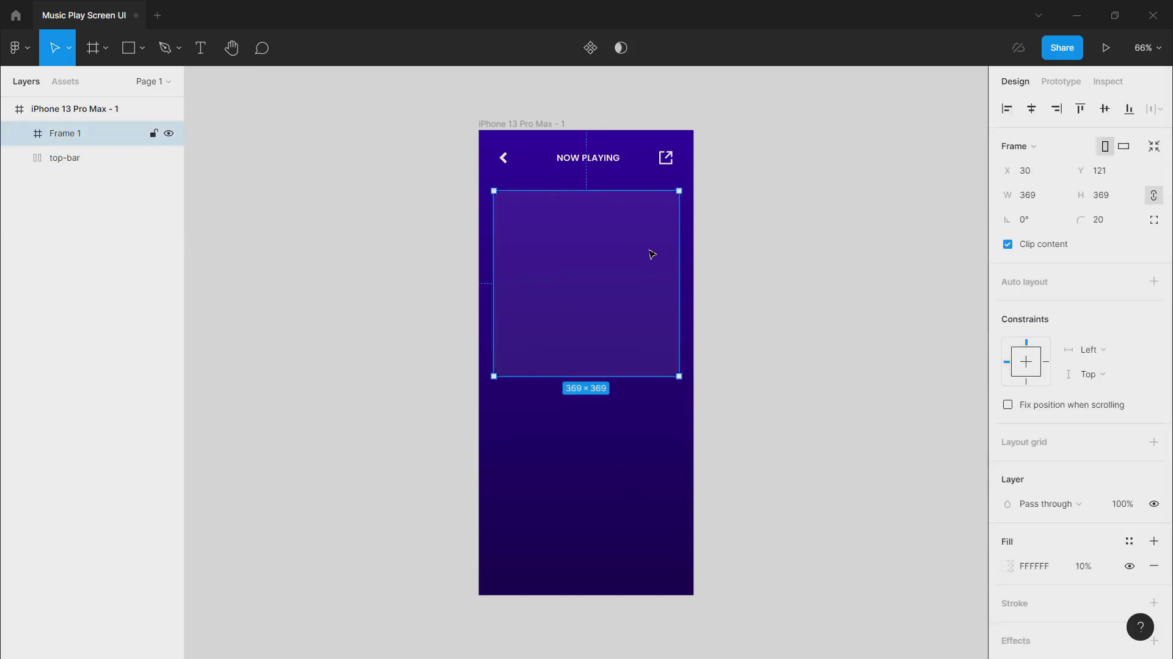
# - Set the square frame's corner radius to 15 and clear the selection
pyautogui.click(1109, 221)
pyautogui.write('10')
pyautogui.press('Return')
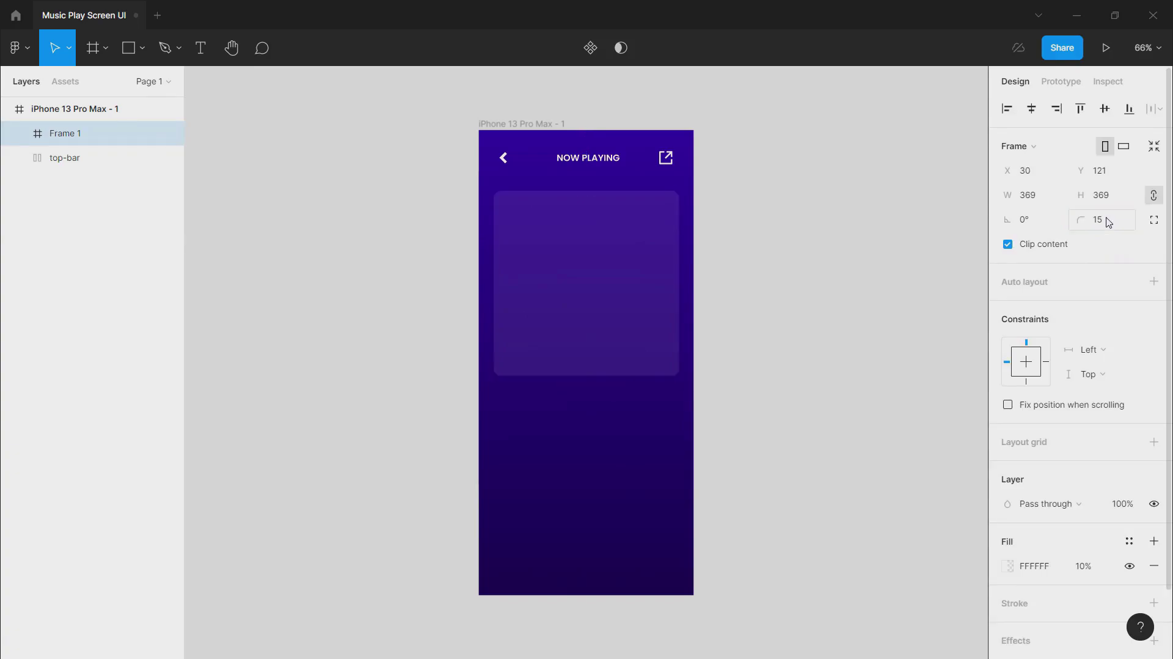
pyautogui.click(844, 256)
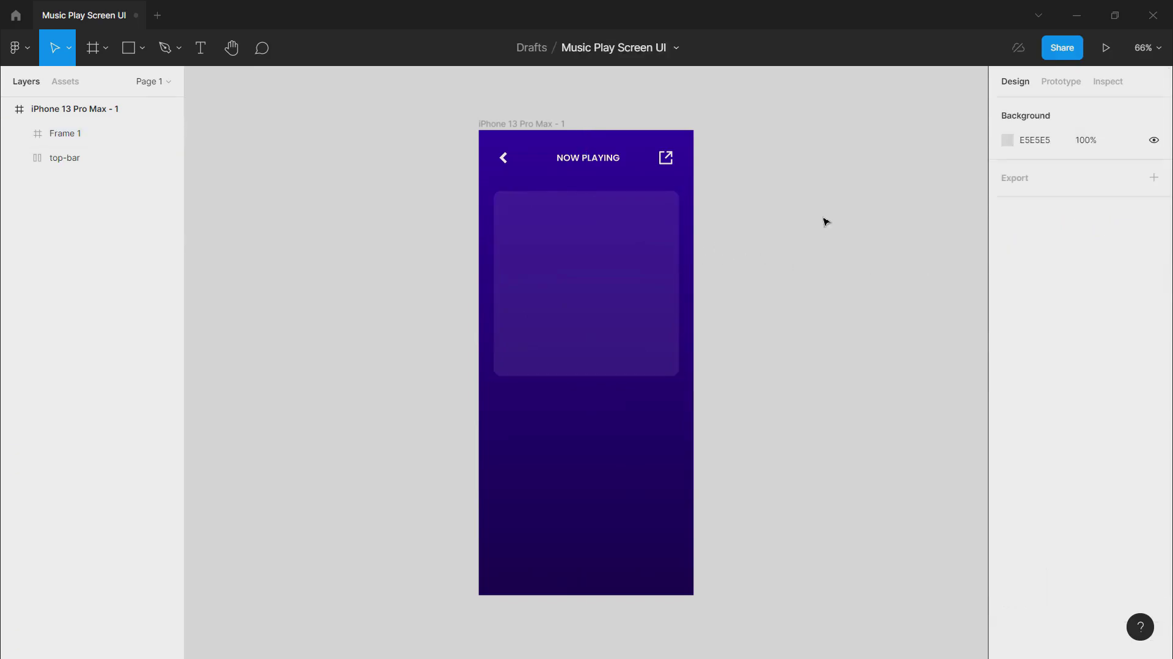
# - Add a drop shadow to the rounded square frame and set its color to 580AFF at 100% opacity
pyautogui.click(676, 260)
pyautogui.scroll(-2, 1066, 571)
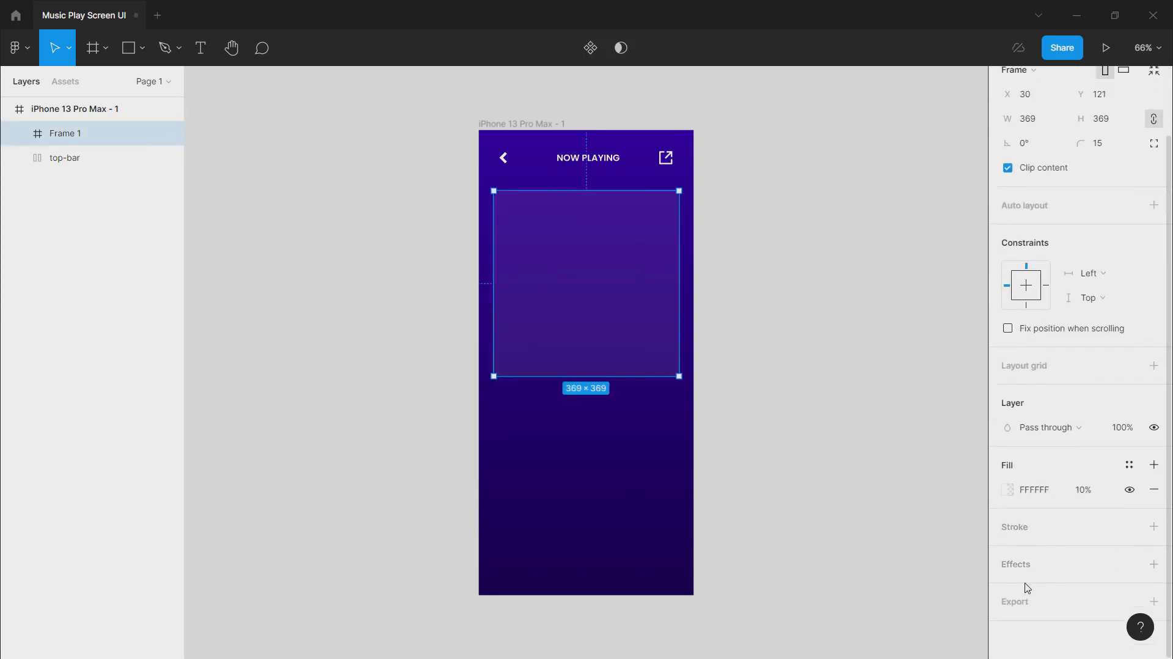
pyautogui.click(1028, 572)
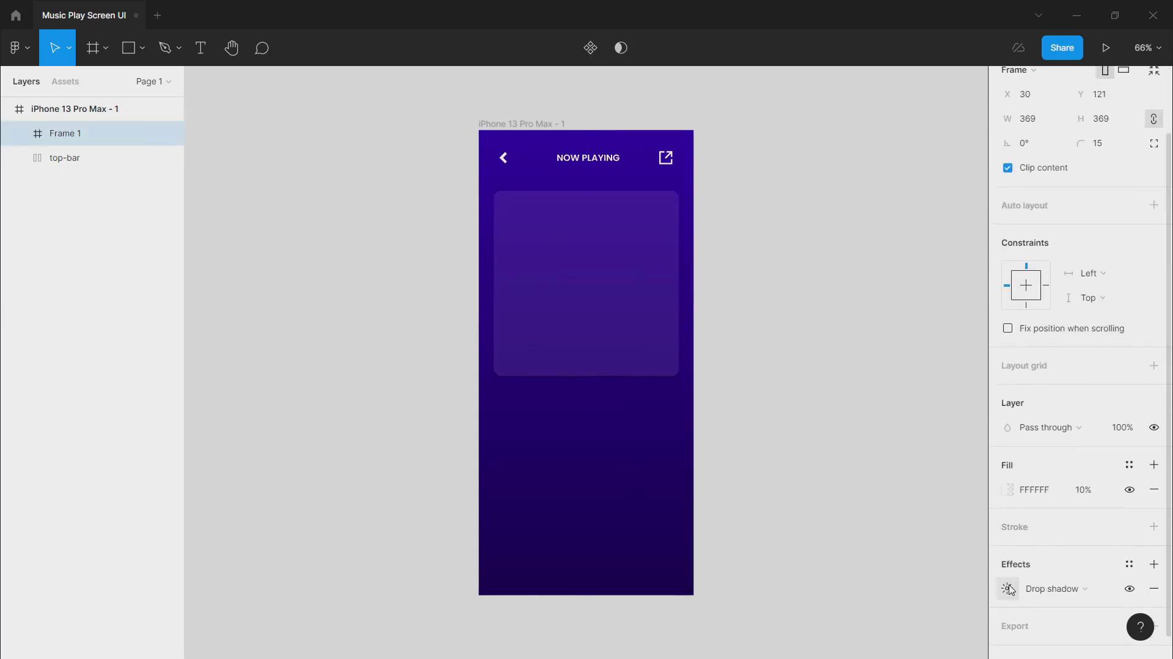
pyautogui.click(1016, 591)
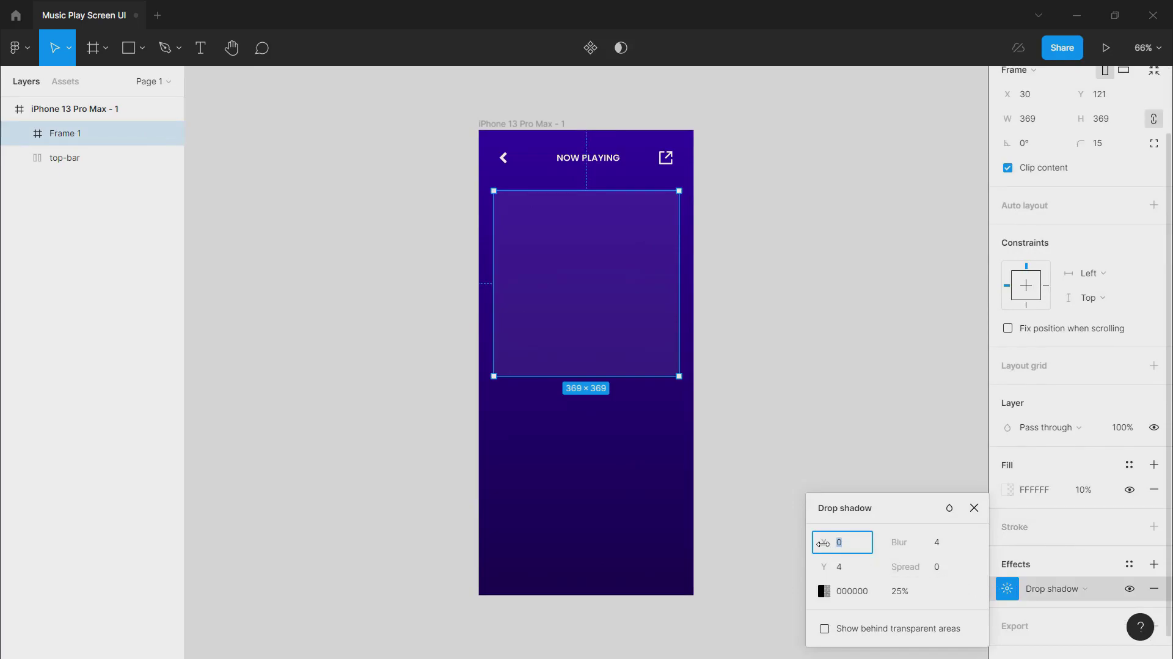
pyautogui.click(829, 595)
pyautogui.moveTo(689, 317); pyautogui.dragTo(619, 433)
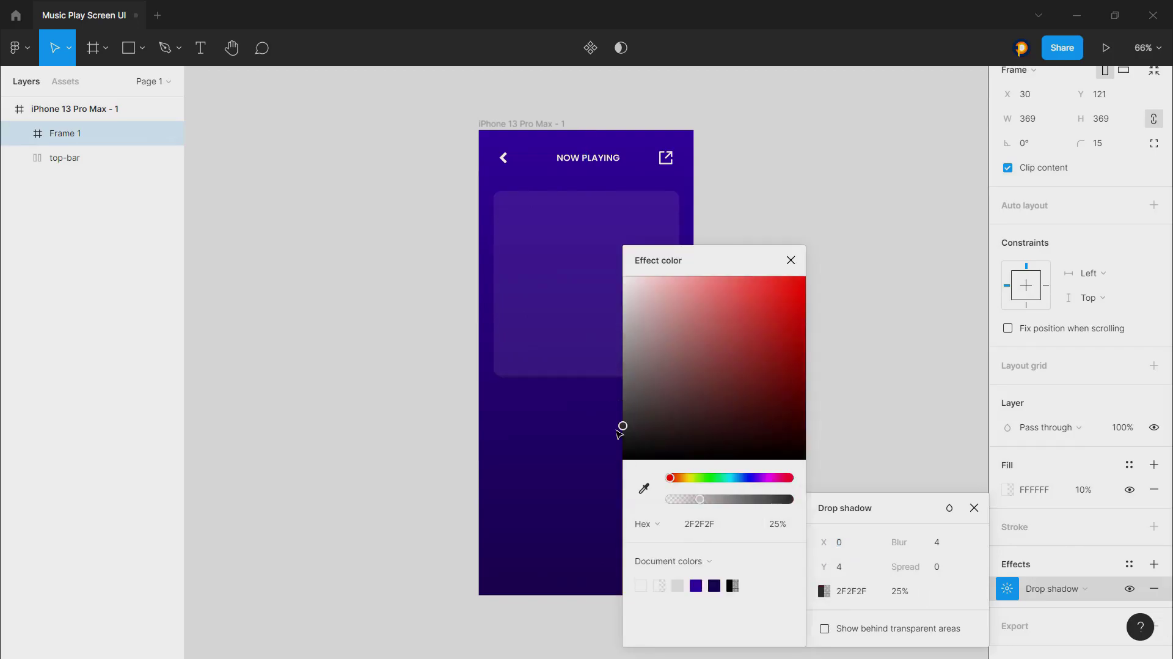
pyautogui.click(644, 488)
pyautogui.click(685, 419)
pyautogui.moveTo(787, 300); pyautogui.dragTo(799, 280)
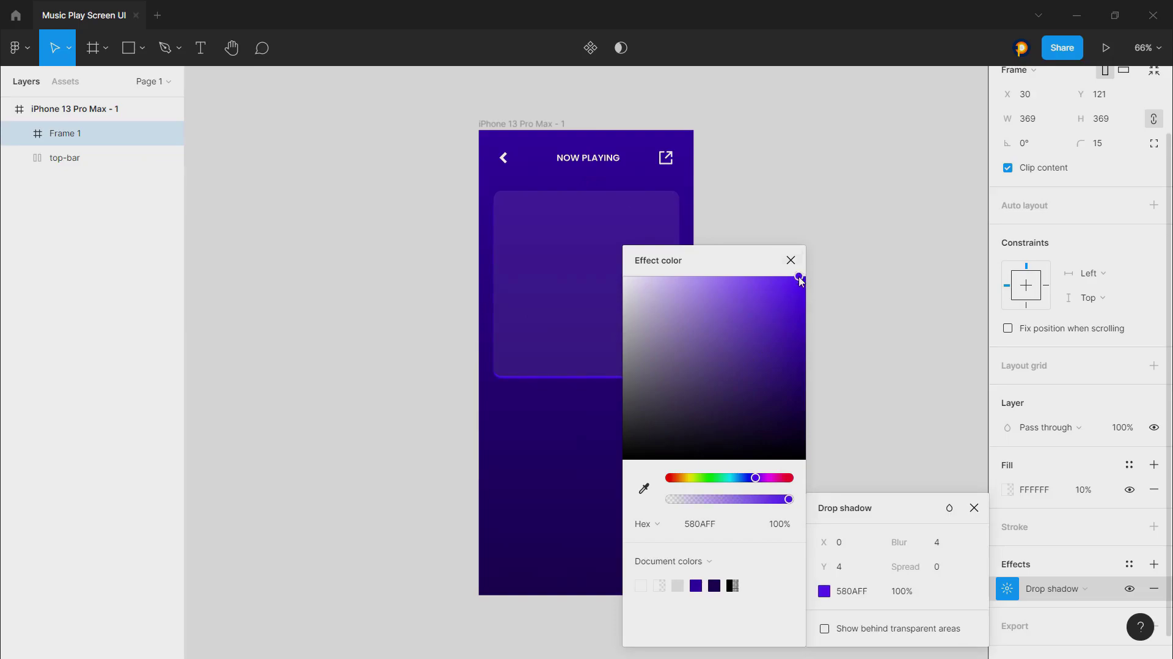
# - Increase the drop shadow's blur to form a soft violet glow around the square frame, and clear the selection
pyautogui.moveTo(895, 542); pyautogui.dragTo(752, 509)
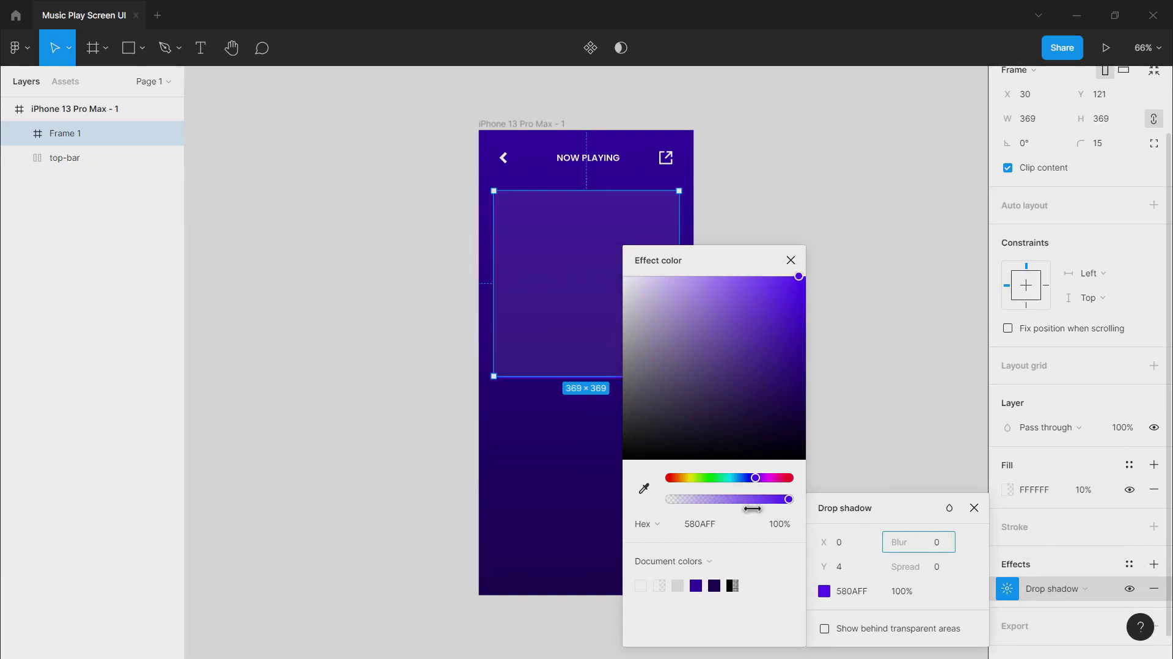
pyautogui.moveTo(752, 419); pyautogui.dragTo(585, 435)
pyautogui.moveTo(891, 541); pyautogui.dragTo(49, 542)
pyautogui.moveTo(762, 411); pyautogui.dragTo(807, 255)
pyautogui.click(843, 251)
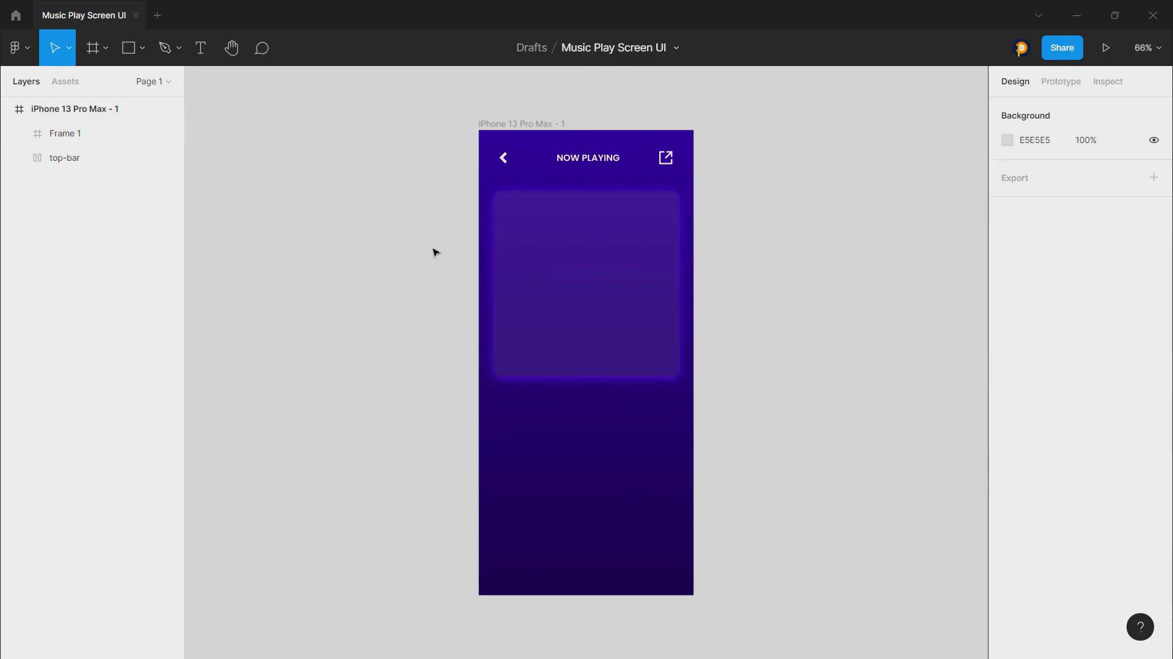
# - Search the Unsplash plugin for "music" and fill the square frame with the purple DJ turntable photo
pyautogui.rightClick(580, 229)
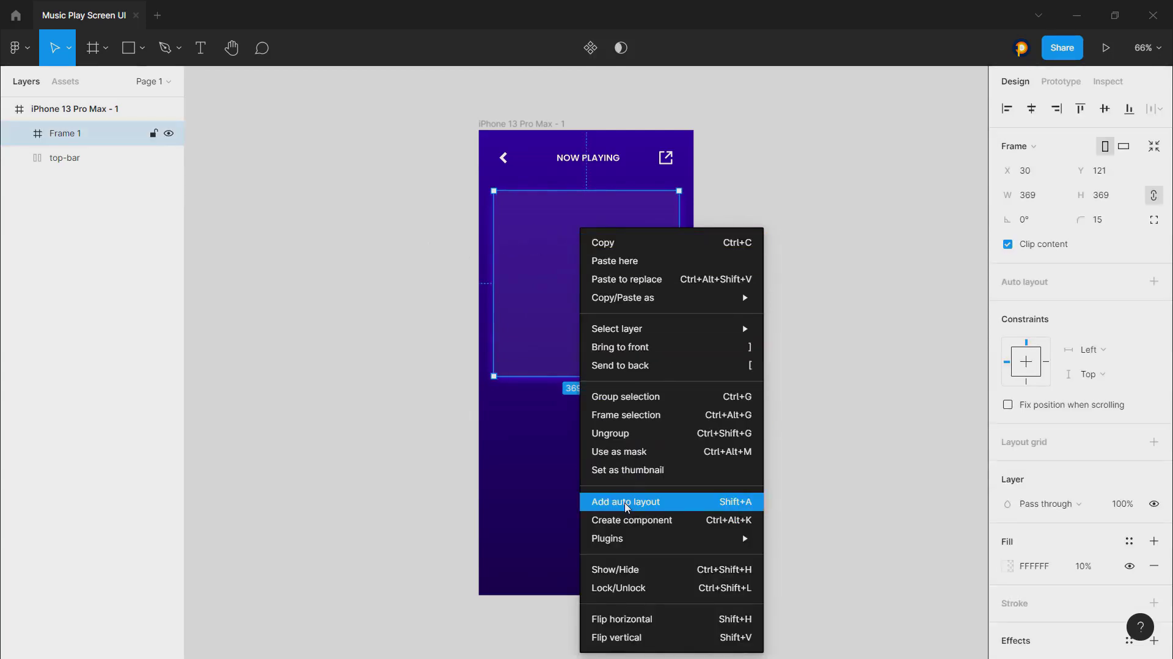
pyautogui.moveTo(657, 539)
pyautogui.click(809, 421)
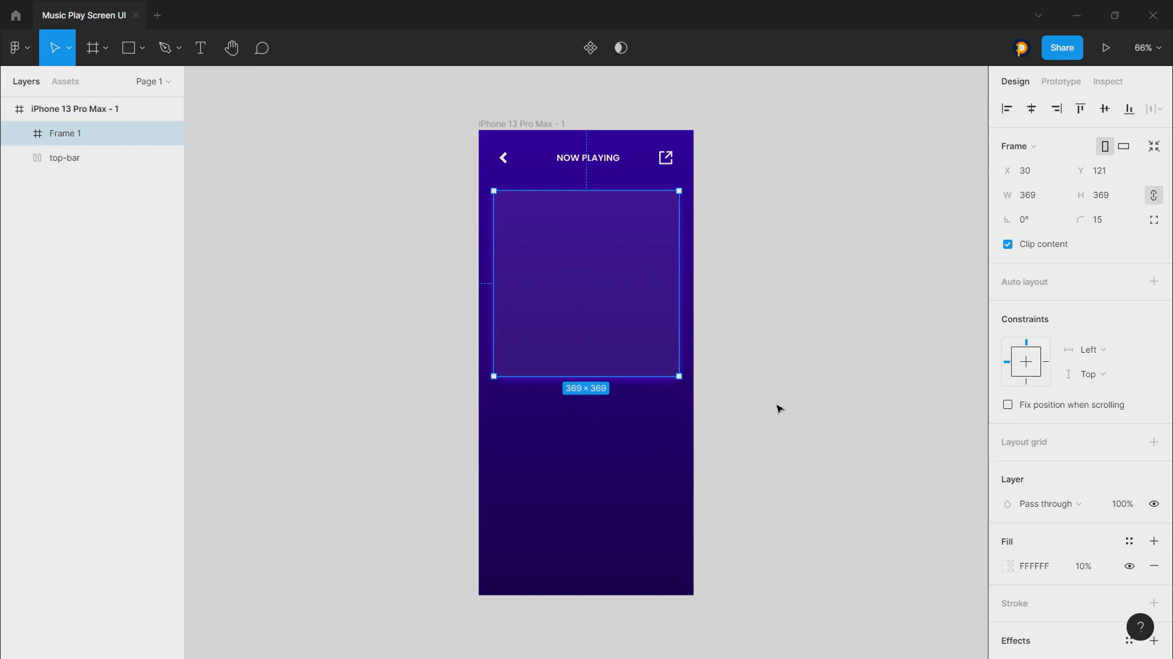
pyautogui.write('music')
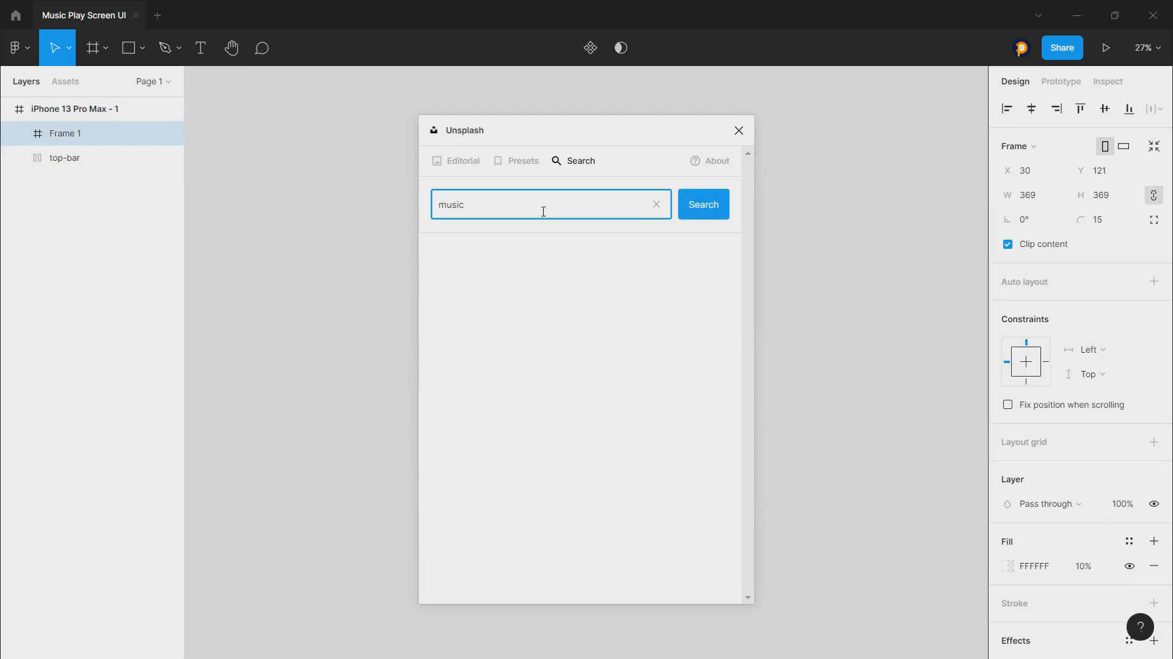
pyautogui.press('Return')
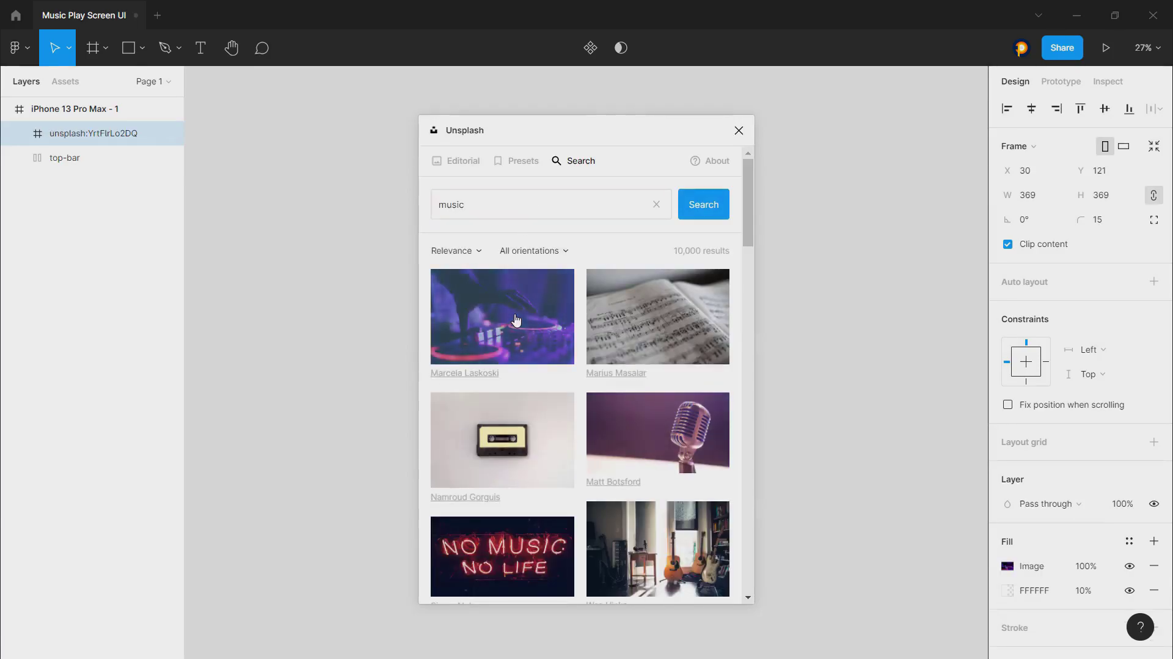
pyautogui.click(739, 131)
pyautogui.click(759, 178)
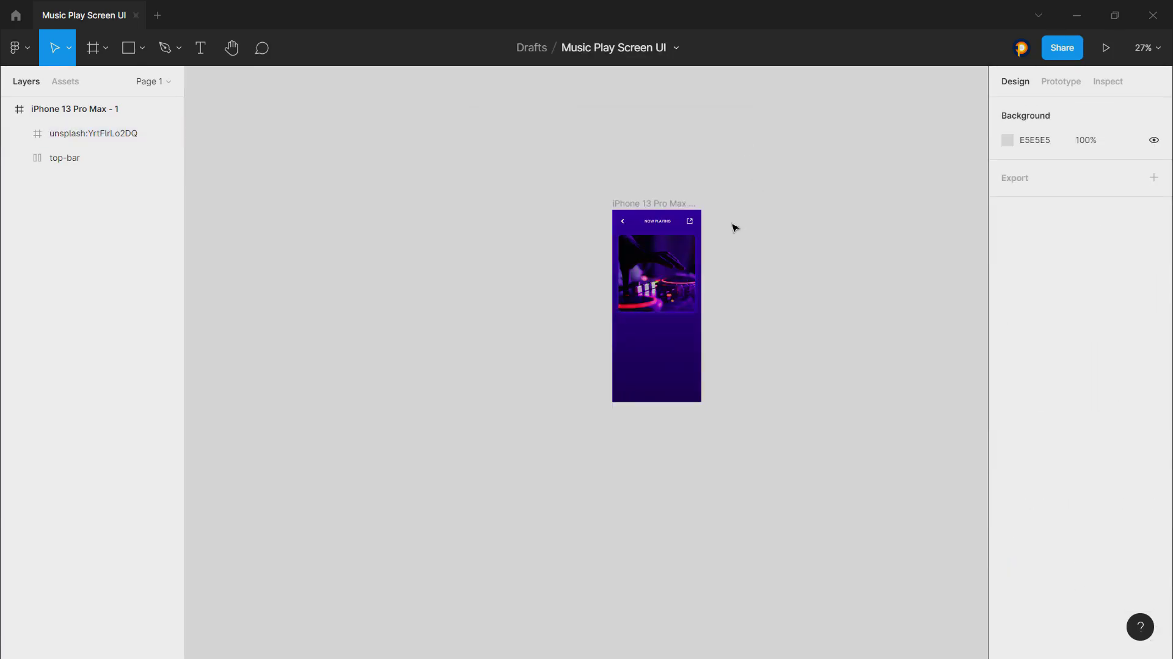
pyautogui.scroll(4, 720, 220)
pyautogui.scroll(5, 520, 294)
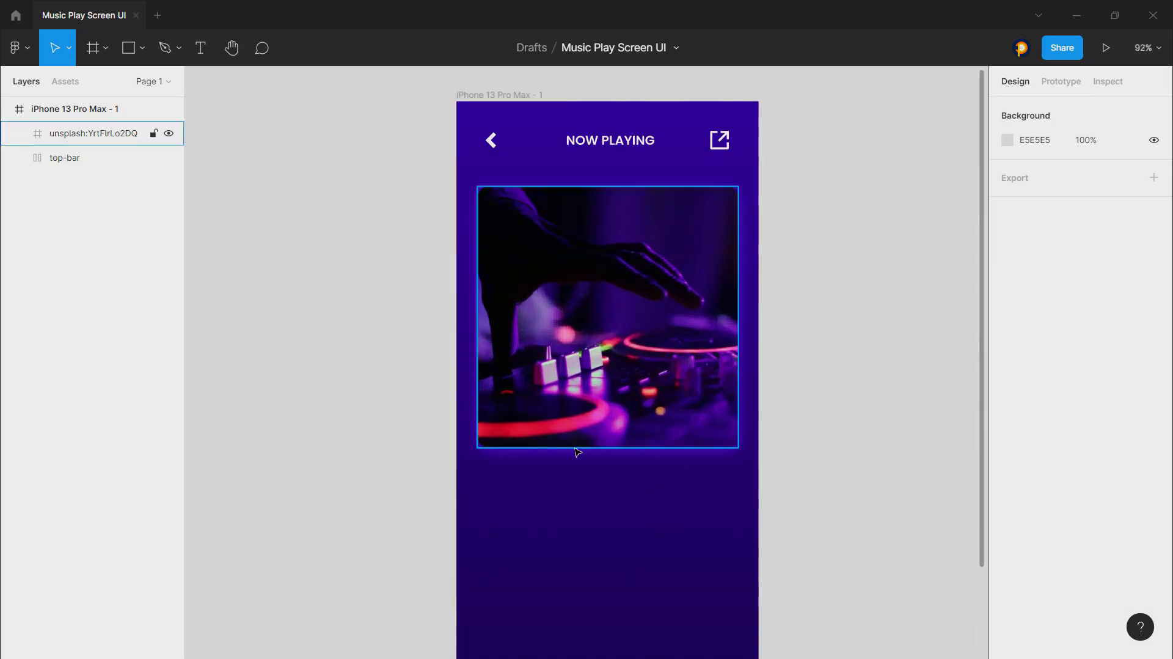
pyautogui.scroll(-2, 330, 401)
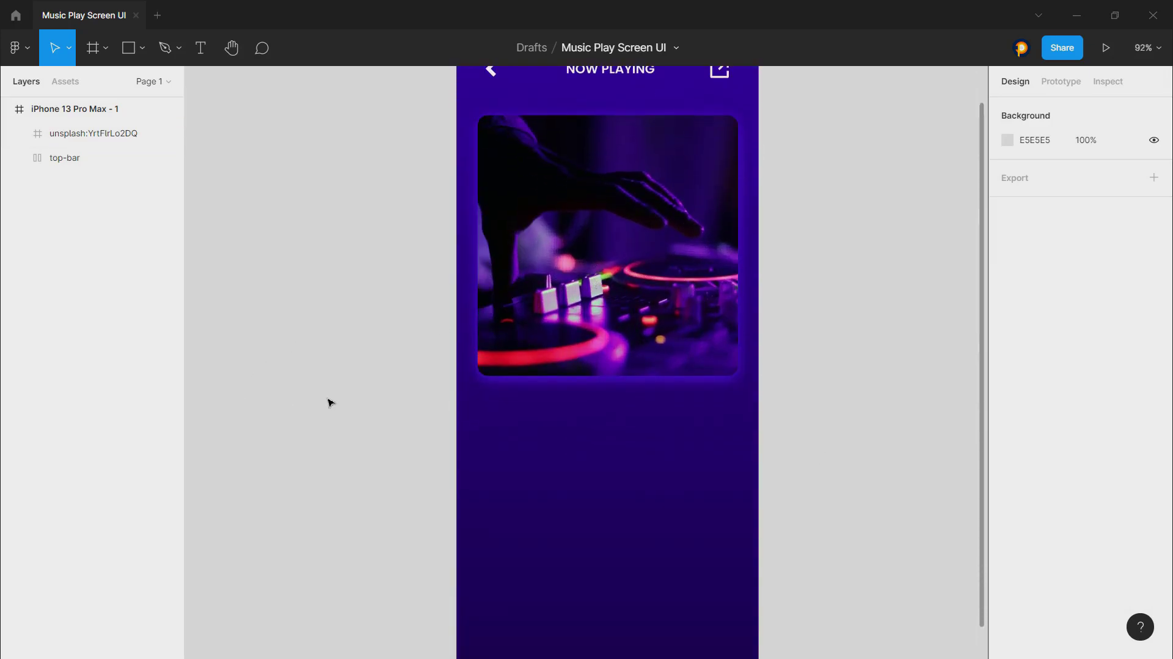
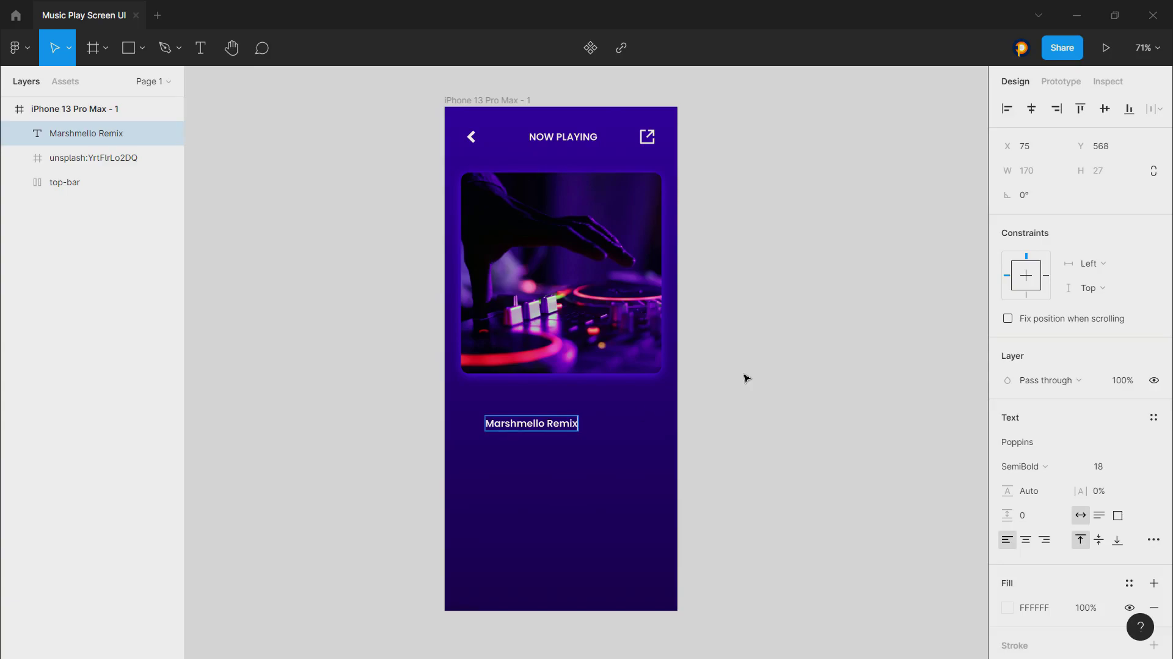
# - Finish editing the "Marshmello Remix" text and move it to X 30, Y 557, aligned with the photo's left edge
pyautogui.press('Escape')
pyautogui.click(348, 267)
pyautogui.moveTo(523, 431)
pyautogui.mouseDown()
pyautogui.moveTo(495, 420)
pyautogui.moveTo(507, 419)
pyautogui.mouseUp()
pyautogui.click(371, 391)
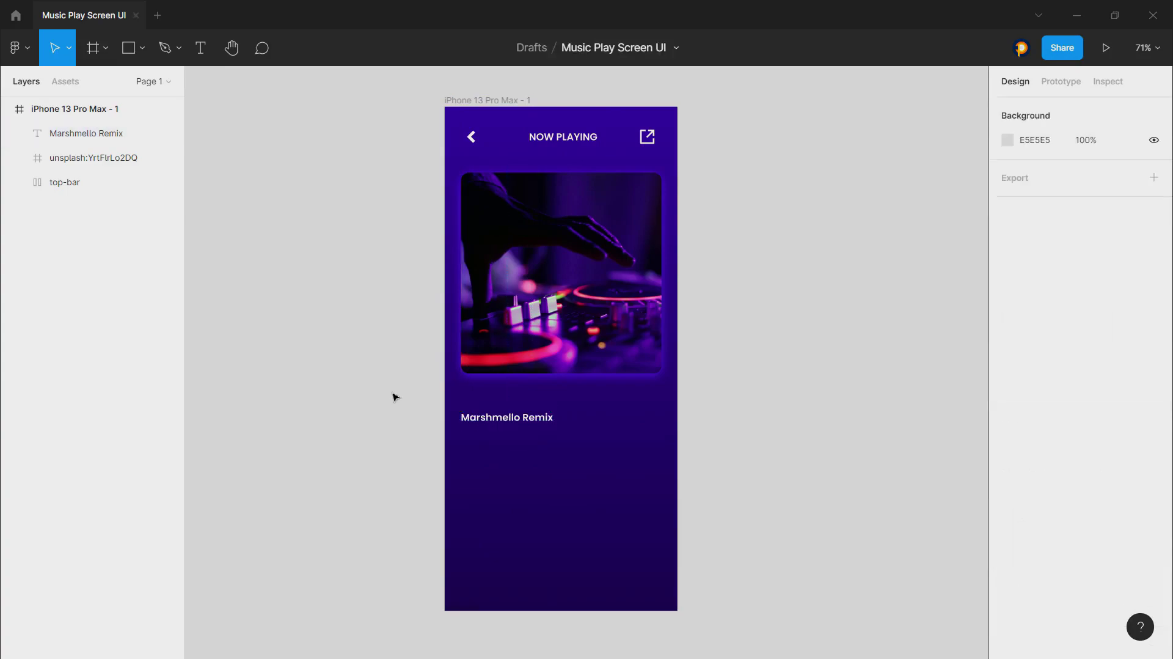
# - Set the font size of the "Marshmello Remix" title to 22 and clear the selection
pyautogui.click(530, 423)
pyautogui.click(1109, 468)
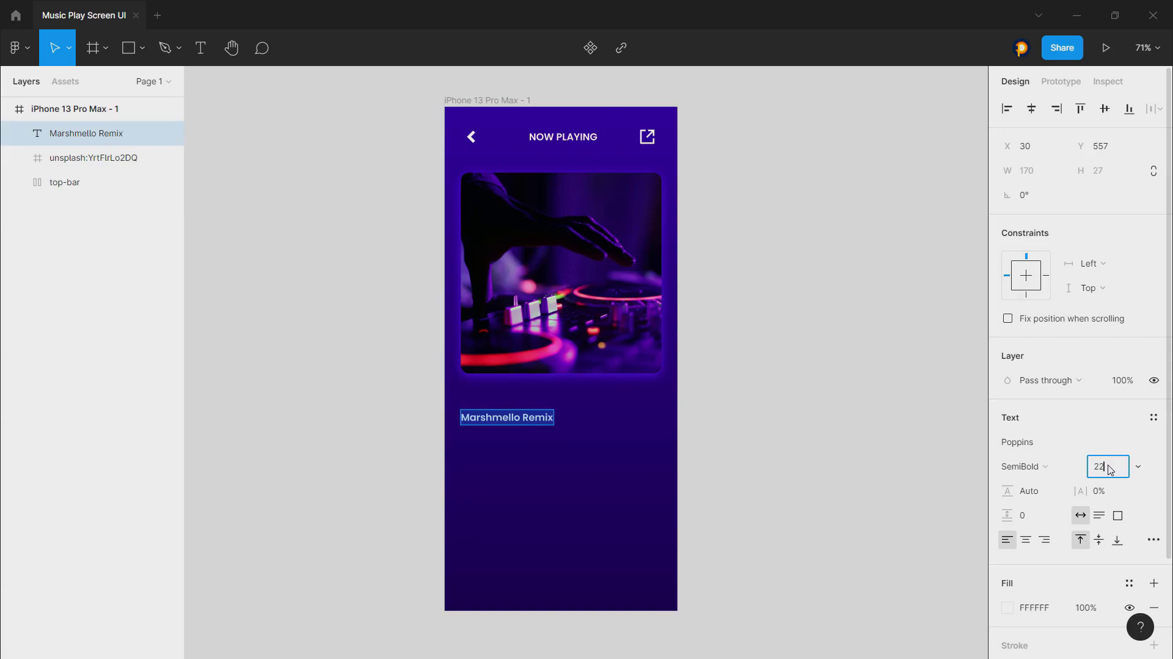
pyautogui.write('22')
pyautogui.press('Return')
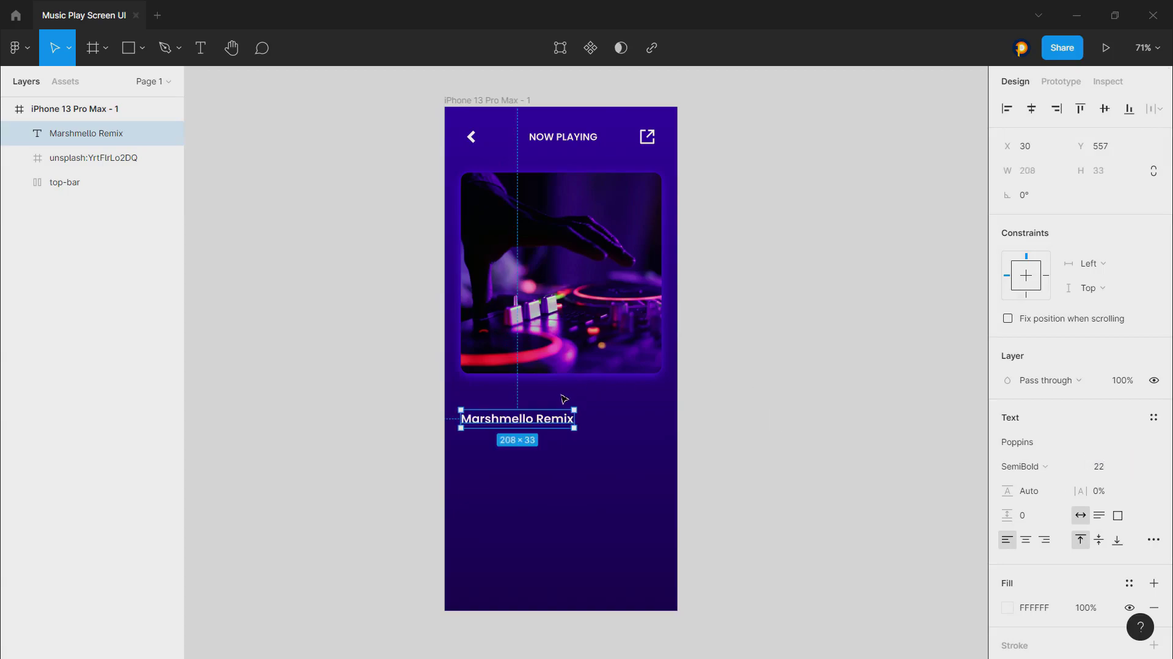
pyautogui.click(387, 405)
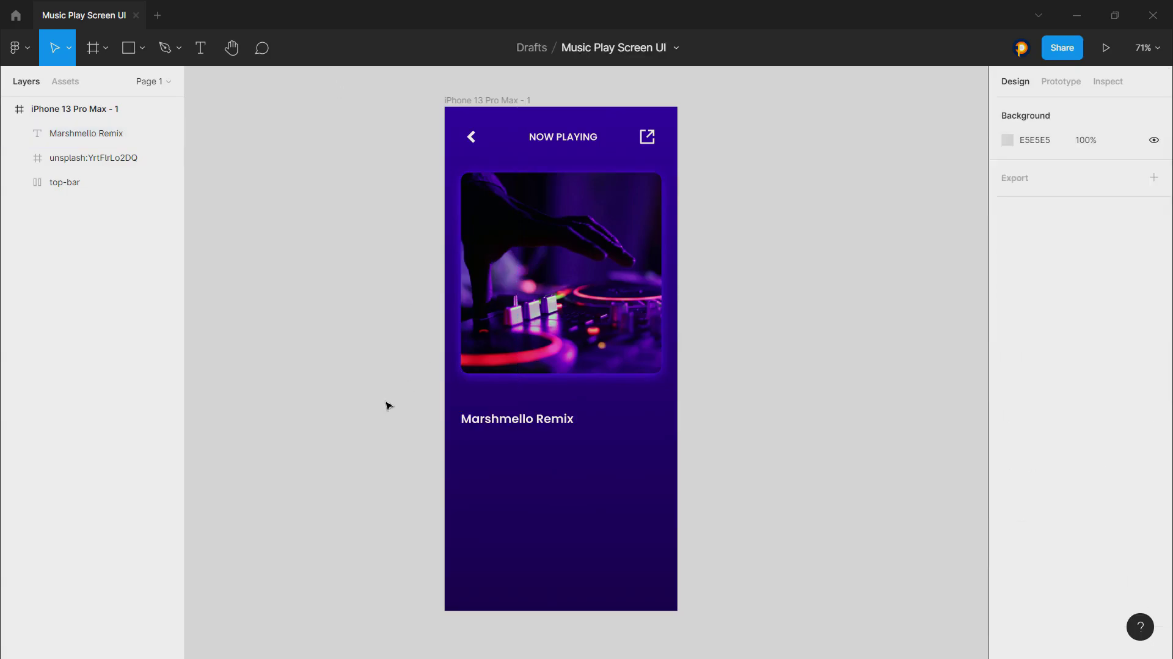
# - Insert the filled account-circle icon into the design from the Remix Icon plugin
pyautogui.rightClick(583, 478)
pyautogui.moveTo(617, 538)
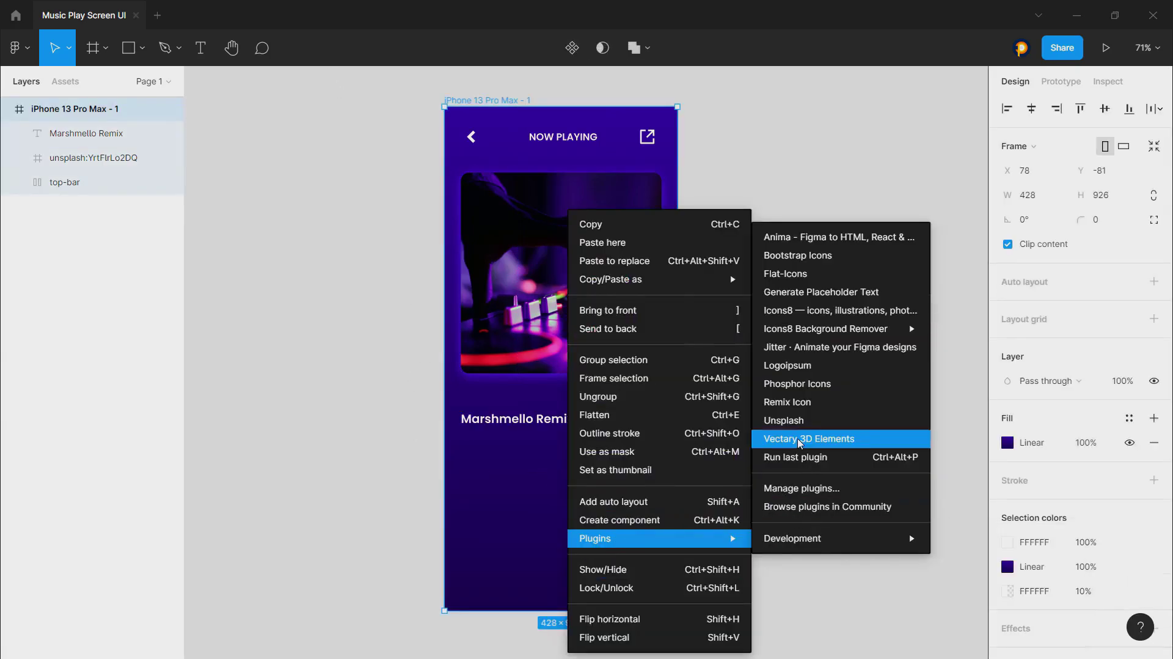
pyautogui.click(800, 402)
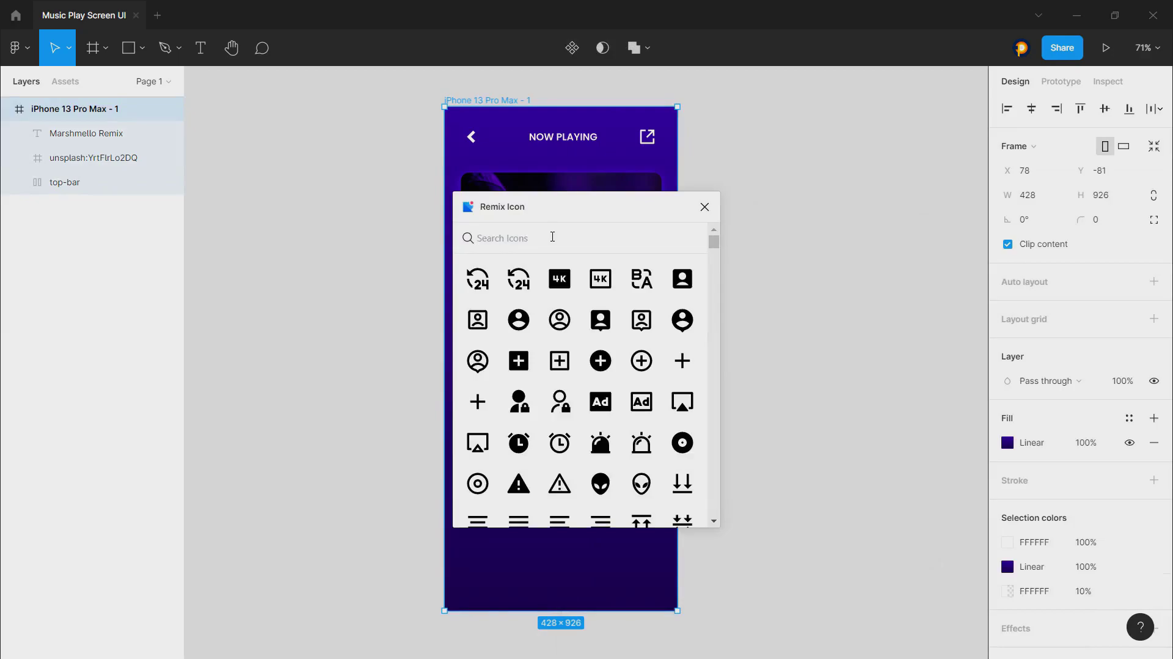
pyautogui.click(519, 320)
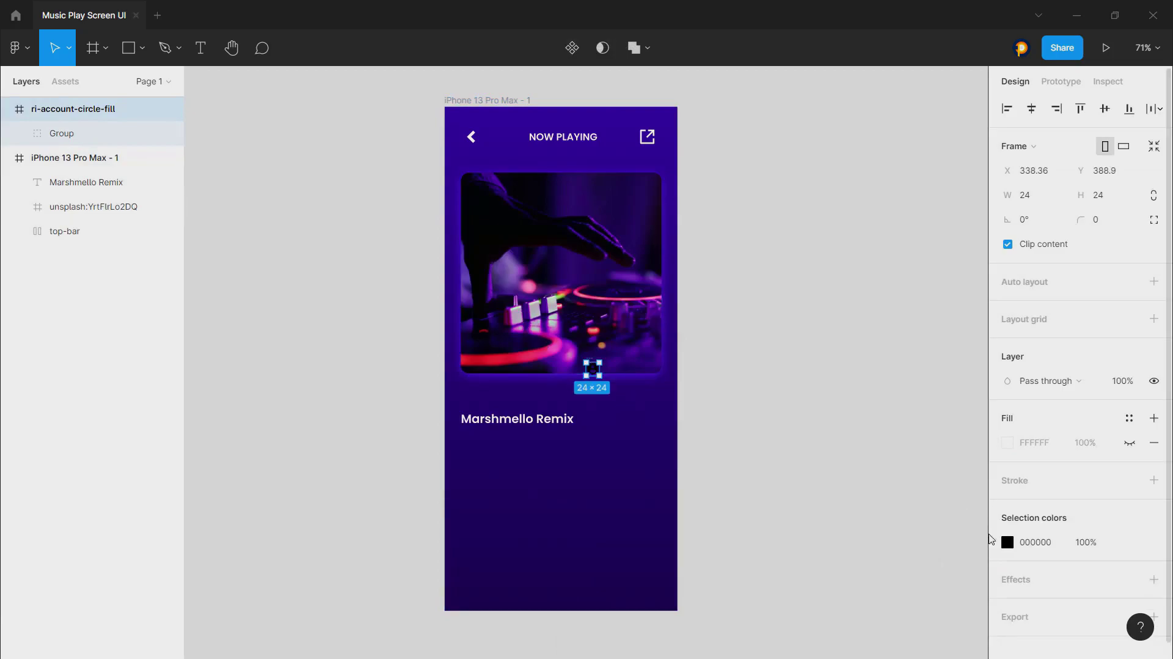
# - Set the fill of the account icon's circular vector to FFFFFF and clear the selection
pyautogui.click(19, 134)
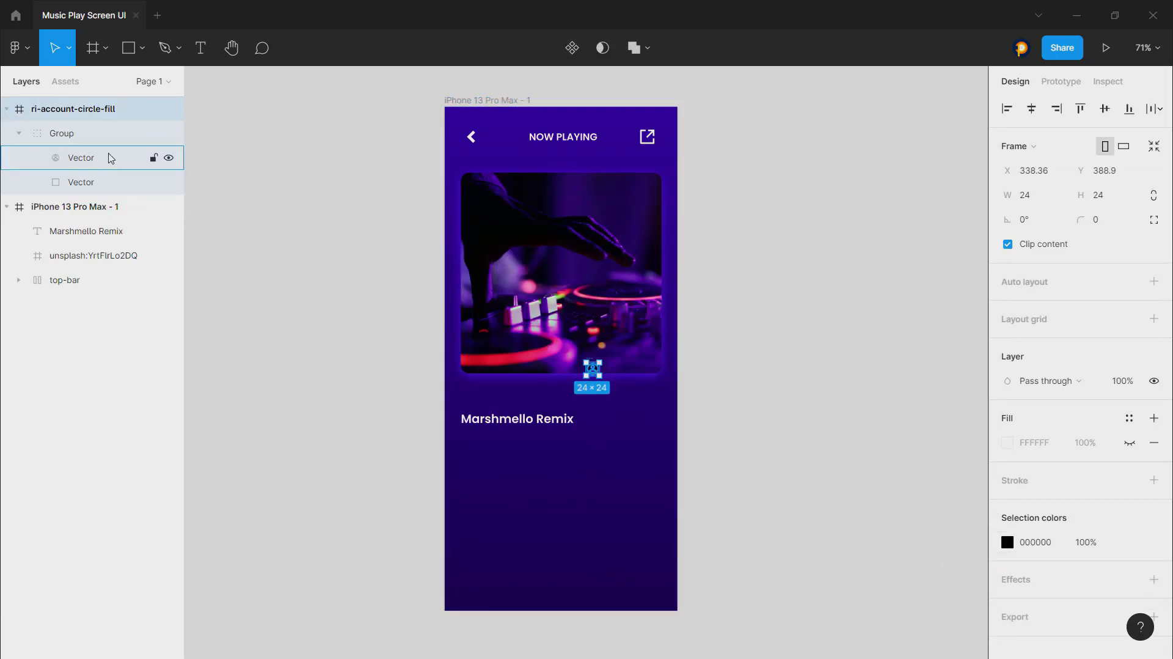
pyautogui.click(81, 157)
pyautogui.click(1008, 418)
pyautogui.write('FFFFFF')
pyautogui.press('Return')
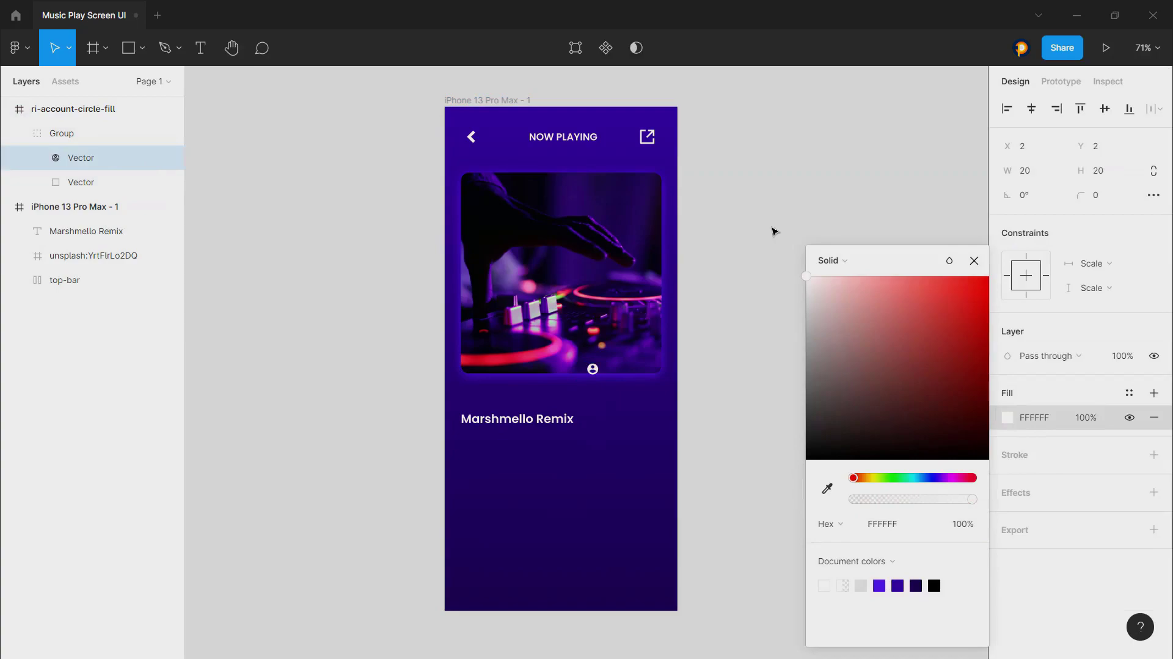
pyautogui.click(842, 263)
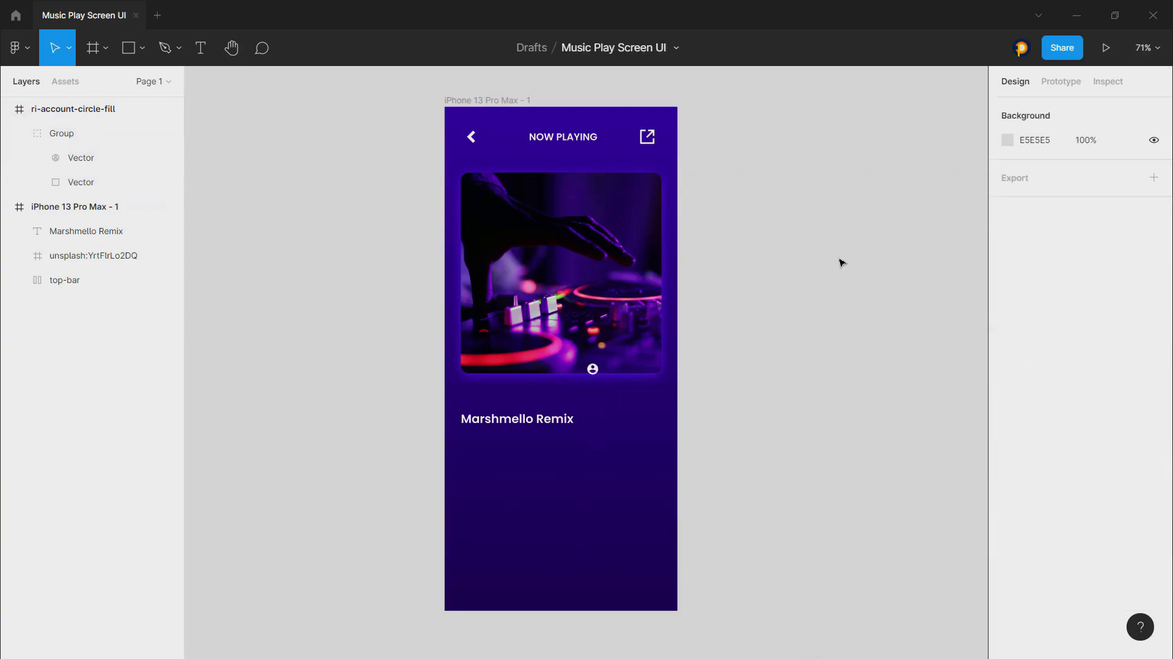
# - Move the whole account icon frame below the "Marshmello Remix" title, to about X 81, Y 603
pyautogui.click(7, 110)
pyautogui.click(68, 113)
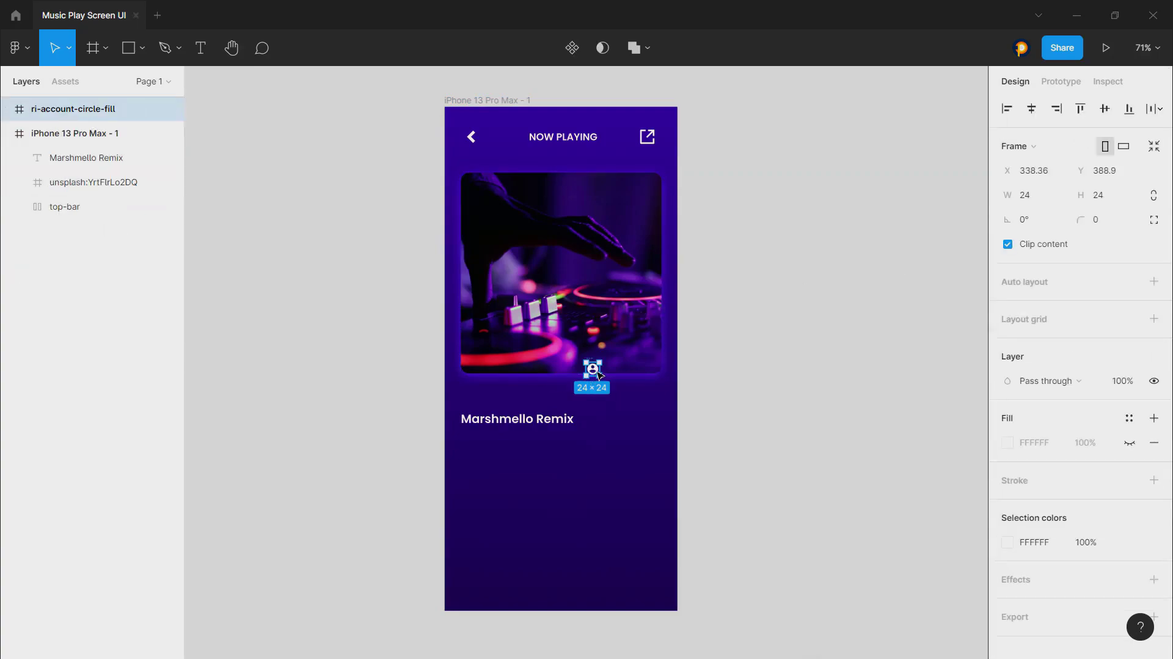
pyautogui.moveTo(599, 374); pyautogui.dragTo(501, 446)
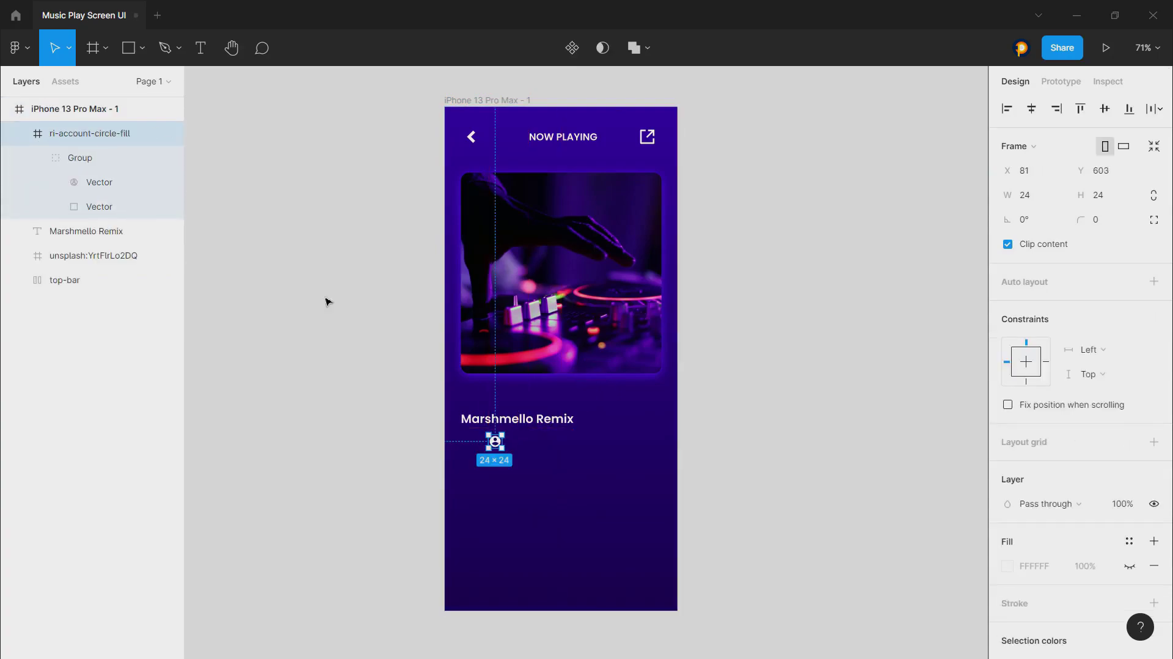
# - Add the text "by Marshmello" to the right of the account icon, at about X 163, Y 610
pyautogui.click(201, 48)
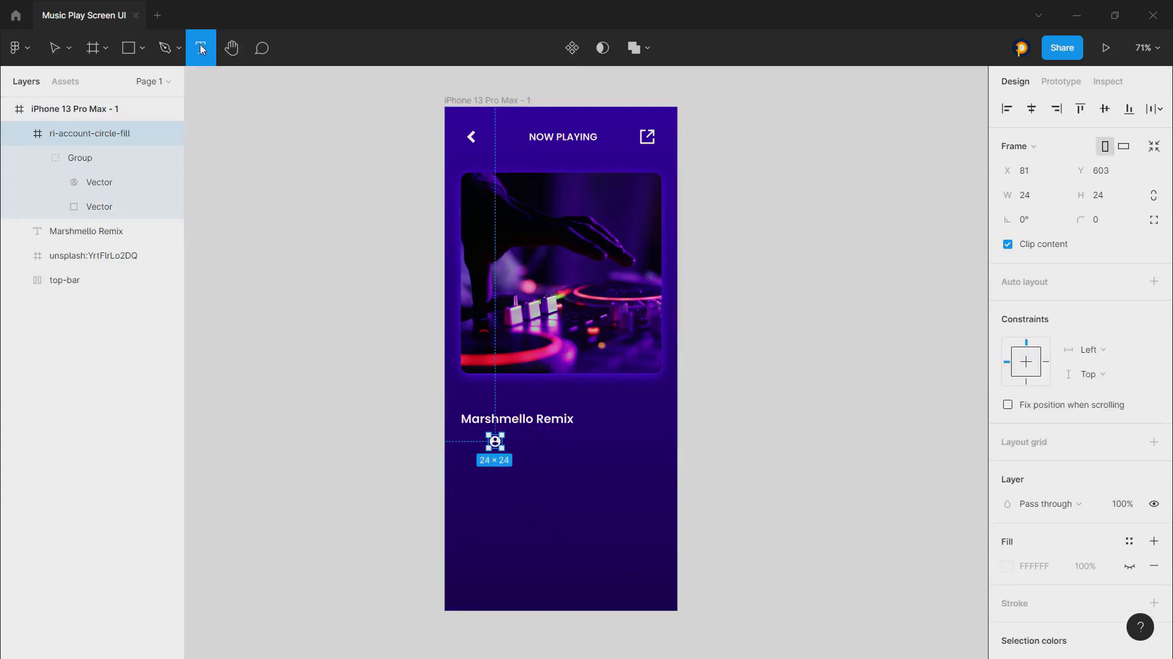
pyautogui.click(19, 133)
pyautogui.click(531, 436)
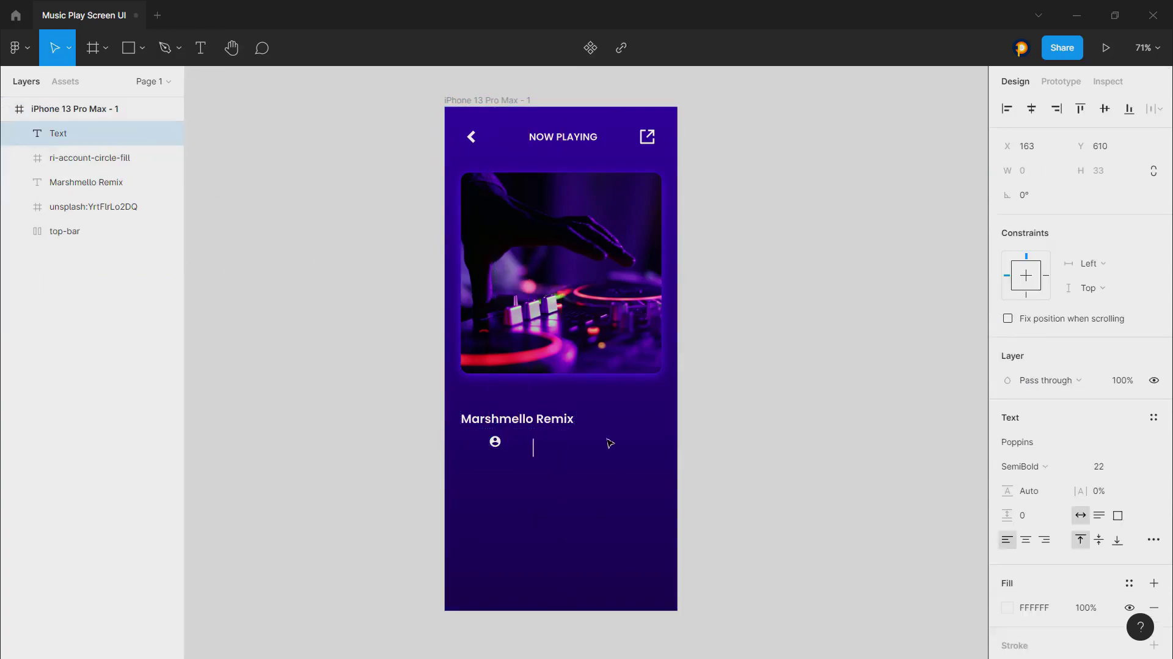
pyautogui.write('by')
pyautogui.write(' N')
pyautogui.press('BackSpace')
pyautogui.press('BackSpace')
pyautogui.write('MarshMello')
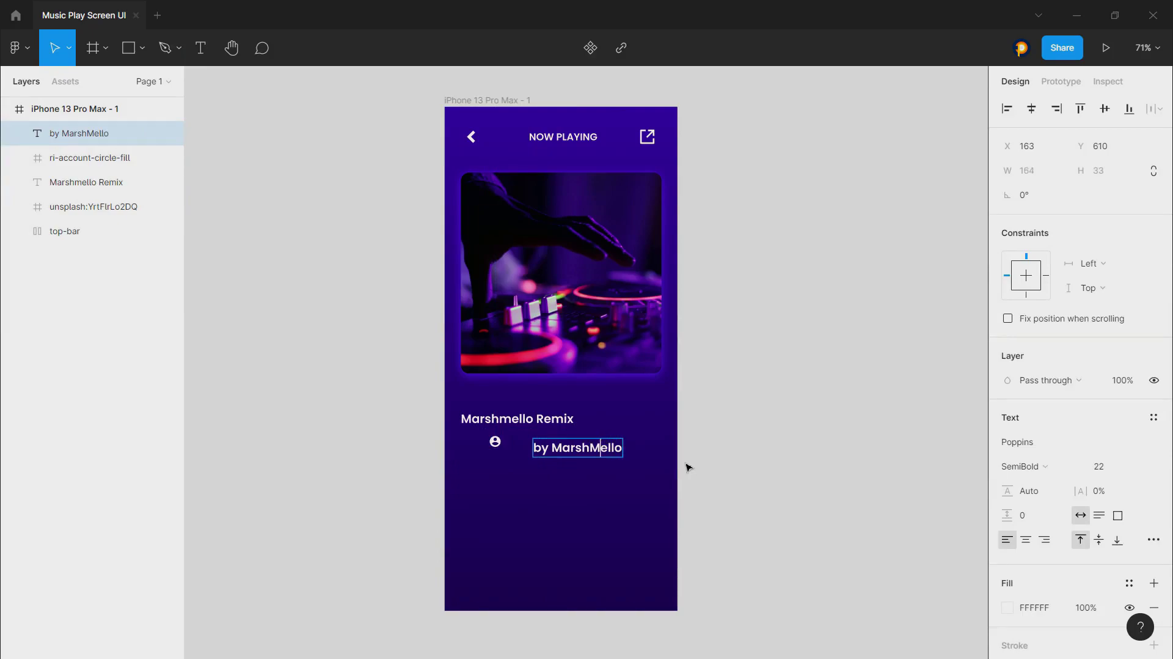
pyautogui.press('Left')
pyautogui.press('Left')
pyautogui.press('Left')
pyautogui.press('Left')
pyautogui.press('BackSpace')
pyautogui.write('m')
pyautogui.press('Escape')
# - Set the font size of the "by Marshmello" text to 18
pyautogui.click(637, 440)
pyautogui.click(615, 448)
pyautogui.click(1104, 469)
pyautogui.write('18')
pyautogui.press('Return')
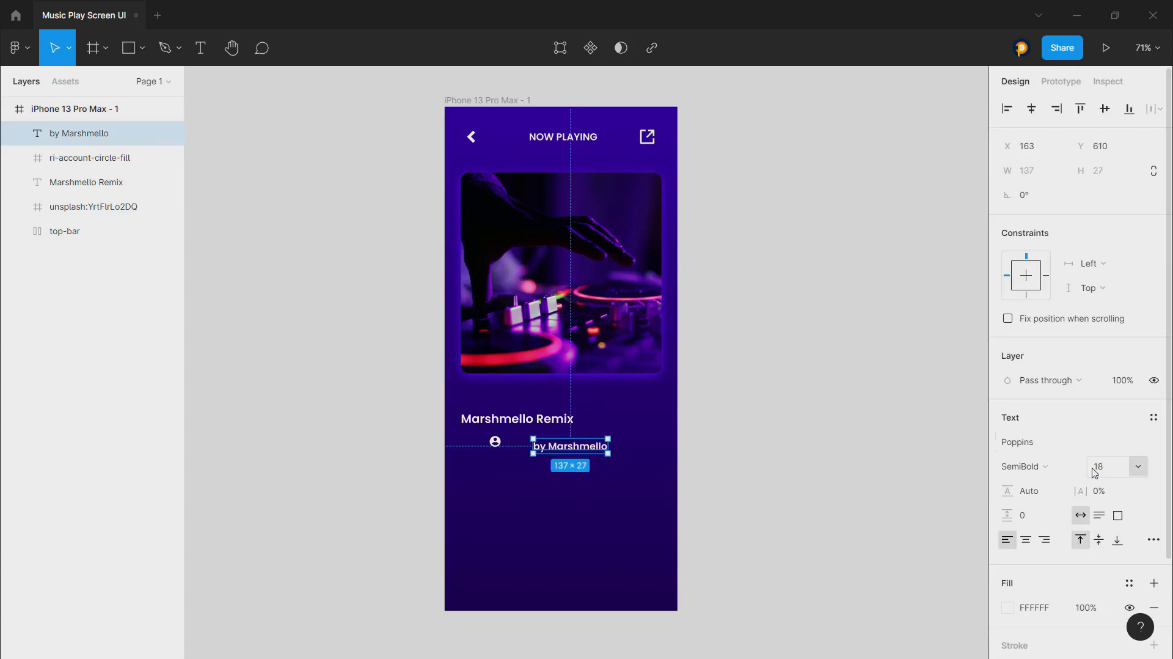
# - Combine the account icon and "by Marshmello" in a horizontal auto layout, centred with an item spacing of 7
pyautogui.click(61, 158)
pyautogui.keyDown('shift'); pyautogui.click(89, 133); pyautogui.keyUp('shift')
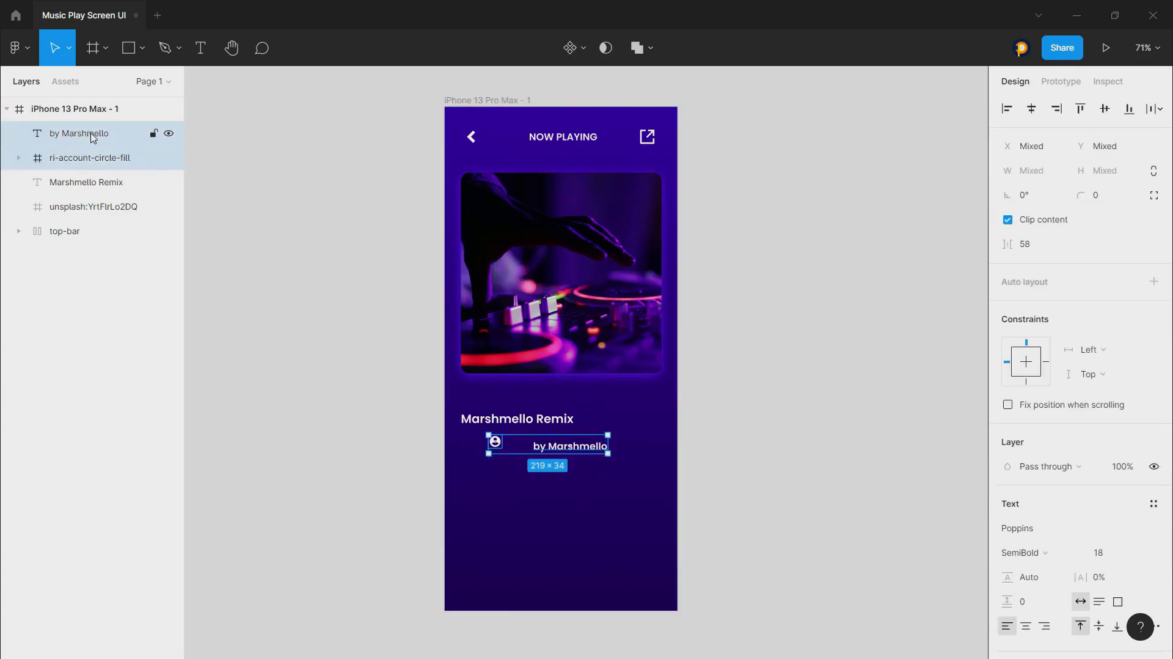
pyautogui.hotkey('shift', 'a')
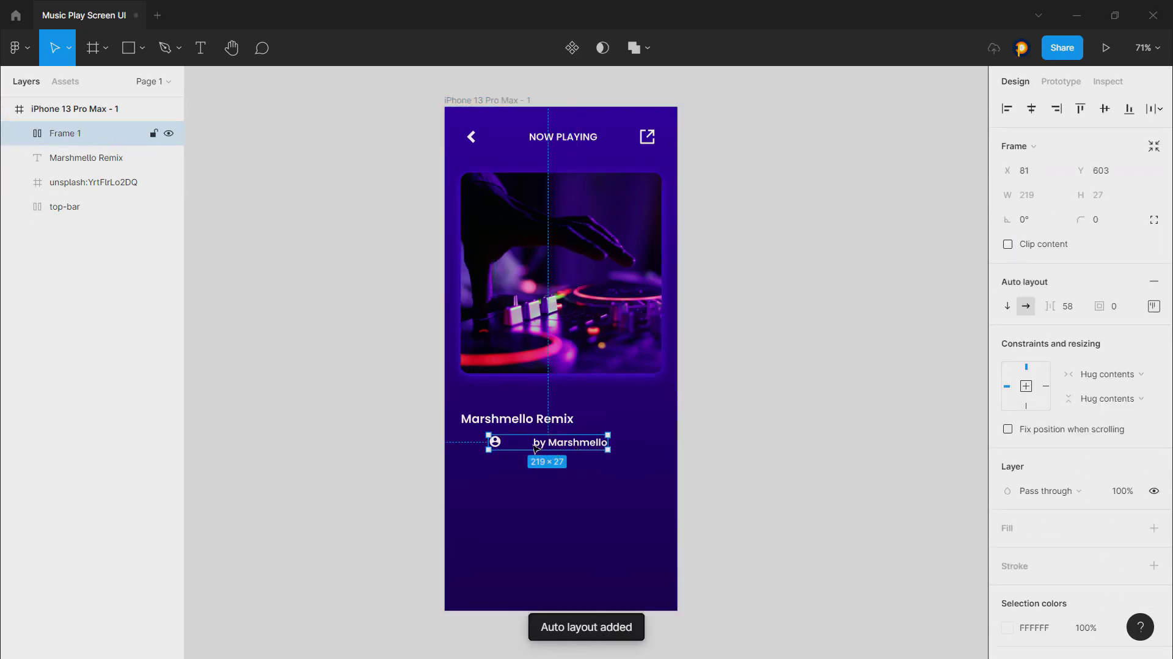
pyautogui.click(1153, 306)
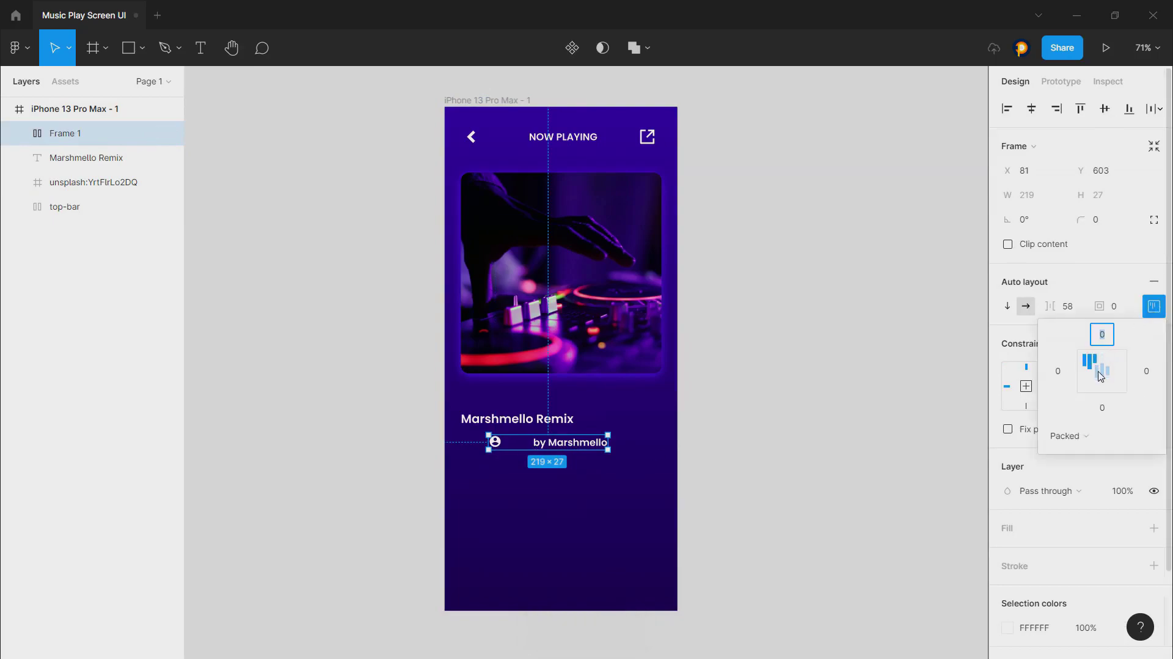
pyautogui.moveTo(1051, 306); pyautogui.dragTo(977, 338)
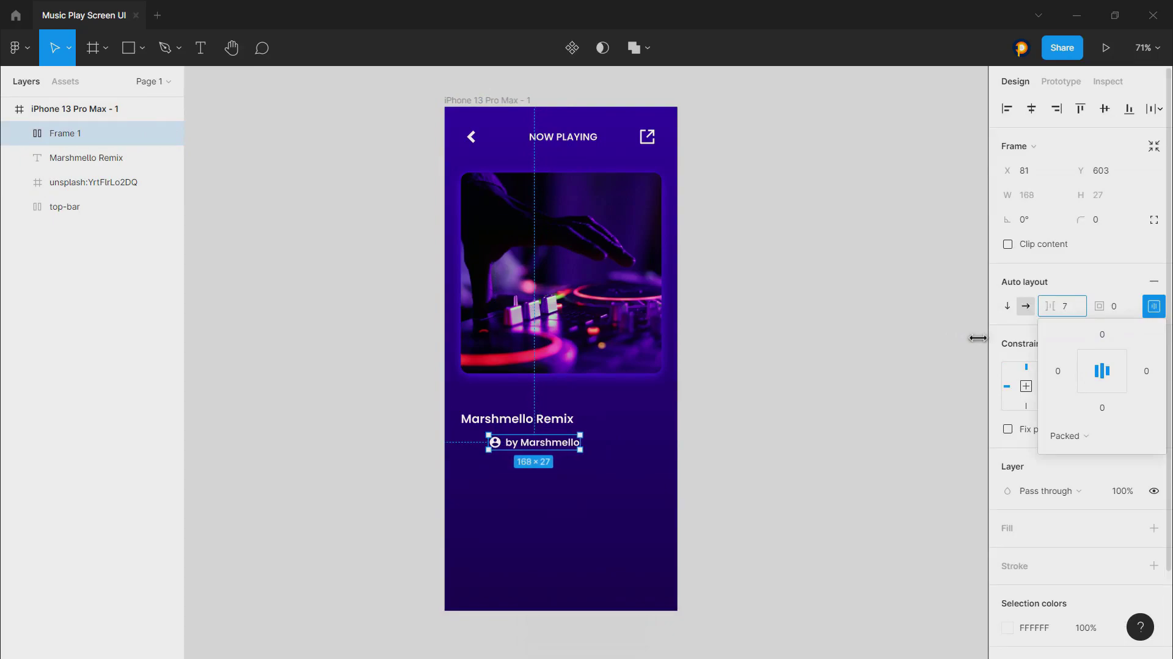
pyautogui.click(857, 331)
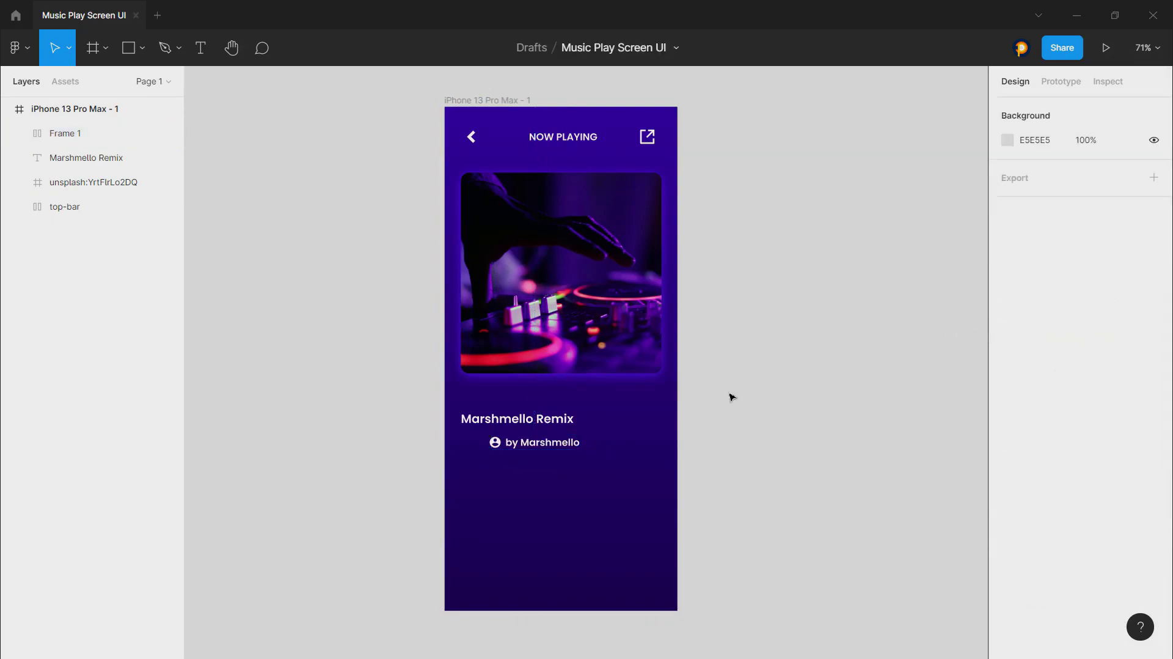
# - Rename the auto layout frame holding the account icon and "by Marshmello" as "author"
pyautogui.click(518, 444)
pyautogui.scroll(-3, 1048, 489)
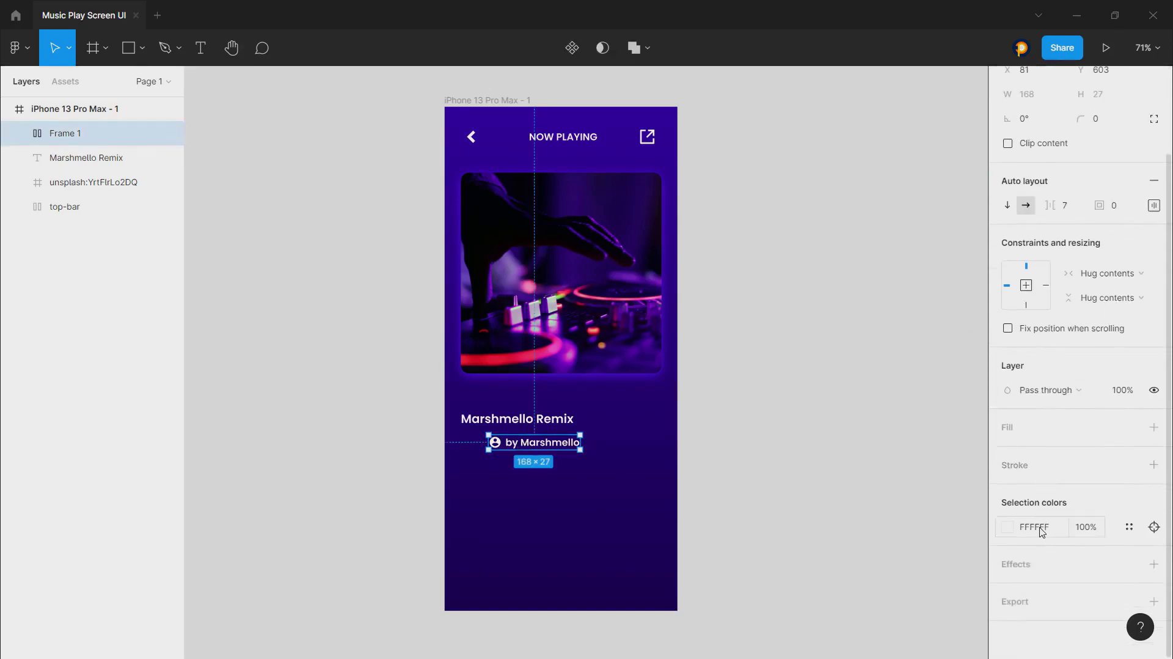
pyautogui.doubleClick(58, 133)
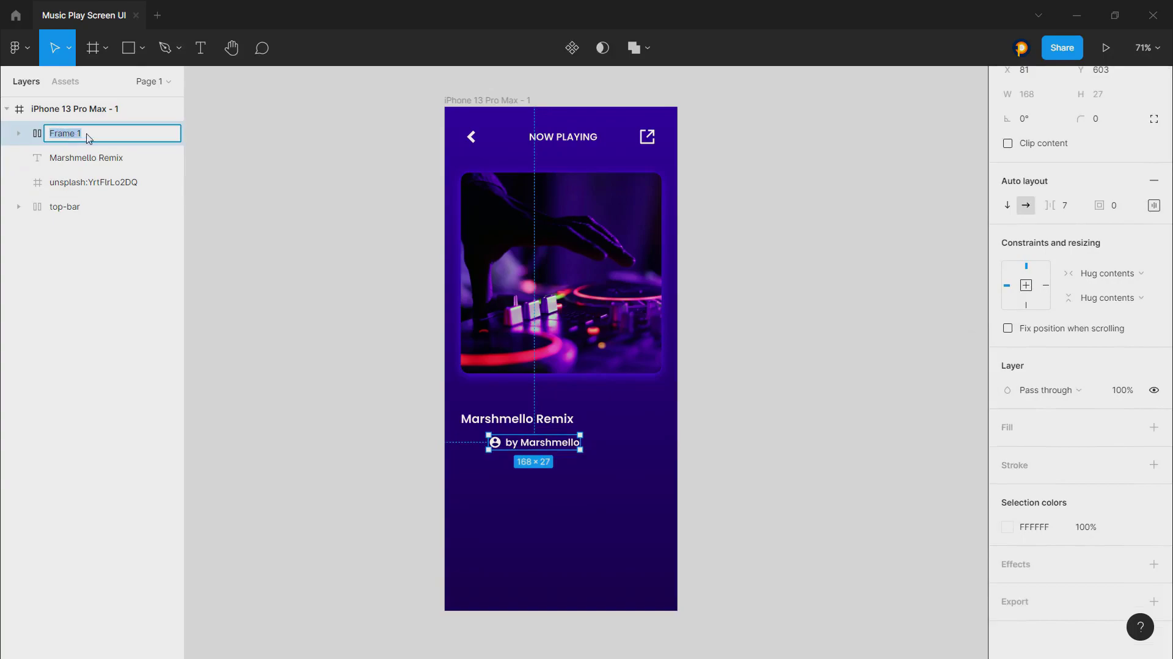
pyautogui.write('author')
pyautogui.press('Return')
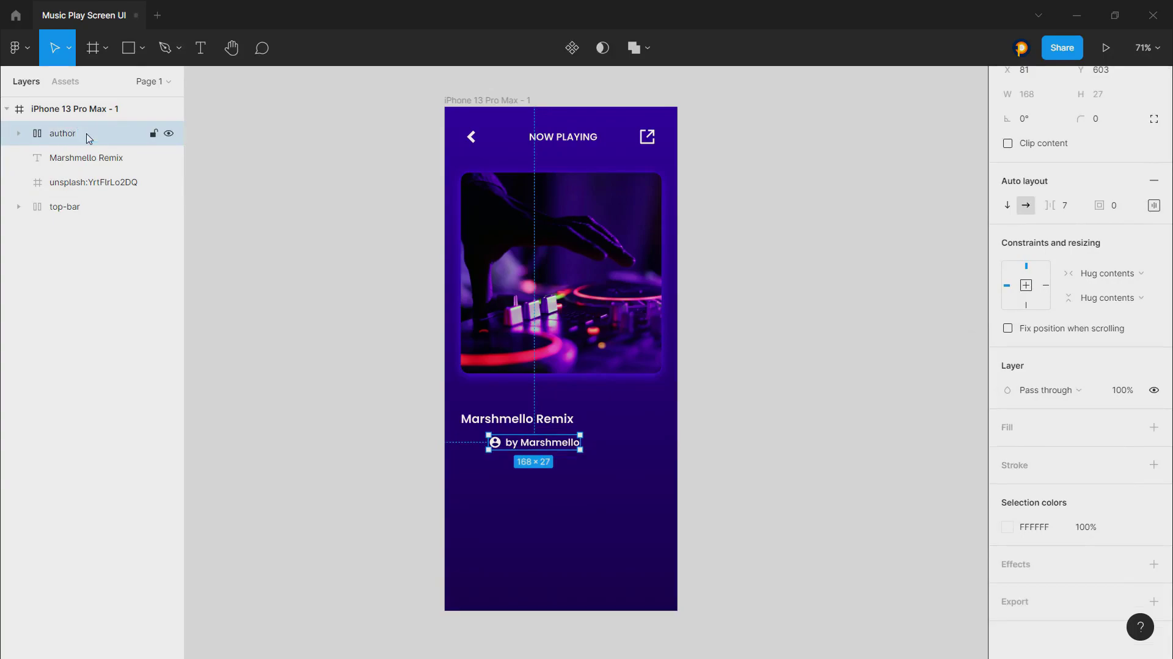
# - Scale the "Marshmello Remix" title up proportionally to about 235 px wide, keeping its left edge in place
pyautogui.click(67, 158)
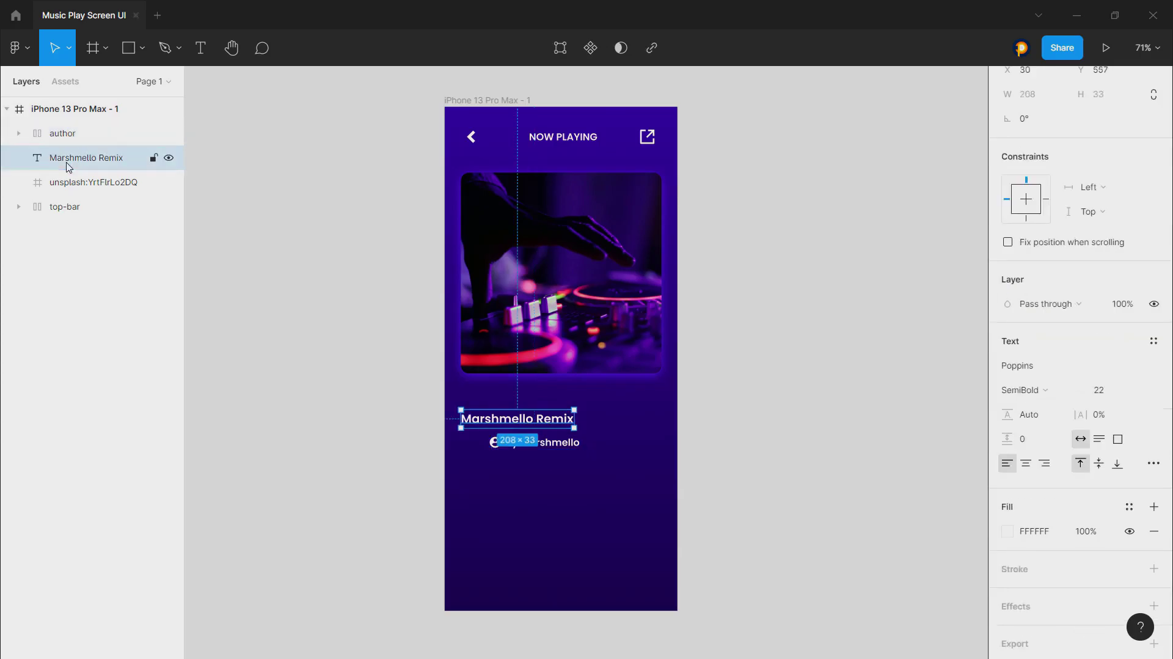
pyautogui.press('k')
pyautogui.moveTo(574, 404)
pyautogui.mouseDown()
pyautogui.moveTo(592, 398)
pyautogui.moveTo(591, 407)
pyautogui.mouseUp()
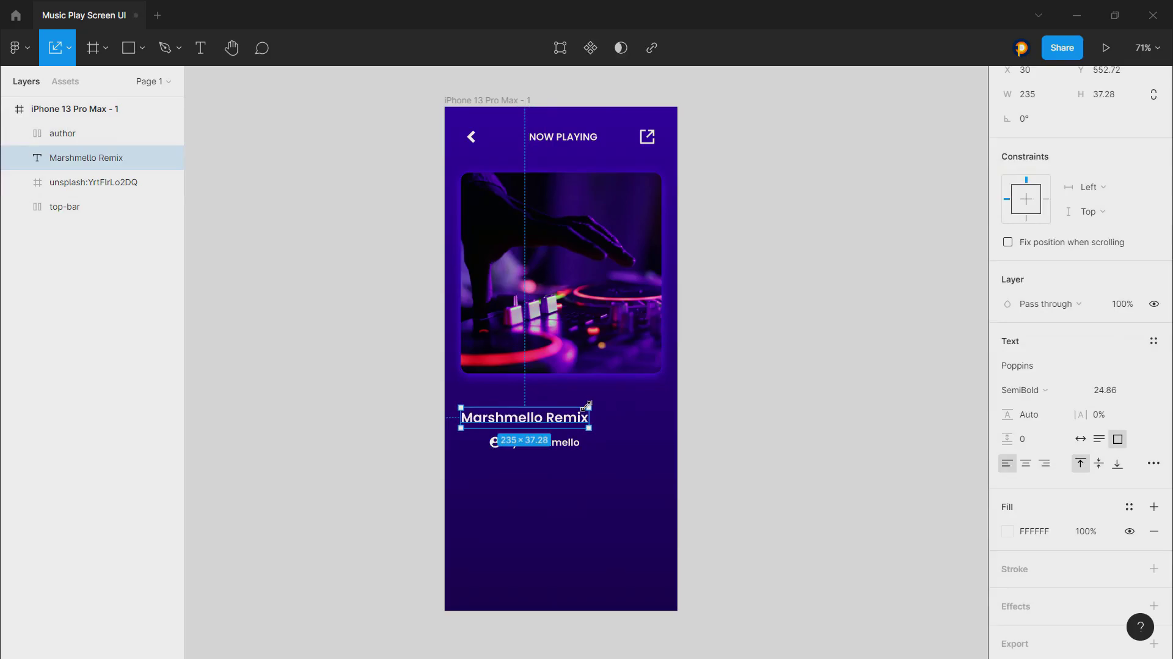
# - Combine the "Marshmello Remix" title and the author row in a vertical auto layout frame
pyautogui.click(79, 135)
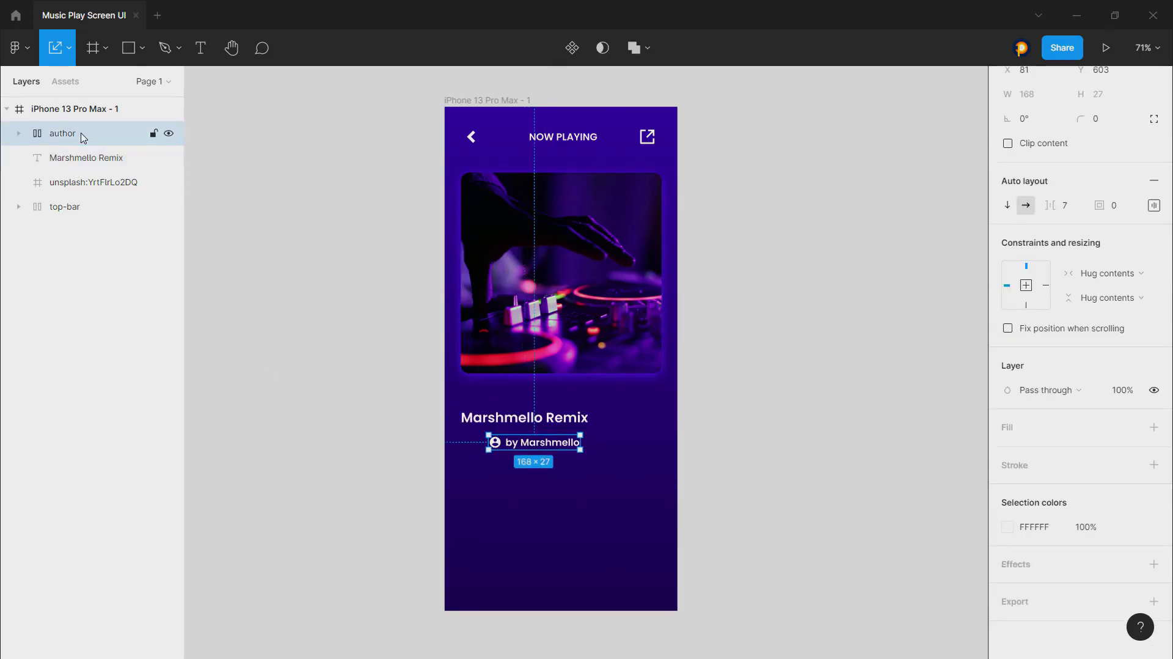
pyautogui.click(61, 157)
pyautogui.keyDown('shift'); pyautogui.click(75, 134); pyautogui.keyUp('shift')
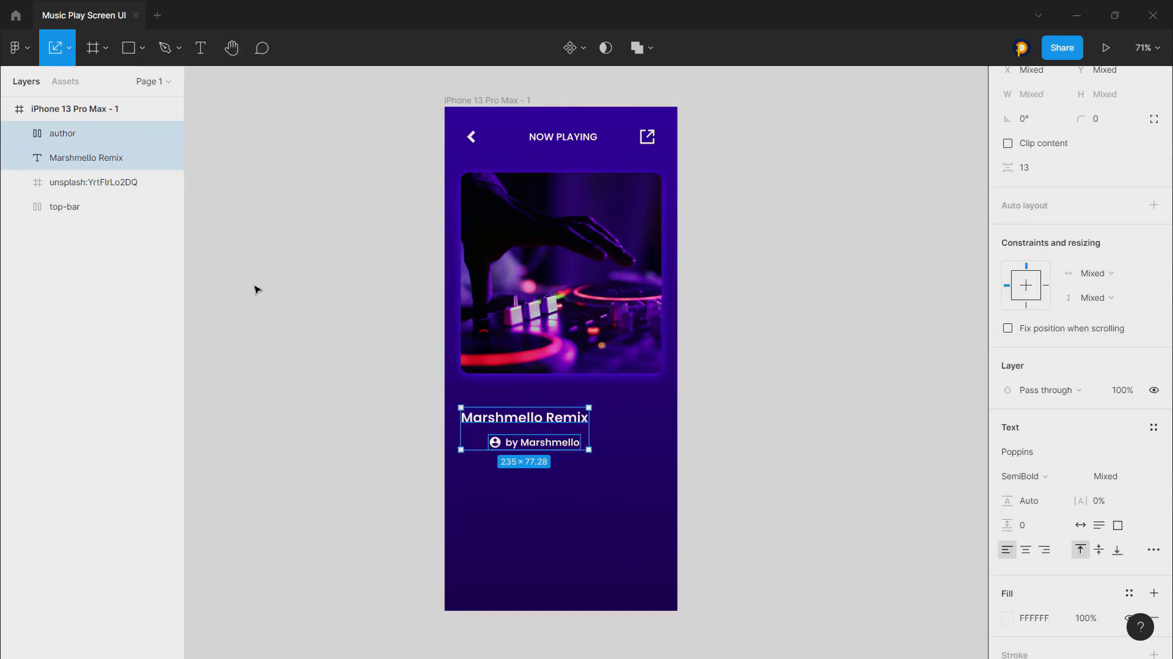
pyautogui.hotkey('shift', 'a')
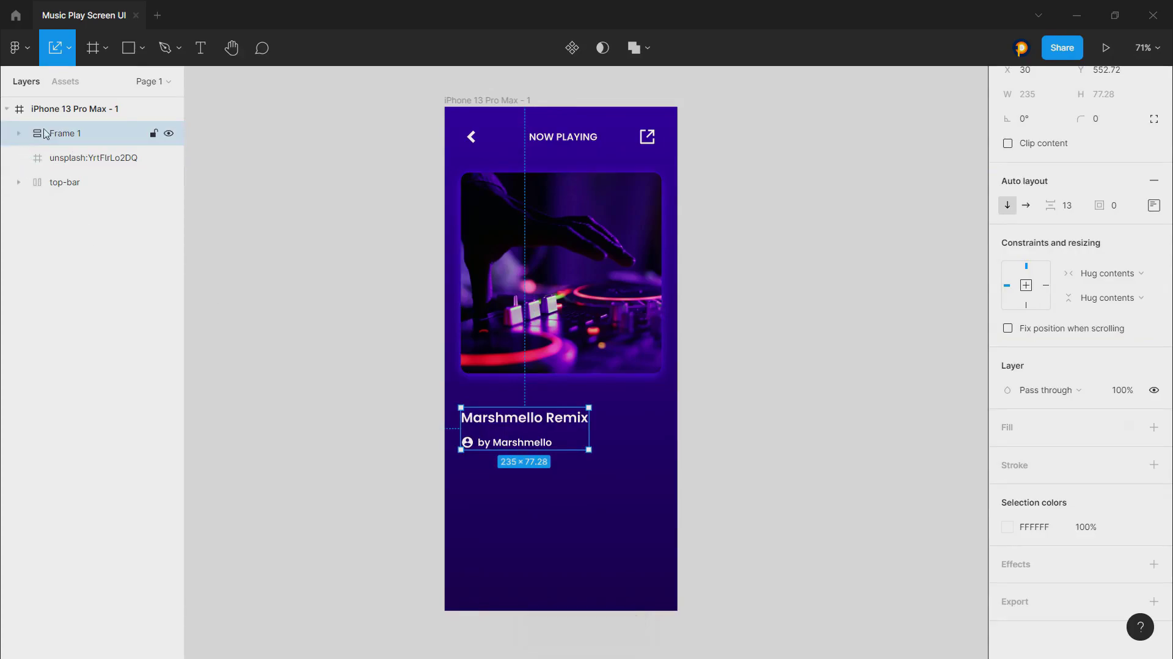
# - Set the opacity of the author row's white FFFFFF color to 80%
pyautogui.doubleClick(71, 133)
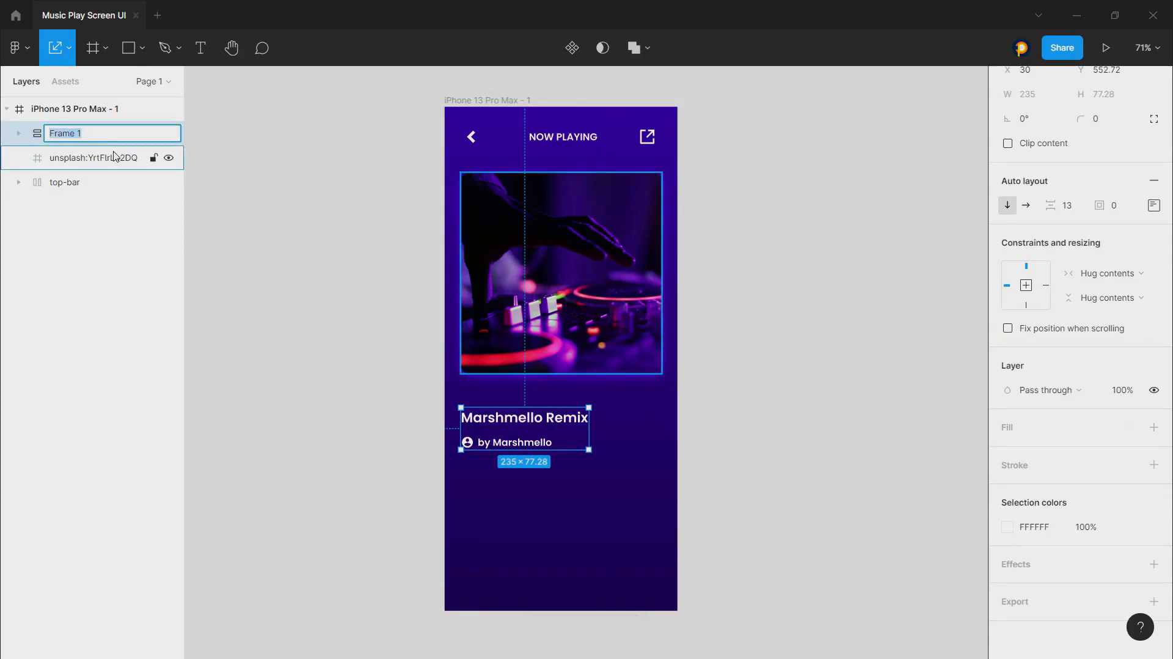
pyautogui.click(19, 133)
pyautogui.click(81, 182)
pyautogui.click(80, 160)
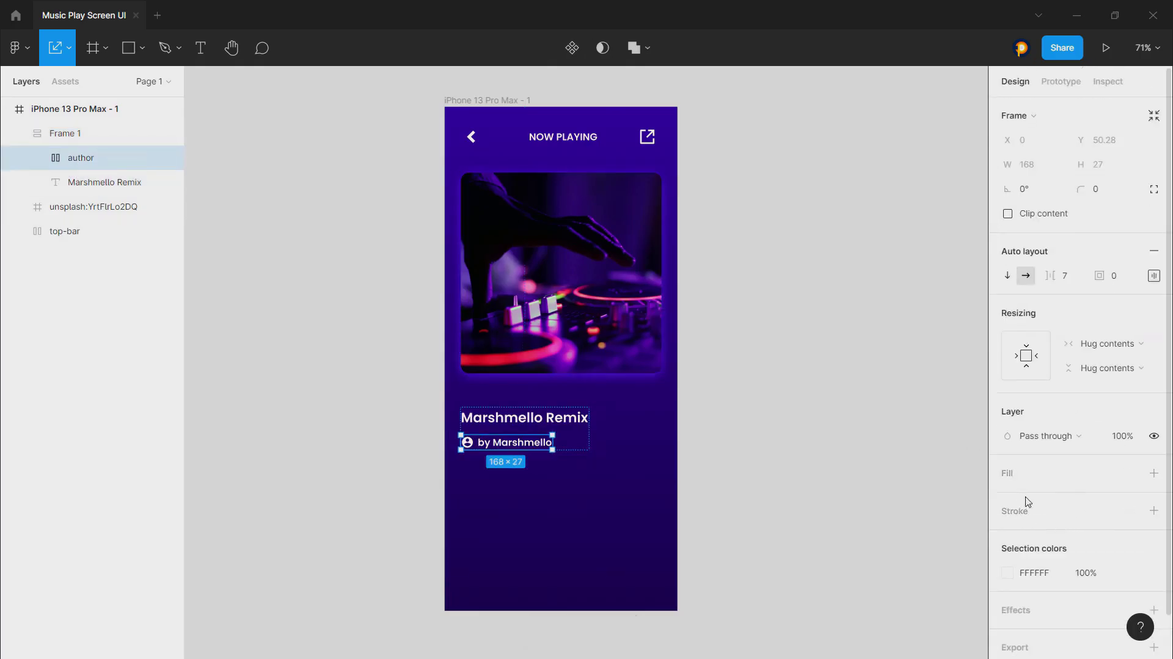
pyautogui.scroll(-2, 1025, 561)
pyautogui.click(1087, 527)
pyautogui.write('80')
pyautogui.press('Return')
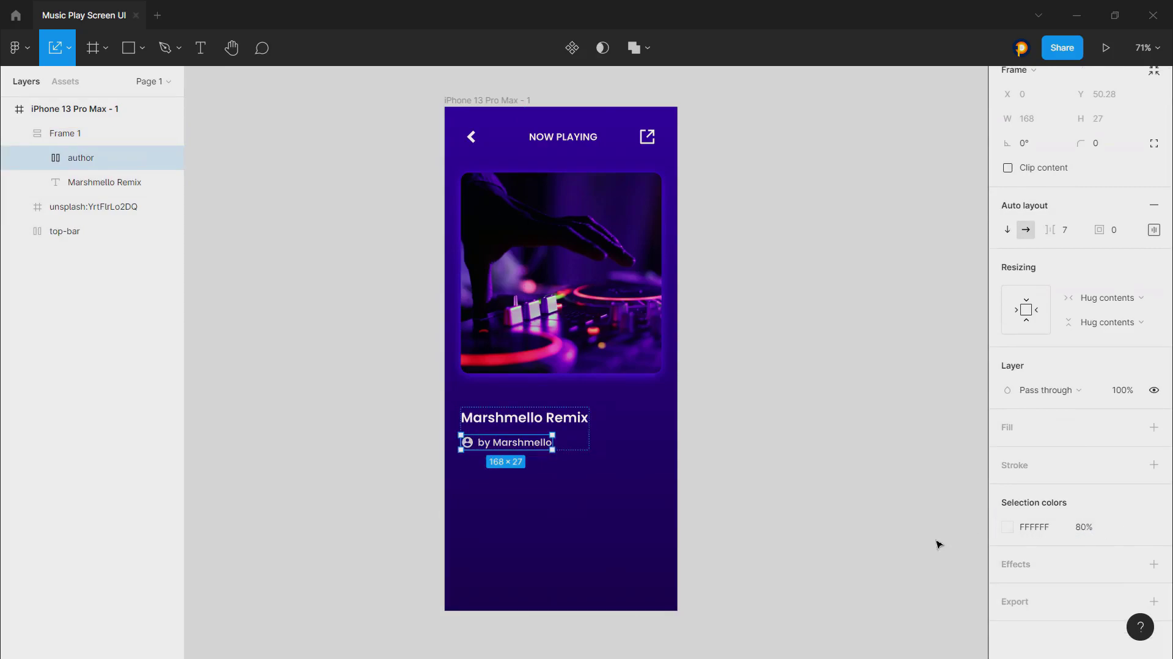
# - Reduce the vertical spacing between the song title and the author row to 5, and clear the selection
pyautogui.click(18, 133)
pyautogui.click(306, 205)
pyautogui.click(56, 134)
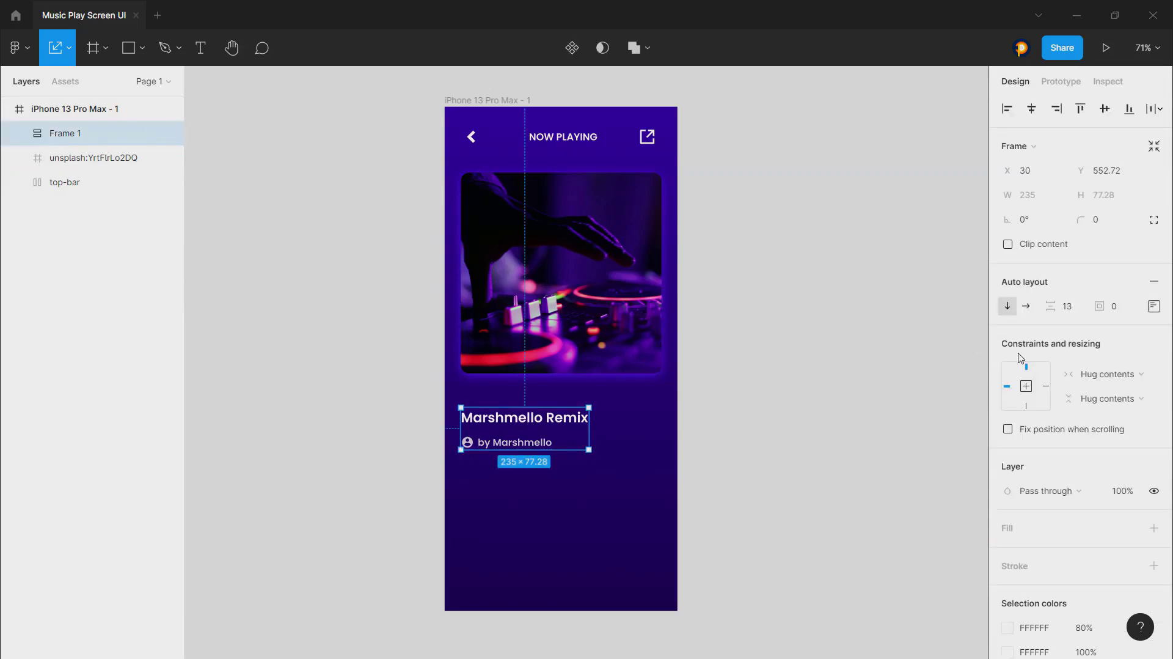
pyautogui.moveTo(1050, 305); pyautogui.dragTo(1044, 305)
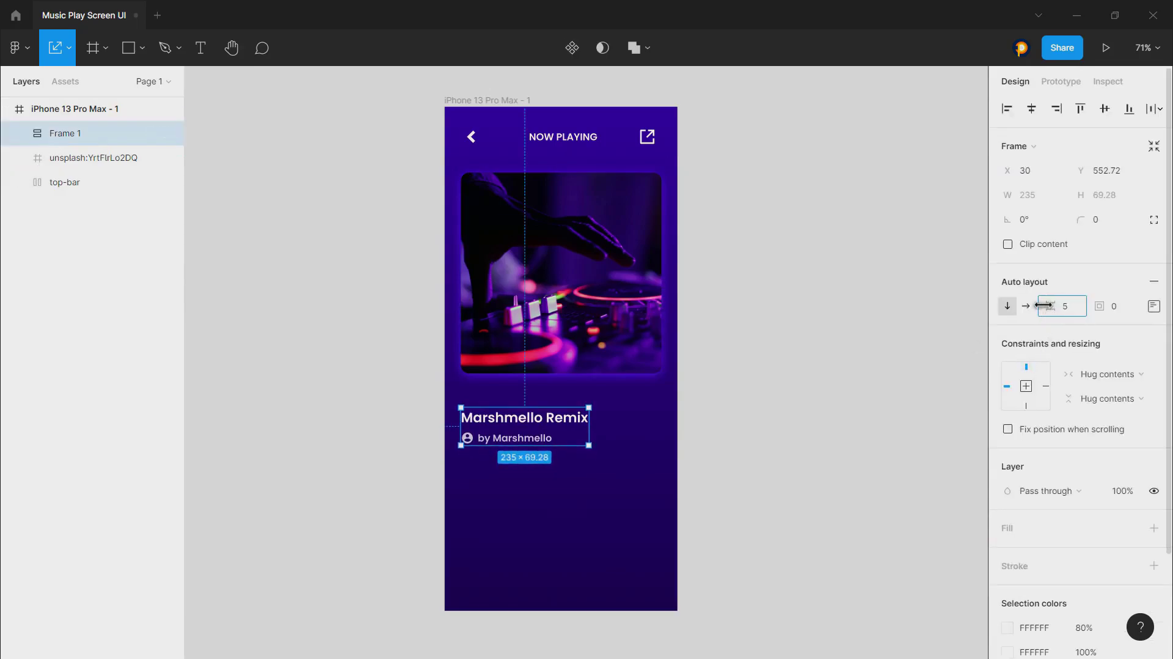
pyautogui.click(880, 337)
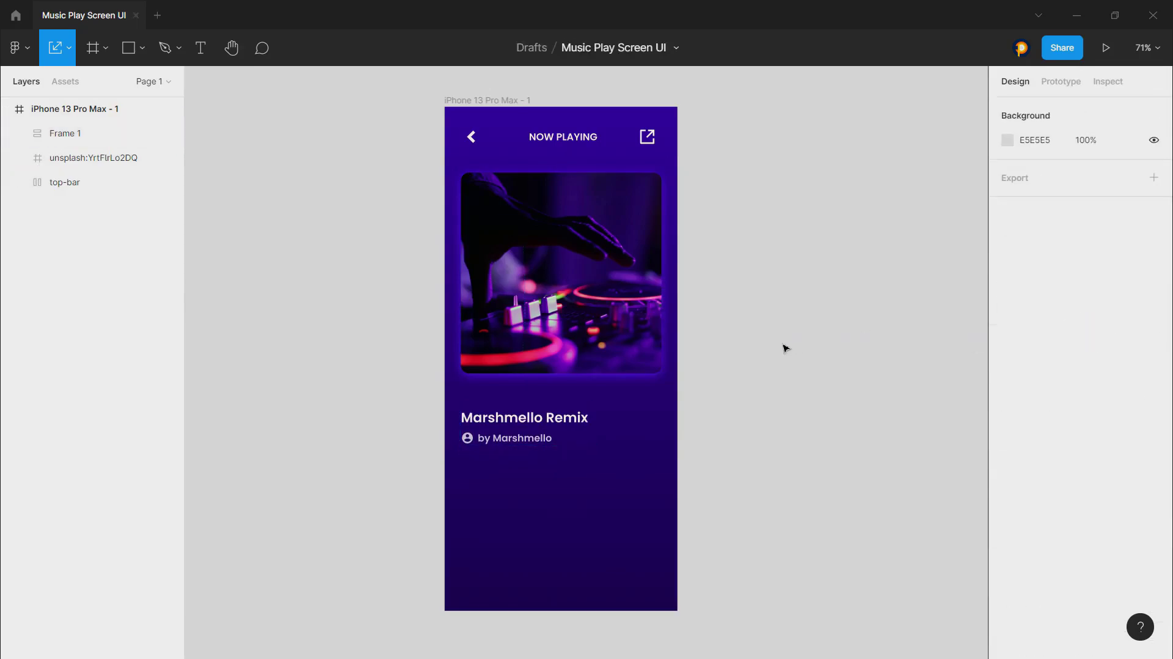
# - Scale the title and author frame up proportionally to about 251 × 74 px, and clear the selection
pyautogui.click(61, 132)
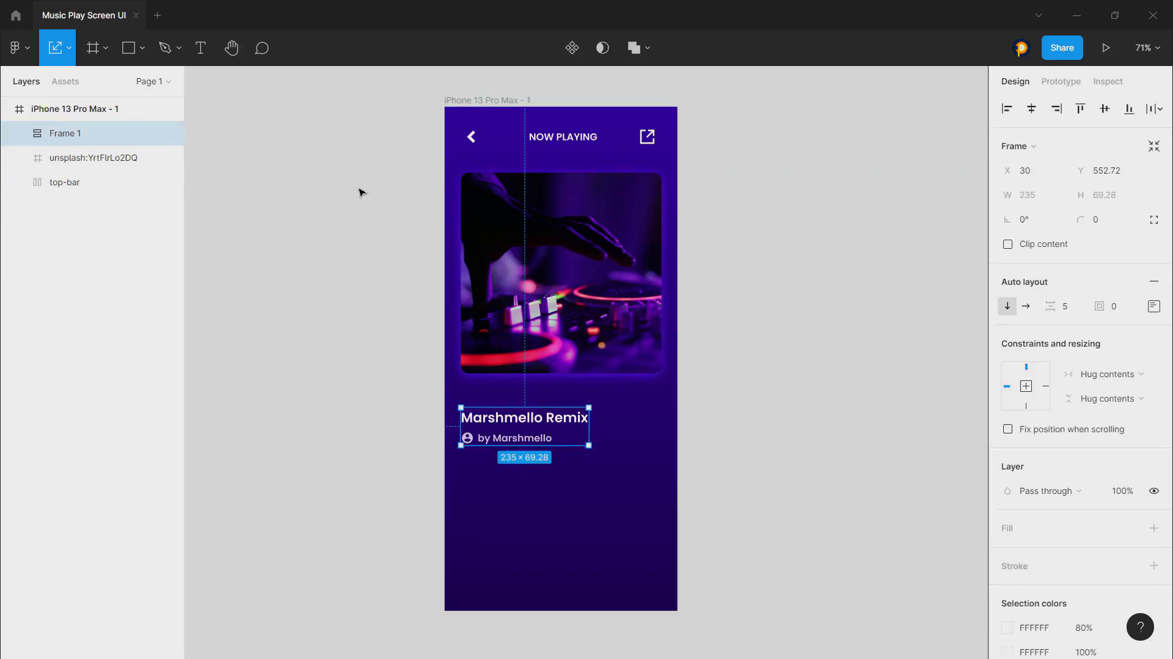
pyautogui.moveTo(588, 407); pyautogui.dragTo(596, 402)
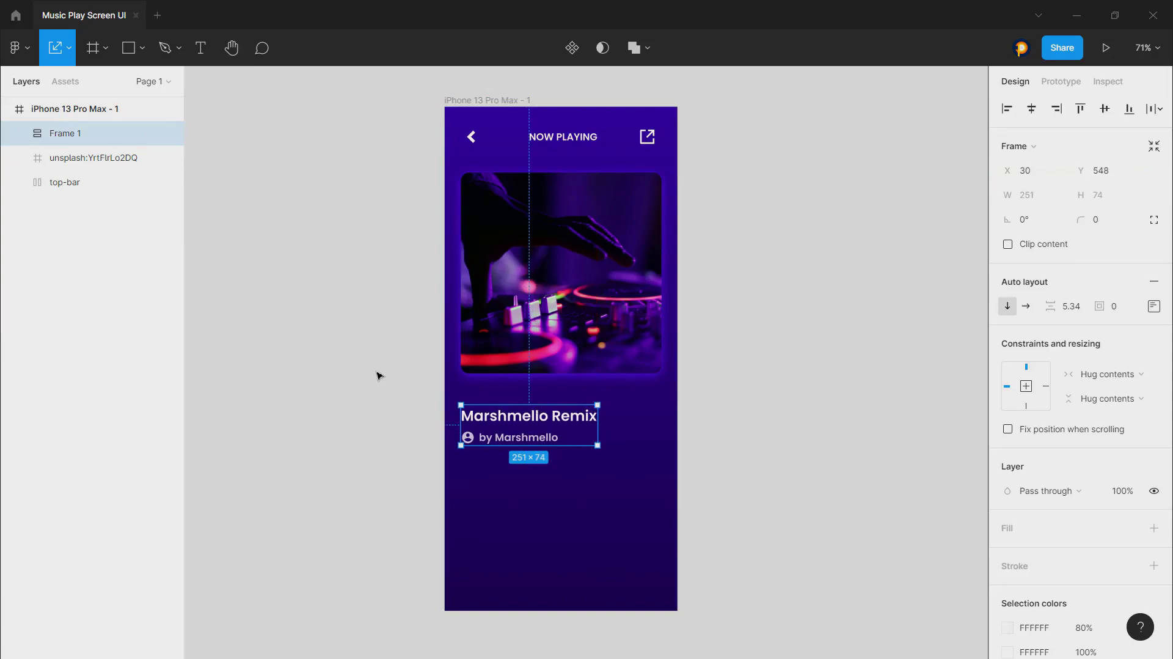
pyautogui.click(379, 375)
# - Rename the title and author frame as "about-music" and move it up to Y 524, 34 px below the cover photo
pyautogui.click(71, 133)
pyautogui.doubleClick(69, 135)
pyautogui.write('abou')
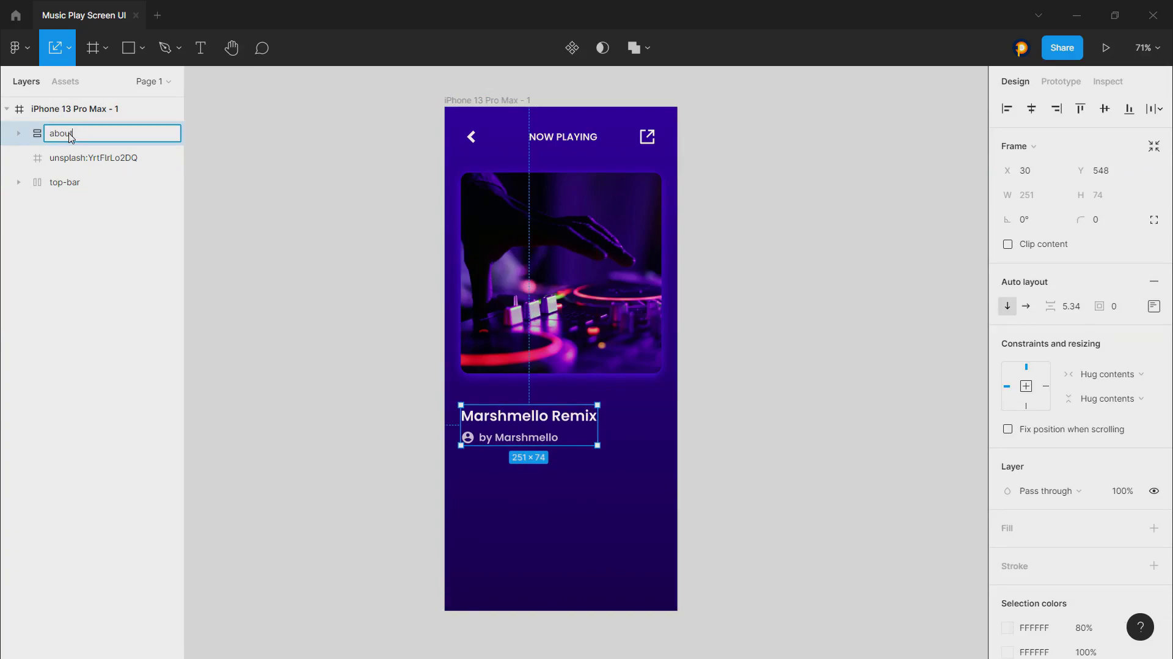
pyautogui.write('t-music')
pyautogui.press('Return')
pyautogui.click(263, 254)
pyautogui.moveTo(538, 418); pyautogui.dragTo(537, 405)
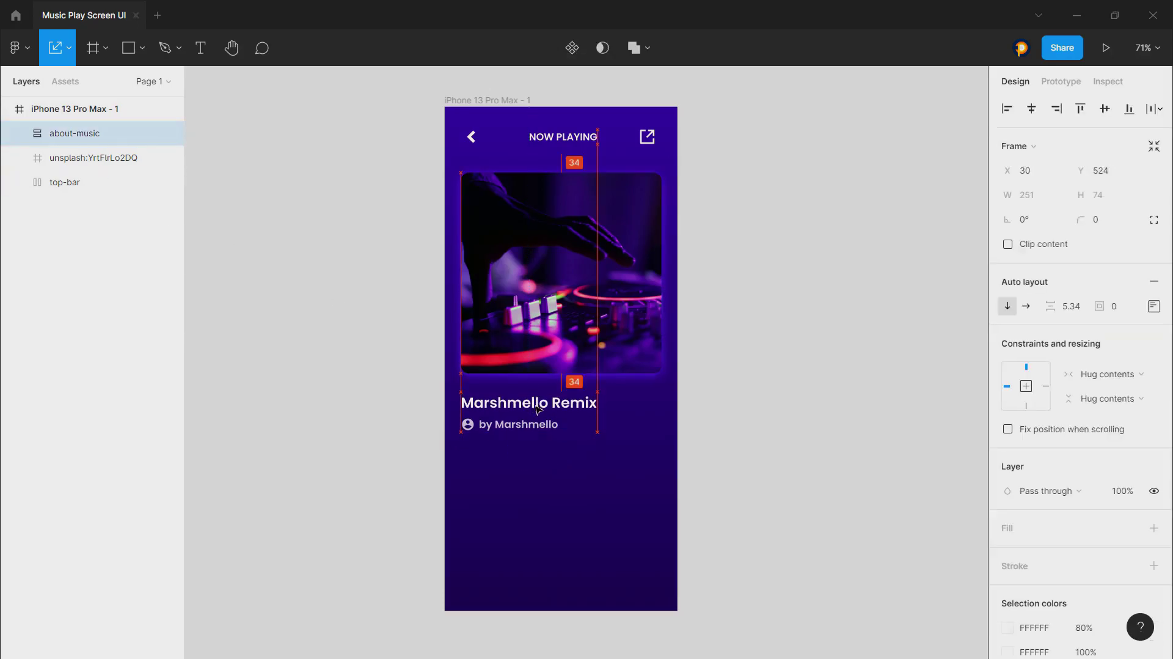
# - Search the Remix Icon plugin for "hea" and insert the filled ri-heart-2-fill icon into the design
pyautogui.click(362, 356)
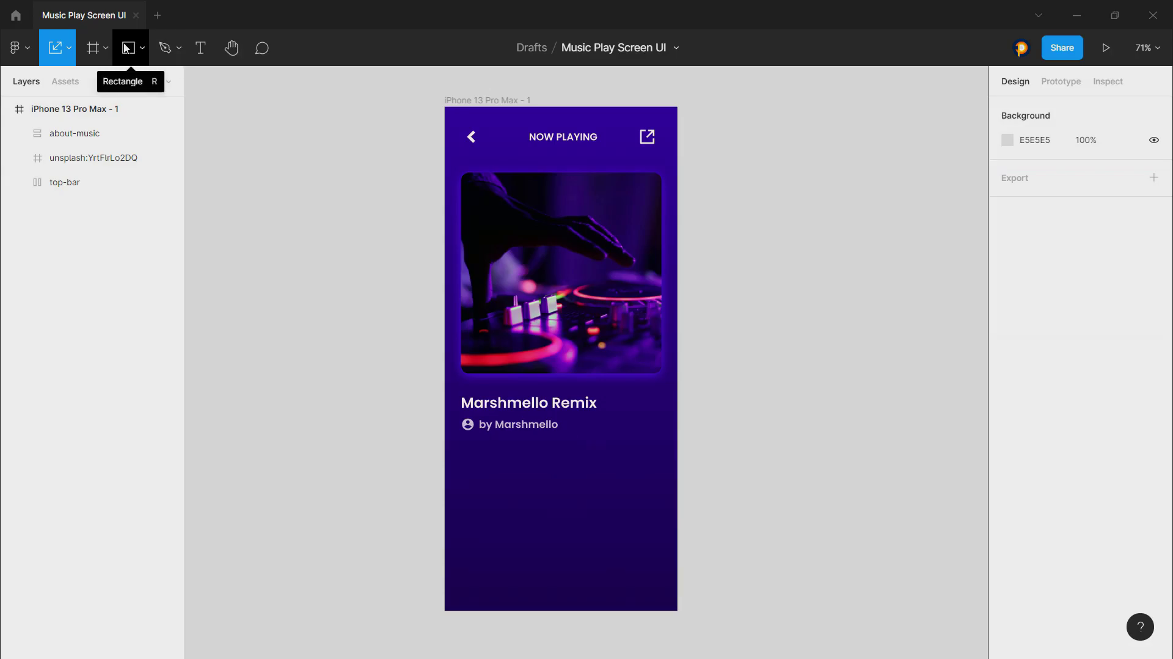
pyautogui.rightClick(708, 421)
pyautogui.moveTo(727, 542)
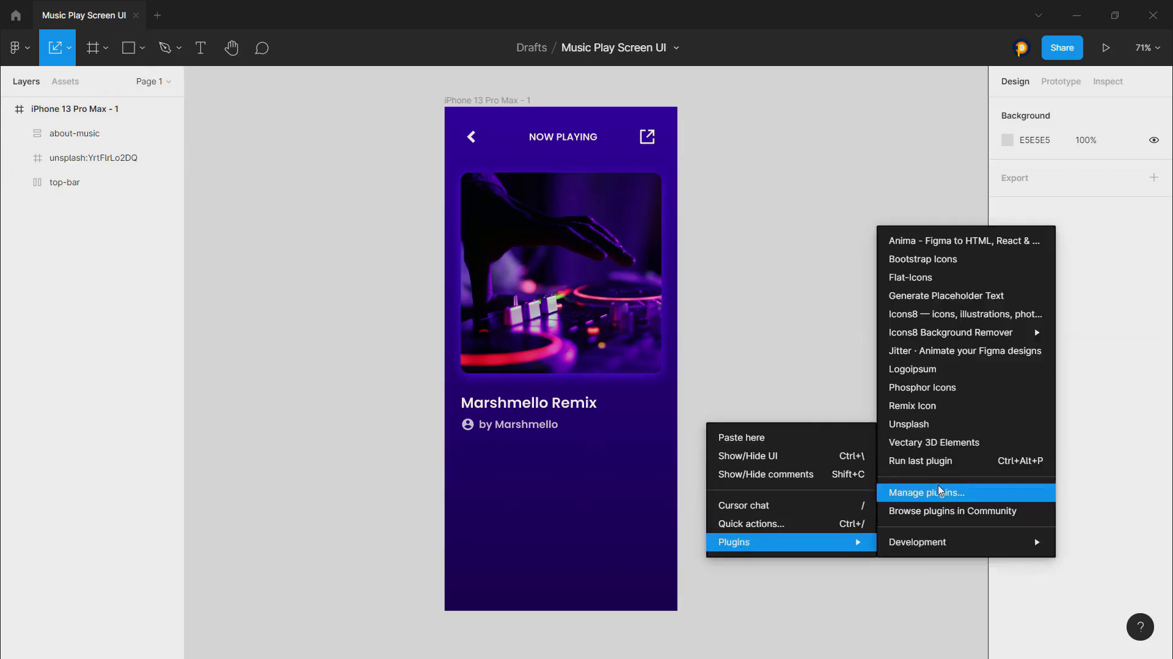
pyautogui.click(930, 406)
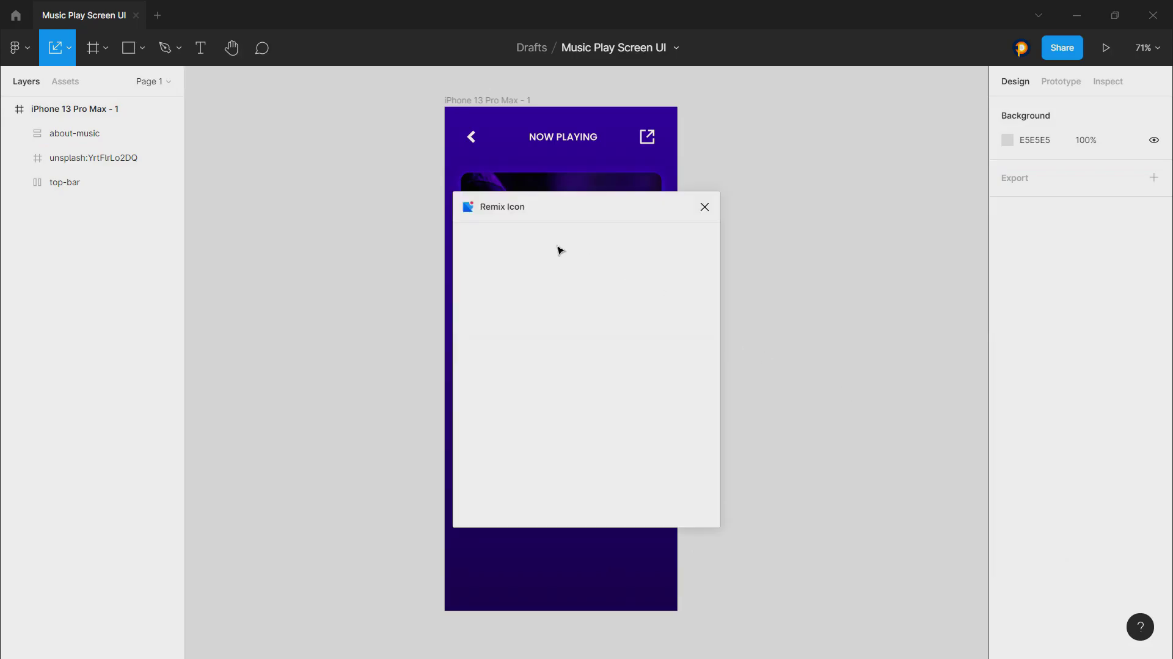
pyautogui.click(568, 234)
pyautogui.write('like')
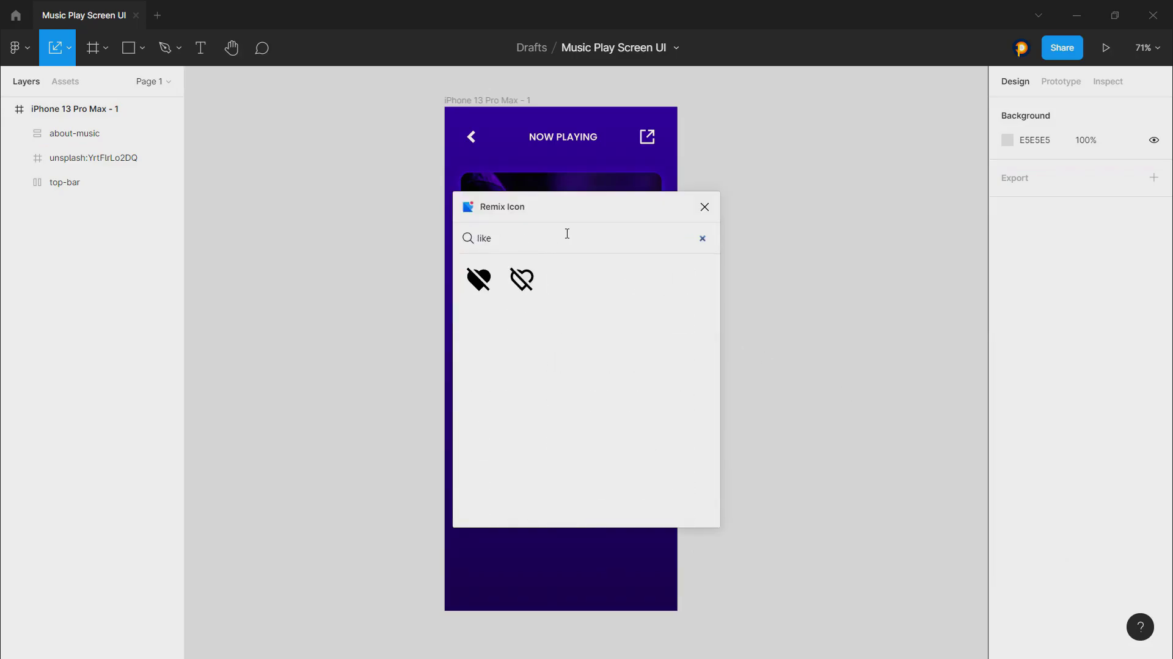
pyautogui.hotkey('ctrl', 'a')
pyautogui.press('BackSpace')
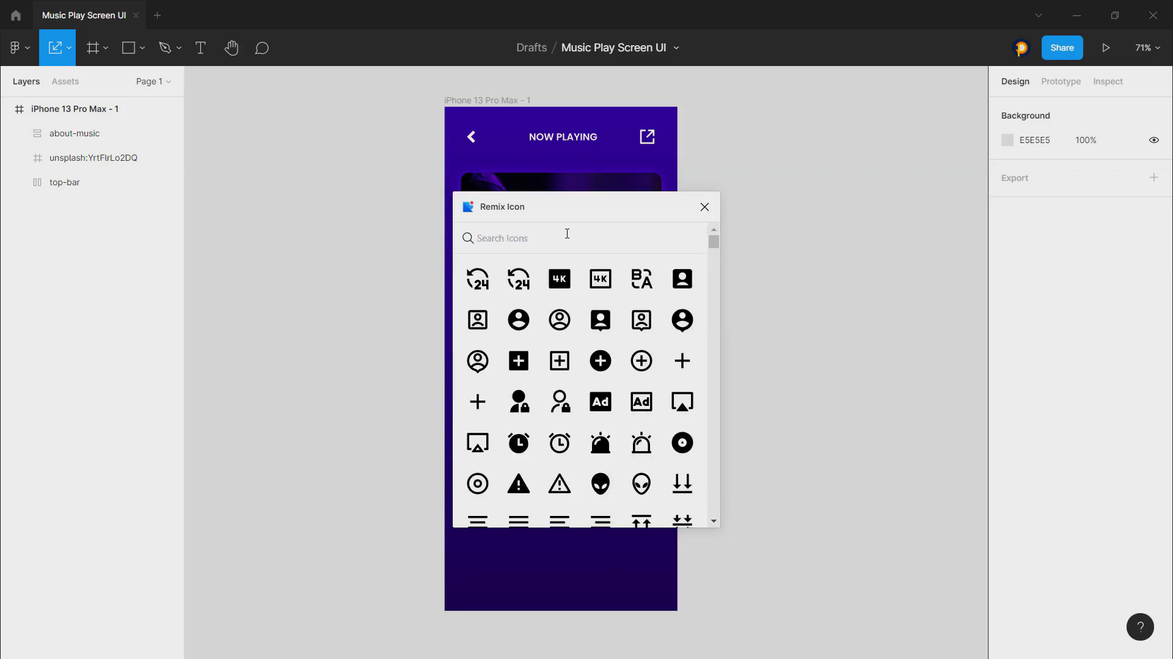
pyautogui.write('hea')
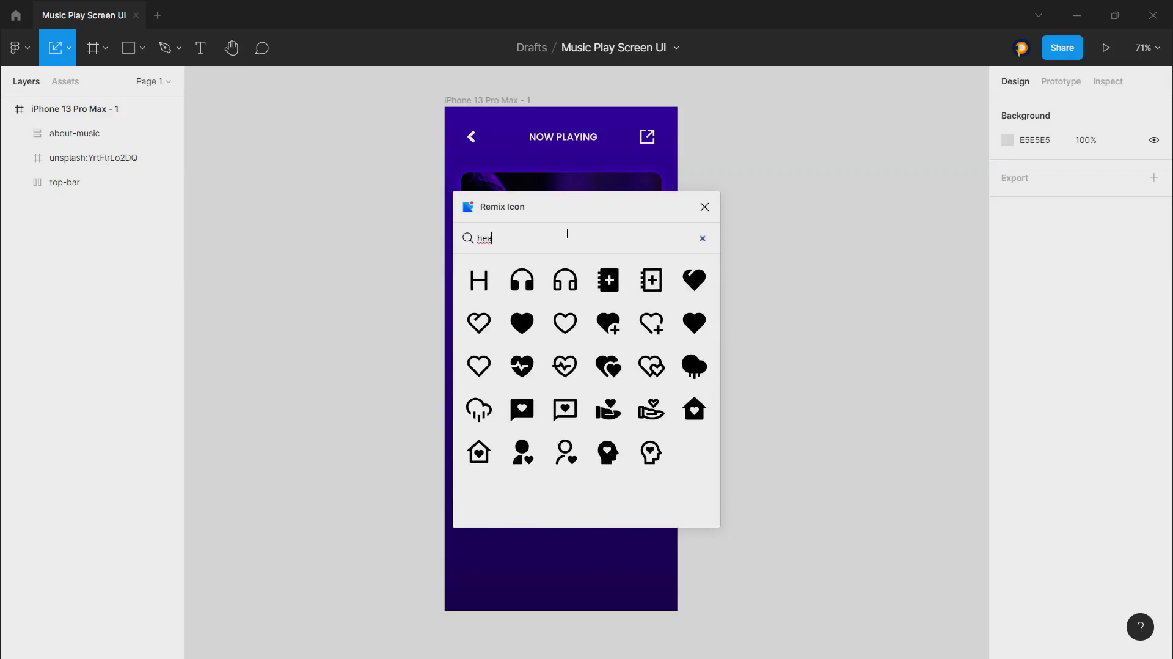
pyautogui.click(687, 322)
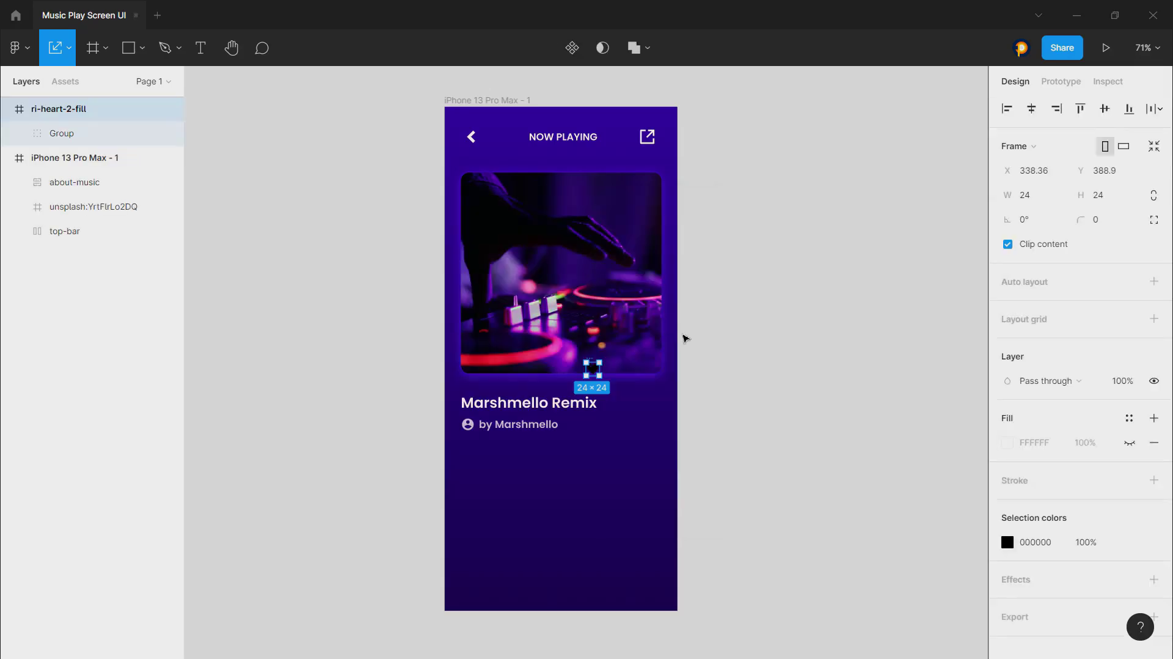
# - Set the fill of the heart vector inside ri-heart-2-fill to white FFFFFF
pyautogui.click(27, 133)
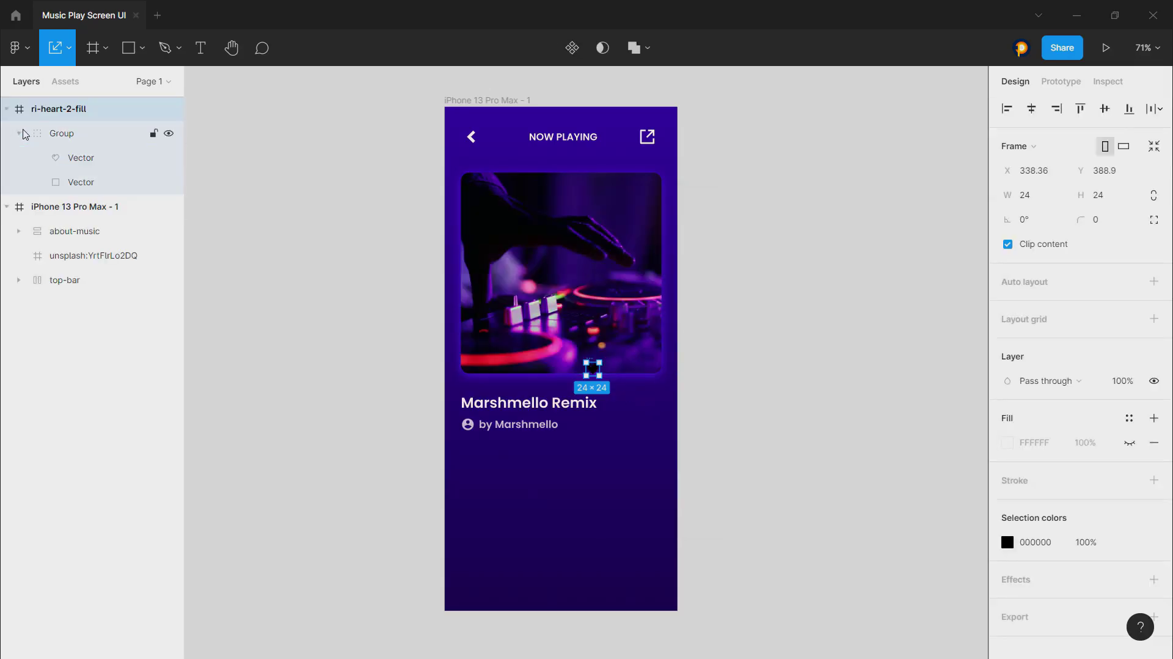
pyautogui.click(79, 158)
pyautogui.click(1007, 418)
pyautogui.write('ffffff')
pyautogui.press('Return')
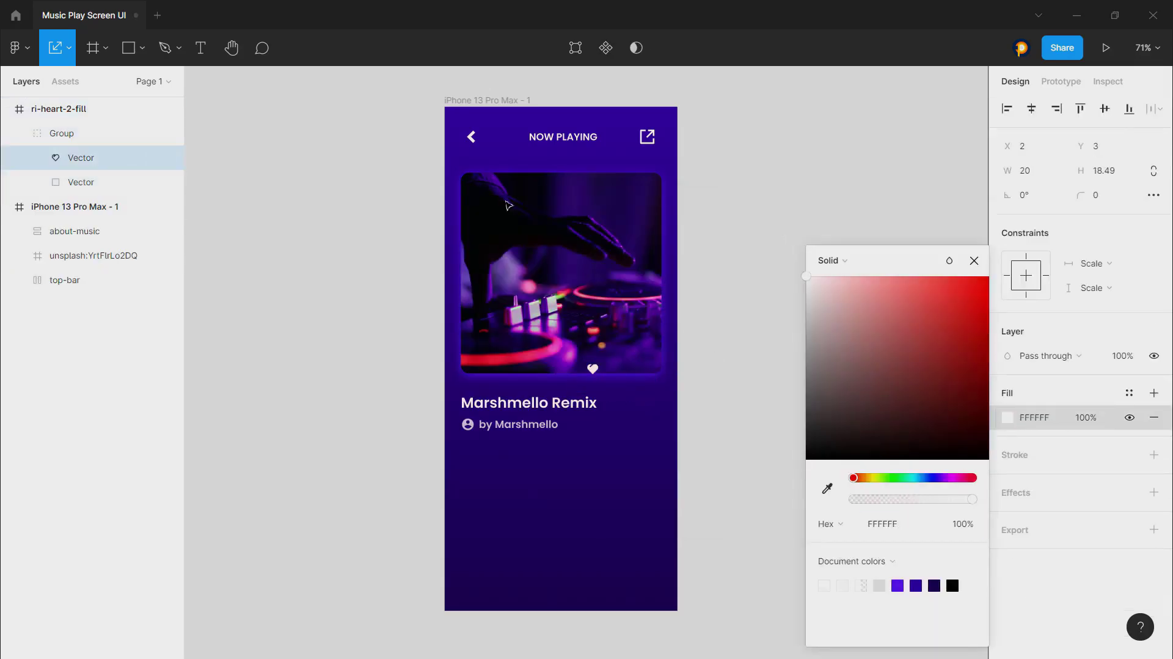
# - Nest the heart icon in the iPhone 13 Pro Max frame, enlarge it to 31 × 31, and place it to the right of the song title
pyautogui.click(11, 109)
pyautogui.click(6, 109)
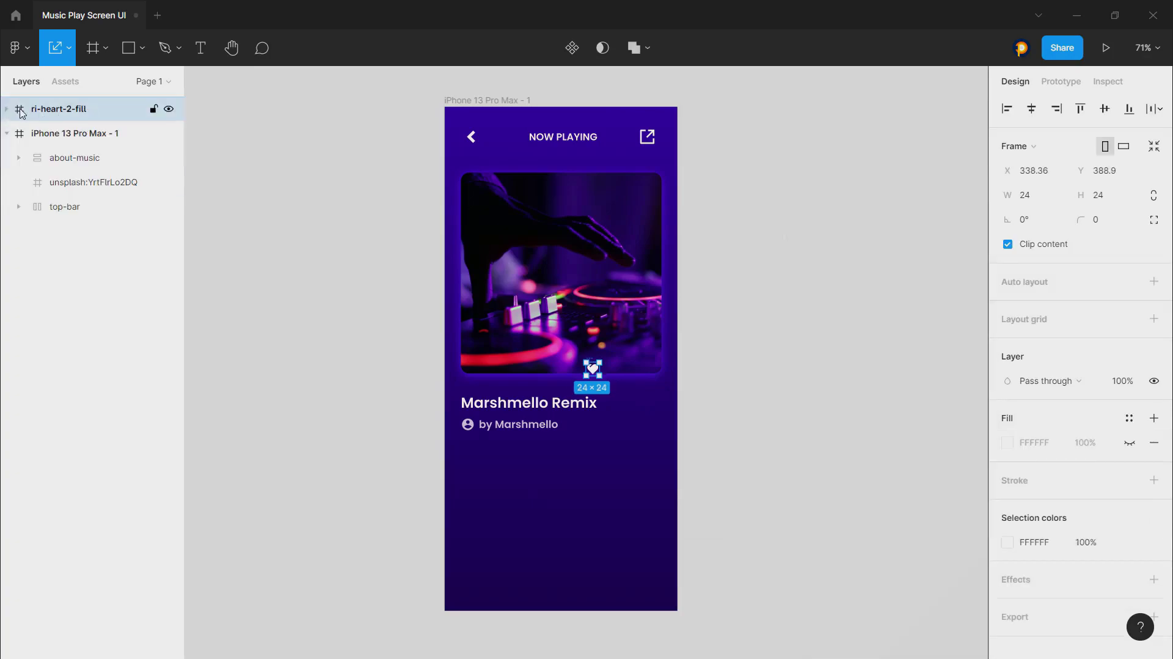
pyautogui.moveTo(80, 112); pyautogui.dragTo(108, 154)
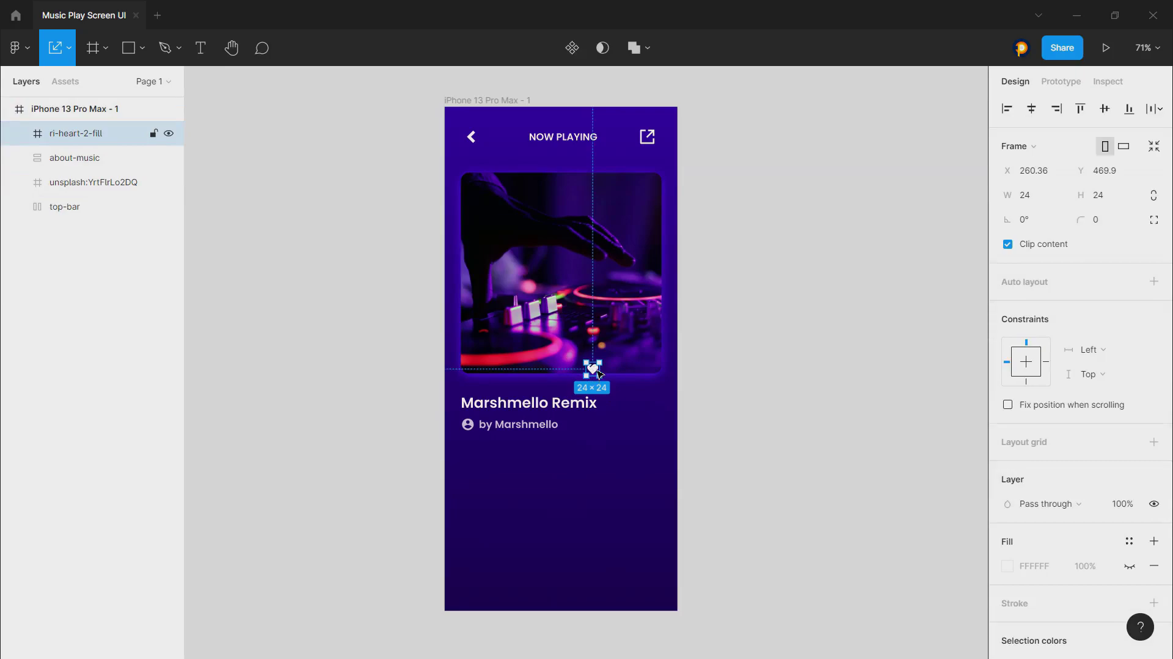
pyautogui.moveTo(595, 371); pyautogui.dragTo(652, 424)
pyautogui.click(765, 390)
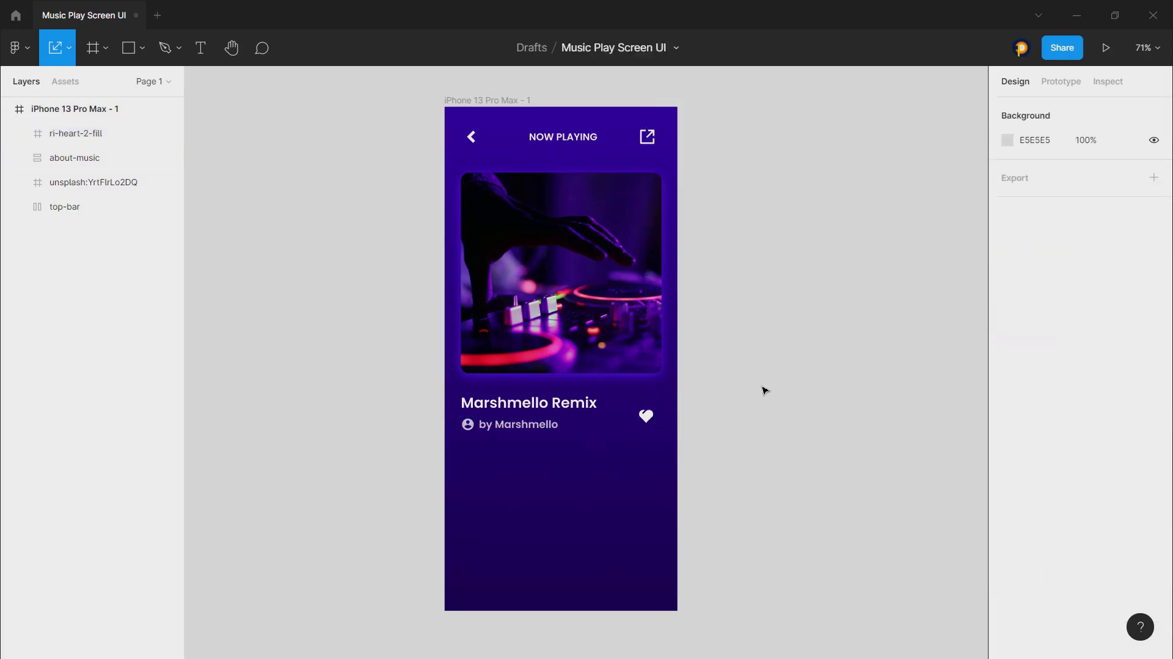
pyautogui.click(645, 418)
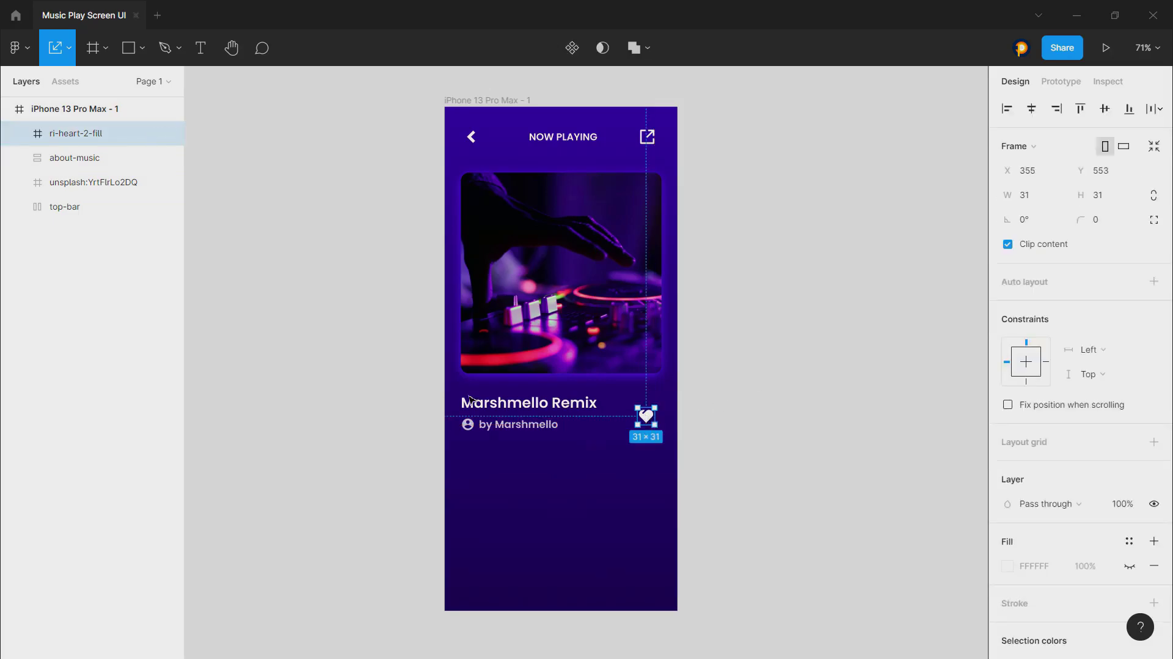
# - Draw a circle about 45 × 45 px in the empty area below the author row
pyautogui.click(141, 47)
pyautogui.click(128, 138)
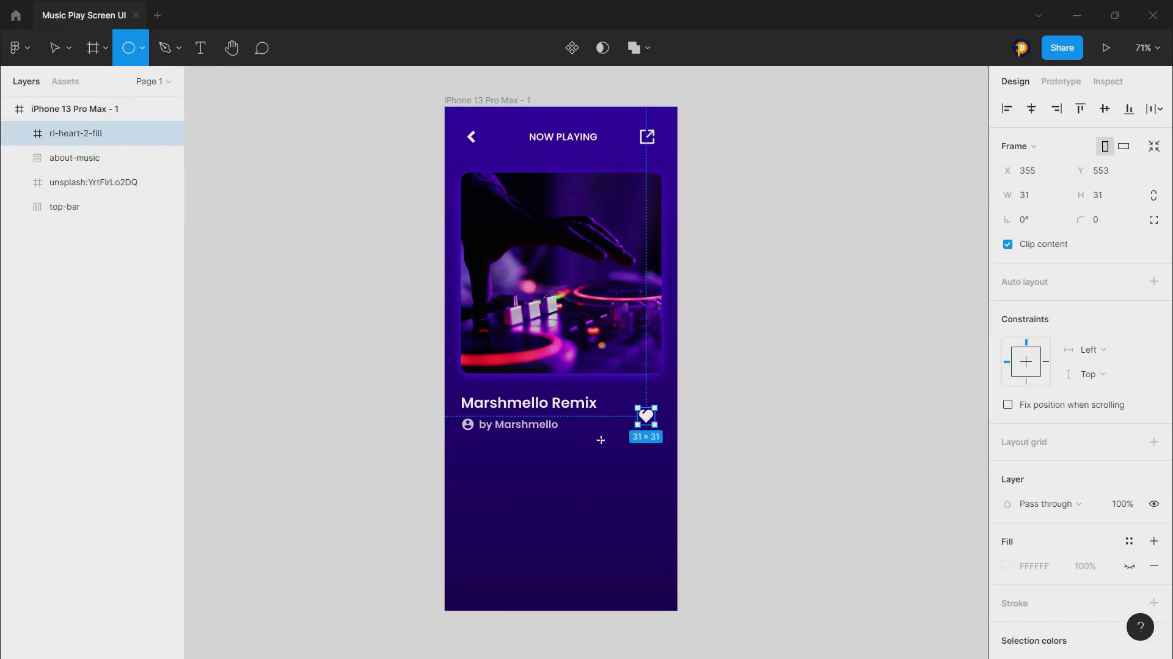
pyautogui.moveTo(528, 469); pyautogui.dragTo(554, 497)
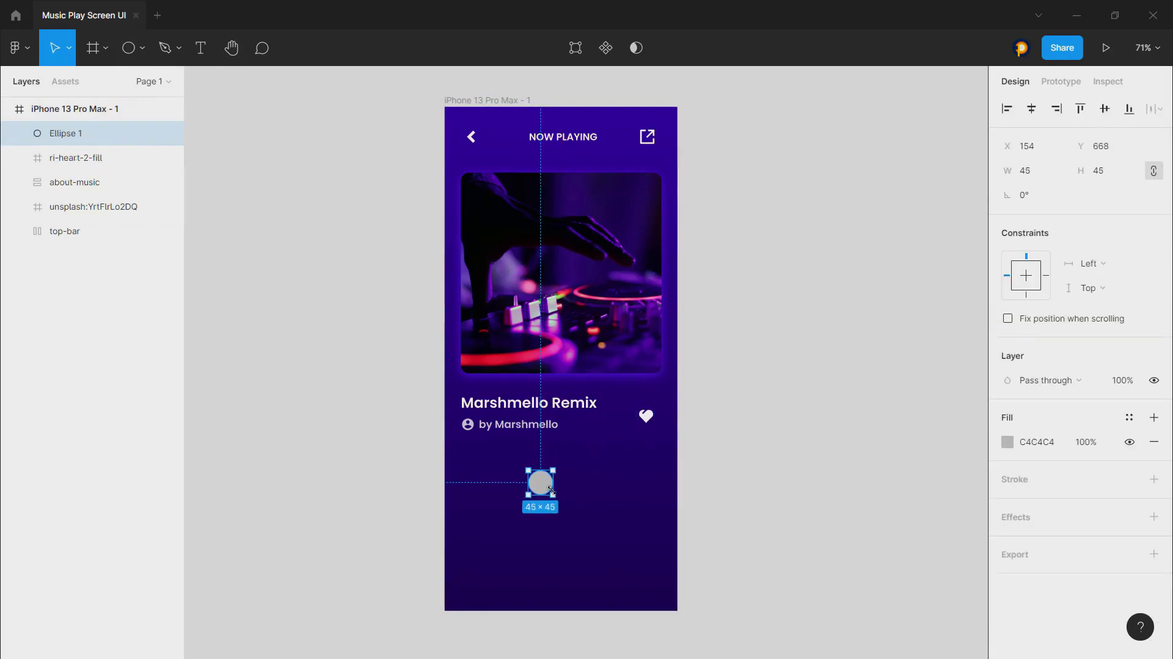
# - Set the circle's fill to light gray F3F3F3 at 10% opacity
pyautogui.click(1008, 442)
pyautogui.moveTo(878, 322); pyautogui.dragTo(791, 292)
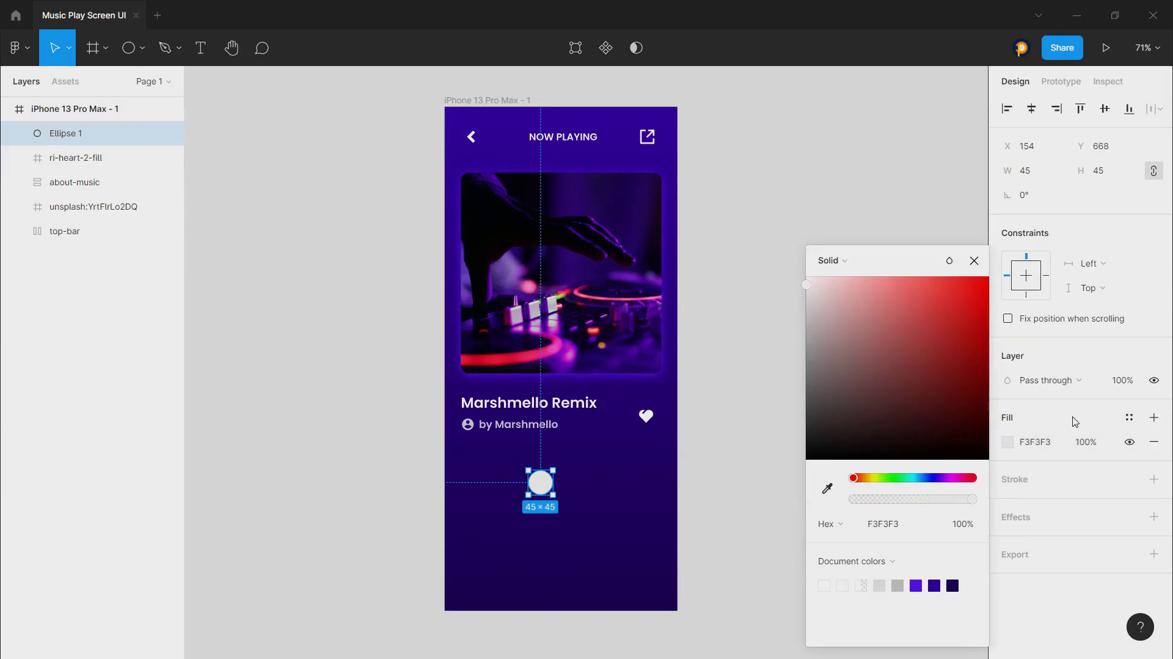
pyautogui.click(1080, 442)
pyautogui.write('10')
pyautogui.press('Return')
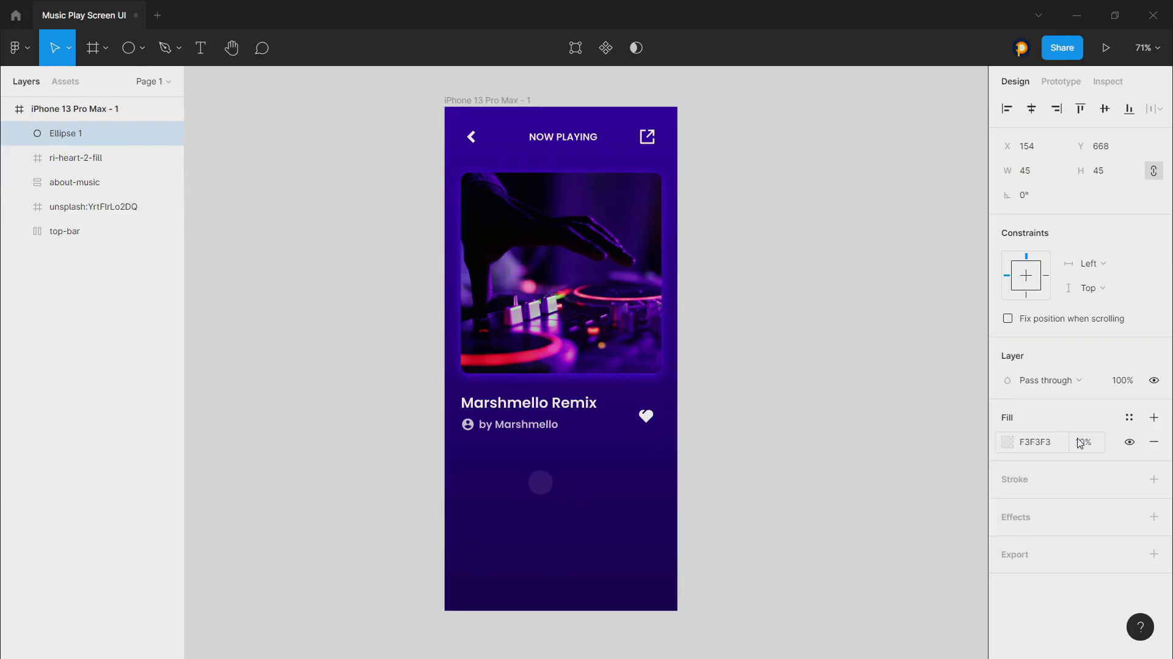
# - Move the heart icon to the center of the translucent circle, at X 161, Y 675
pyautogui.click(139, 157)
pyautogui.keyDown('shift'); pyautogui.click(89, 139); pyautogui.keyUp('shift')
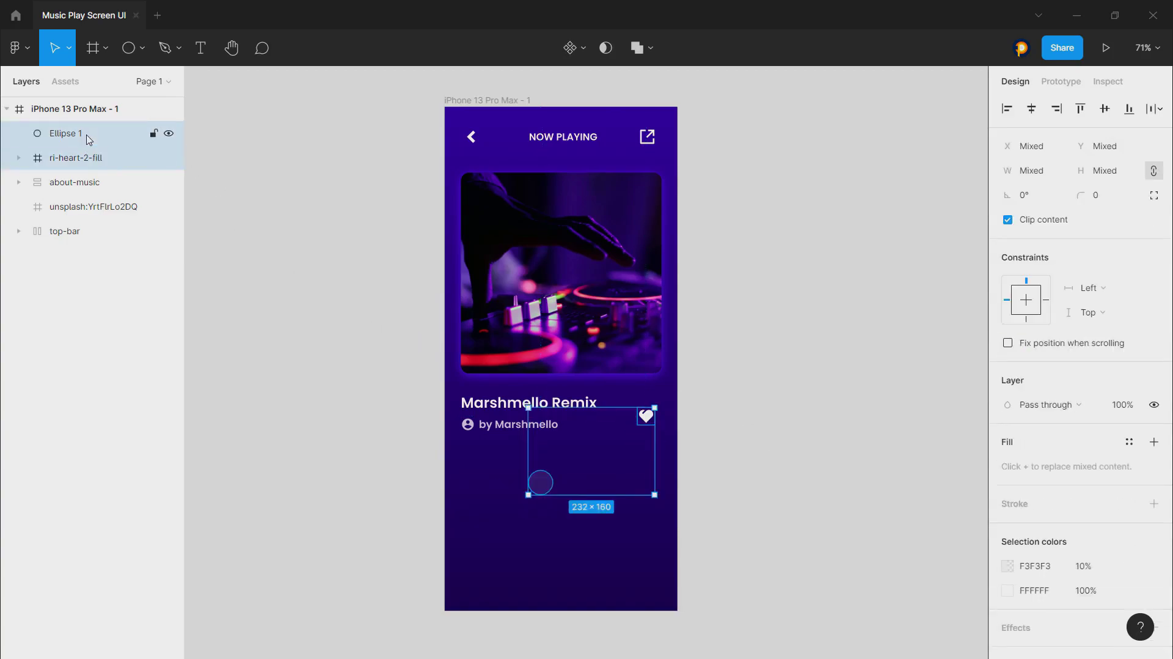
pyautogui.click(281, 410)
pyautogui.moveTo(639, 418); pyautogui.dragTo(540, 484)
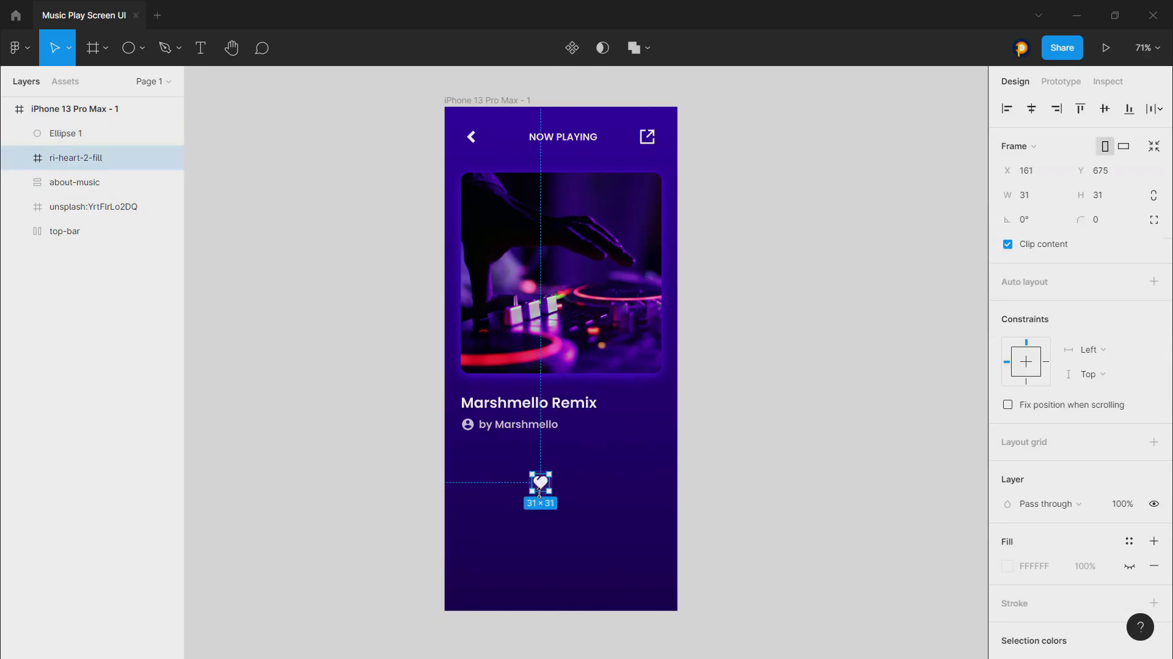
pyautogui.scroll(10, 541, 484)
pyautogui.scroll(2, 505, 479)
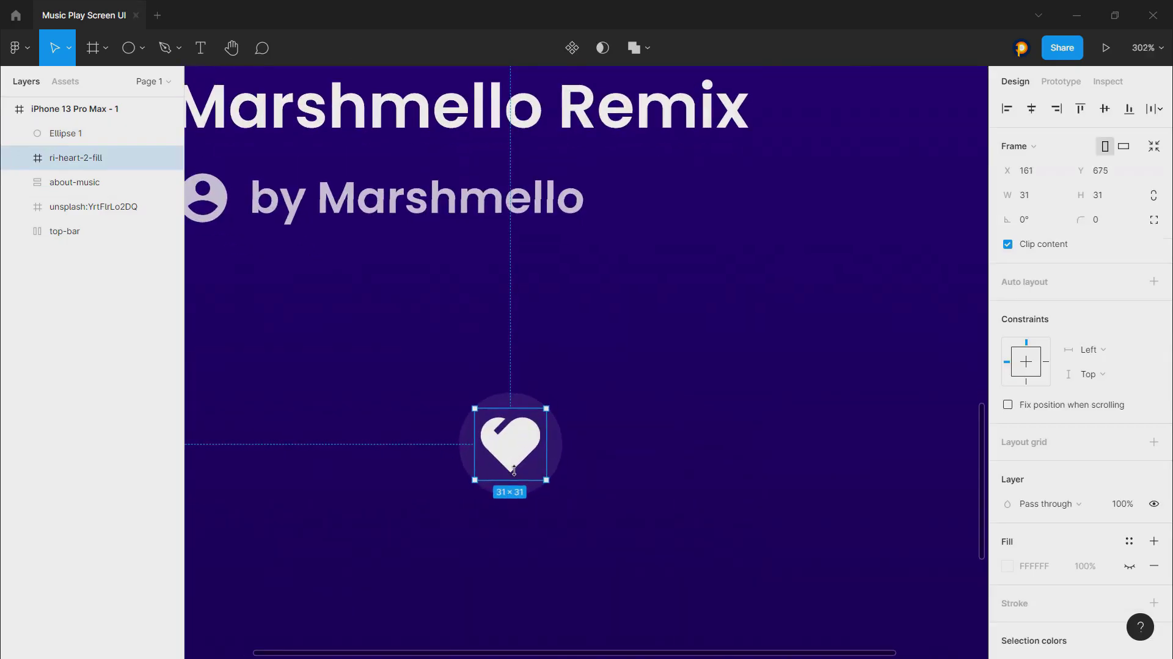
# - Group the Ellipse 1 circle and rename the group as "like"
pyautogui.click(598, 434)
pyautogui.click(523, 446)
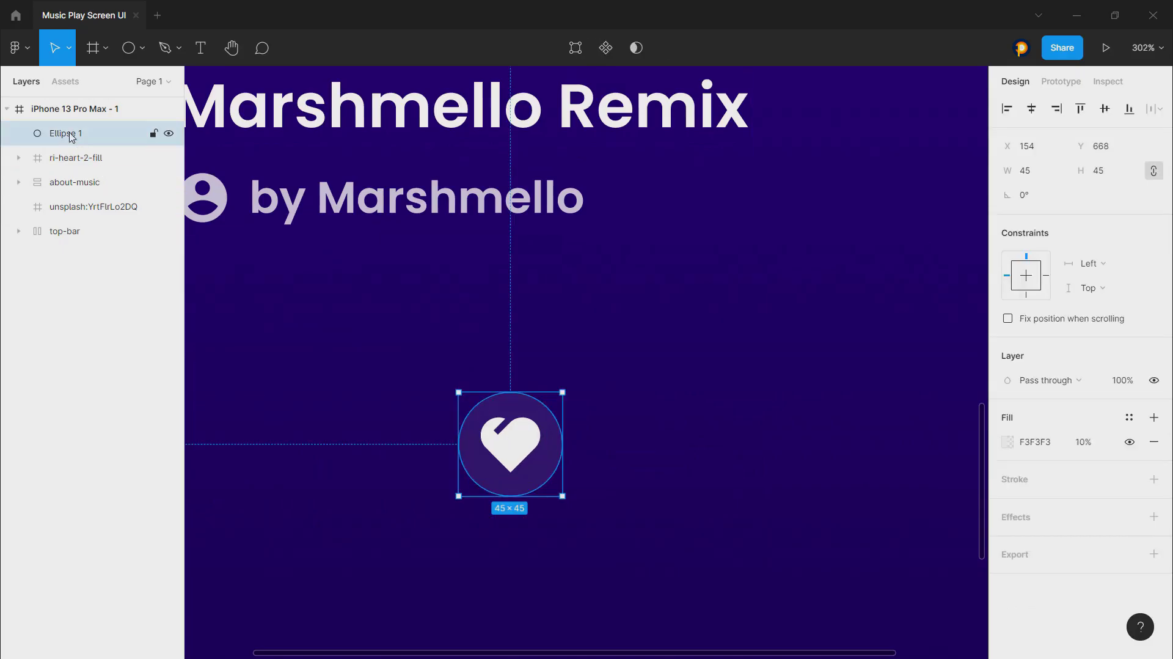
pyautogui.hotkey('ctrl', 'g')
pyautogui.scroll(-5, 456, 324)
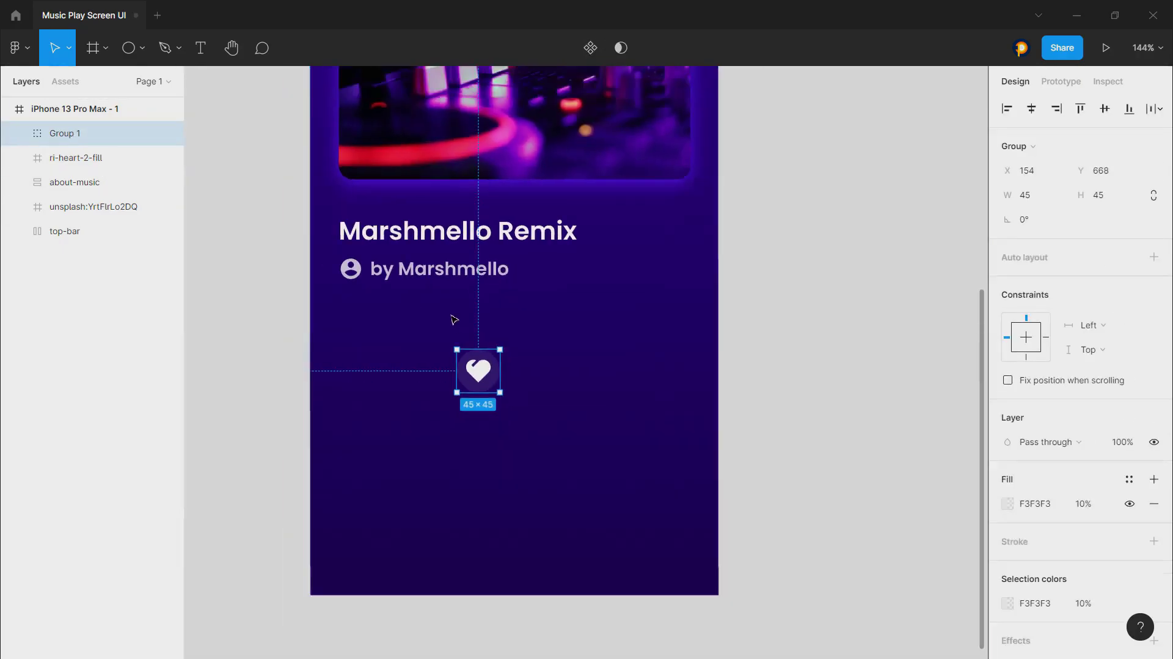
pyautogui.scroll(-1, 454, 319)
pyautogui.doubleClick(65, 135)
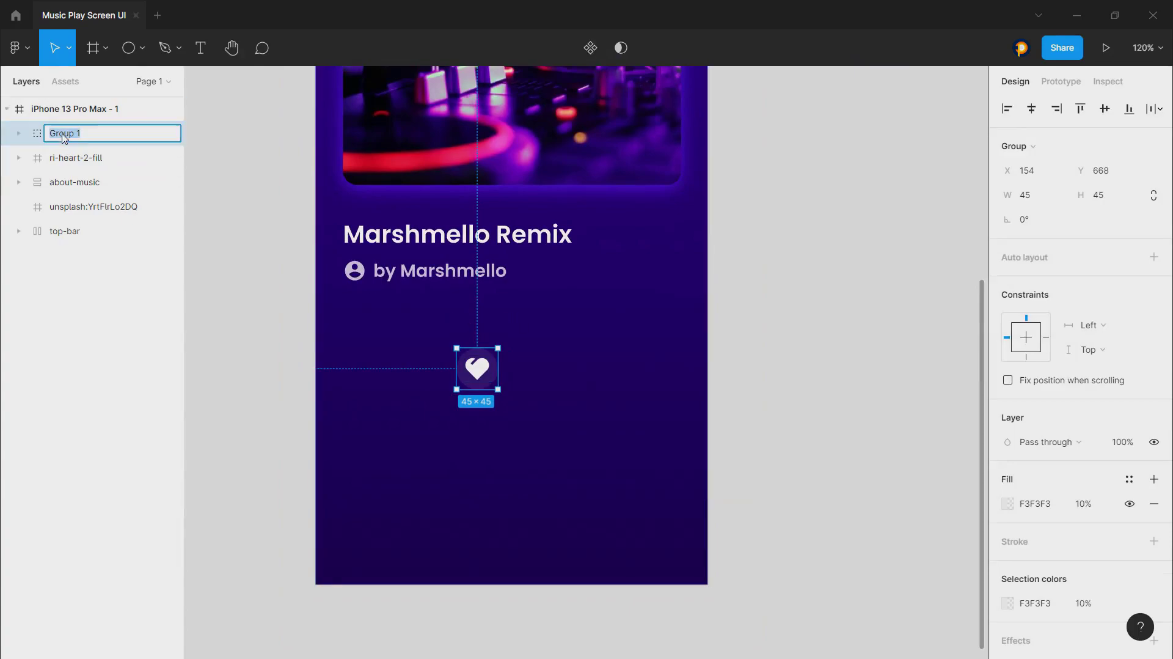
pyautogui.write('like')
pyautogui.press('Return')
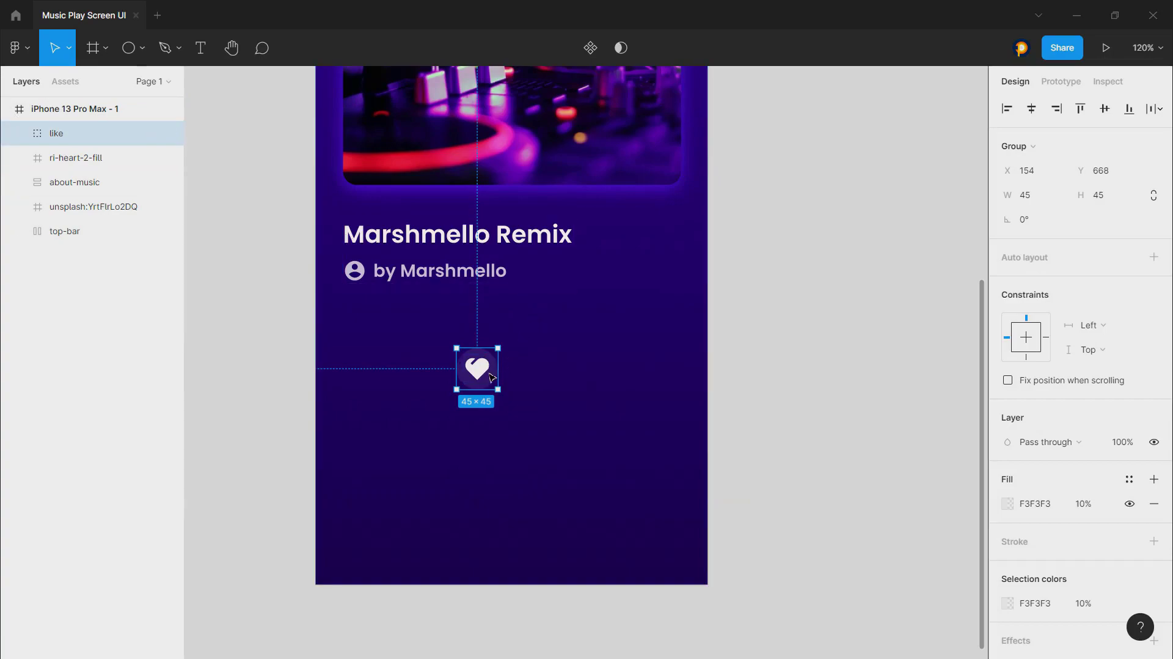
# - Undo the trial move of the "like" group, and nest the ri-heart-2-fill frame inside that group under the circle
pyautogui.moveTo(491, 369); pyautogui.dragTo(631, 250)
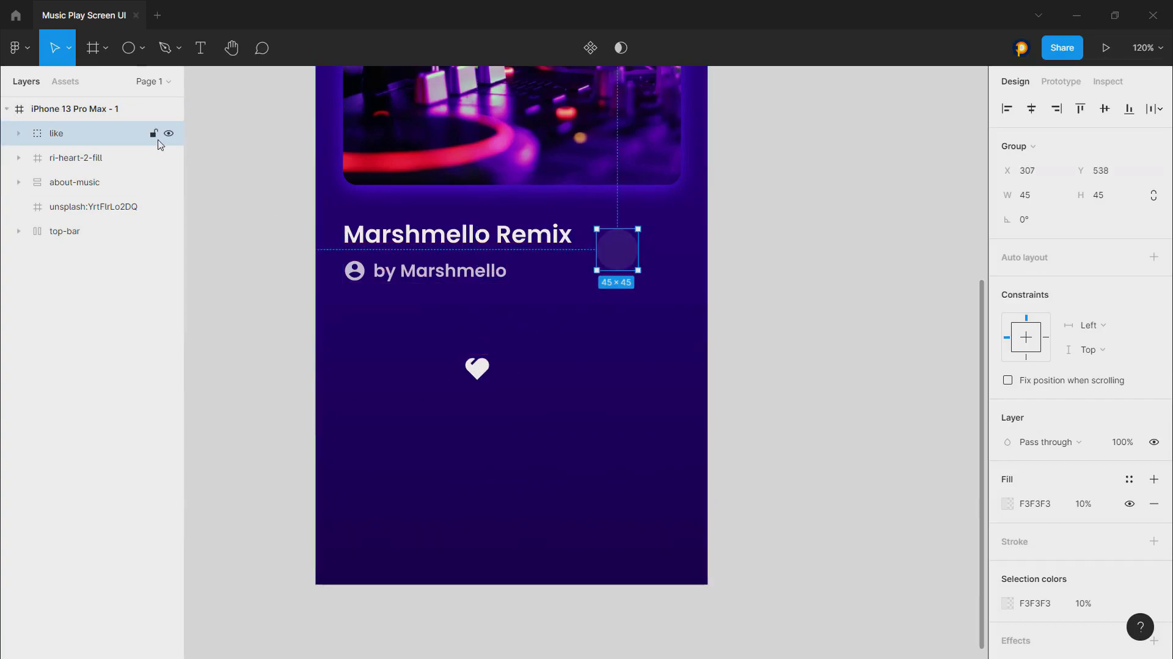
pyautogui.hotkey('ctrl', 'z')
pyautogui.click(18, 134)
pyautogui.click(18, 134)
pyautogui.moveTo(18, 150); pyautogui.dragTo(19, 135)
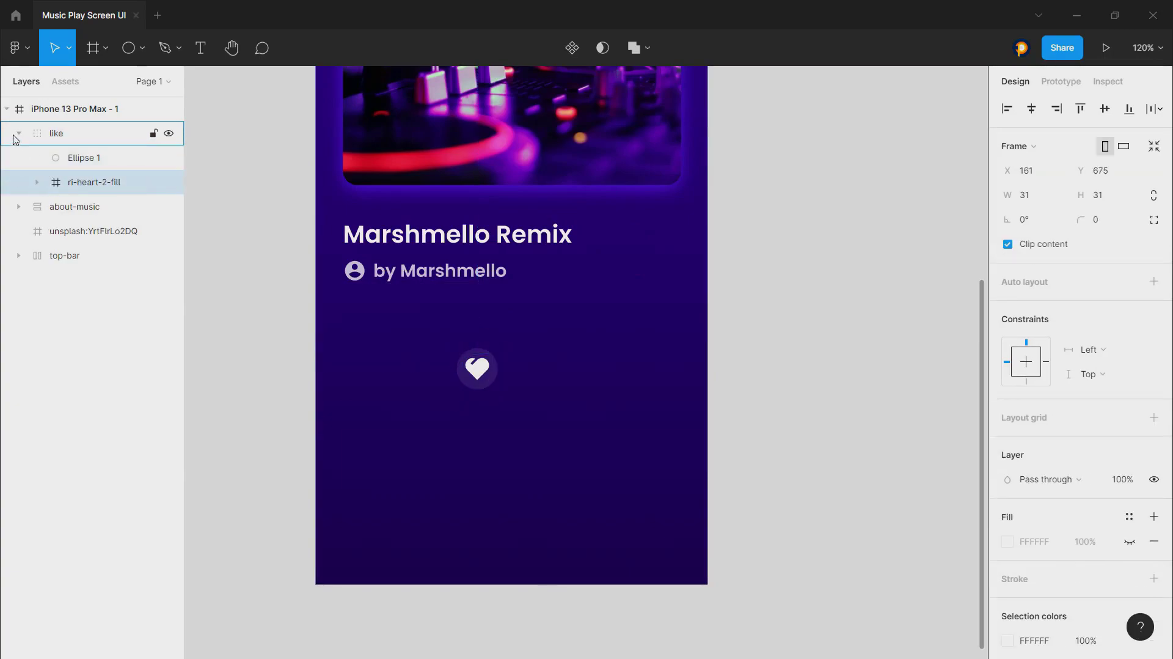
pyautogui.click(18, 134)
# - Combine the "like" group and about-music in an auto layout frame with centered alignment
pyautogui.click(58, 133)
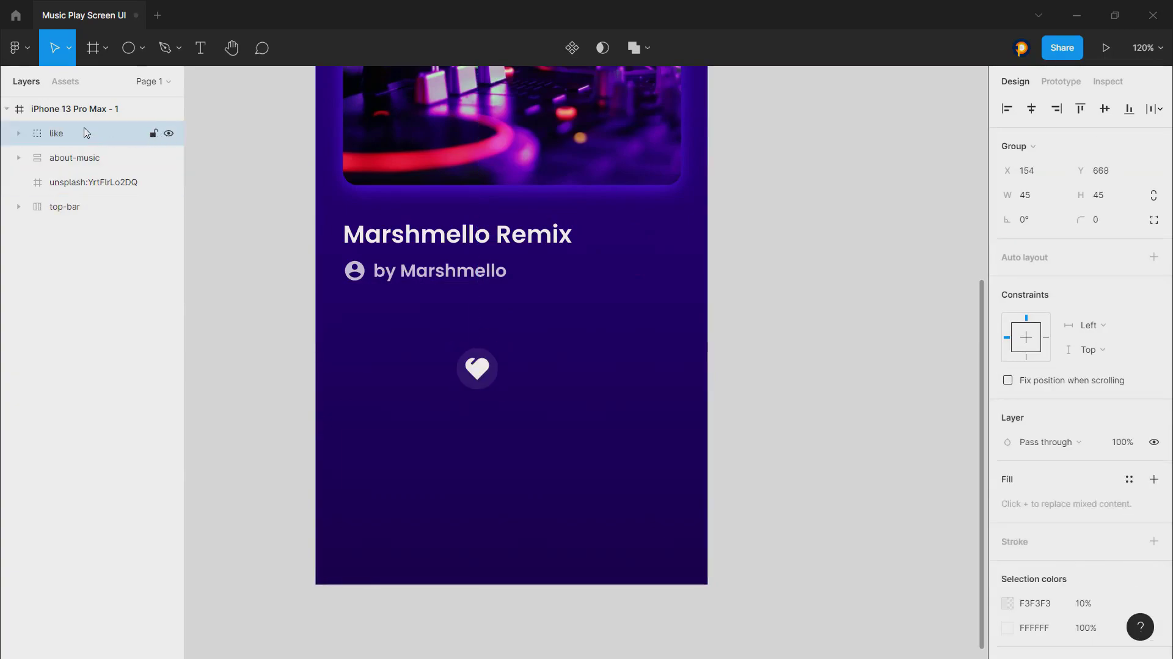
pyautogui.keyDown('shift'); pyautogui.click(92, 158); pyautogui.keyUp('shift')
pyautogui.hotkey('shift', 'a')
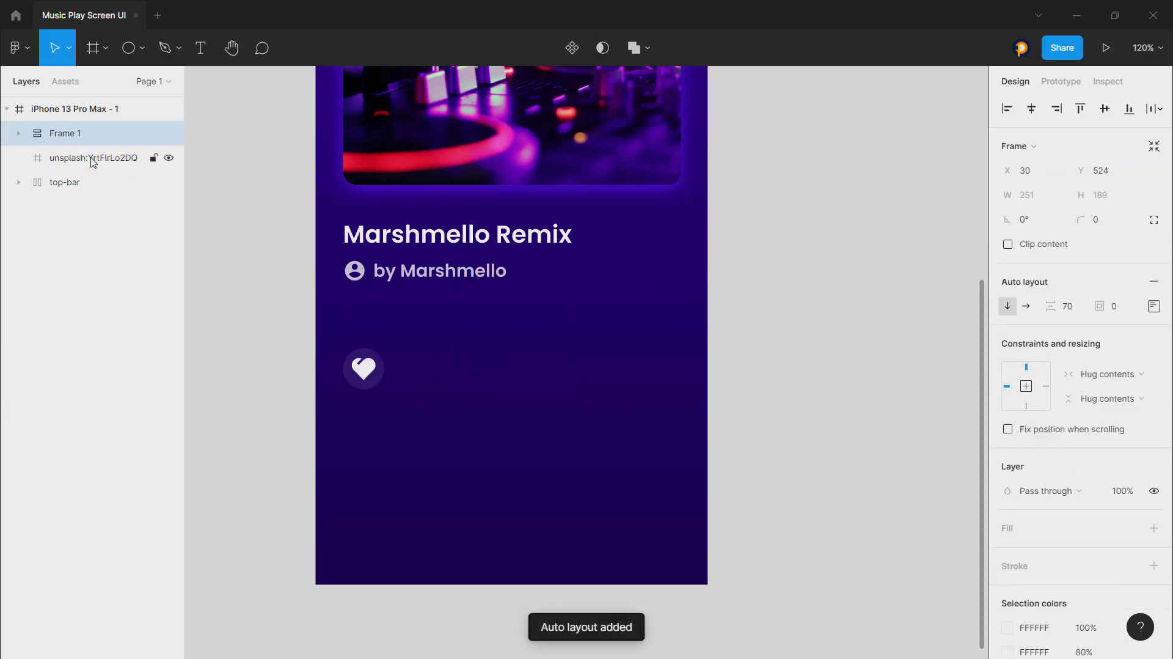
pyautogui.click(1155, 306)
pyautogui.click(1101, 371)
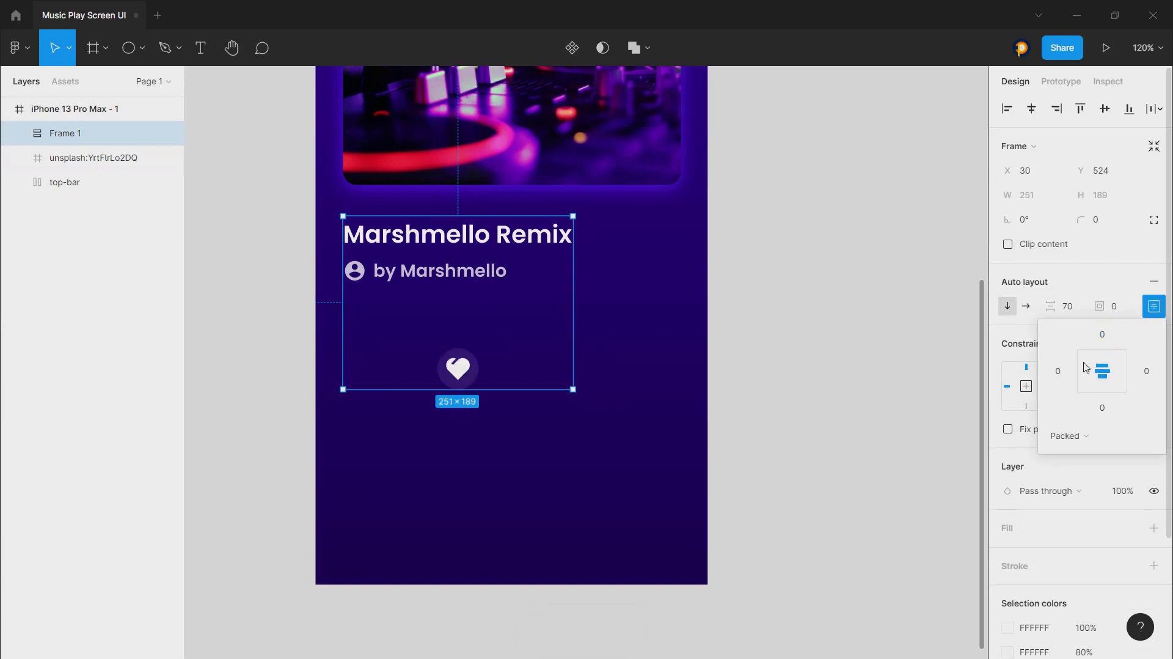
# - Switch the new frame's auto layout to horizontal, center the frame horizontally on the screen, and clear the selection
pyautogui.click(1027, 306)
pyautogui.click(1039, 290)
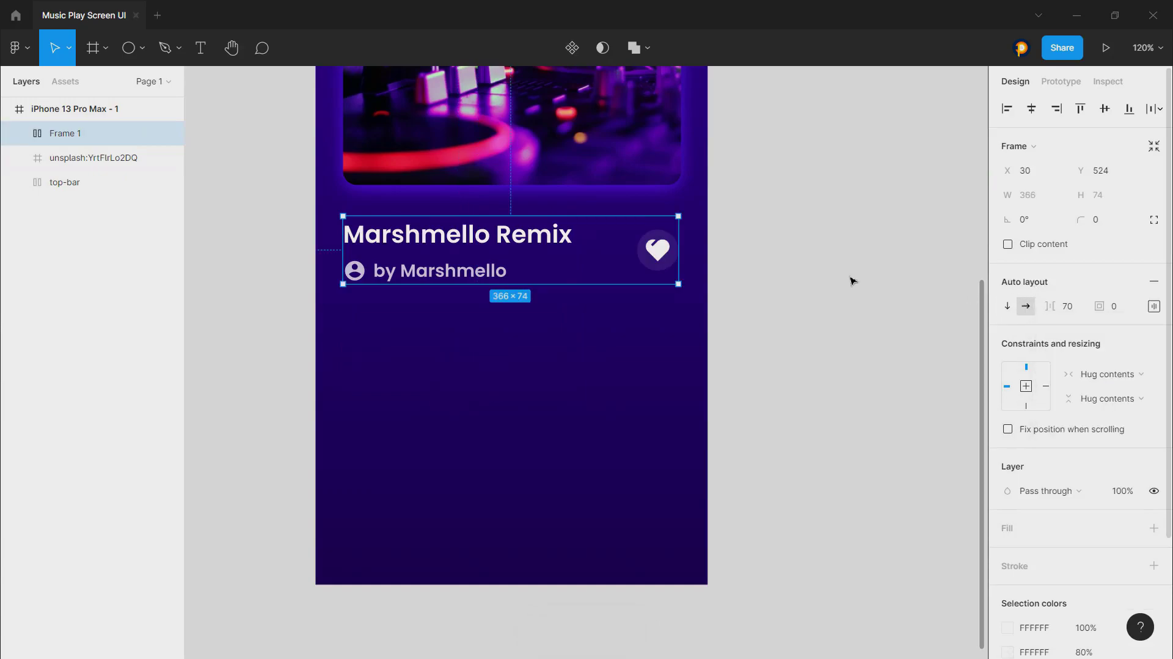
pyautogui.click(1032, 109)
pyautogui.click(842, 211)
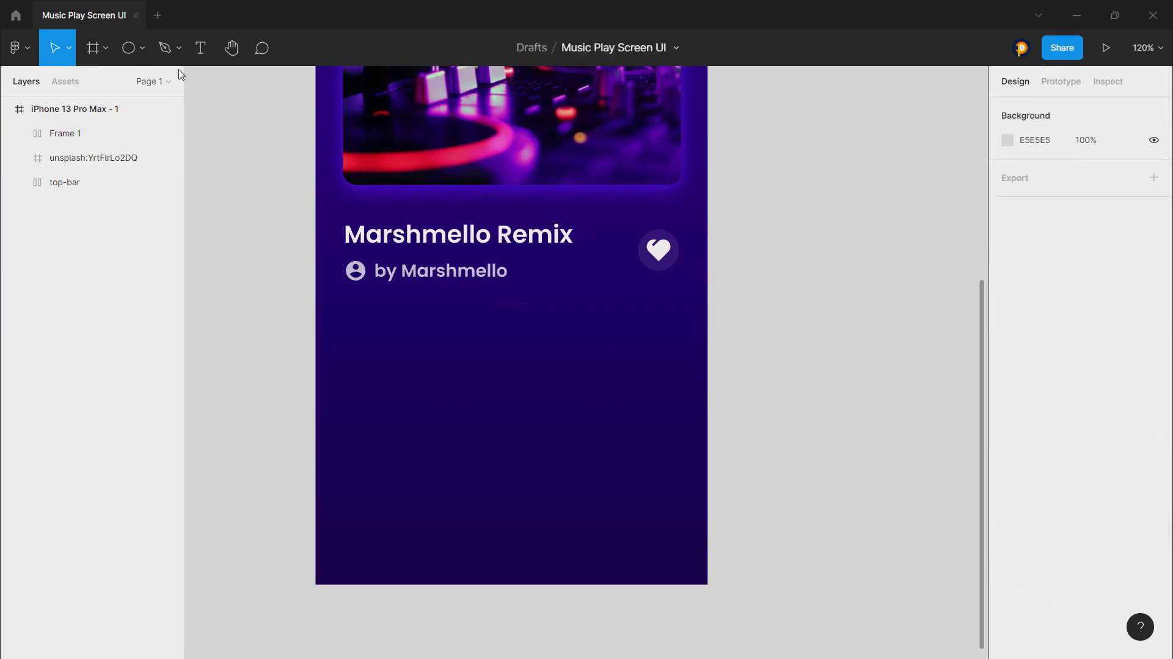
# - Draw a horizontal line about 340 px long below the author row, at about Y 699
pyautogui.click(142, 48)
pyautogui.click(116, 86)
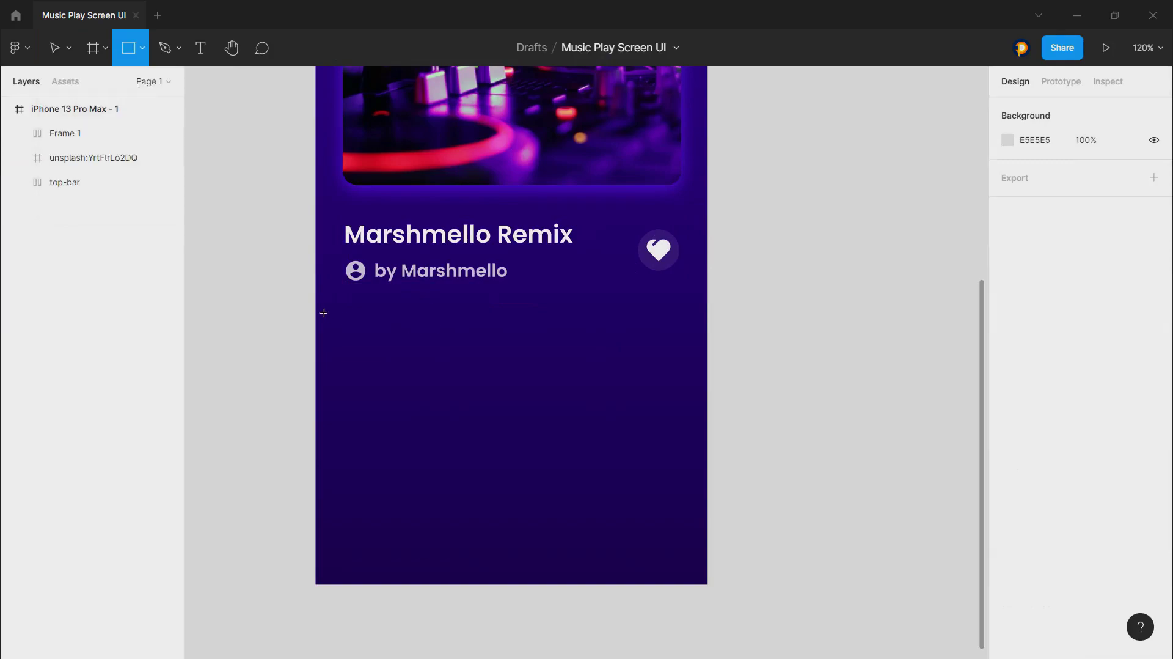
pyautogui.click(142, 48)
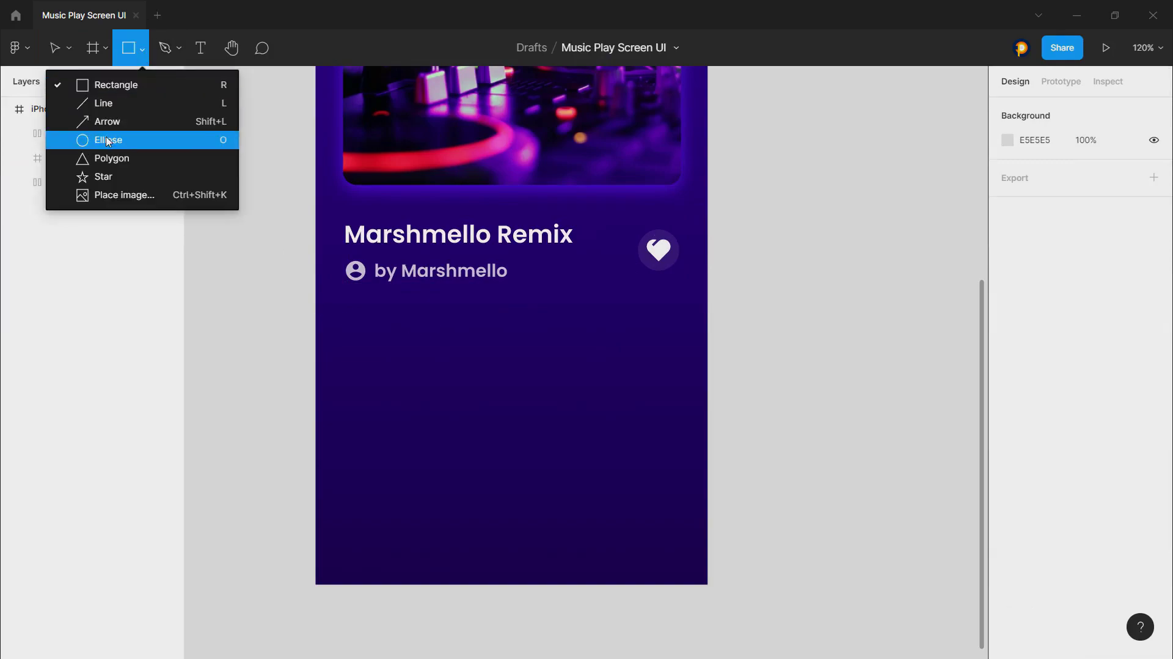
pyautogui.click(110, 103)
pyautogui.moveTo(357, 374); pyautogui.dragTo(671, 376)
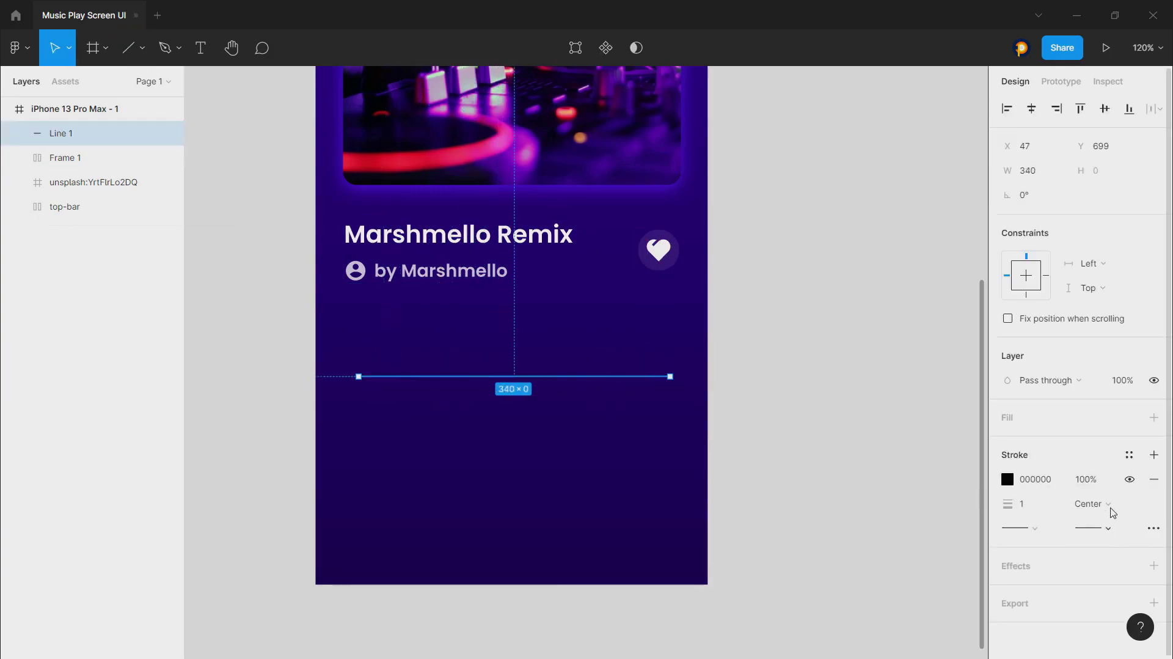
# - Style the progress line with stroke colour 5506FF, thickness 9 and round end caps
pyautogui.click(1008, 479)
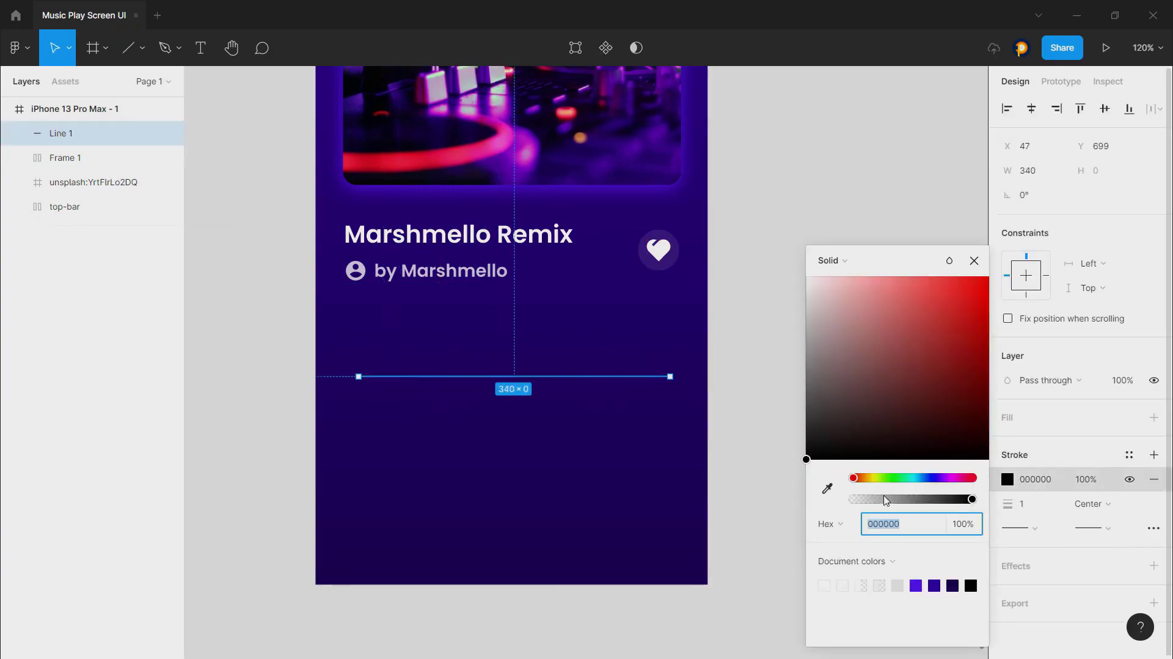
pyautogui.click(915, 586)
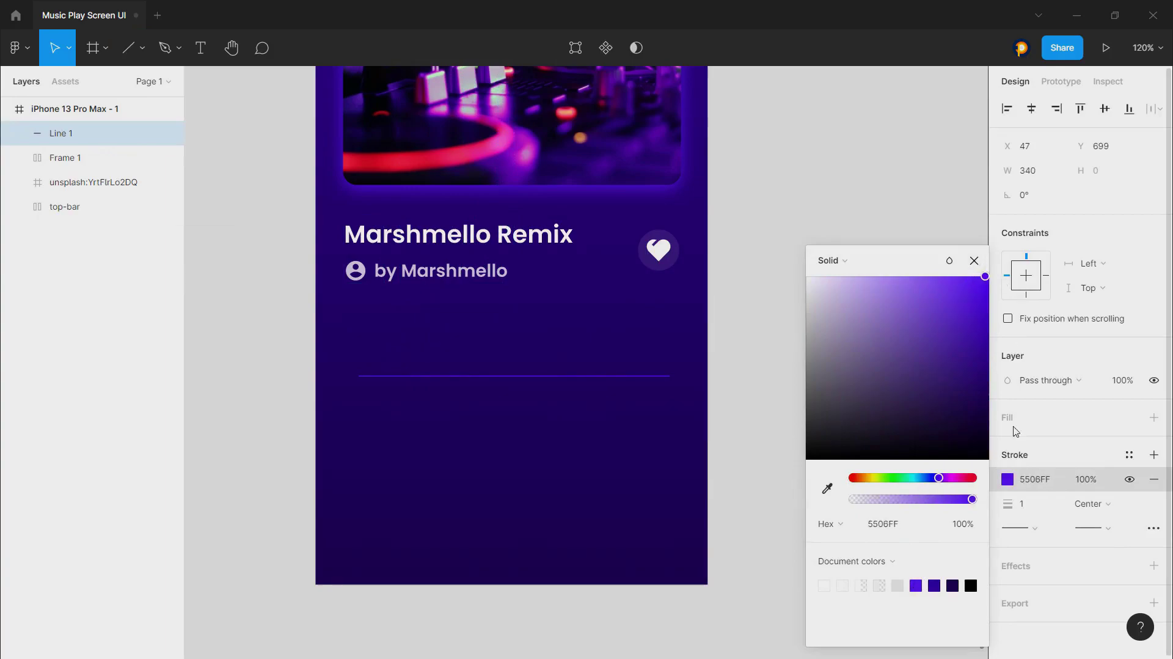
pyautogui.moveTo(1009, 504); pyautogui.dragTo(1019, 514)
pyautogui.click(1107, 208)
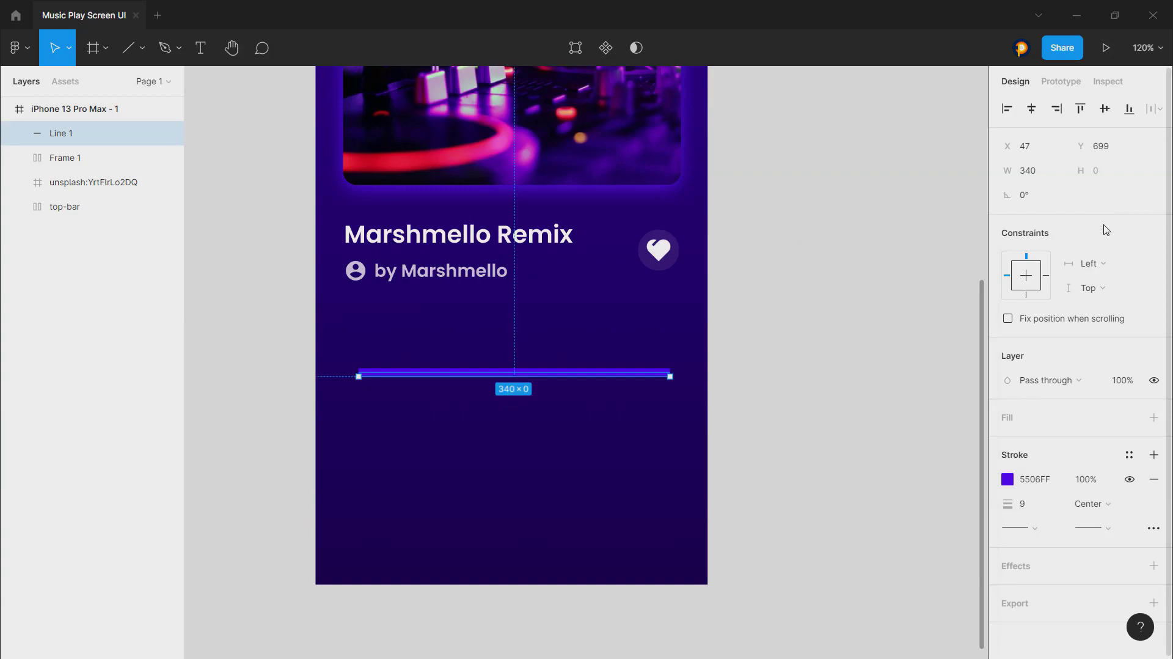
pyautogui.click(1034, 529)
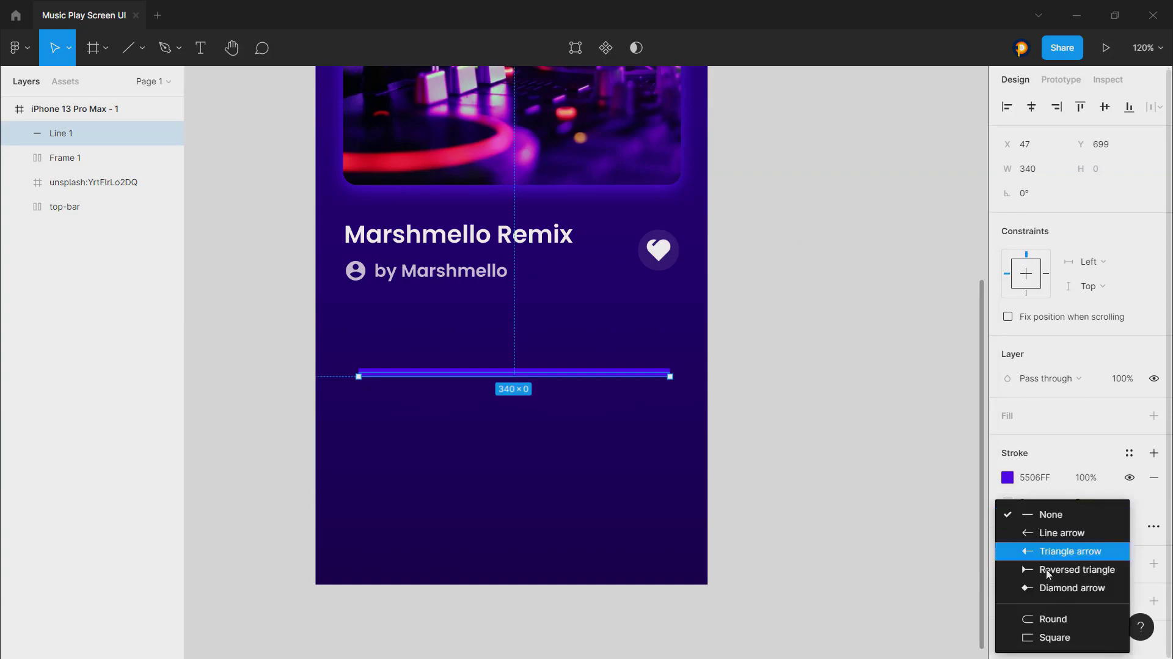
pyautogui.click(1039, 623)
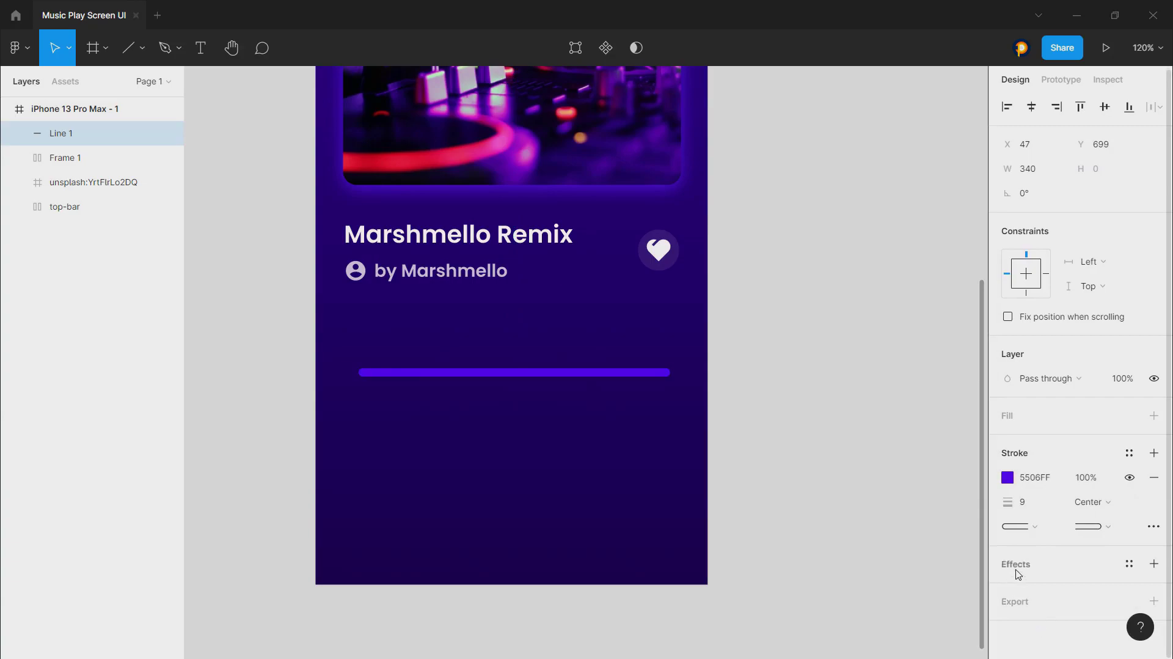
# - Set the progress line's stroke thickness to 5 and clear the selection
pyautogui.moveTo(1009, 505); pyautogui.dragTo(1003, 503)
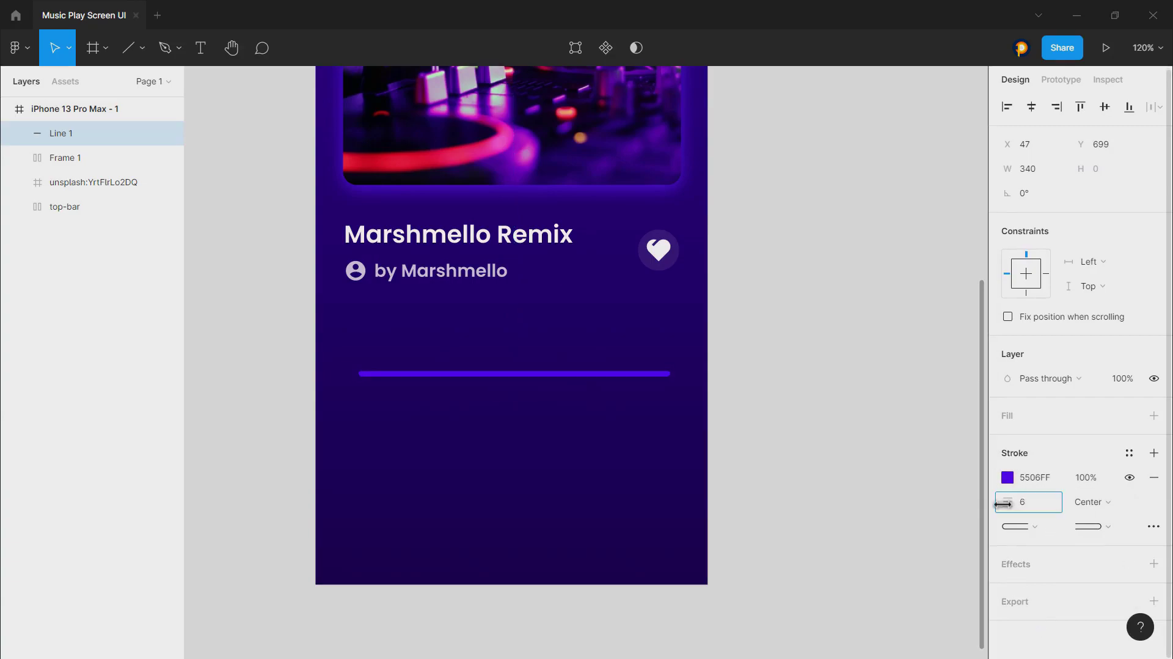
pyautogui.click(1053, 505)
pyautogui.write('5')
pyautogui.press('Return')
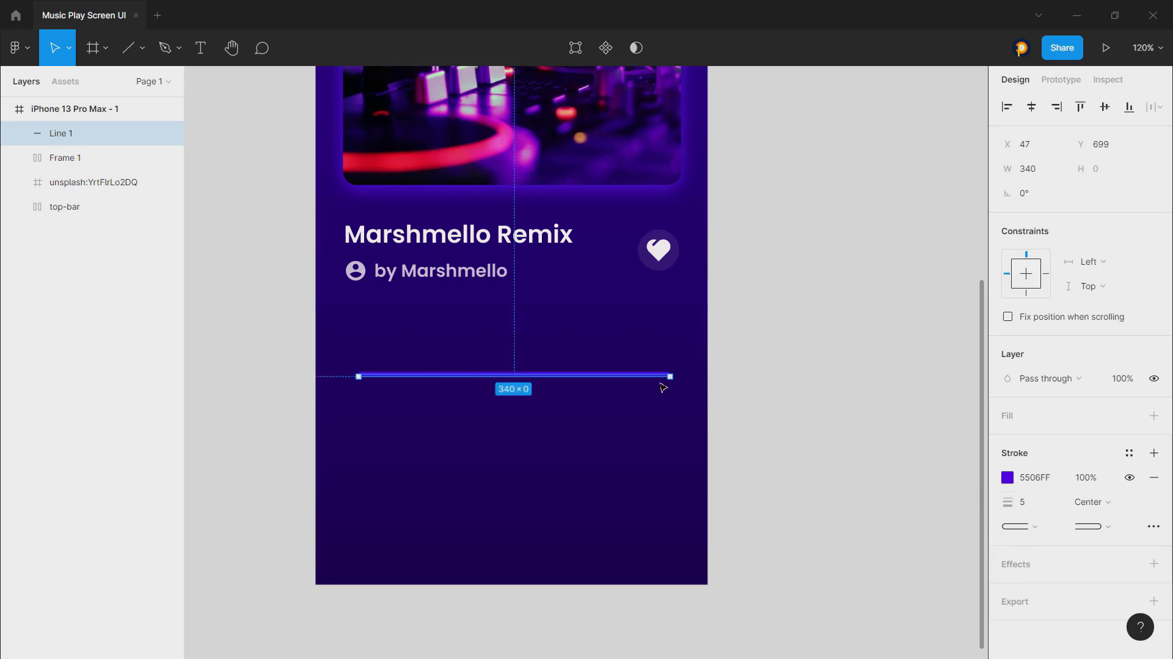
pyautogui.click(764, 373)
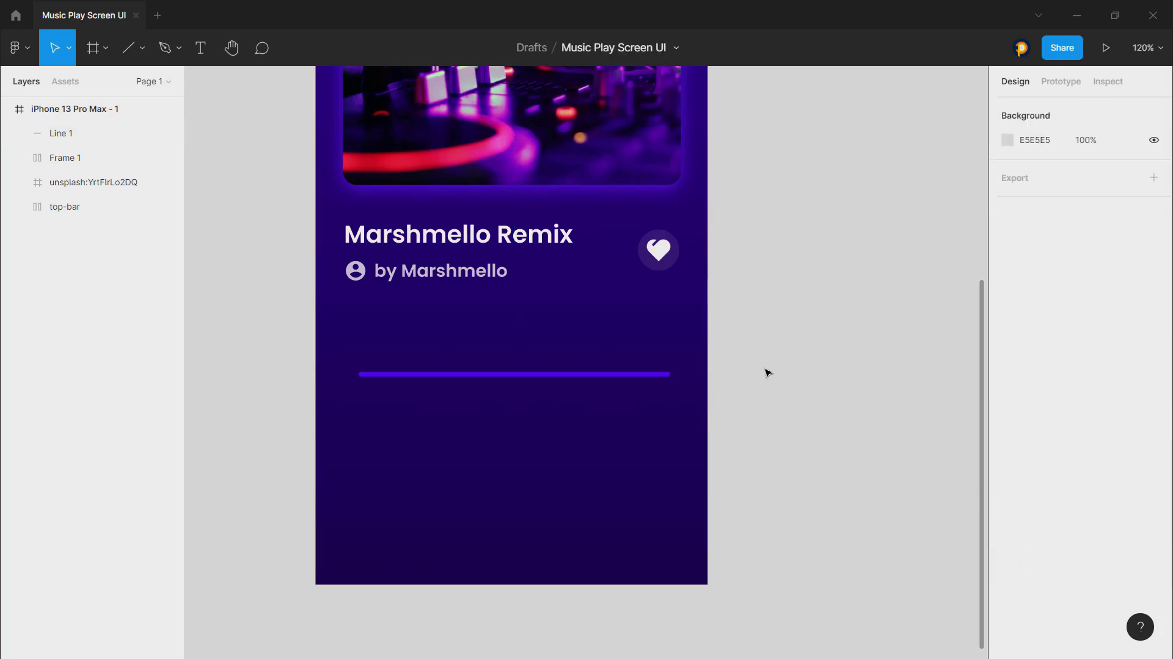
# - Lengthen the progress line to 369 px, keep it level, and center it horizontally on the screen
pyautogui.click(666, 374)
pyautogui.click(906, 160)
pyautogui.click(655, 374)
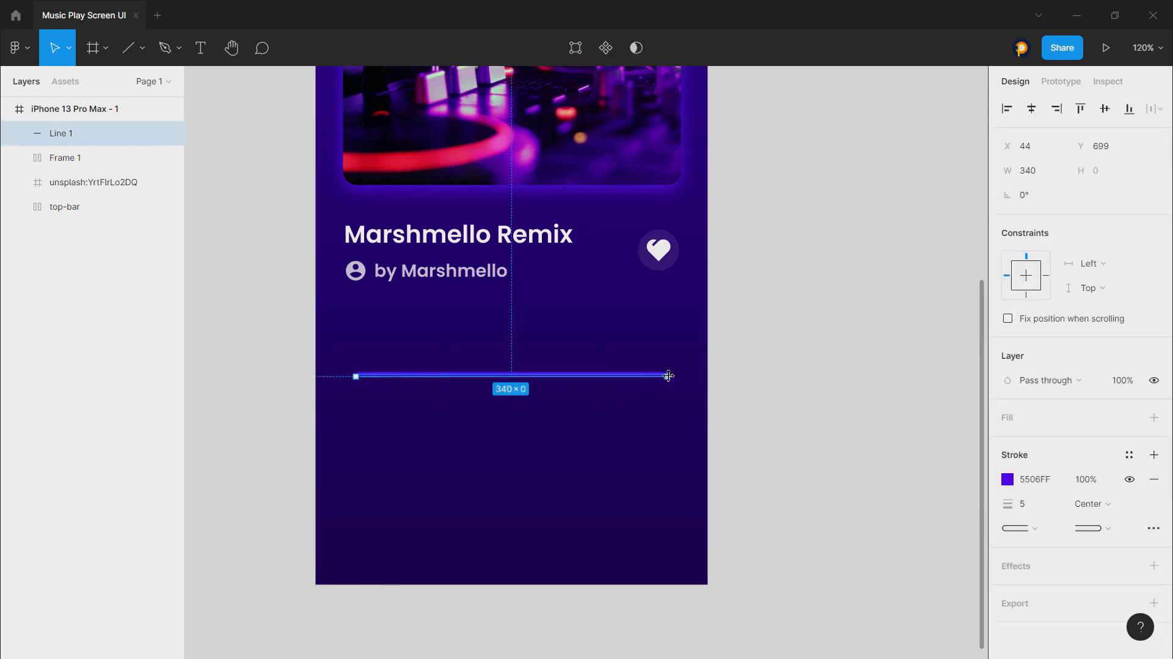
pyautogui.moveTo(668, 373); pyautogui.dragTo(688, 373)
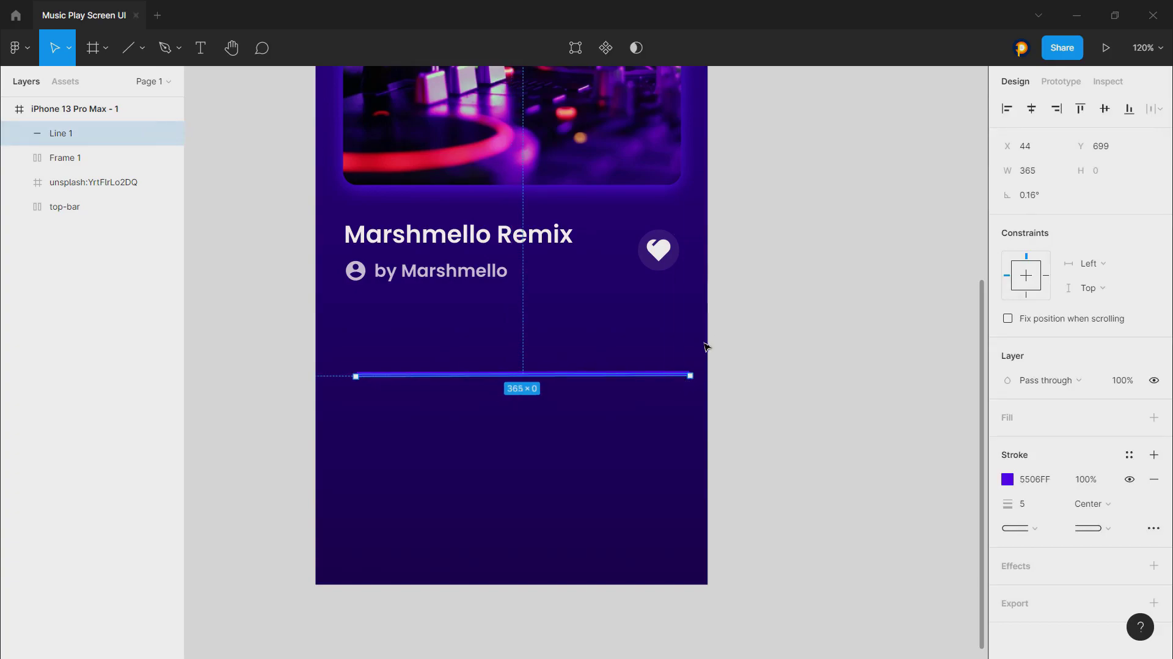
pyautogui.moveTo(690, 375)
pyautogui.mouseDown()
pyautogui.moveTo(666, 375)
pyautogui.moveTo(693, 375)
pyautogui.mouseUp()
pyautogui.click(1032, 109)
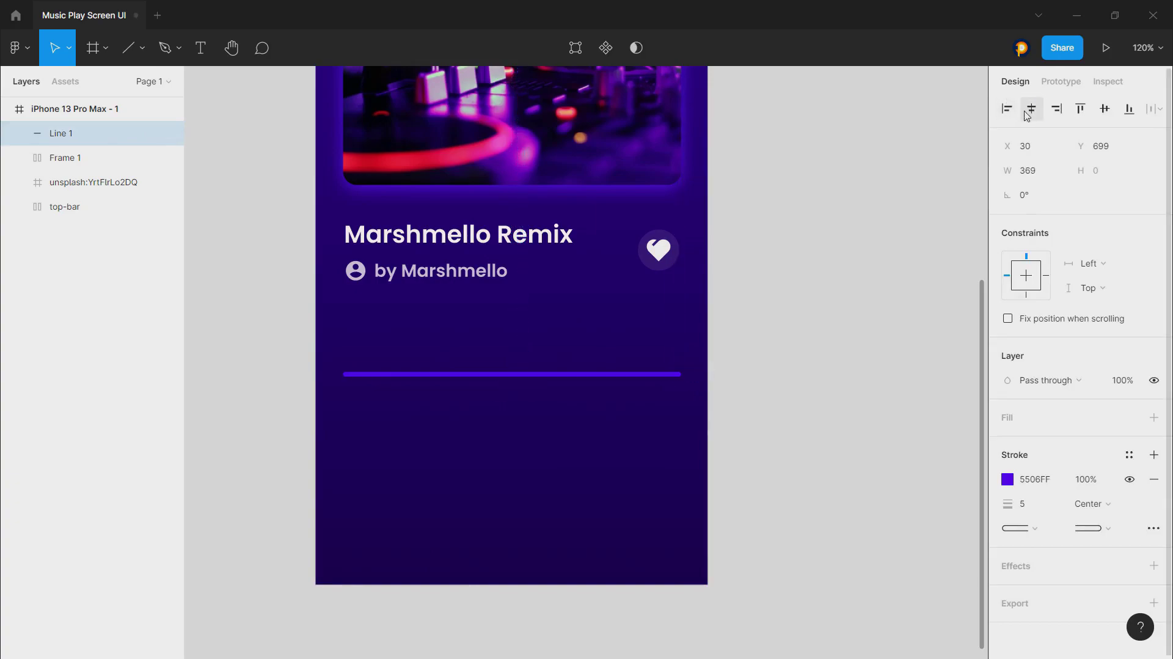
pyautogui.click(920, 229)
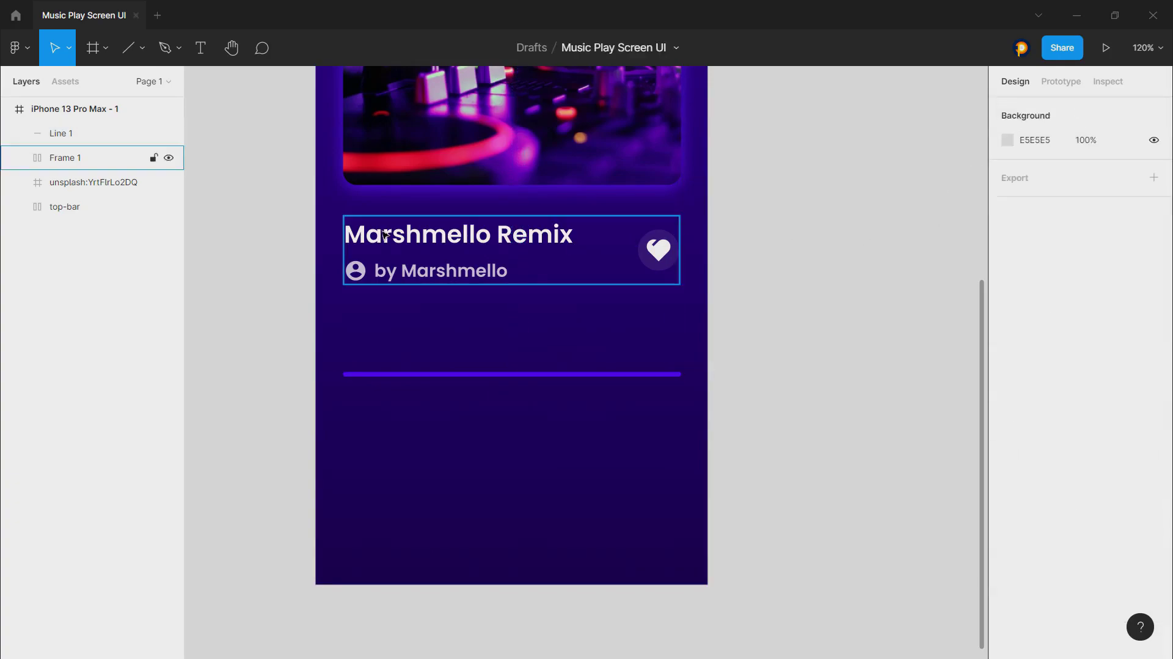
# - Add the text "00:23" below the progress line
pyautogui.click(202, 49)
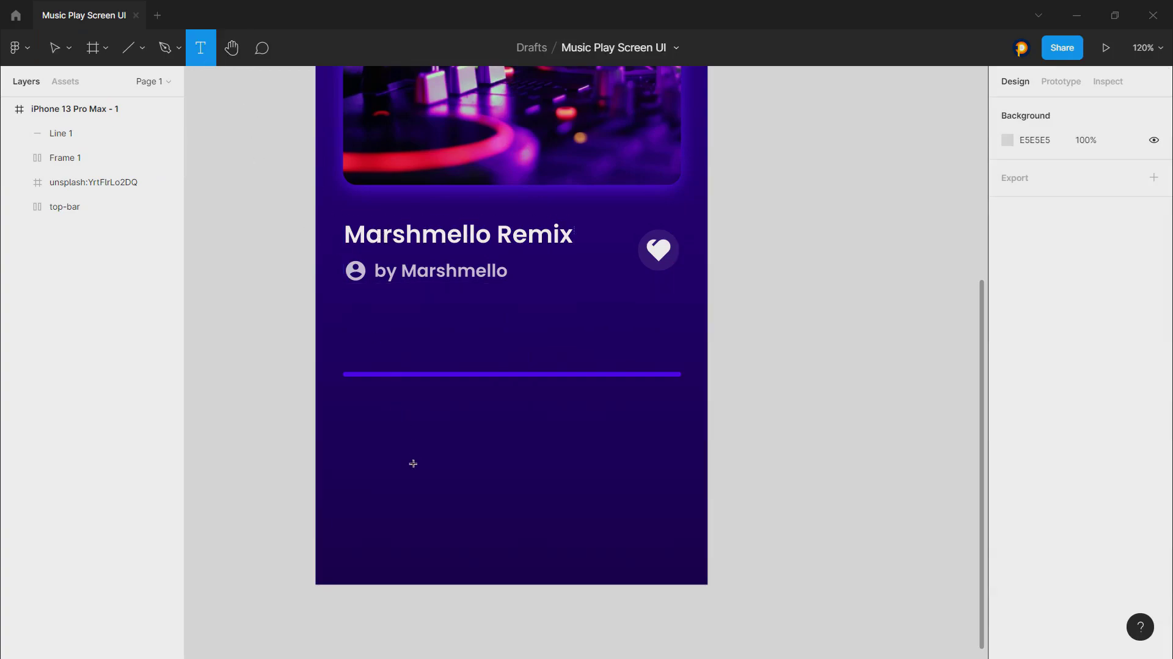
pyautogui.click(465, 464)
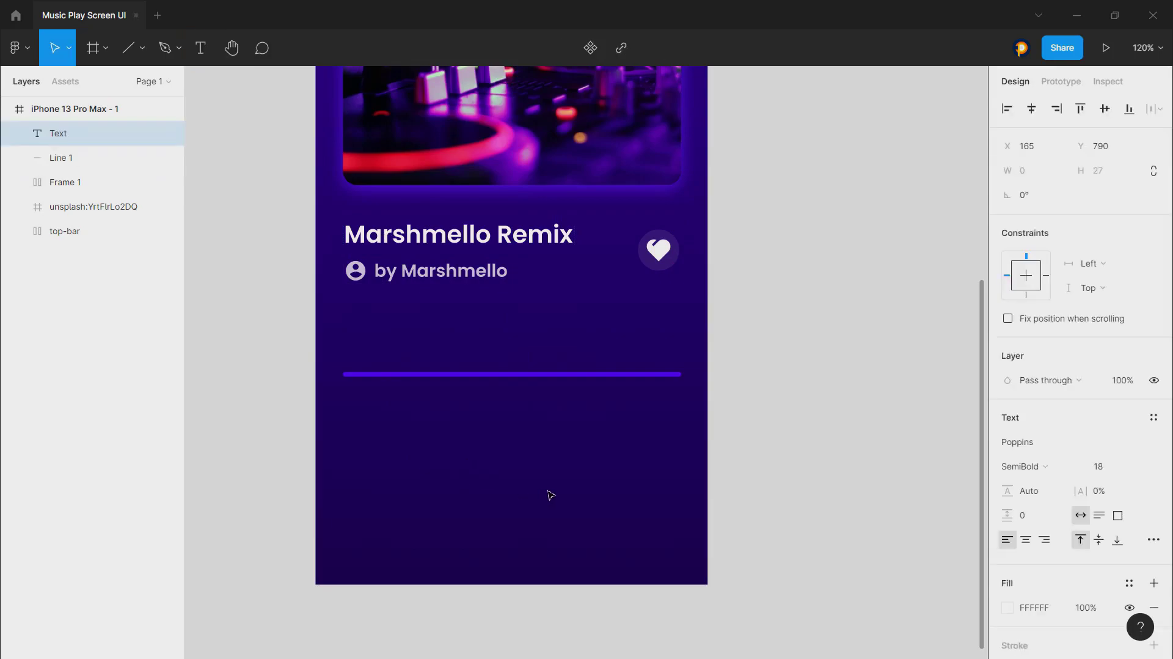
pyautogui.write('00:23')
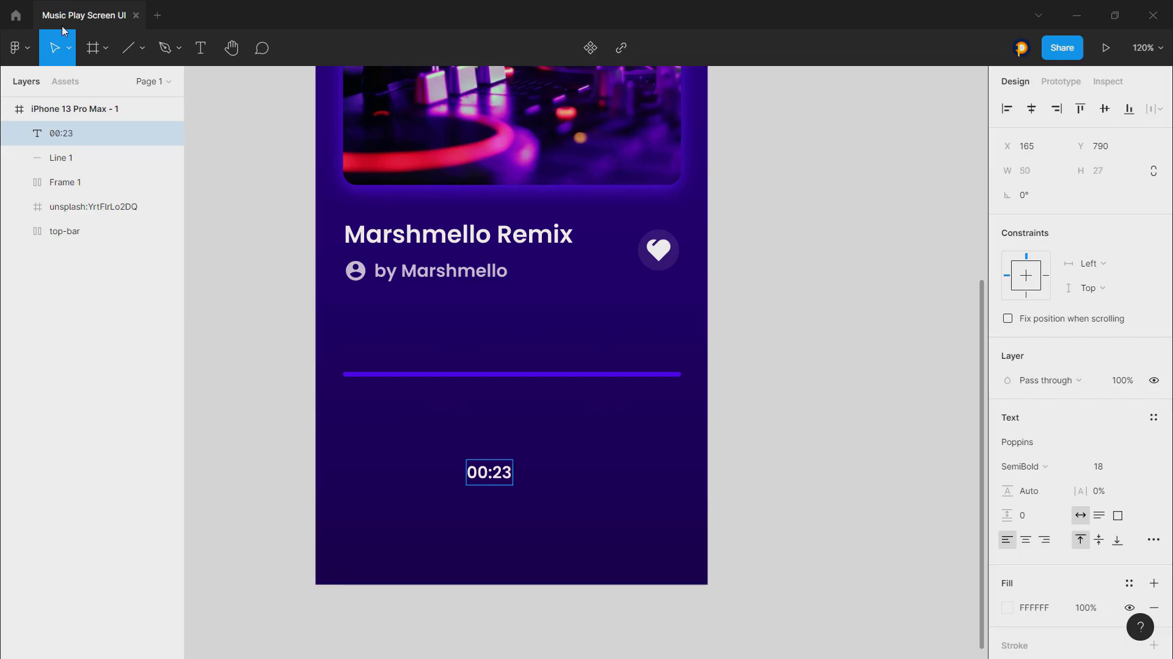
pyautogui.press('Escape')
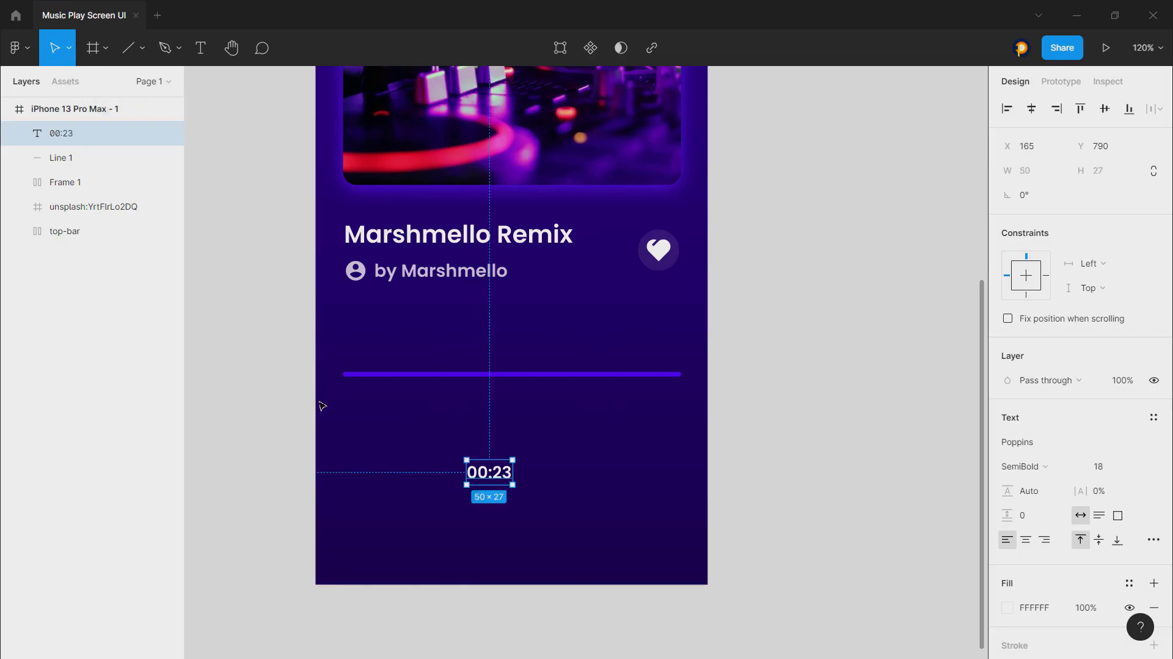
# - Scale the "00:23" text down to size 14.04 and place copies of it under both ends of the progress line
pyautogui.click(333, 396)
pyautogui.click(498, 474)
pyautogui.press('k')
pyautogui.moveTo(512, 460); pyautogui.dragTo(683, 404)
# - Change the time text under the progress line's right end to "03:13" and clear the selection
pyautogui.doubleClick(677, 401)
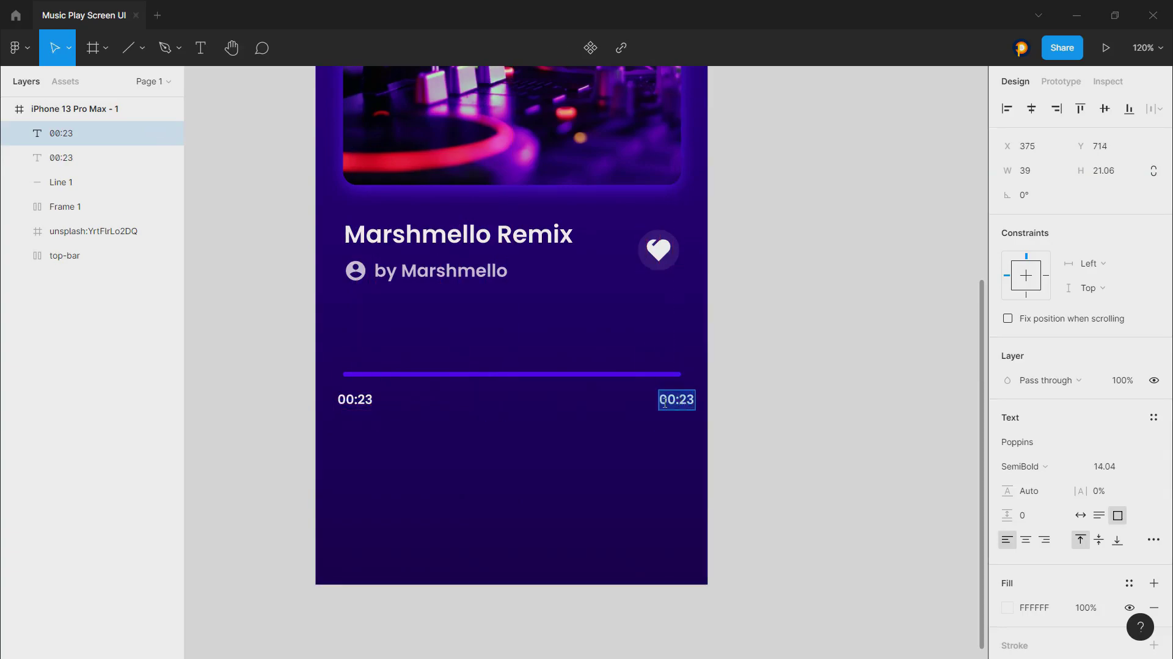
pyautogui.moveTo(676, 401); pyautogui.dragTo(685, 401)
pyautogui.write('3:1')
pyautogui.press('Escape')
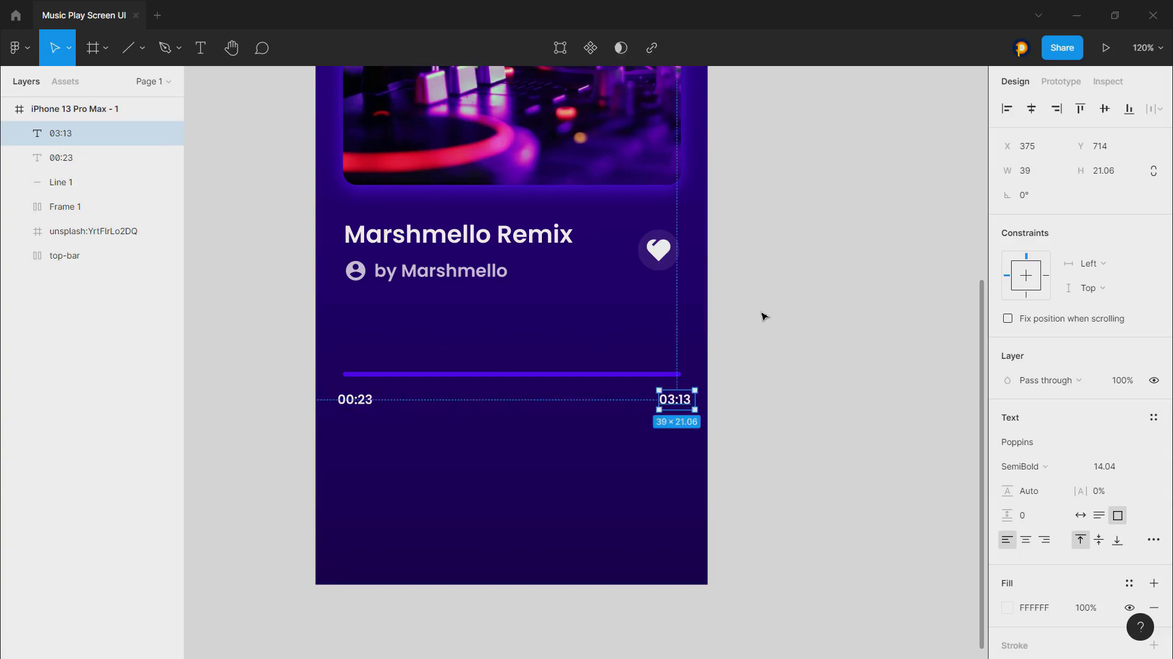
pyautogui.click(759, 329)
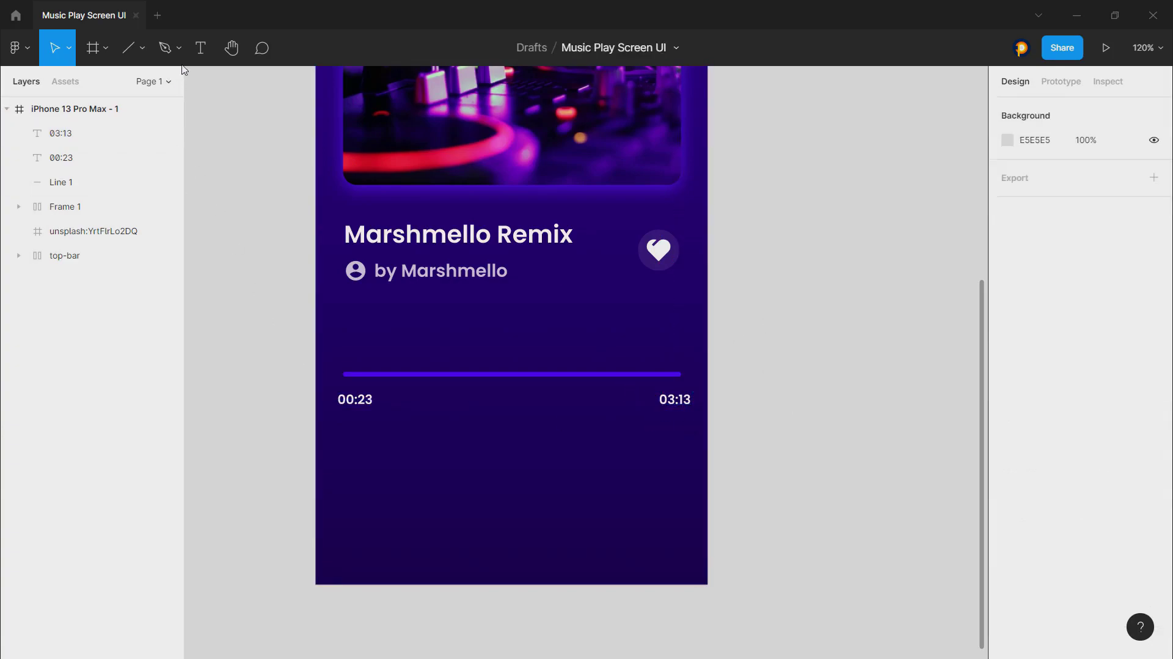
# - Draw a circle about 27 px in diameter on the progress line, roughly a quarter of the way along
pyautogui.click(141, 48)
pyautogui.click(126, 138)
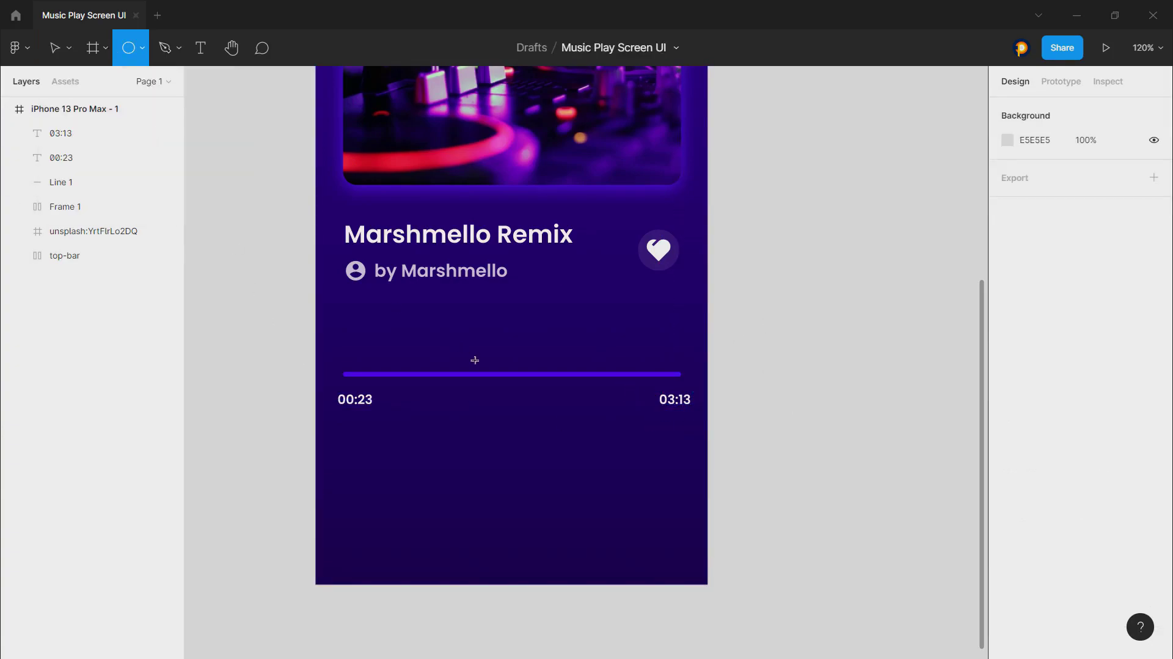
pyautogui.moveTo(422, 363); pyautogui.dragTo(450, 390)
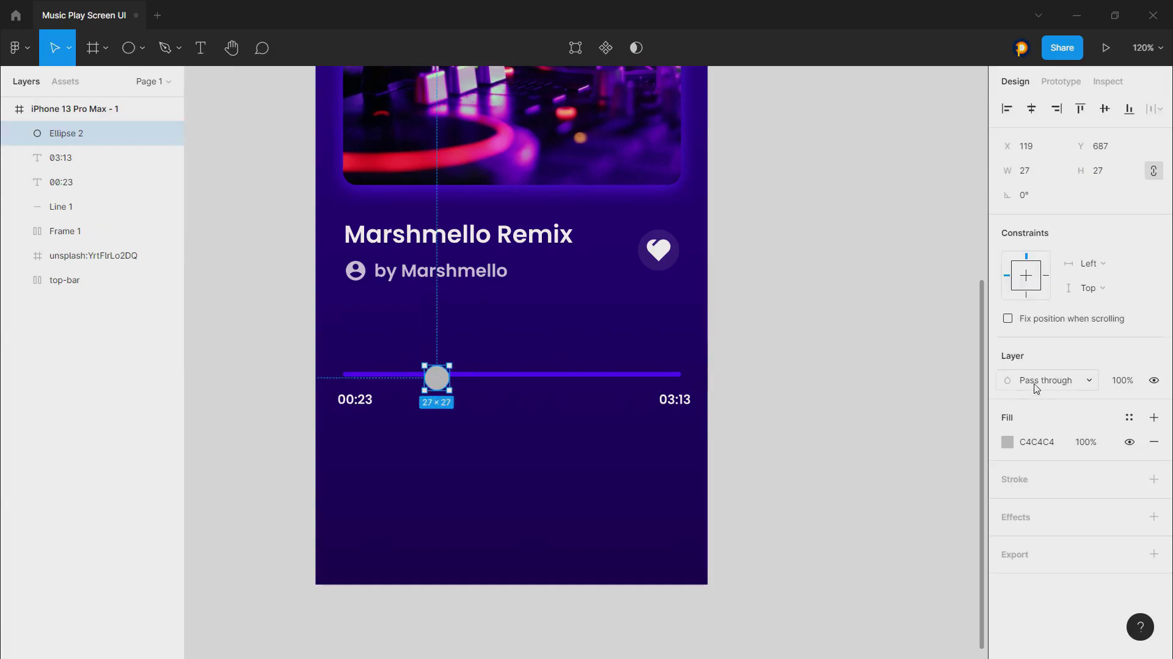
# - Fill the circle with the purple 3A03B1, sampled from the progress line's right end
pyautogui.click(1007, 445)
pyautogui.moveTo(824, 294); pyautogui.dragTo(824, 326)
pyautogui.click(827, 488)
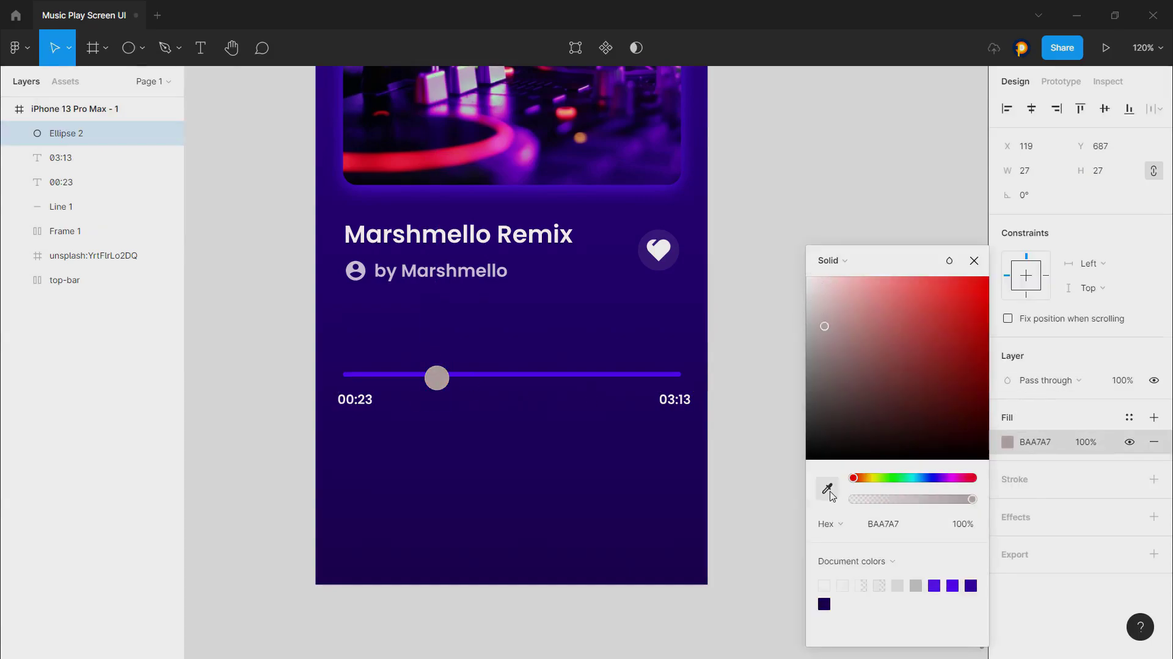
pyautogui.click(671, 374)
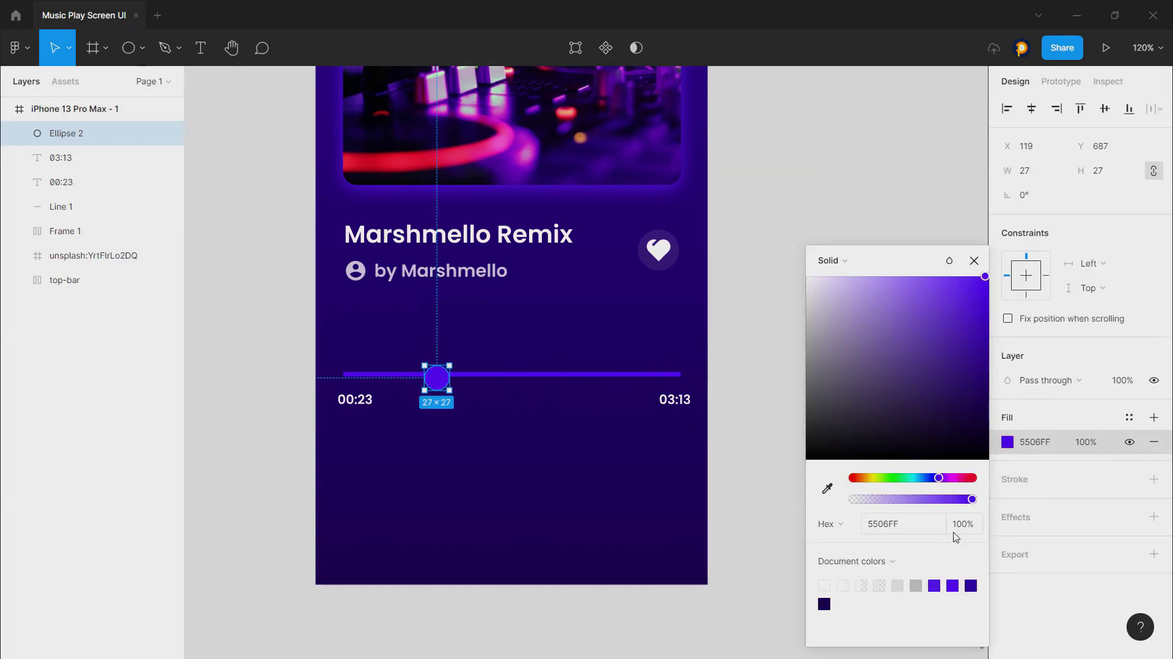
pyautogui.moveTo(946, 477); pyautogui.dragTo(945, 489)
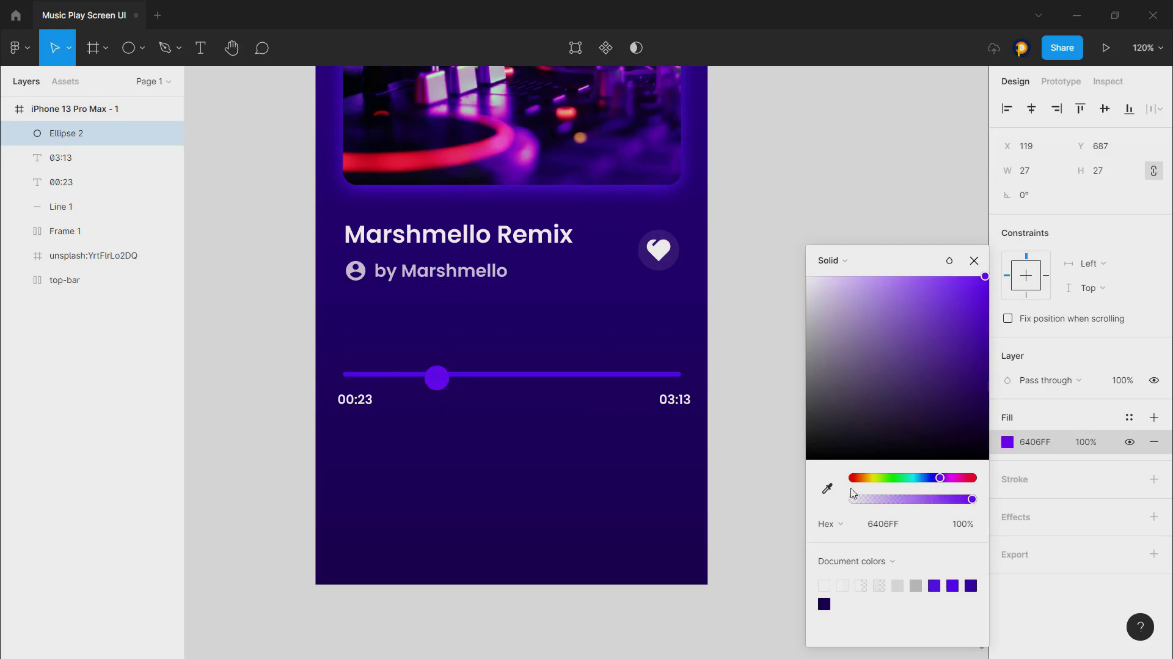
pyautogui.click(828, 487)
pyautogui.click(677, 377)
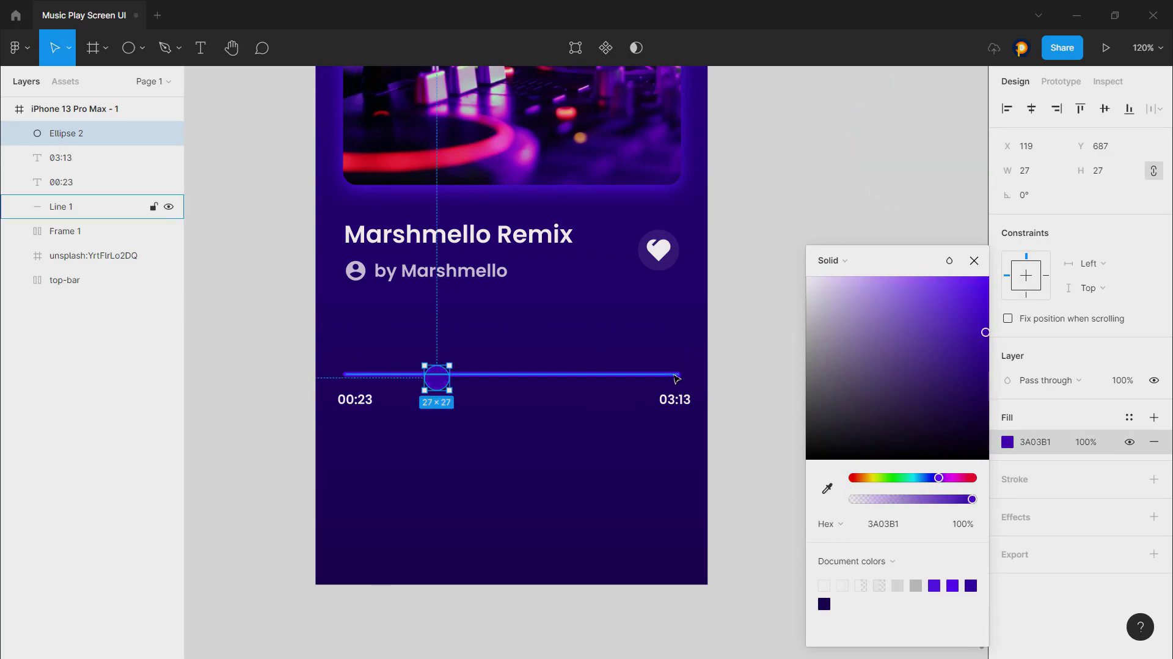
pyautogui.click(1029, 511)
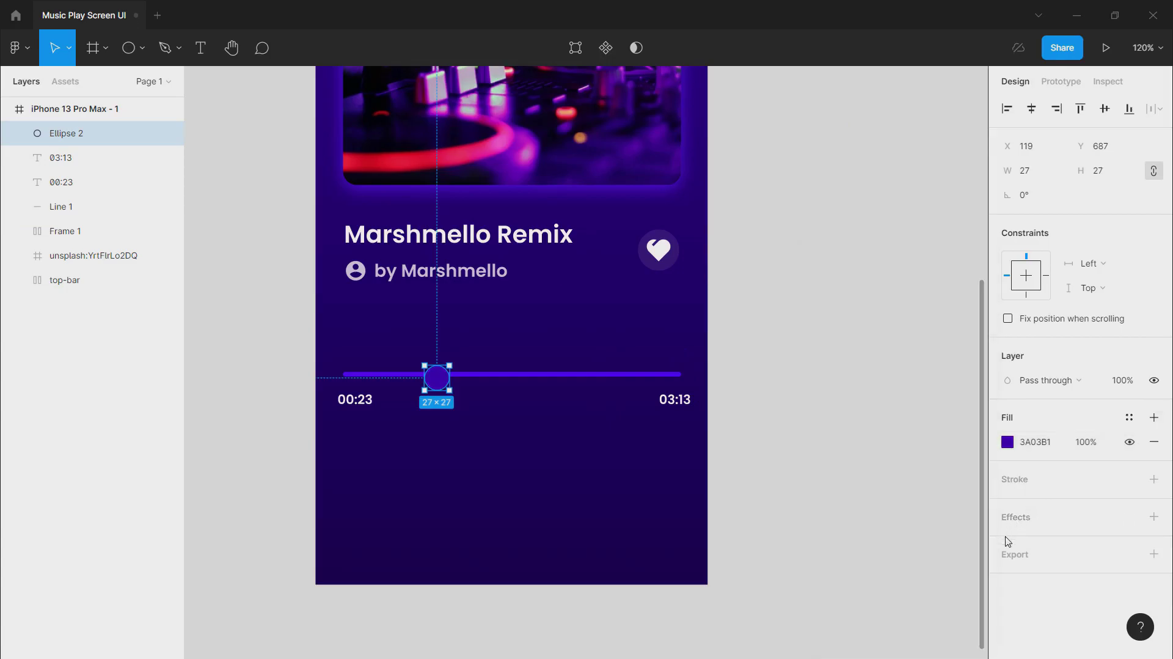
# - Remove the trial drop shadow from the circle and give it an inside stroke of 1 with a linear gradient
pyautogui.click(1015, 522)
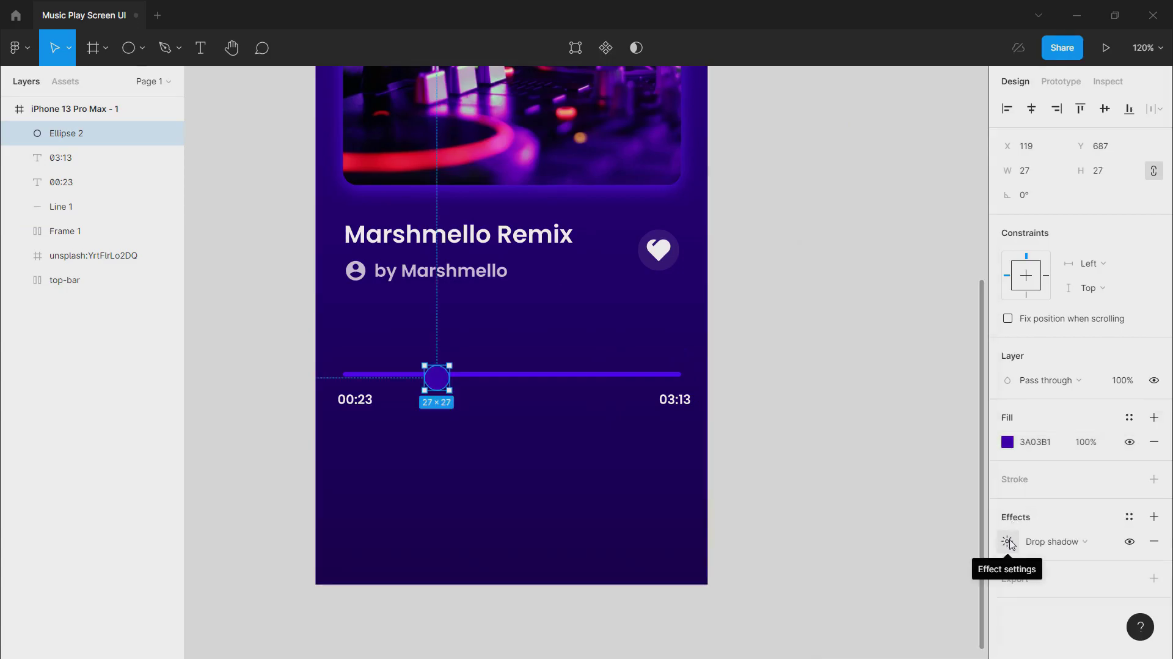
pyautogui.click(1154, 541)
pyautogui.click(1042, 484)
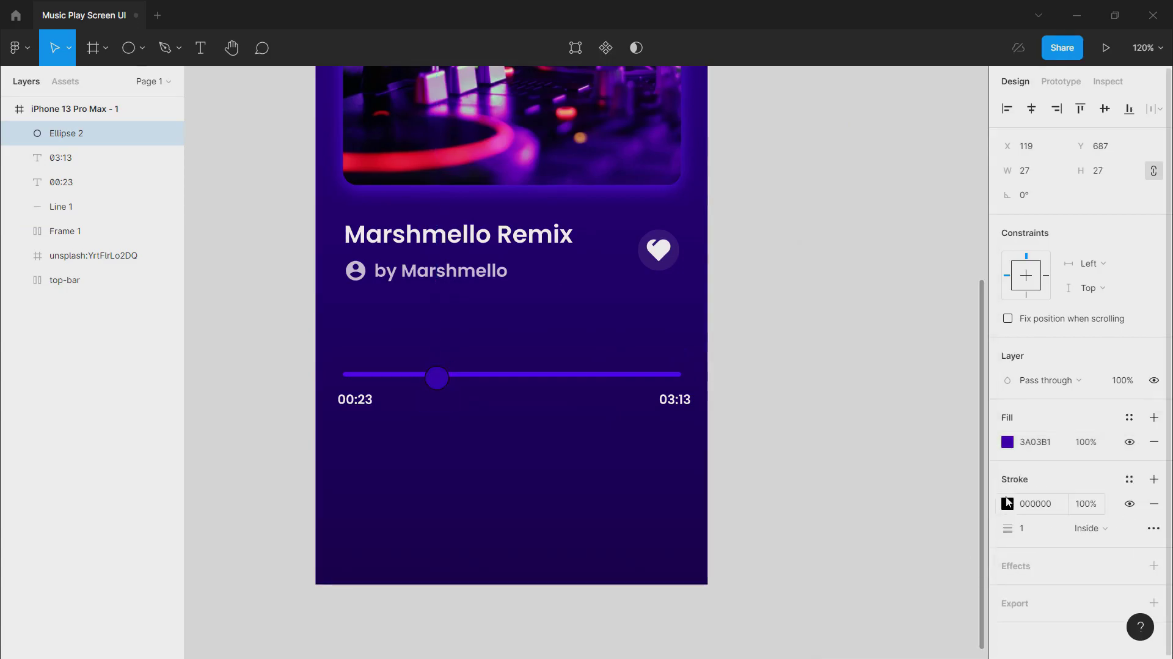
pyautogui.click(1007, 503)
pyautogui.click(832, 261)
pyautogui.click(841, 279)
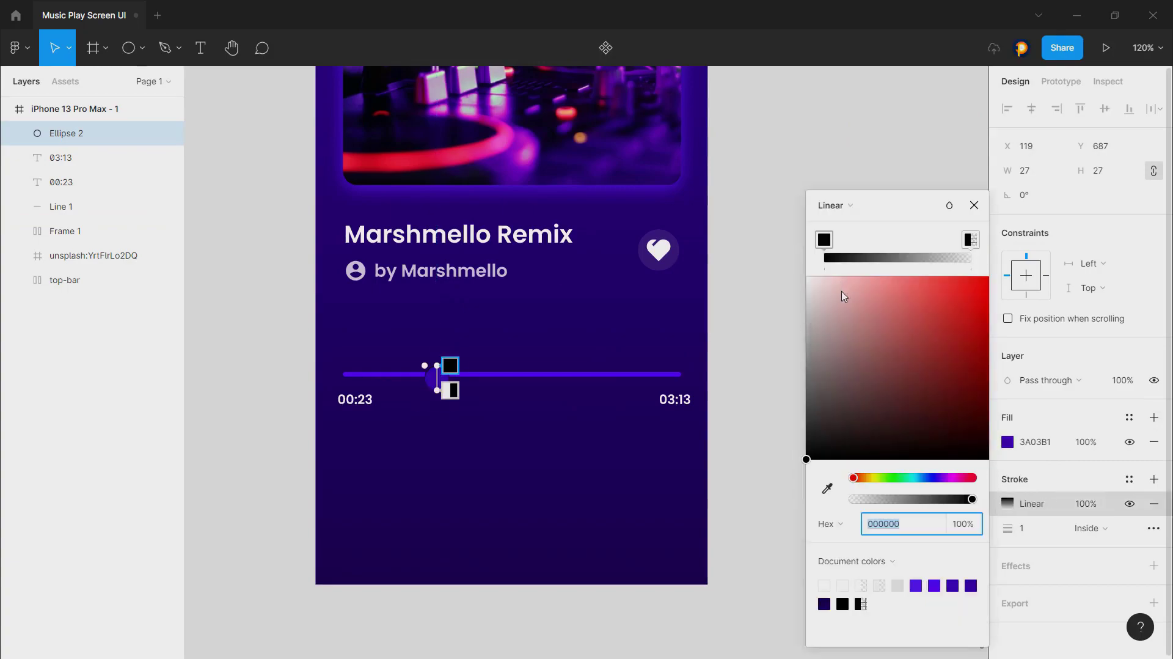
# - Set the circle's stroke gradient to run from a transparent stop to 5813EC
pyautogui.write('FFFFFF')
pyautogui.press('Return')
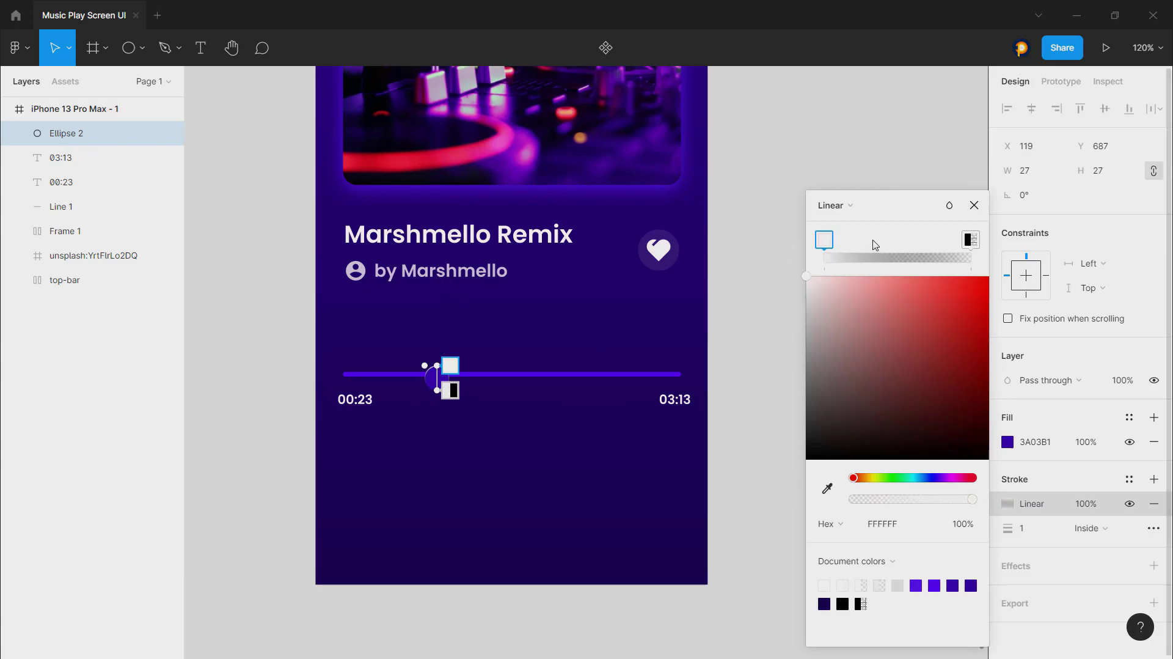
pyautogui.click(916, 585)
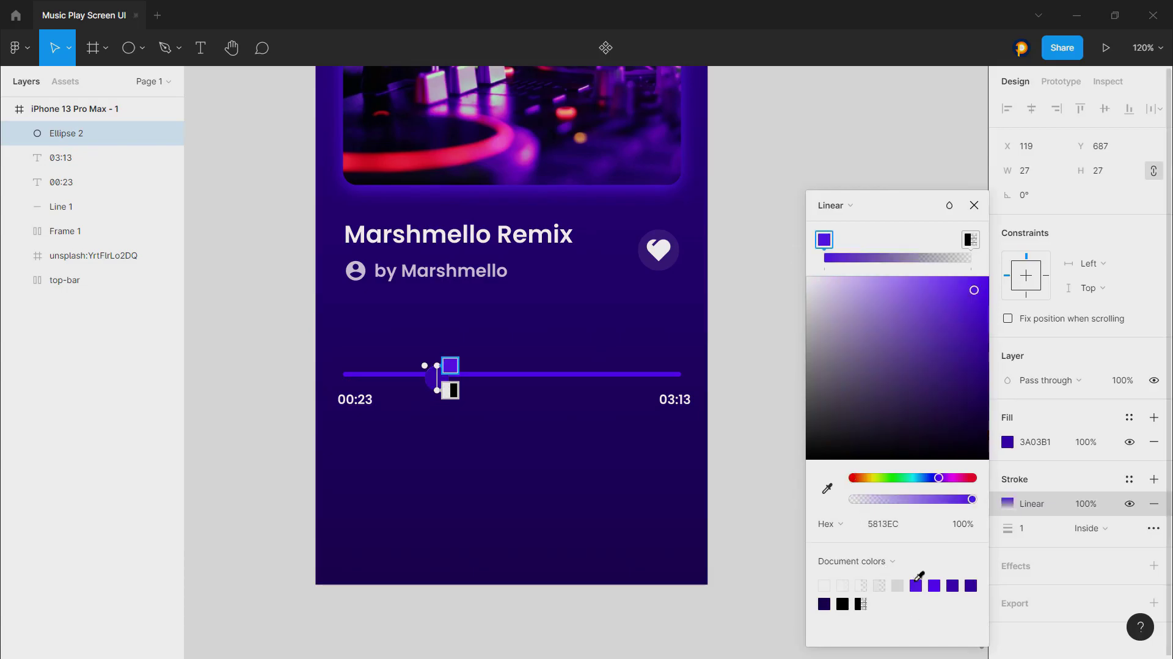
pyautogui.click(971, 239)
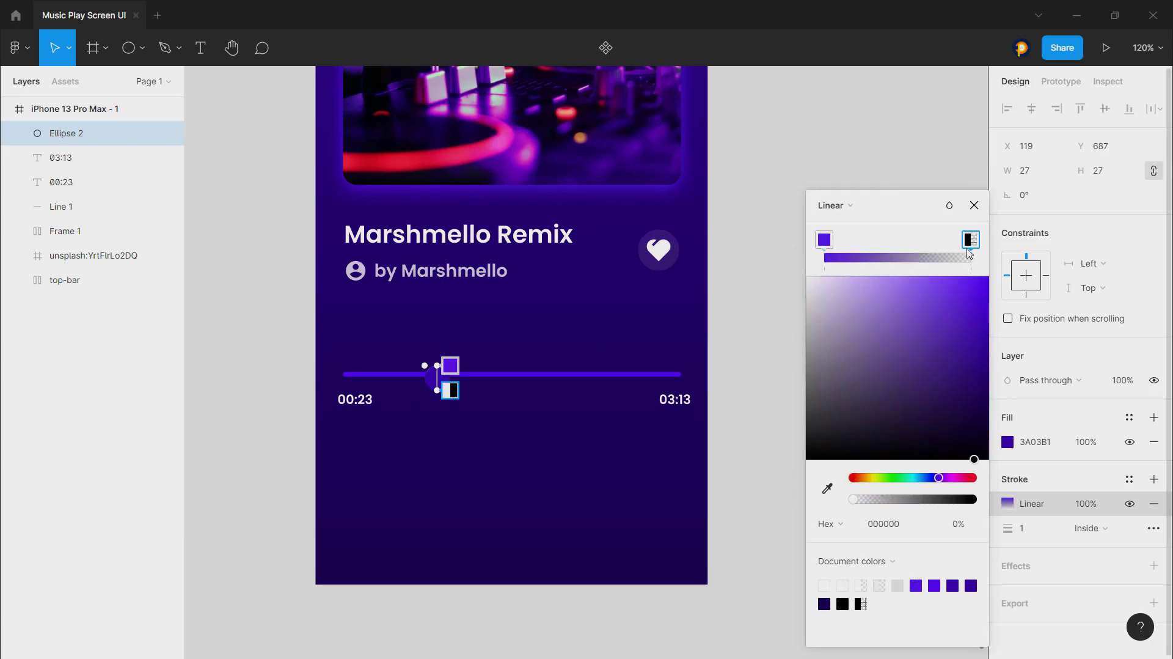
pyautogui.moveTo(825, 240)
pyautogui.mouseDown()
pyautogui.moveTo(915, 240)
pyautogui.moveTo(824, 240)
pyautogui.mouseUp()
pyautogui.moveTo(915, 239); pyautogui.dragTo(971, 239)
# - Tilt the stroke gradient diagonally across the circle, close the colour settings, and leave the circle selected
pyautogui.moveTo(437, 366); pyautogui.dragTo(441, 393)
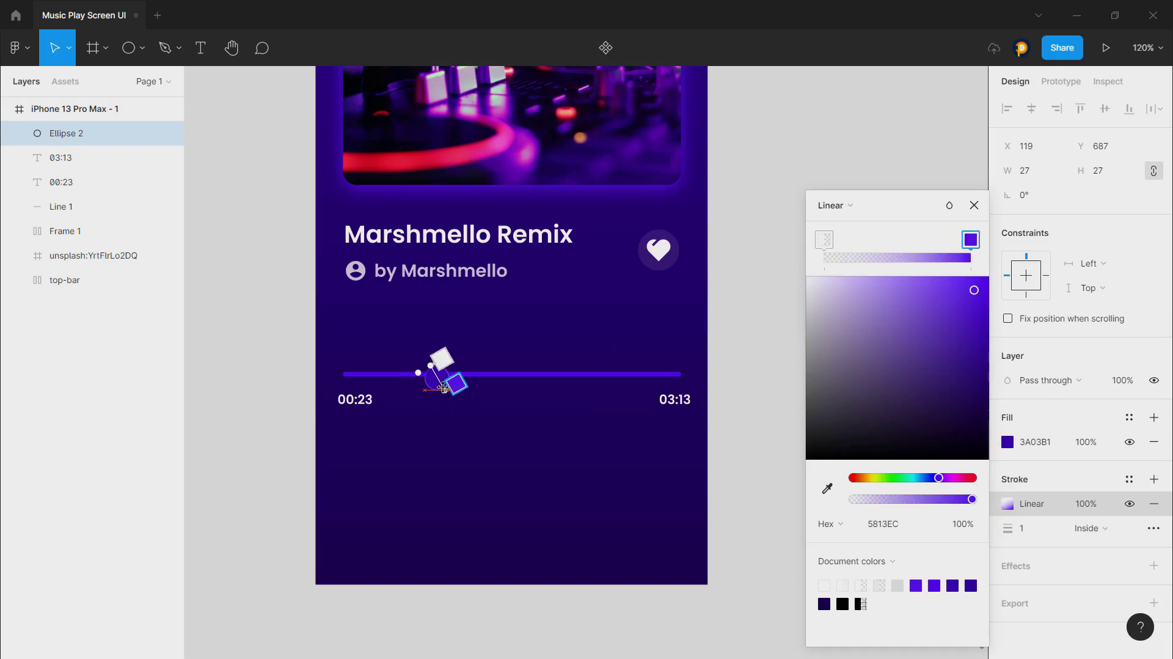
pyautogui.click(974, 205)
pyautogui.click(790, 210)
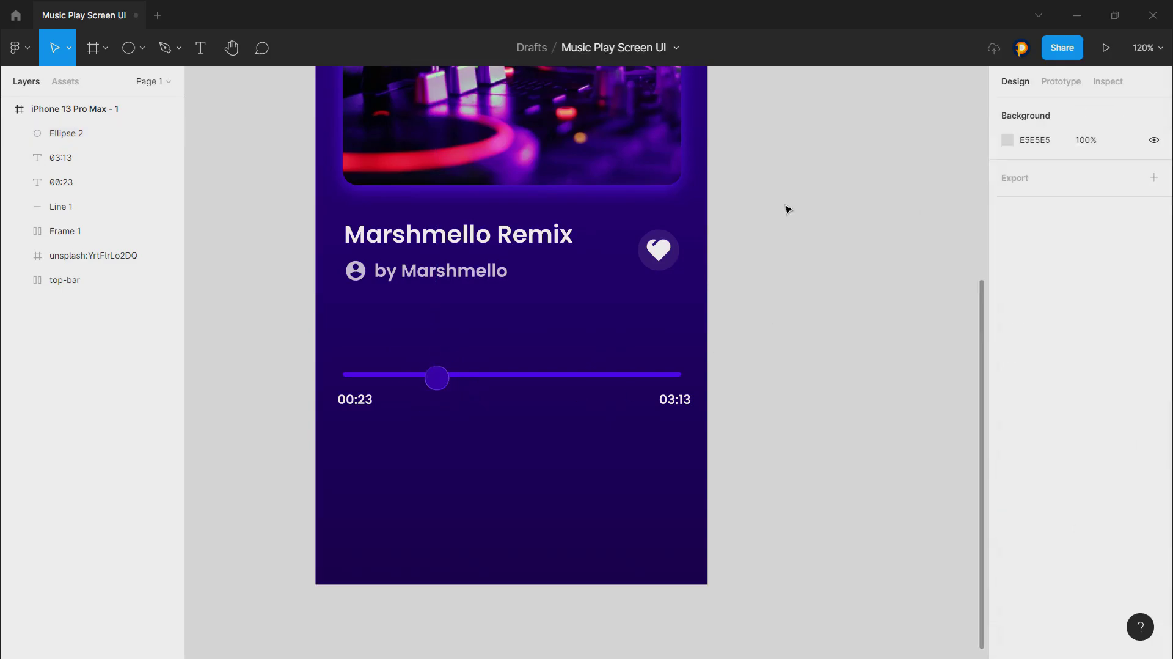
pyautogui.click(448, 379)
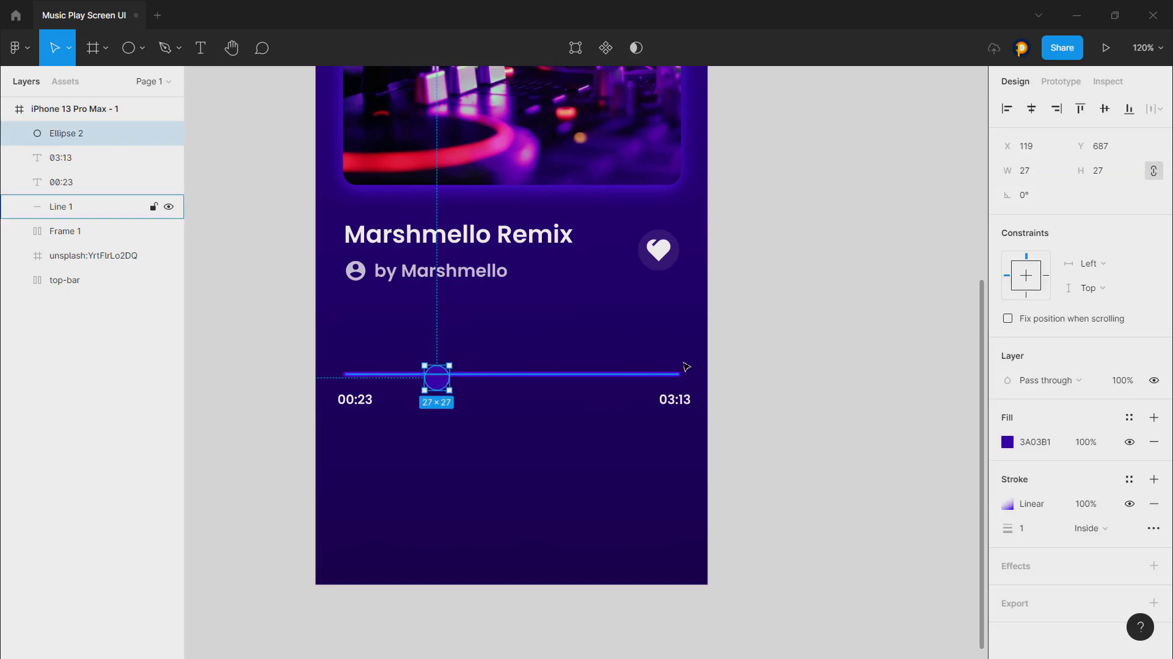
# - Move the slider circle up onto the progress line, at X 118 and Y 683, and keep it selected
pyautogui.click(803, 330)
pyautogui.click(437, 383)
pyautogui.moveTo(438, 383); pyautogui.dragTo(461, 391)
pyautogui.scroll(5, 438, 381)
pyautogui.click(548, 497)
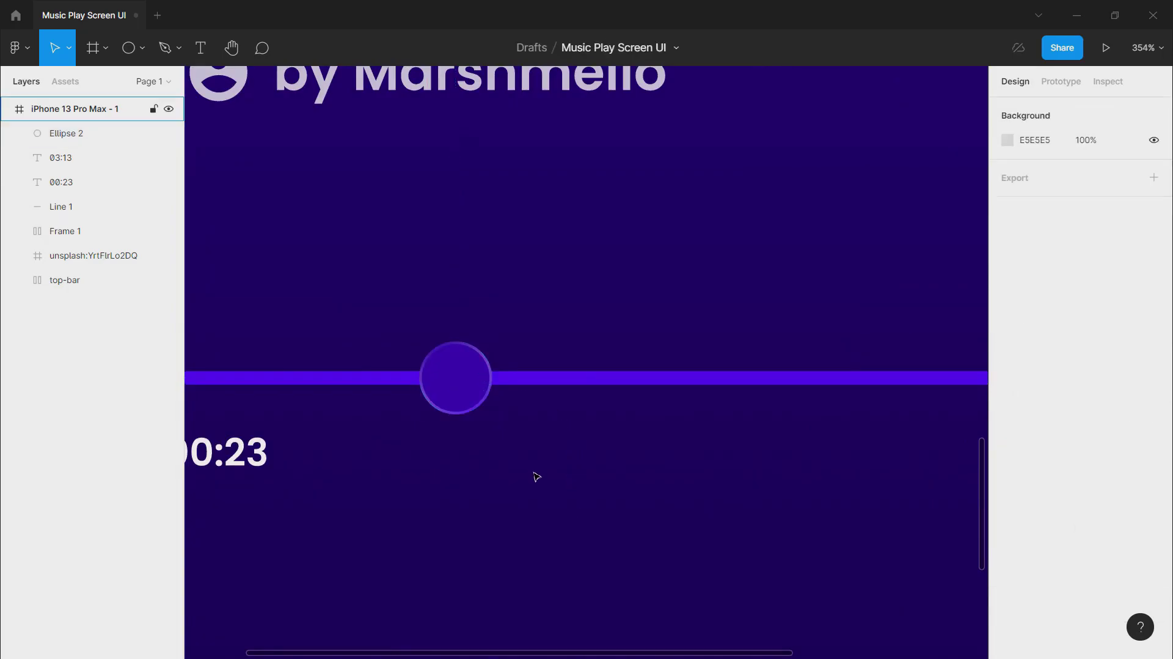
pyautogui.keyDown('ctrl'); pyautogui.scroll(-5, 532, 472); pyautogui.keyUp('ctrl')
pyautogui.click(505, 434)
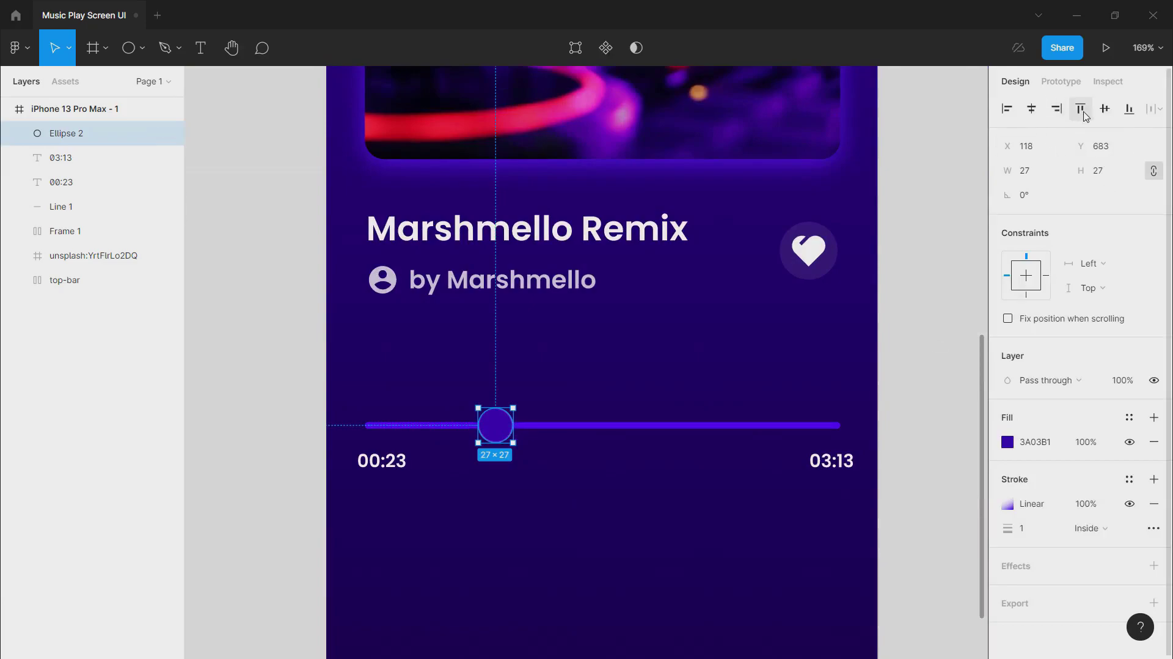
# - Align the circle and the progress line with each other along their vertical centres, undoing the alignment of the circle alone
pyautogui.click(1105, 108)
pyautogui.hotkey('ctrl', 'z')
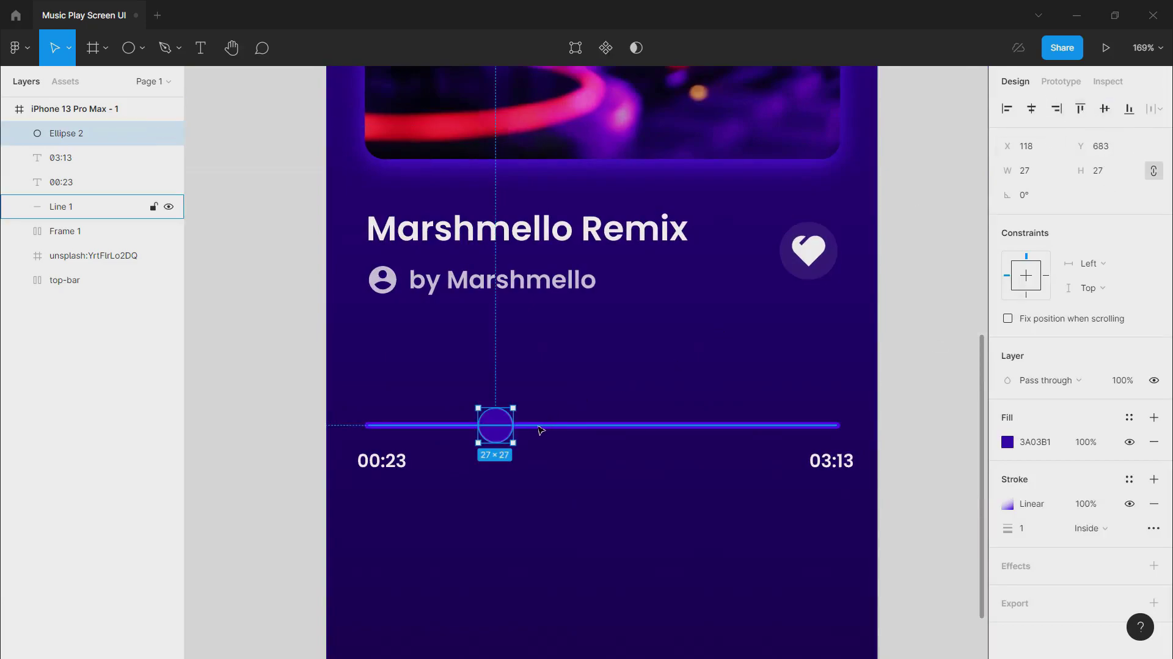
pyautogui.keyDown('shift'); pyautogui.click(540, 426); pyautogui.keyUp('shift')
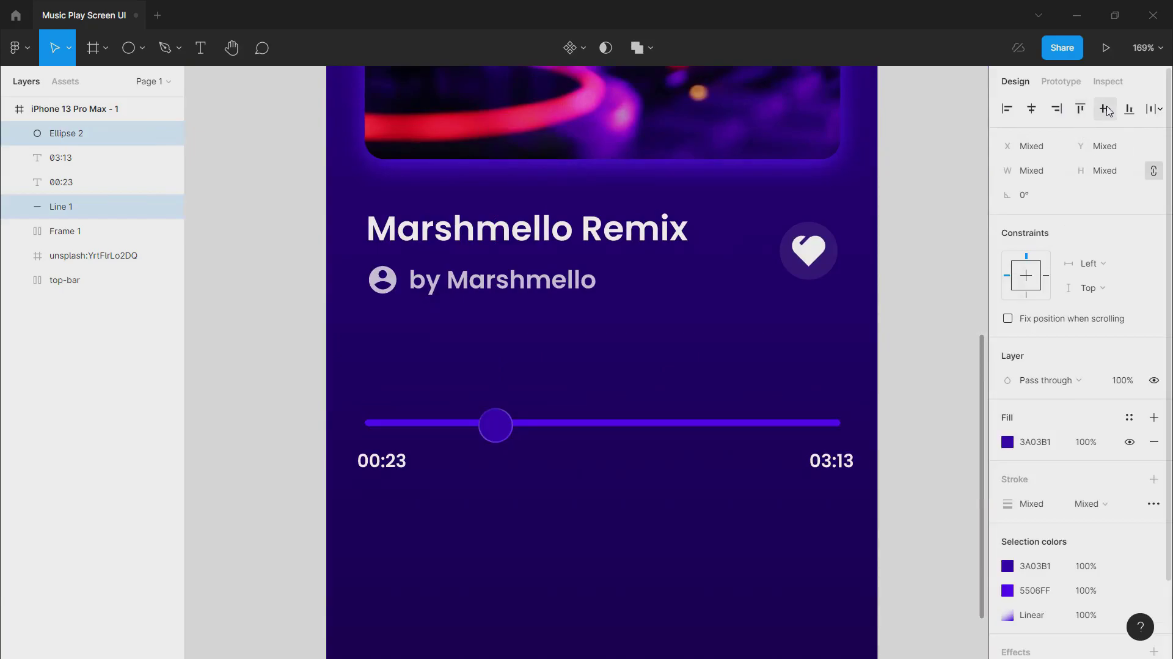
pyautogui.click(940, 357)
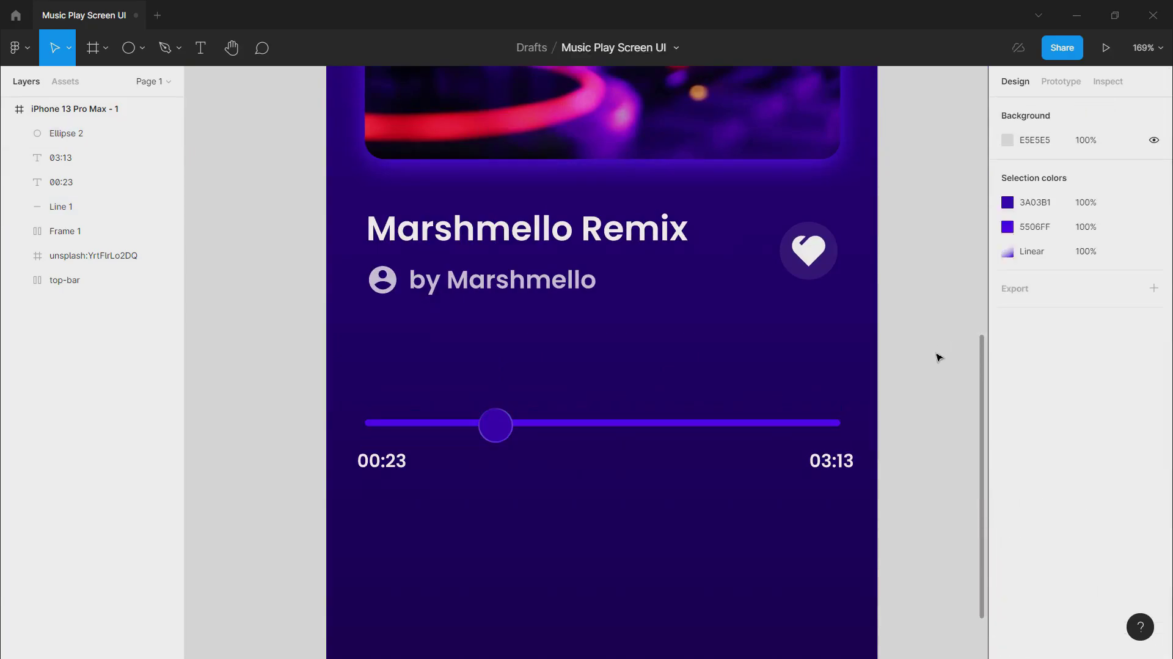
# - Move the 00:23 and 03:13 time labels up together to Y 713 and deselect them
pyautogui.click(843, 463)
pyautogui.keyDown('shift'); pyautogui.click(390, 463); pyautogui.keyUp('shift')
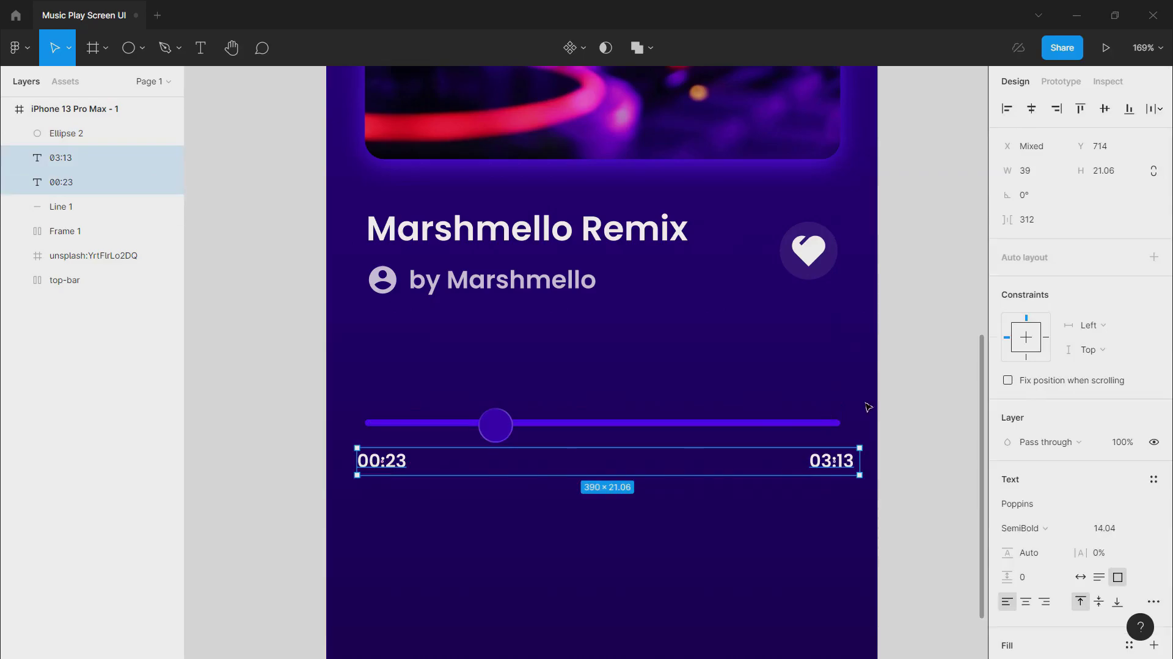
pyautogui.press('Up')
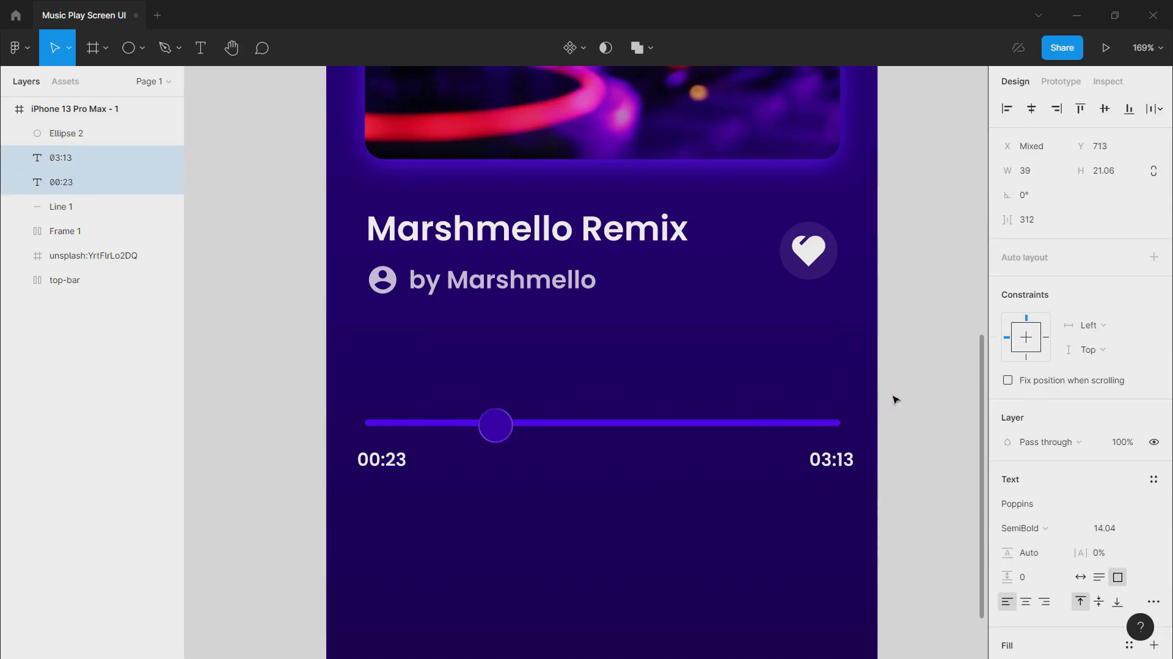
pyautogui.click(896, 400)
pyautogui.scroll(-5, 728, 385)
pyautogui.scroll(-2, 617, 306)
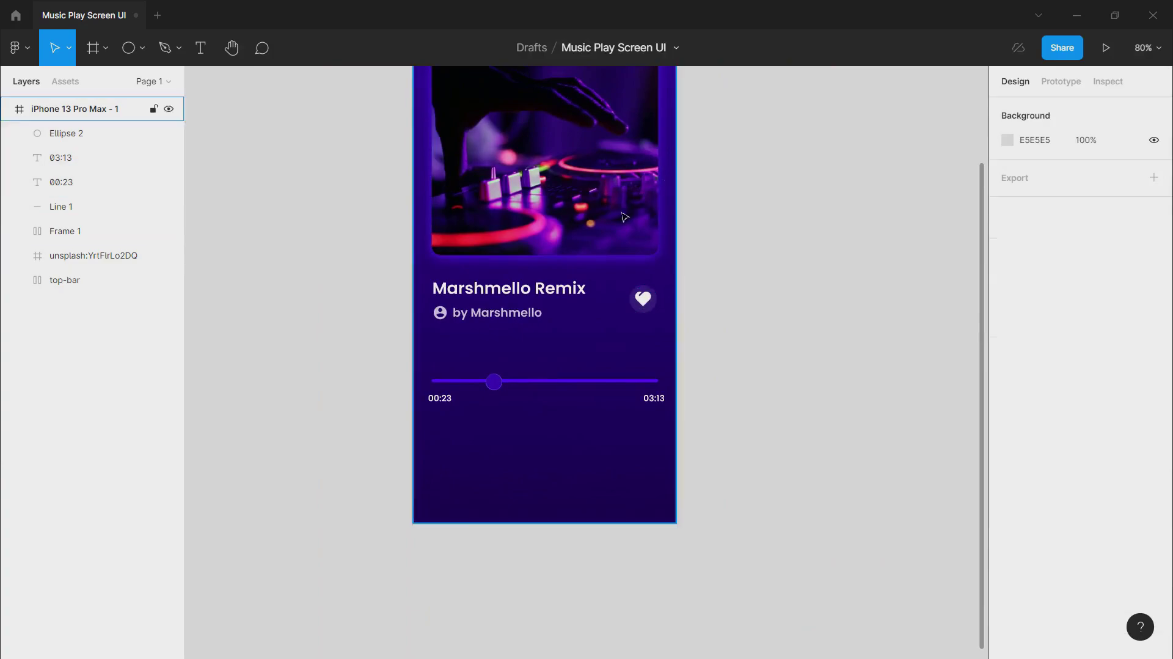
pyautogui.scroll(1, 560, 374)
pyautogui.scroll(2, 467, 495)
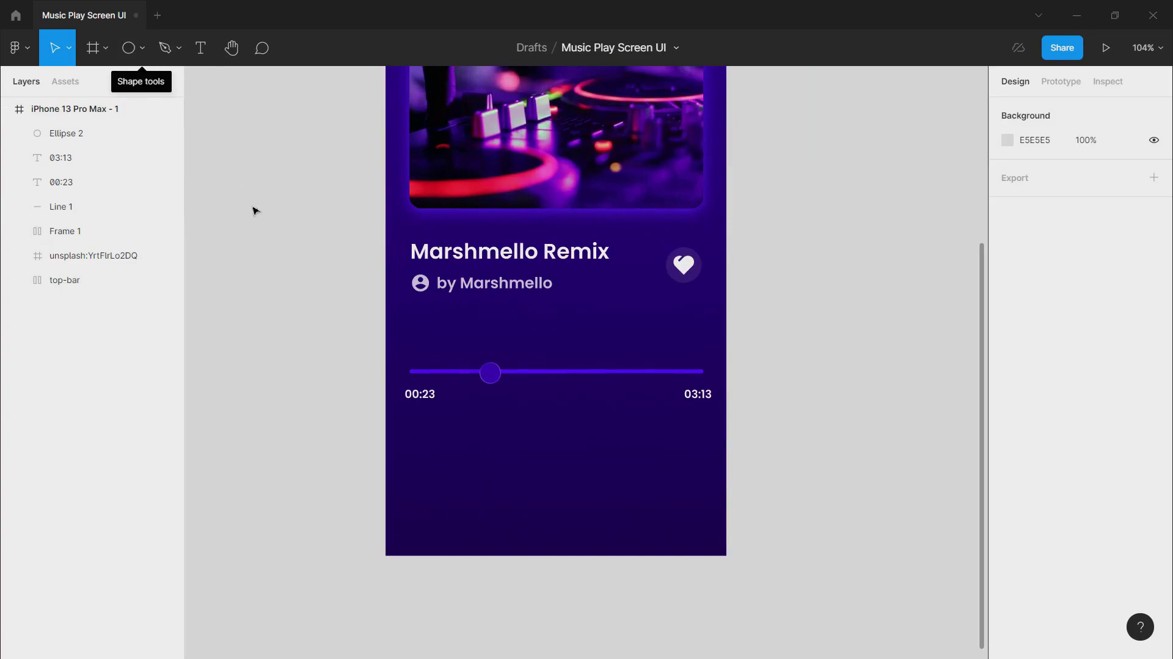
# - Search the Remix Icon plugin for BACK, insert the small filled skip-back icon, and place it below the slider at X 192, Y 705
pyautogui.rightClick(476, 462)
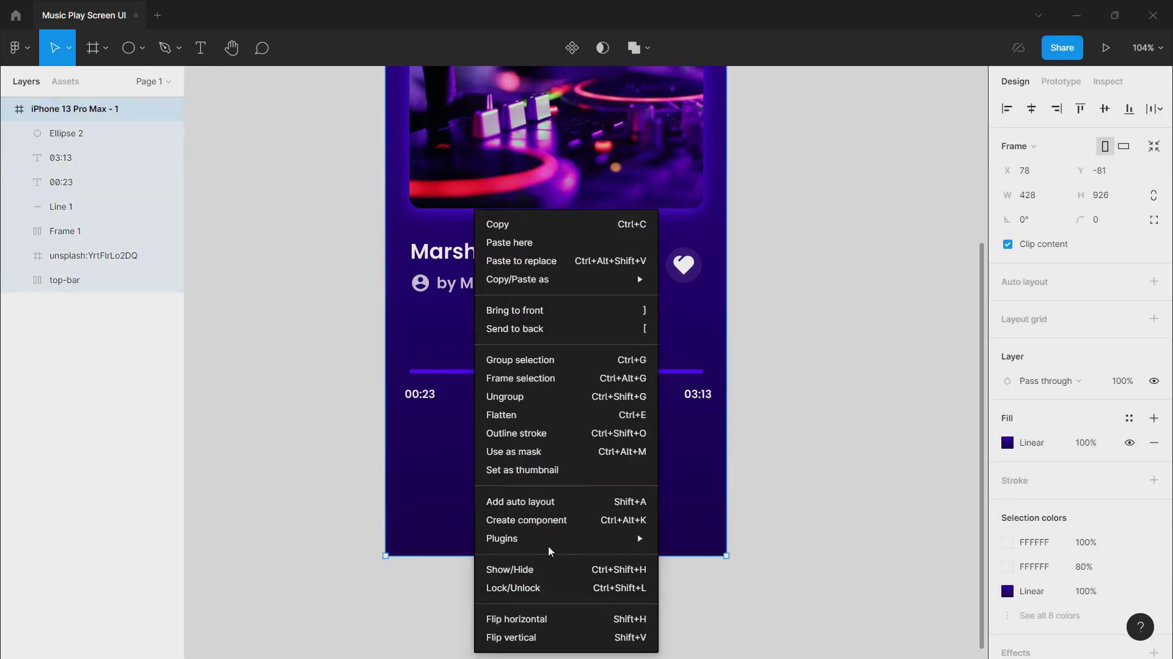
pyautogui.moveTo(557, 539)
pyautogui.click(697, 401)
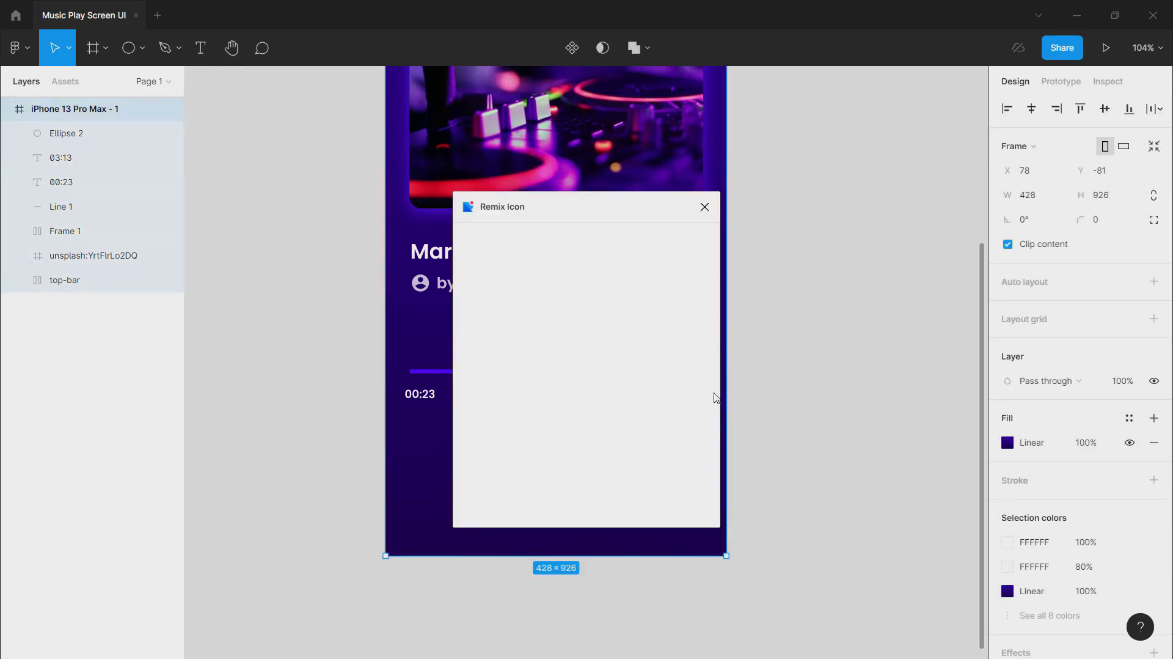
pyautogui.write('BACK')
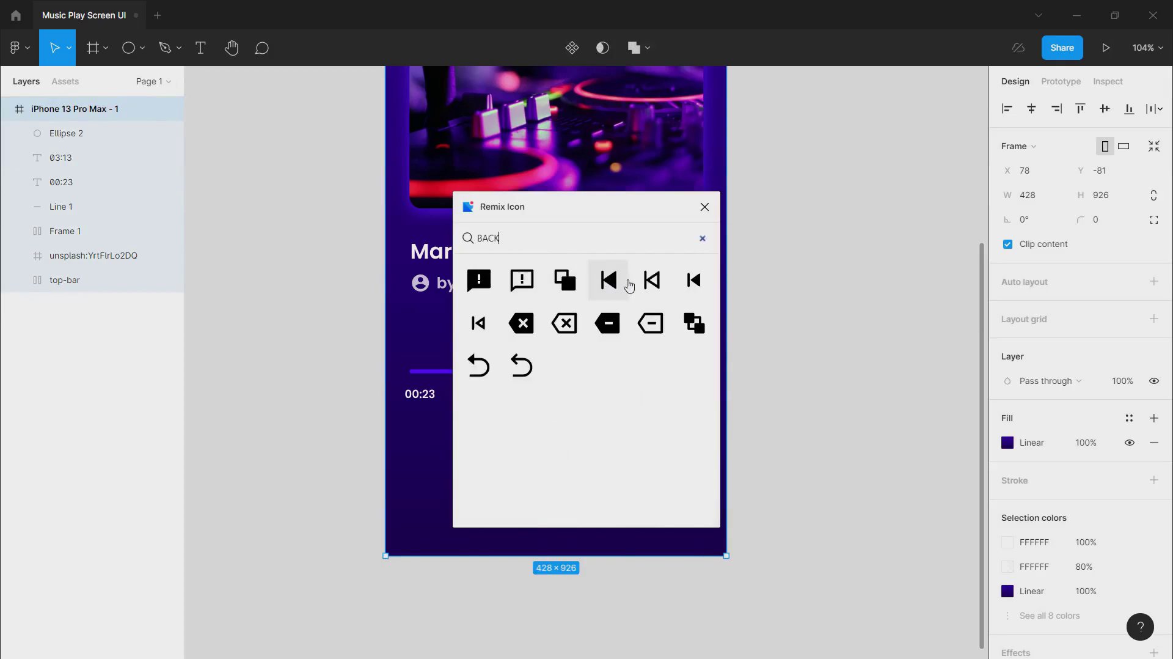
pyautogui.click(694, 282)
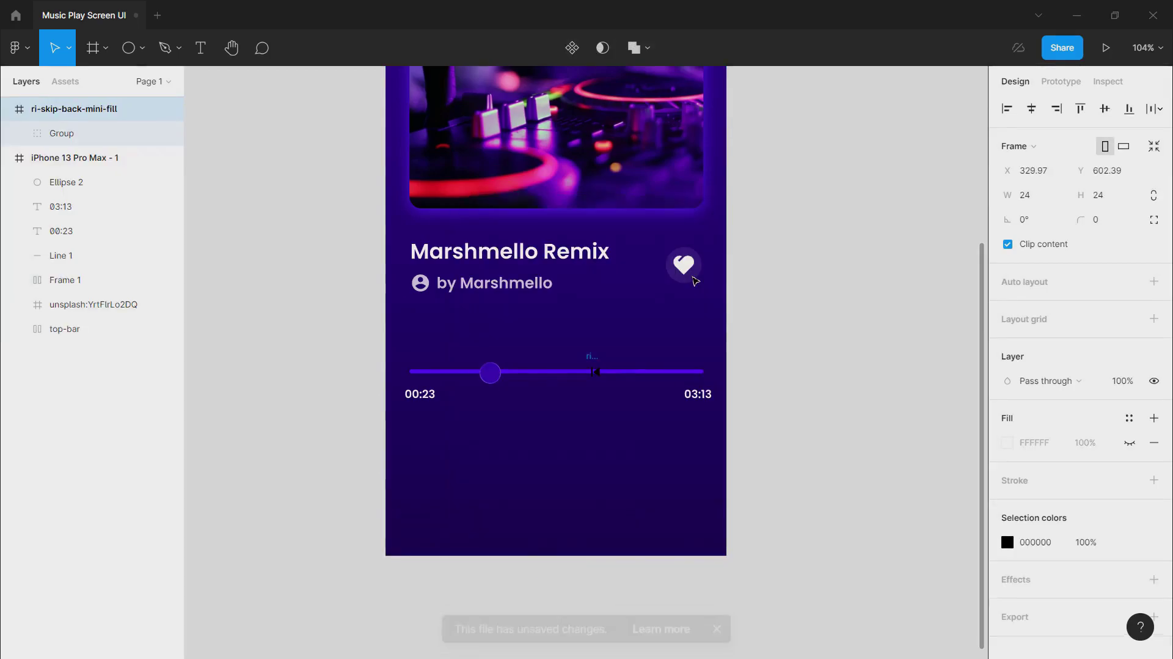
pyautogui.moveTo(598, 374); pyautogui.dragTo(488, 455)
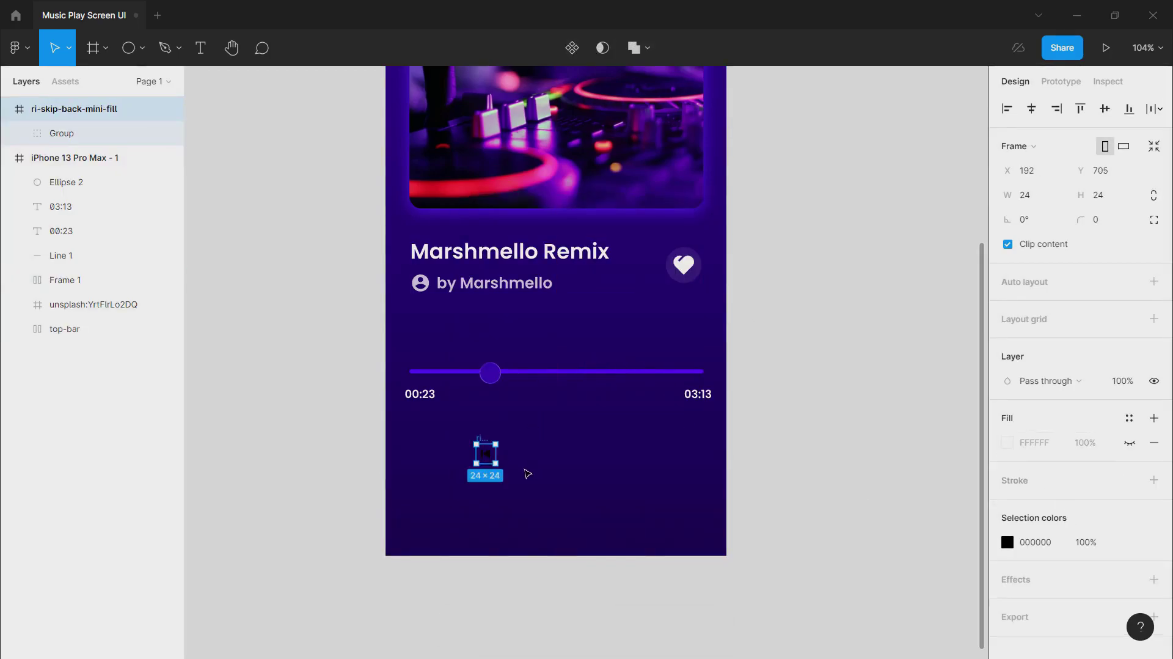
# - Reopen the Remix Icon plugin, search it for BACK again, and clear the search
pyautogui.click(587, 459)
pyautogui.rightClick(589, 456)
pyautogui.moveTo(636, 538)
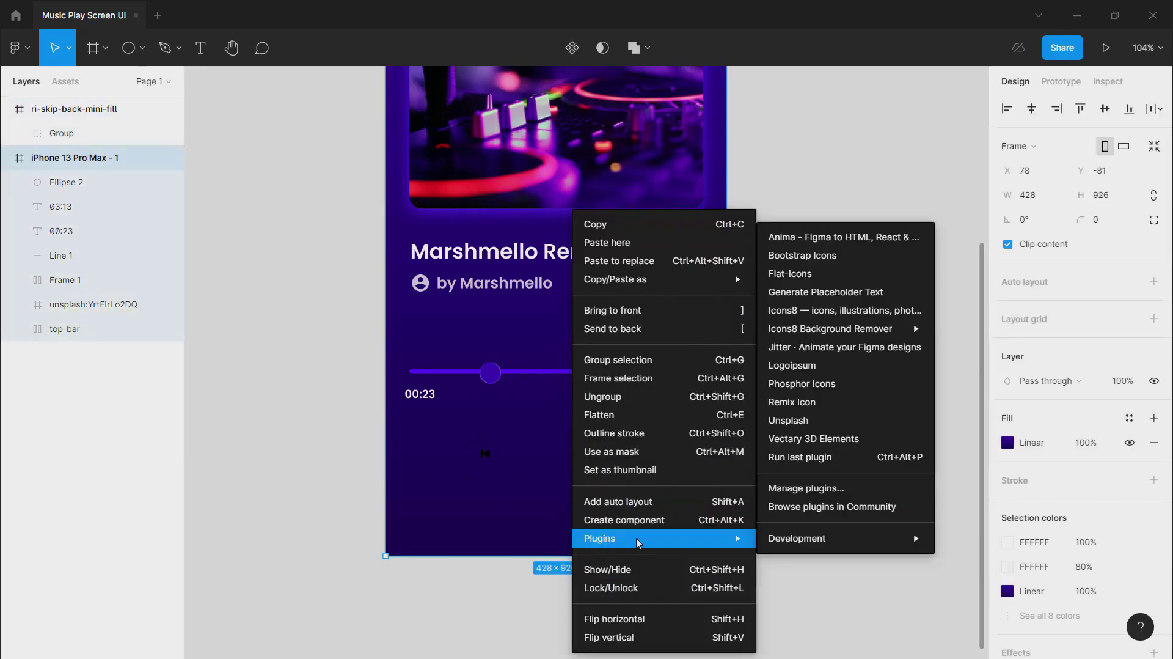
pyautogui.click(794, 402)
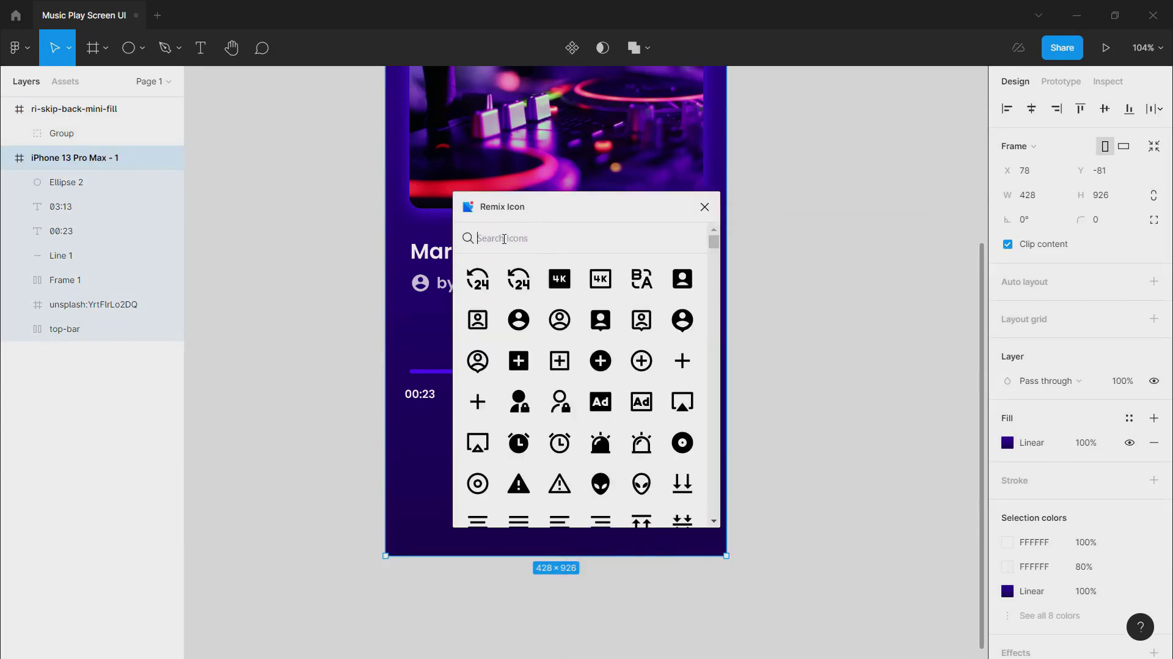
pyautogui.scroll(-4, 601, 360)
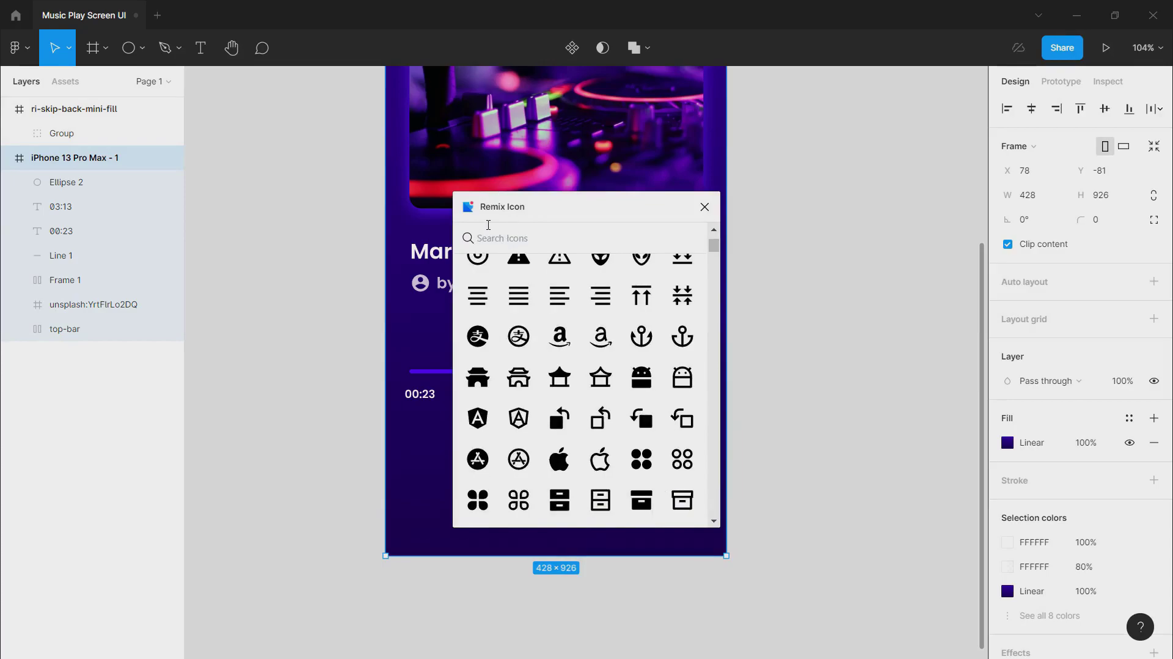
pyautogui.write('BACKK')
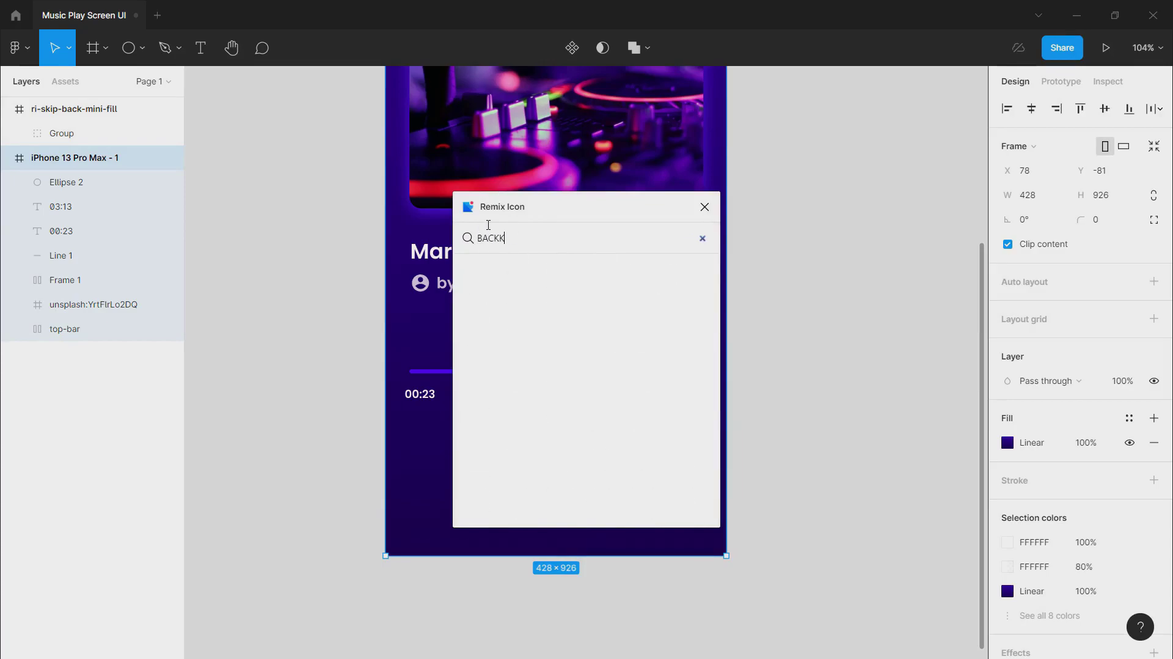
pyautogui.press('BackSpace')
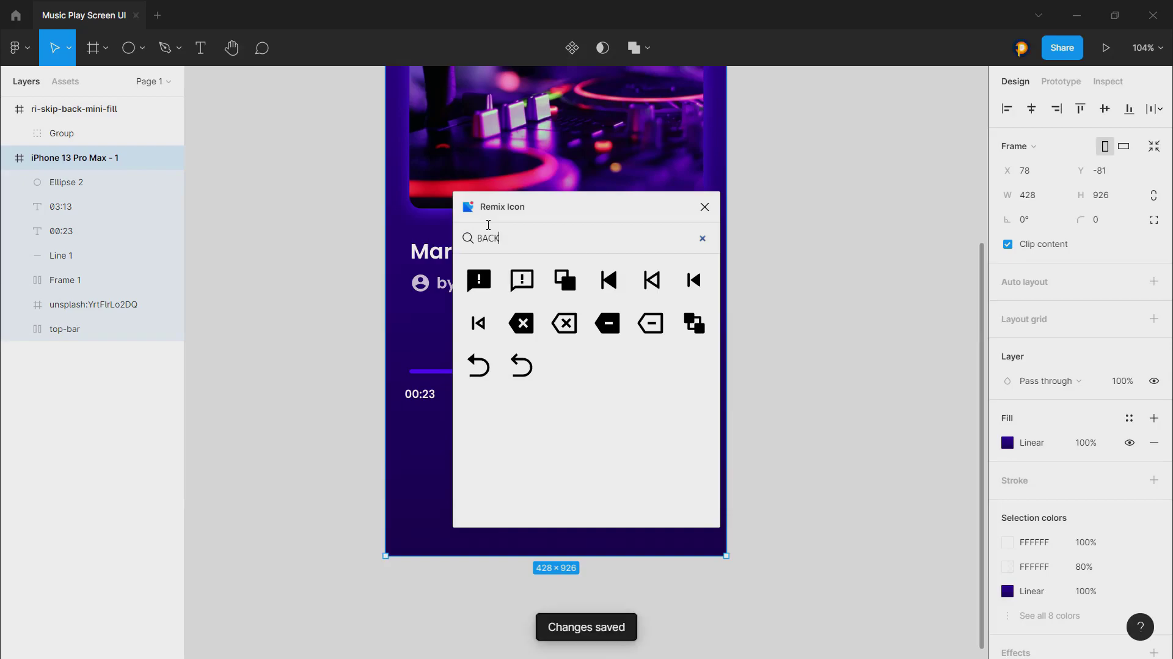
pyautogui.doubleClick(489, 225)
pyautogui.press('BackSpace')
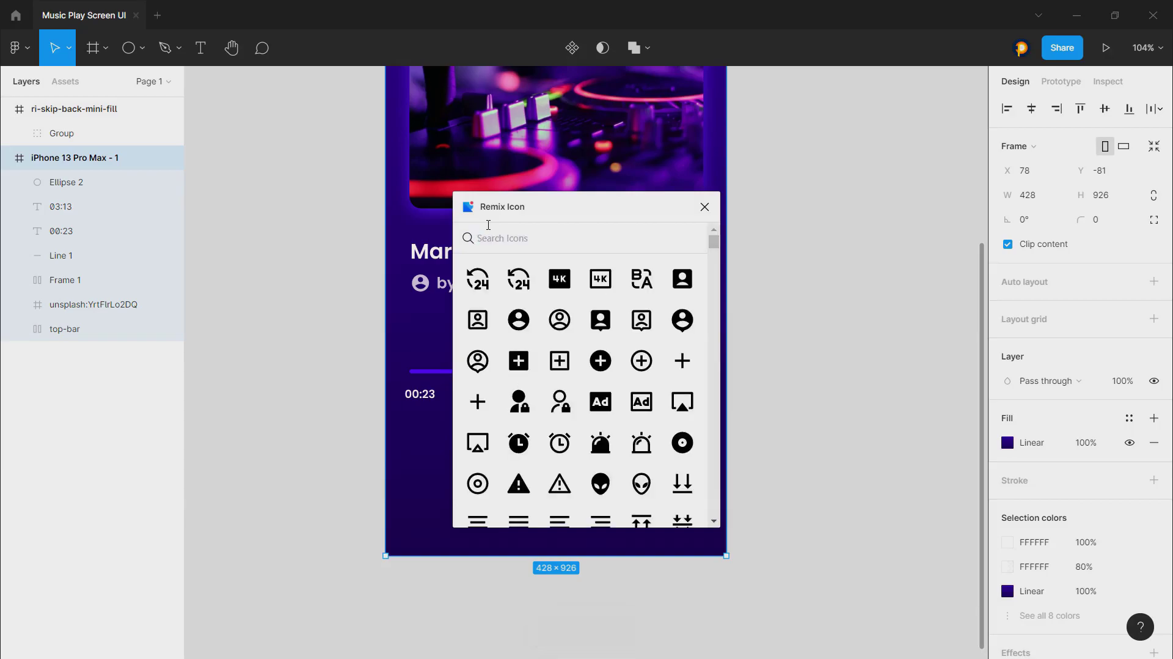
# - Look through the Remix Icon library for another control icon, trying the searches "bef" and "toggl", and close the plugin
pyautogui.write('bef')
pyautogui.press('BackSpace')
pyautogui.press('BackSpace')
pyautogui.press('BackSpace')
pyautogui.press('BackSpace')
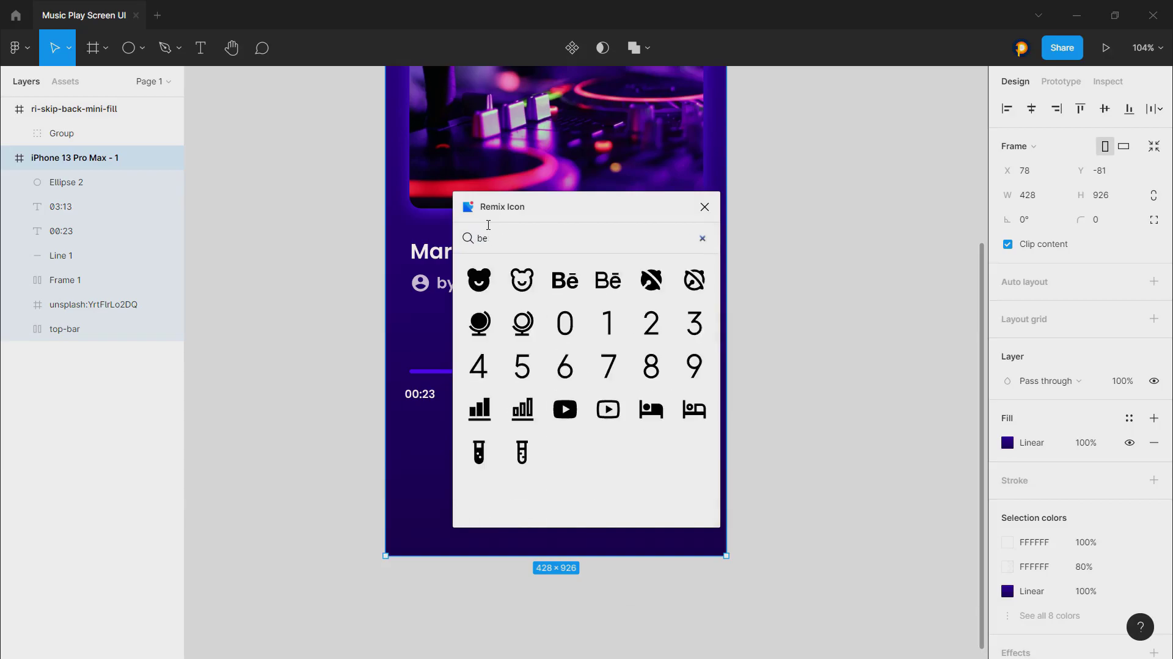
pyautogui.scroll(-5, 543, 337)
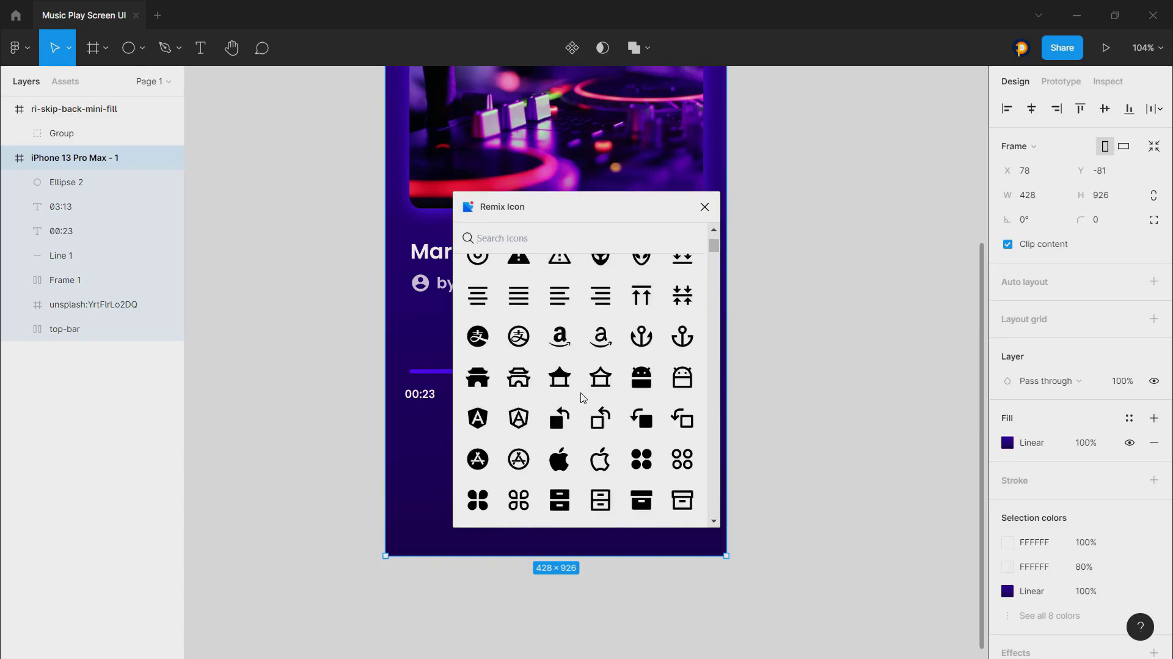
pyautogui.scroll(-1, 583, 398)
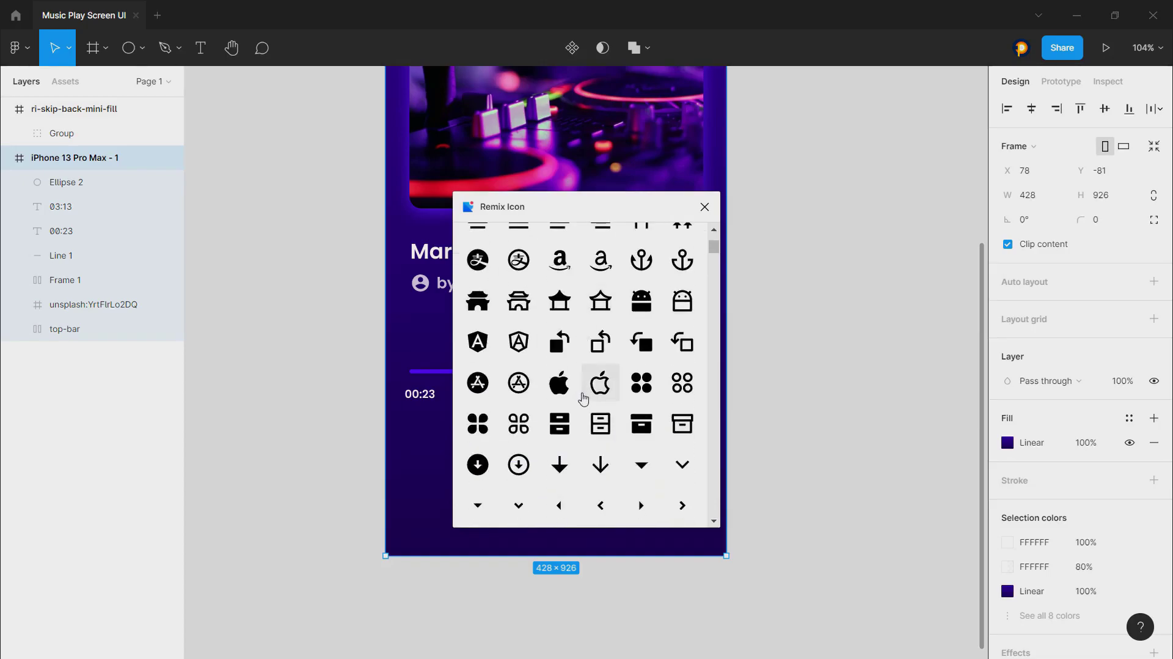
pyautogui.scroll(-5, 583, 399)
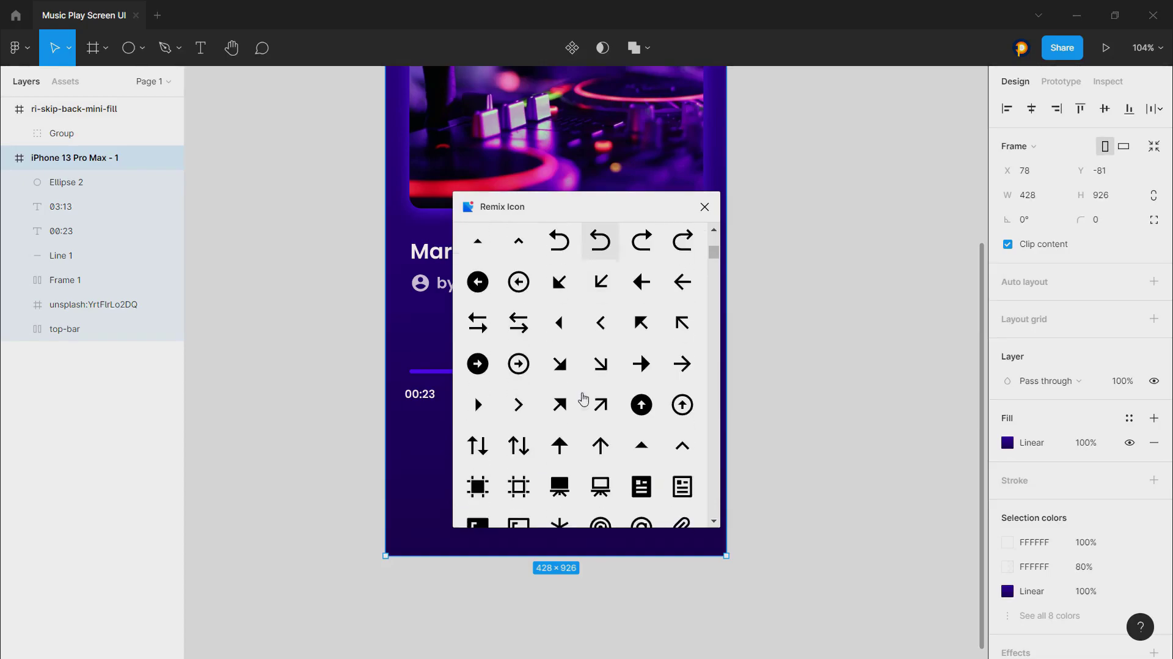
pyautogui.scroll(-8, 583, 398)
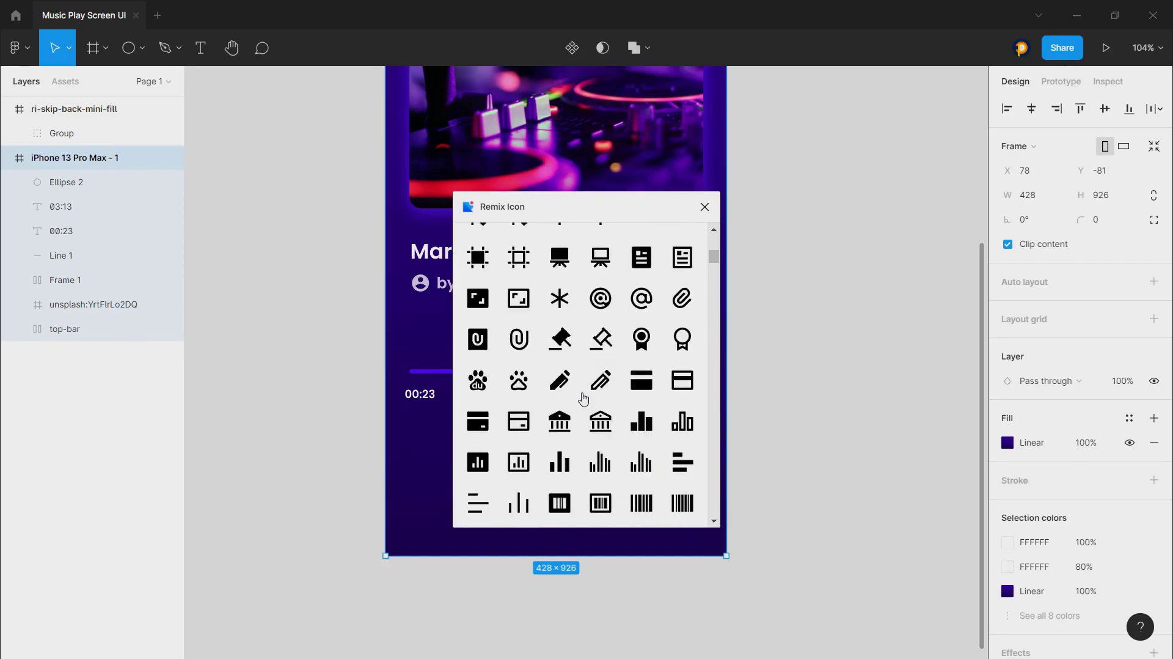
pyautogui.moveTo(713, 260)
pyautogui.mouseDown()
pyautogui.moveTo(734, 410)
pyautogui.moveTo(727, 487)
pyautogui.moveTo(731, 322)
pyautogui.moveTo(715, 242)
pyautogui.mouseUp()
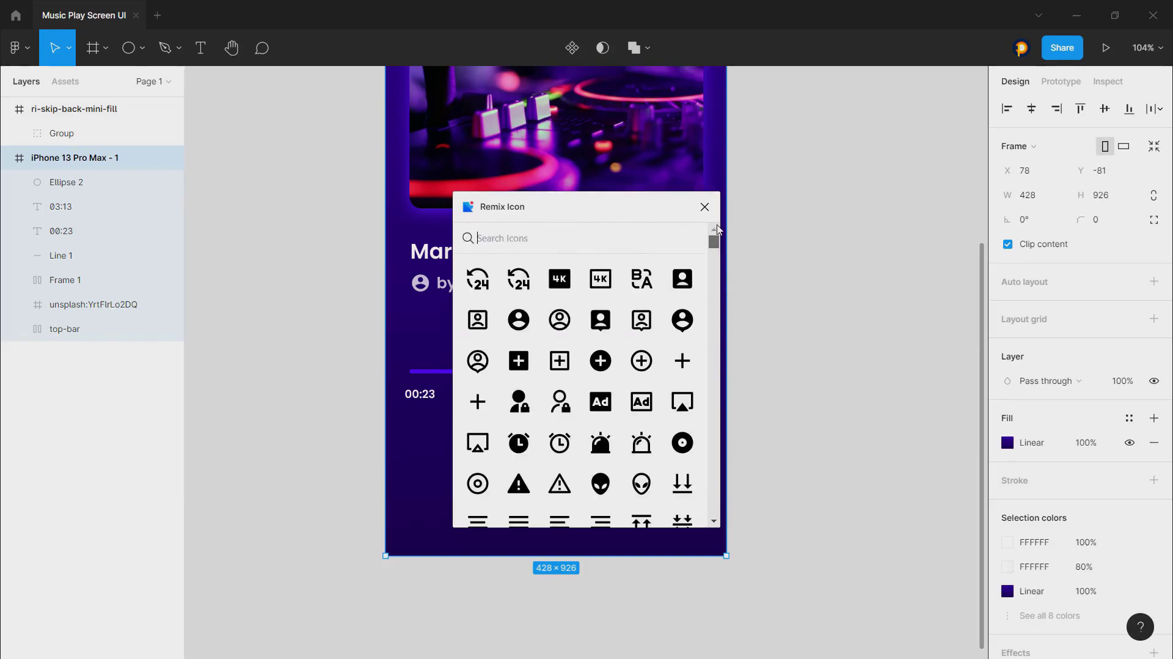
pyautogui.write('toggl')
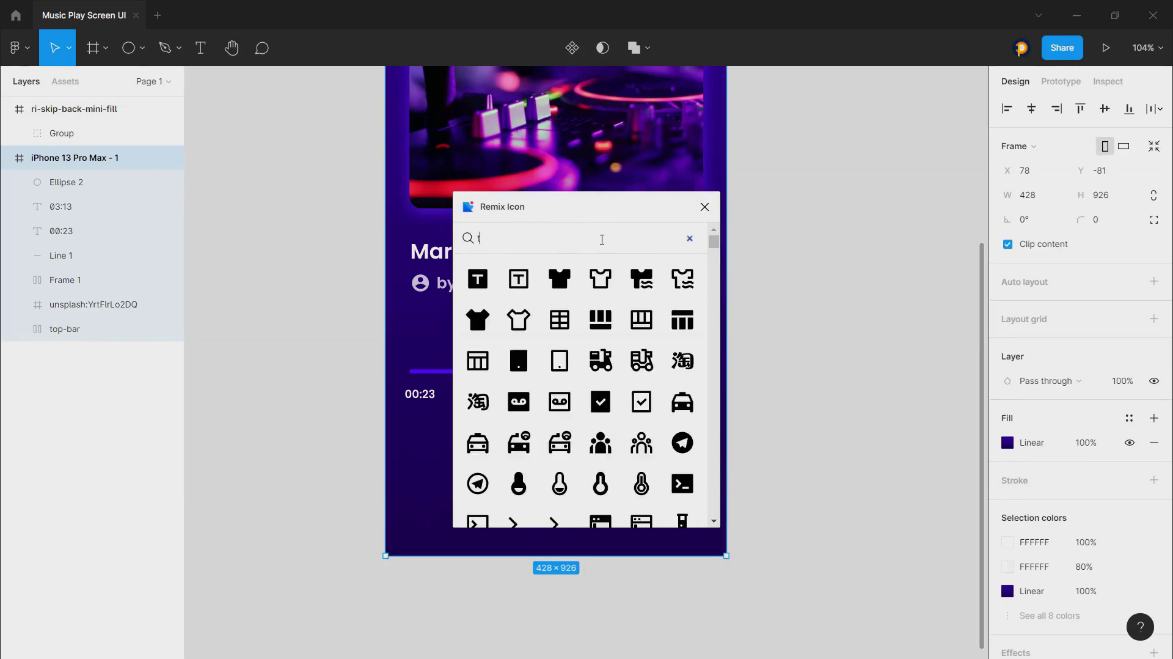
pyautogui.click(705, 207)
pyautogui.click(753, 312)
pyautogui.hotkey('ctrl', 'v')
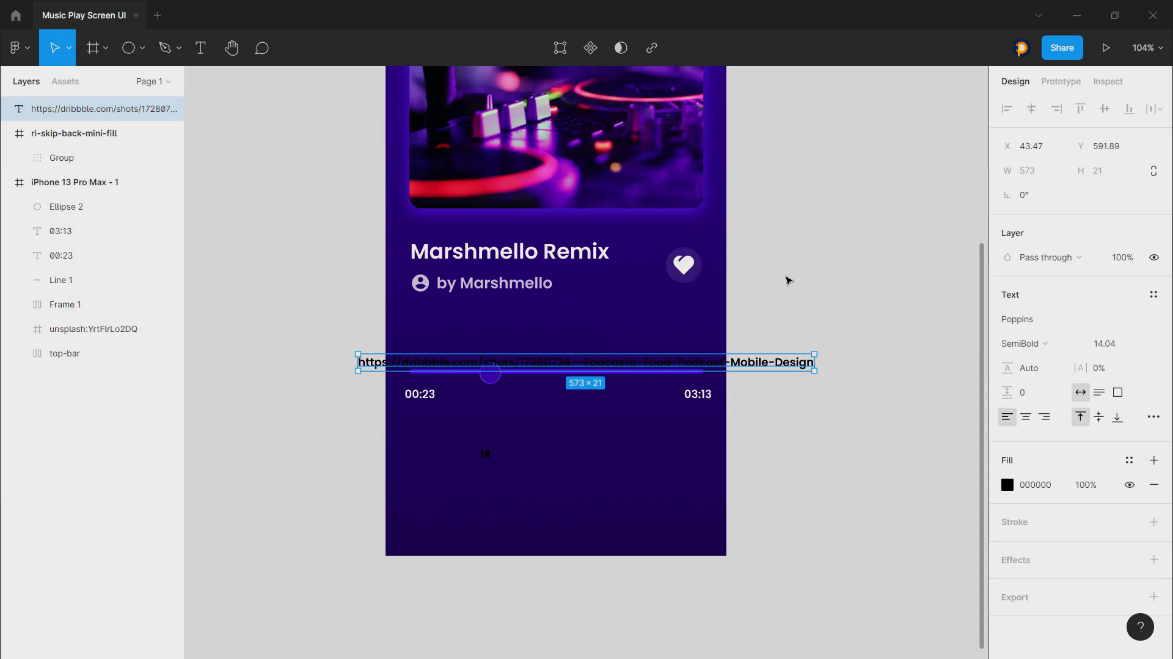
pyautogui.press('Delete')
pyautogui.rightClick(777, 283)
pyautogui.moveTo(802, 400)
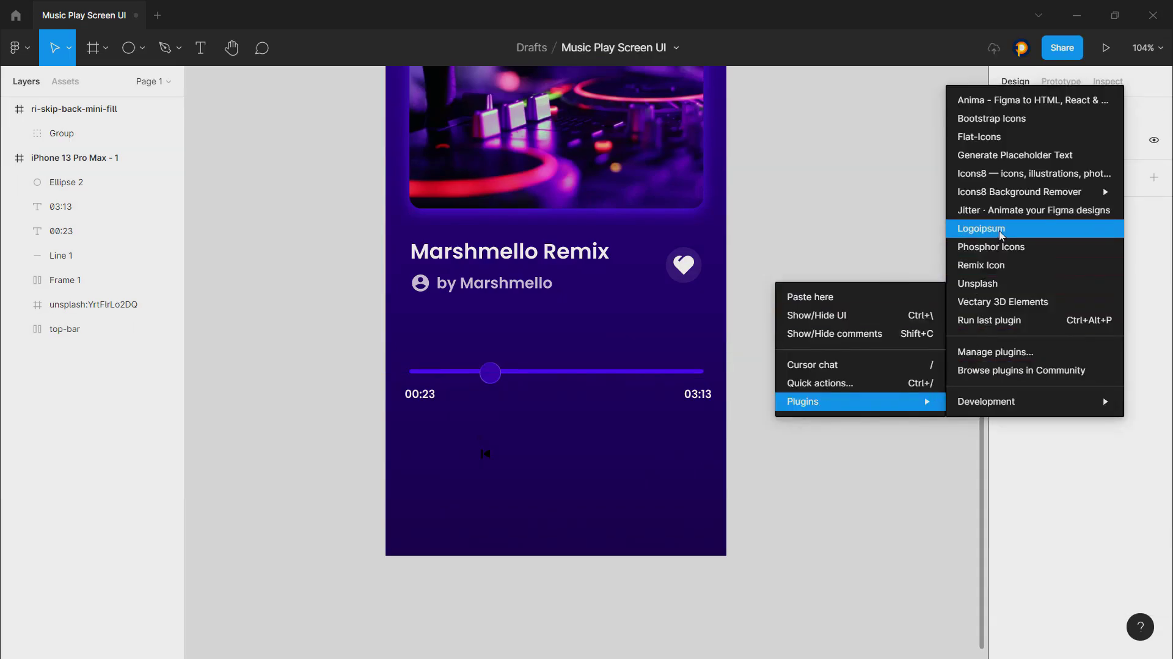
pyautogui.click(1003, 247)
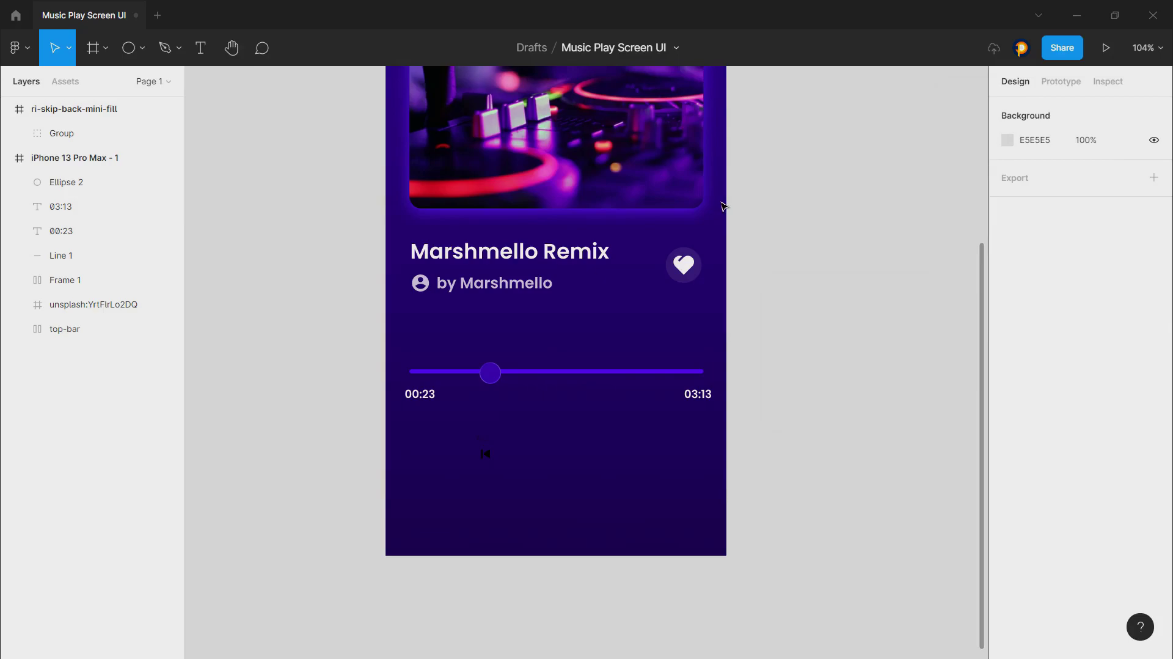
# - Fill the skip-back icon's vector shape with white FFFFFF and collapse the icon's layers
pyautogui.click(485, 454)
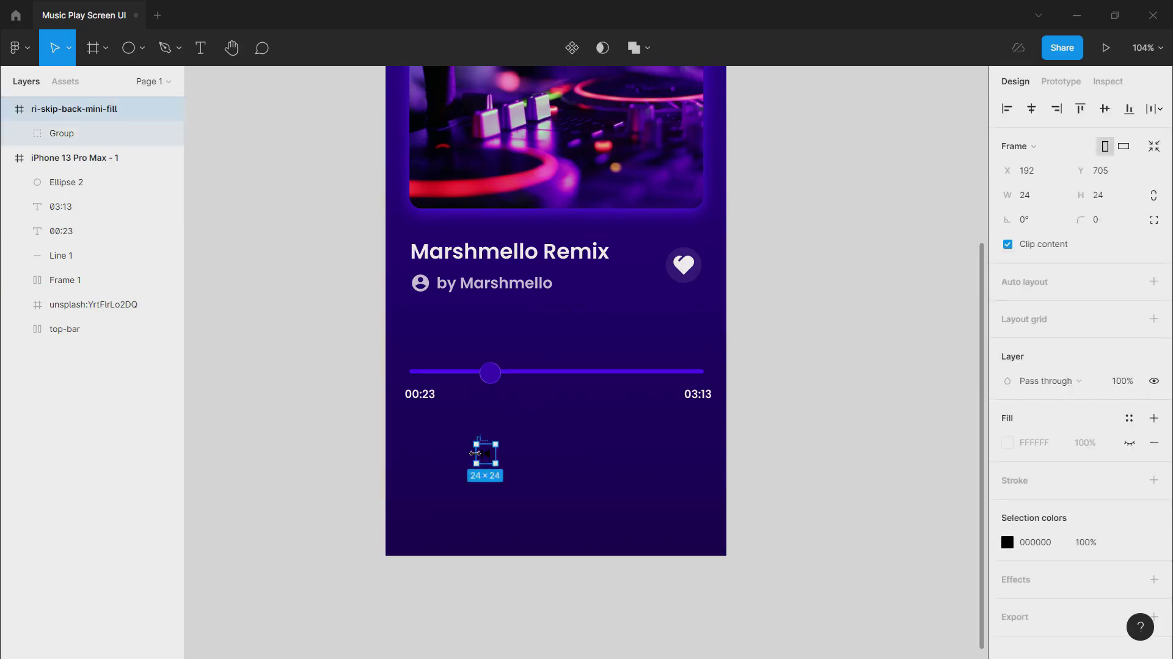
pyautogui.click(18, 134)
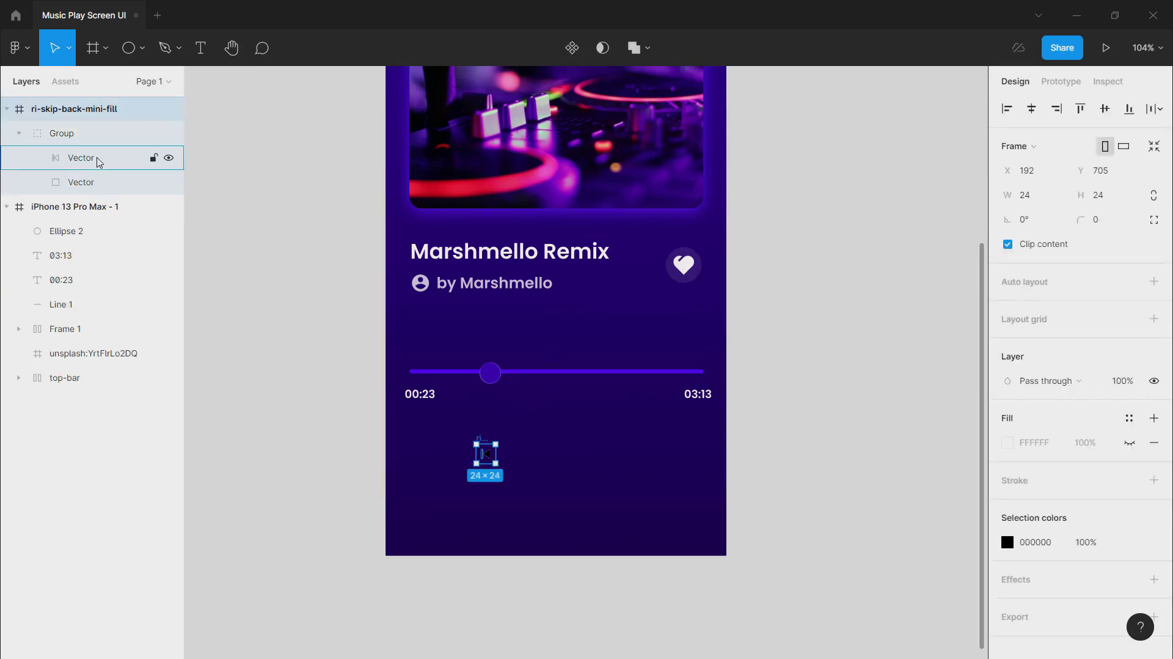
pyautogui.click(95, 157)
pyautogui.click(1007, 418)
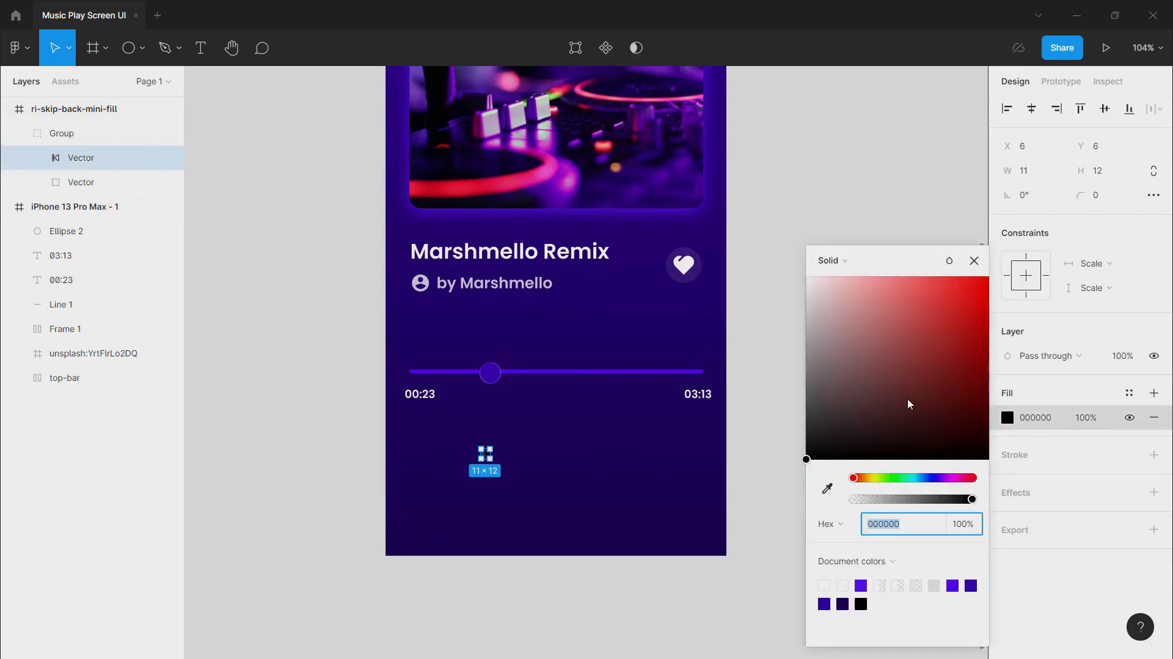
pyautogui.moveTo(914, 406); pyautogui.dragTo(783, 260)
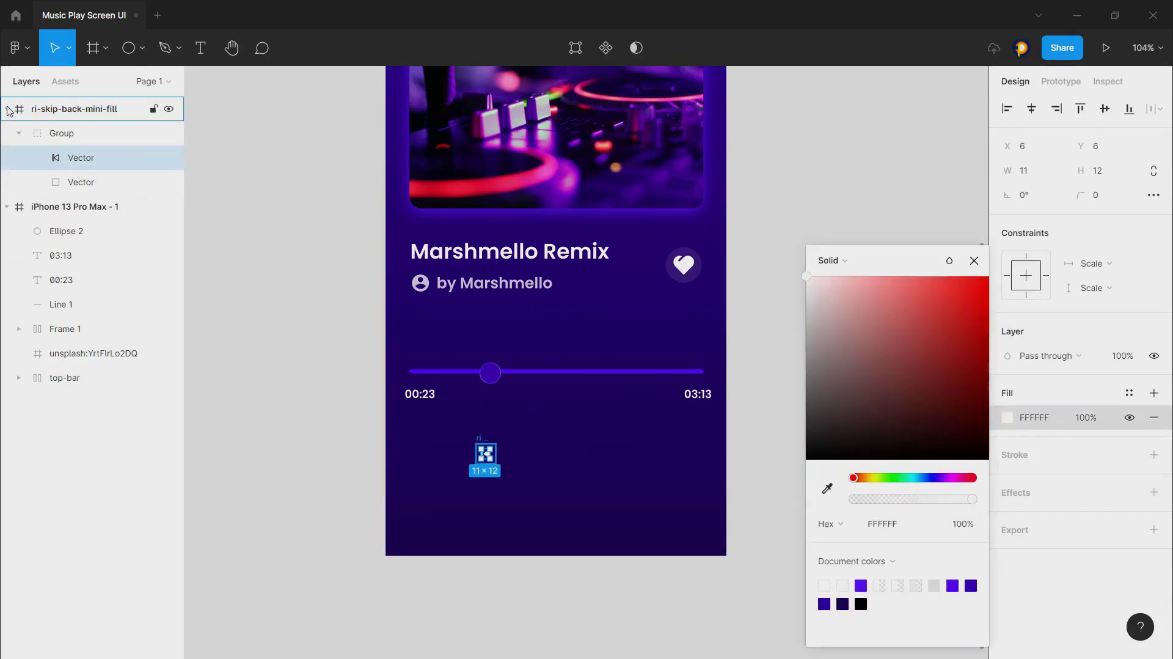
pyautogui.click(7, 109)
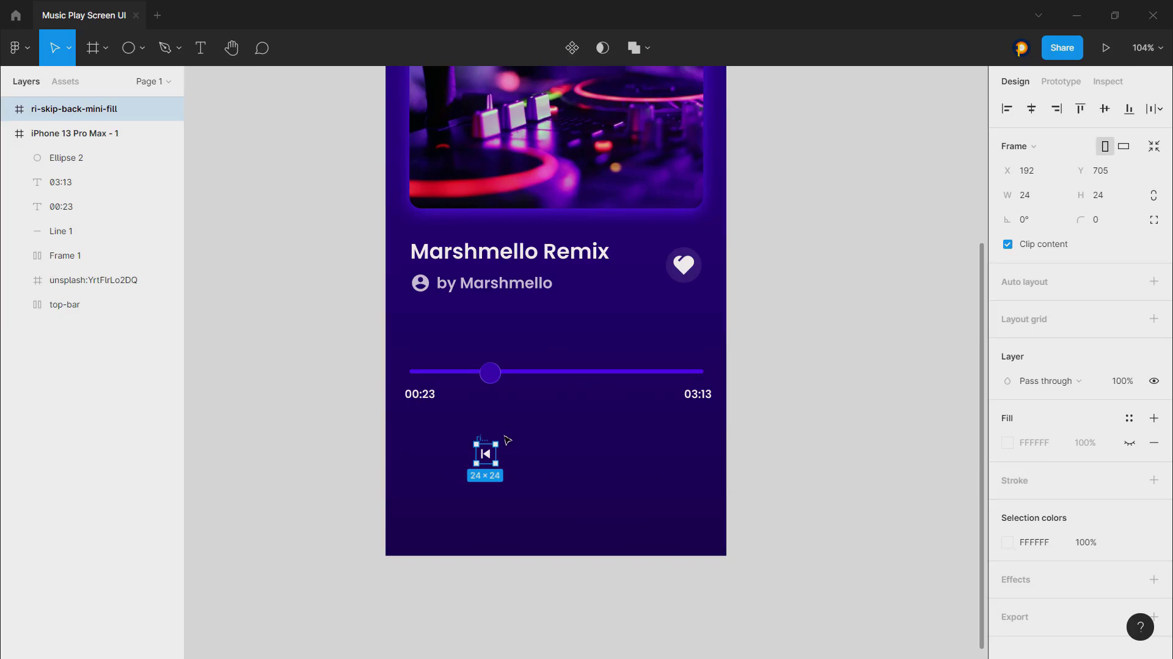
# - Scale the skip-back icon to 40 × 40 and place a duplicate beside it, rotated to -25.8°
pyautogui.moveTo(498, 436); pyautogui.dragTo(498, 484)
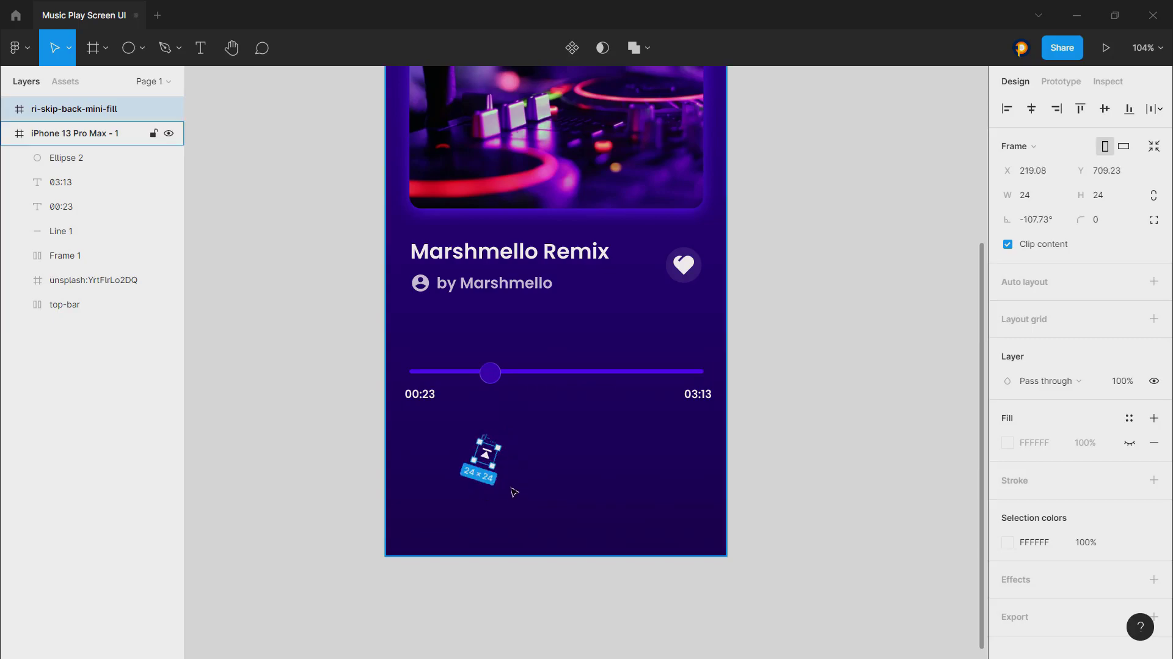
pyautogui.hotkey('ctrl', 'z')
pyautogui.press('k')
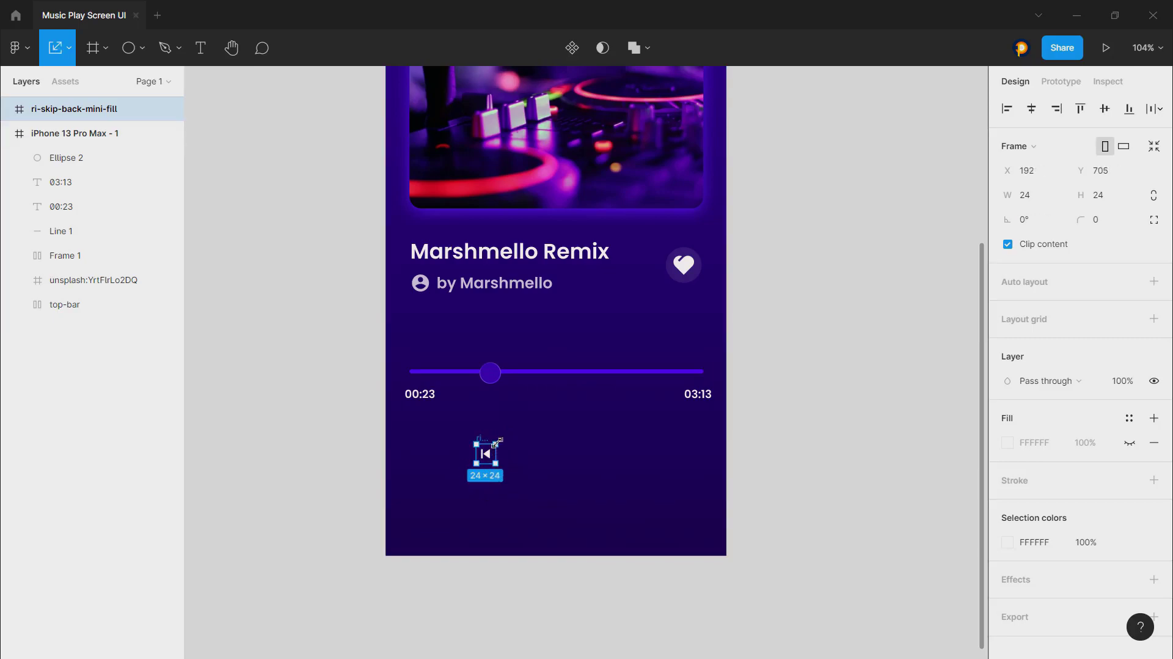
pyautogui.moveTo(500, 438); pyautogui.dragTo(507, 437)
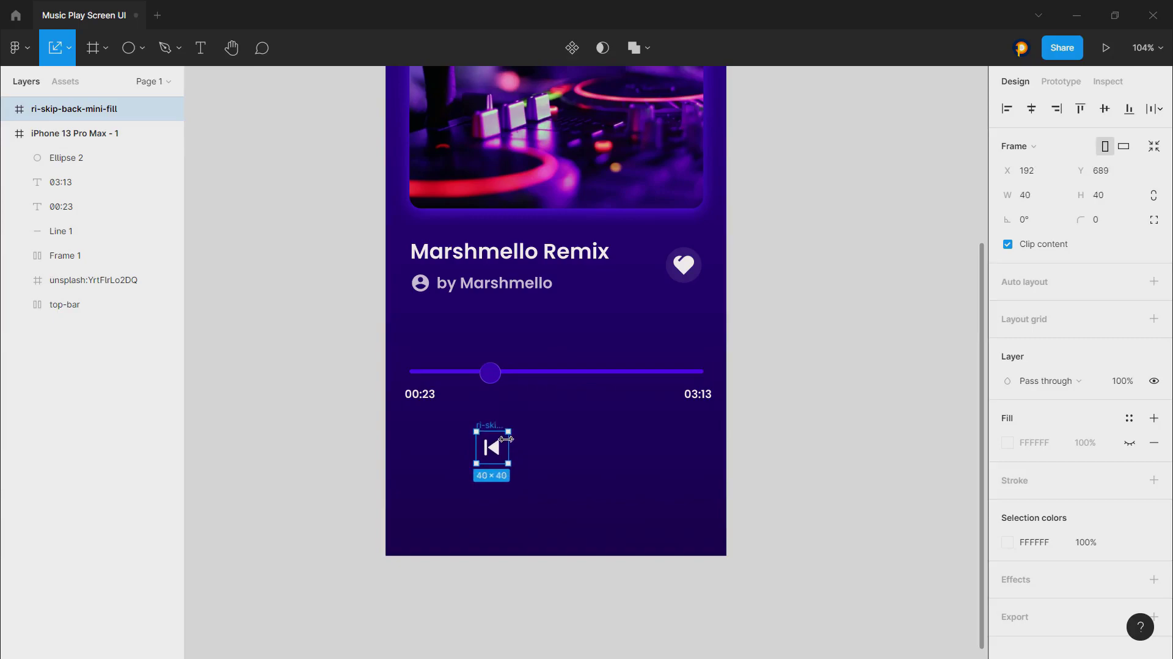
pyautogui.click(461, 452)
pyautogui.click(492, 448)
pyautogui.click(6, 109)
pyautogui.click(6, 110)
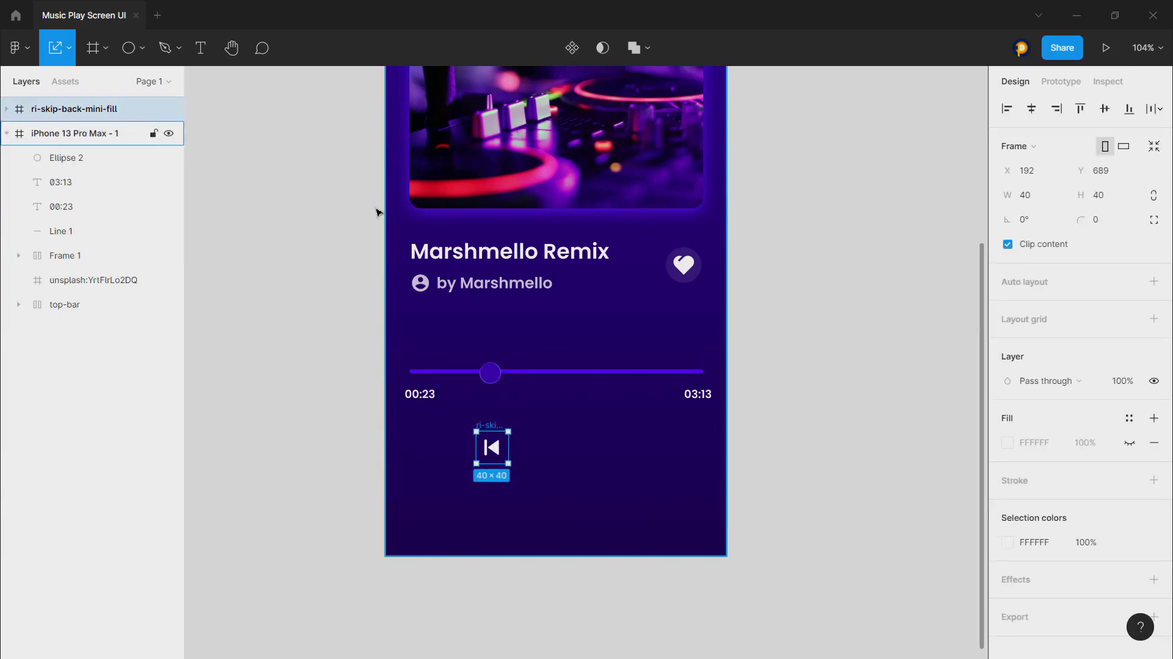
pyautogui.moveTo(493, 451); pyautogui.dragTo(516, 475)
# - Open the Phosphor Icons plugin and search it for "befoa", followed by "back"
pyautogui.hotkey('ctrl', 'alt', 'p')
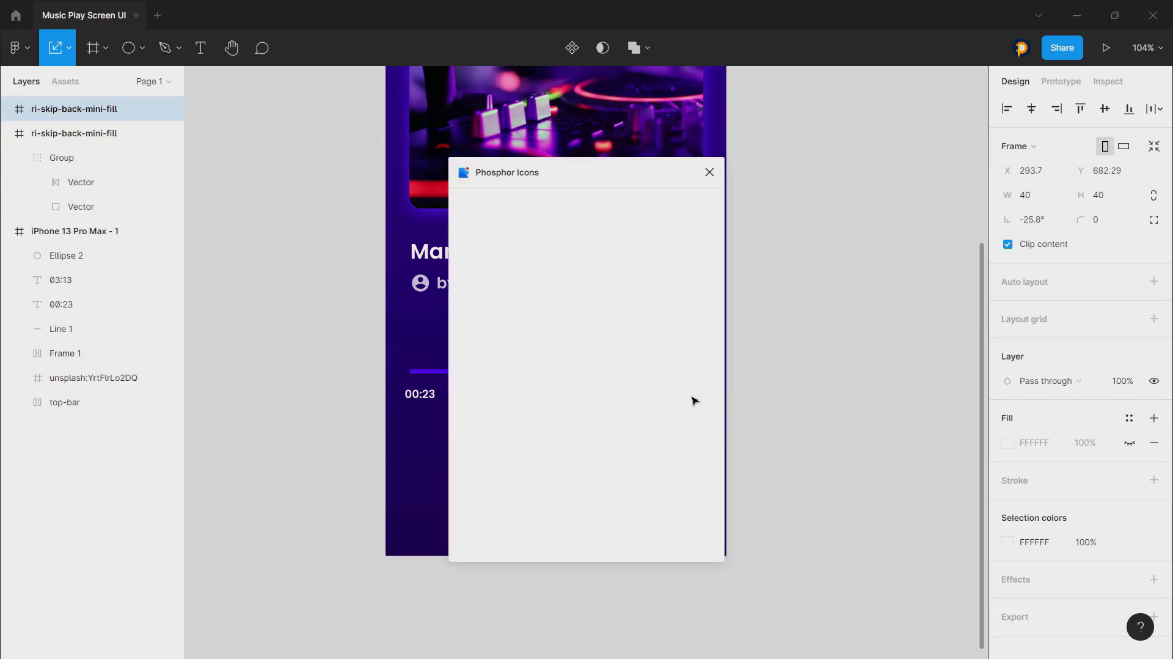
pyautogui.click(631, 204)
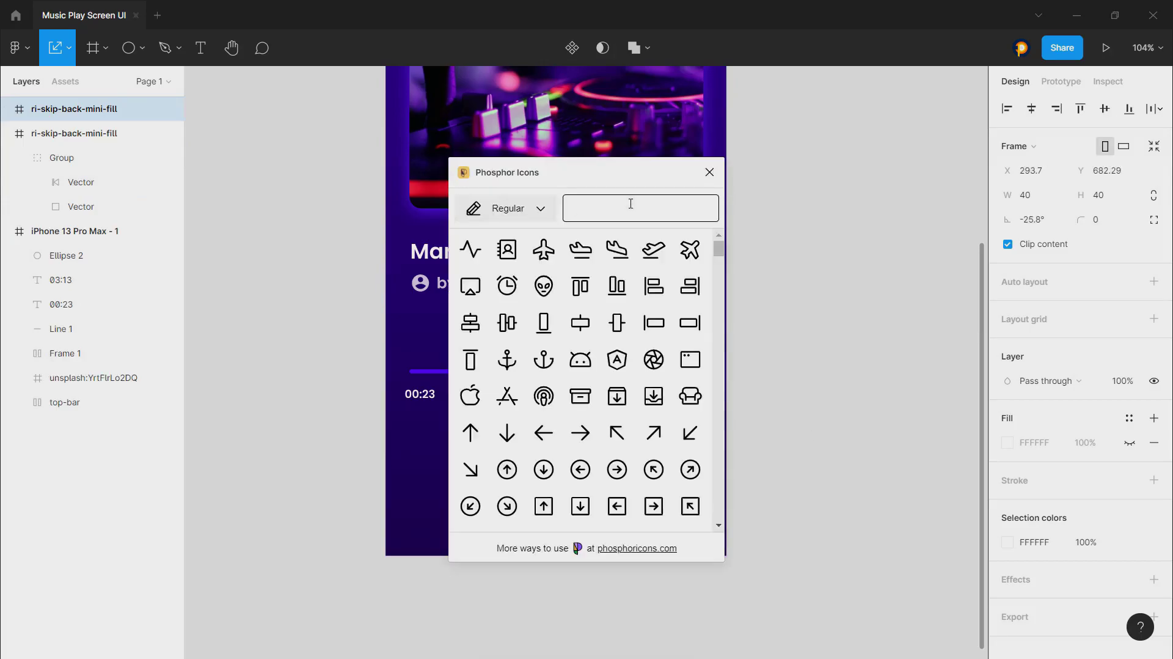
pyautogui.write('befo')
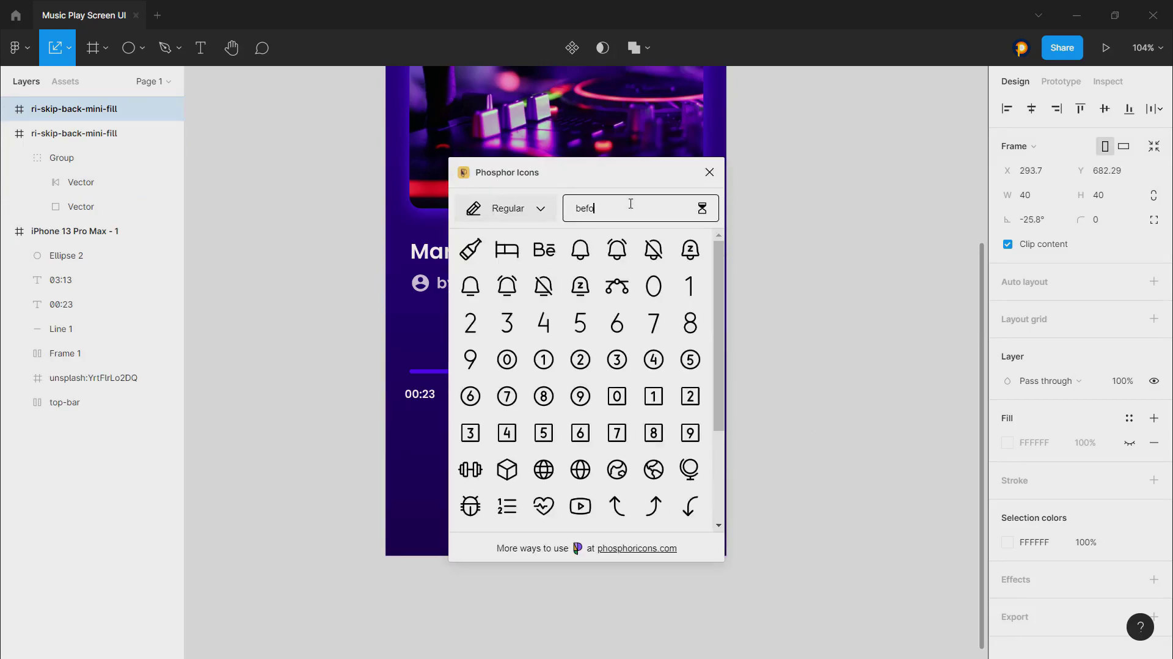
pyautogui.write('a')
pyautogui.hotkey('ctrl', 'a')
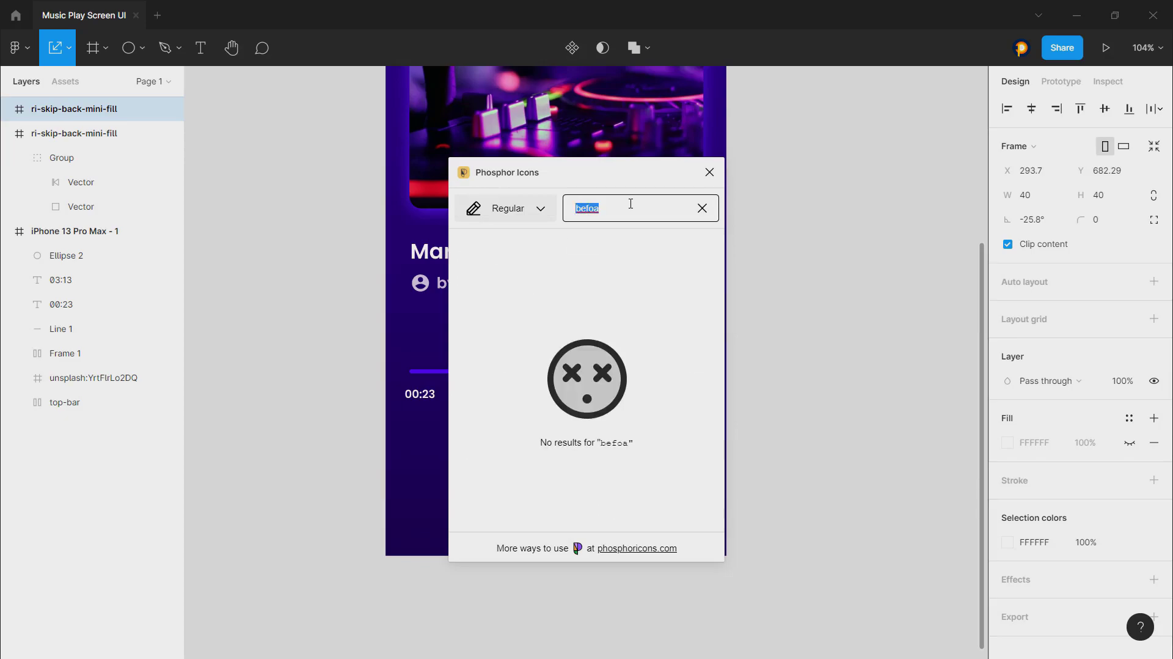
pyautogui.write('back')
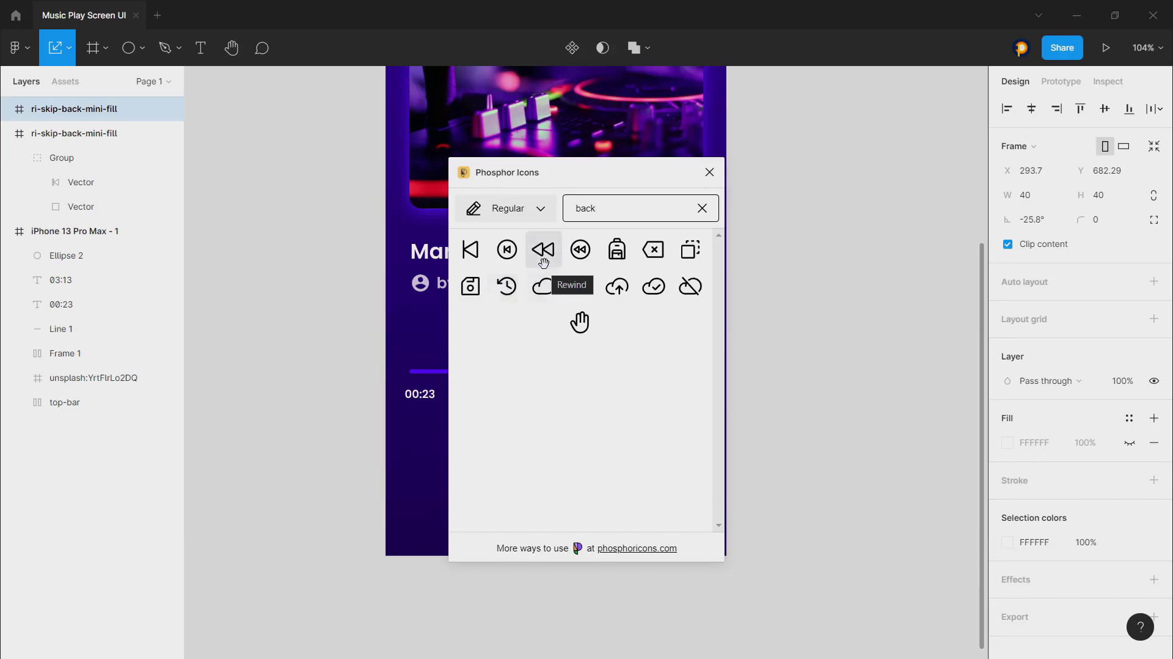
# - Insert the regular Rewind icon, close the plugin, and place the icon beside the rotated skip-back copy
pyautogui.moveTo(591, 178); pyautogui.dragTo(718, 178)
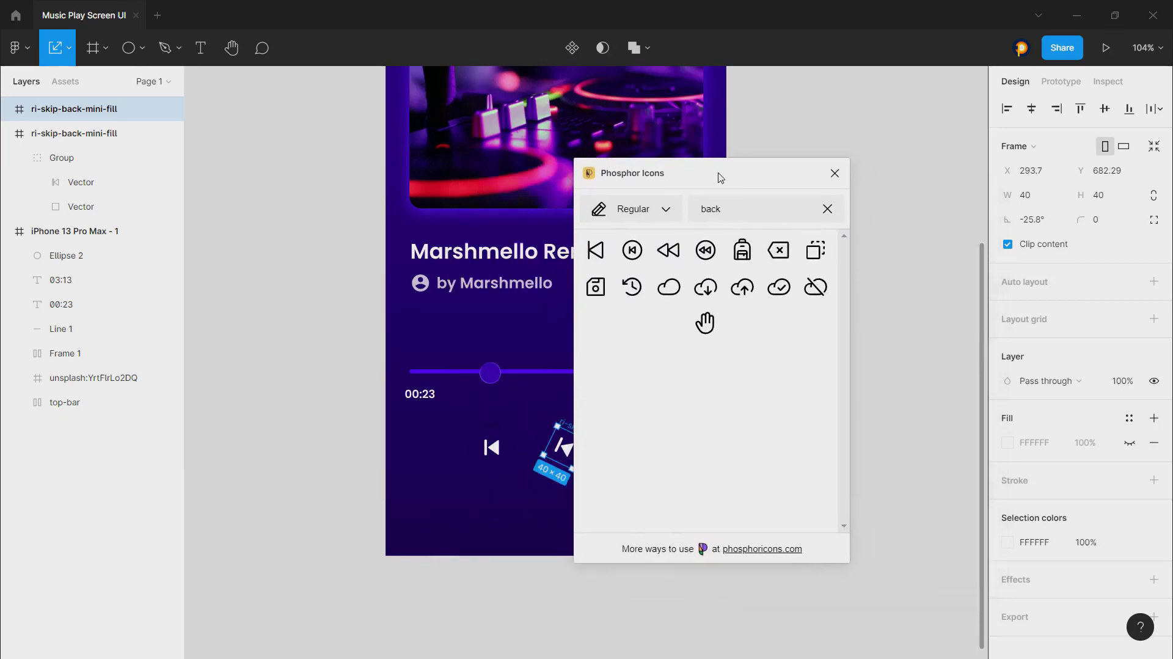
pyautogui.click(673, 251)
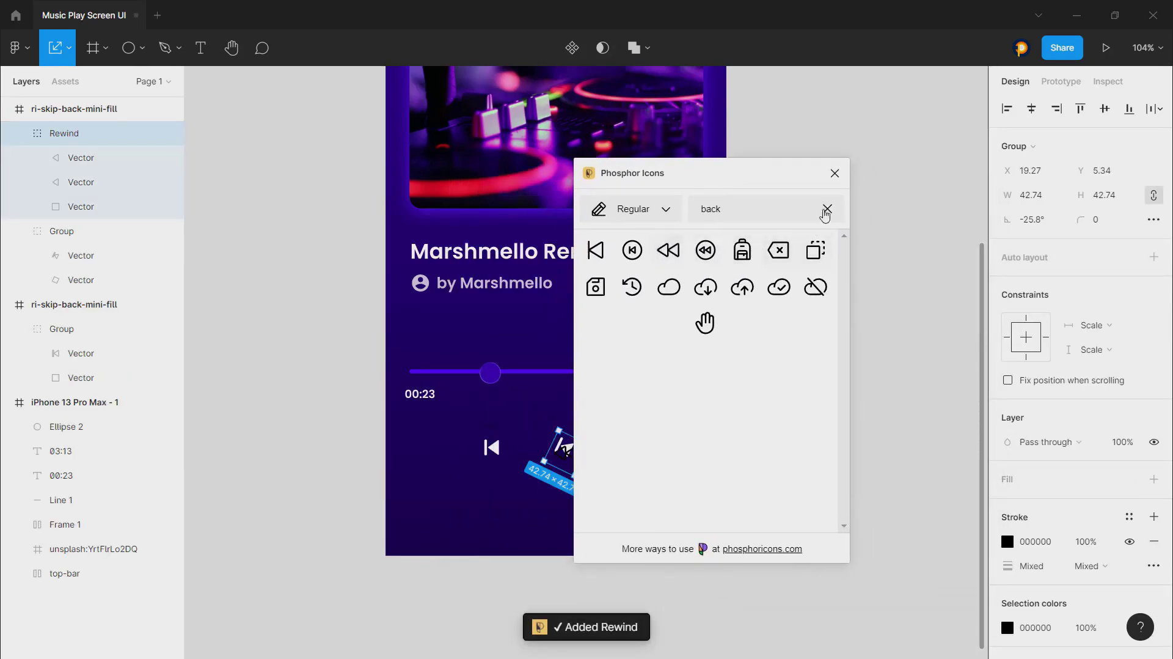
pyautogui.click(834, 173)
pyautogui.moveTo(577, 459); pyautogui.dragTo(619, 460)
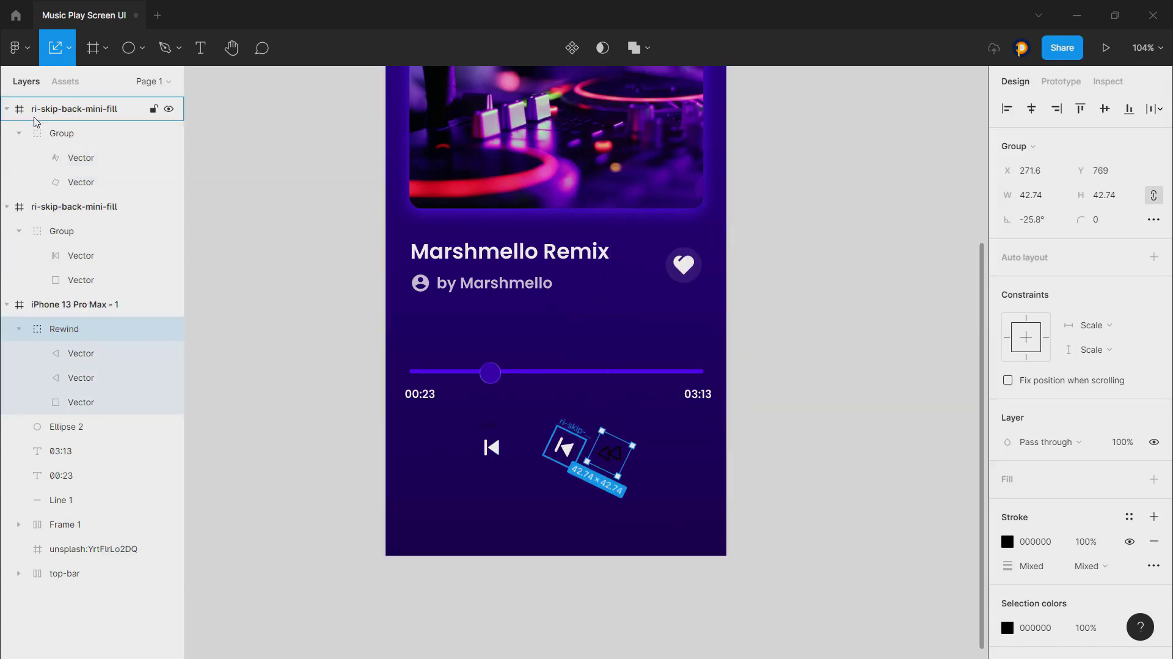
# - Set the stroke of both triangle vectors in the Rewind icon to white FFFFFF
pyautogui.click(72, 354)
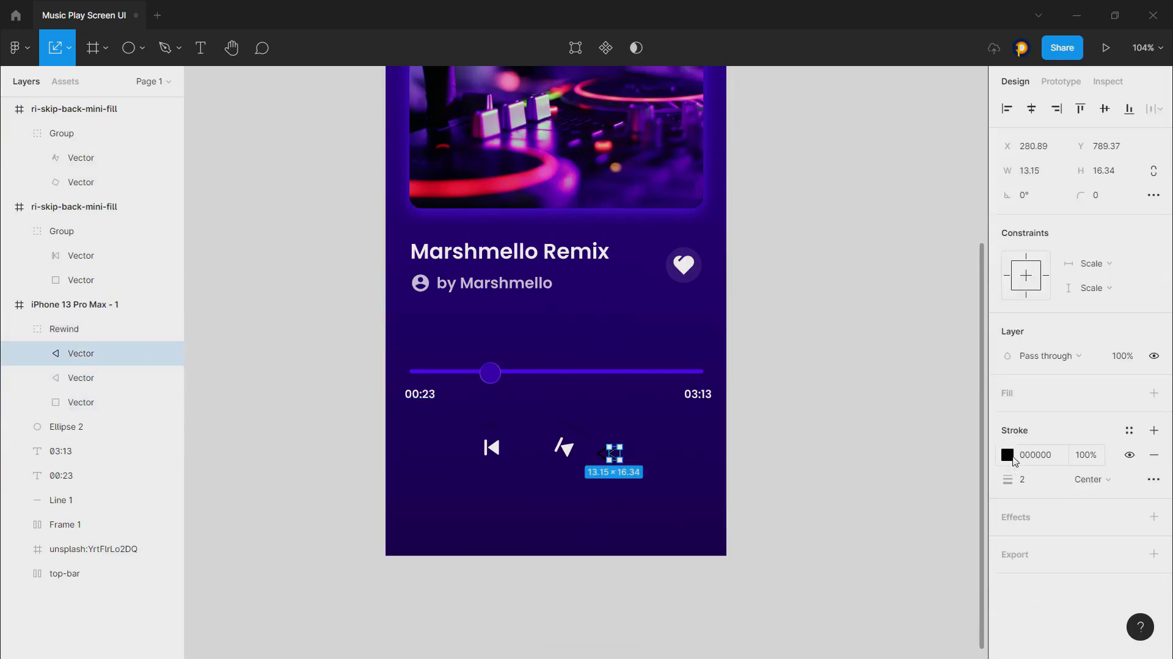
pyautogui.click(1007, 454)
pyautogui.write('FFFFFF')
pyautogui.press('Return')
pyautogui.click(136, 377)
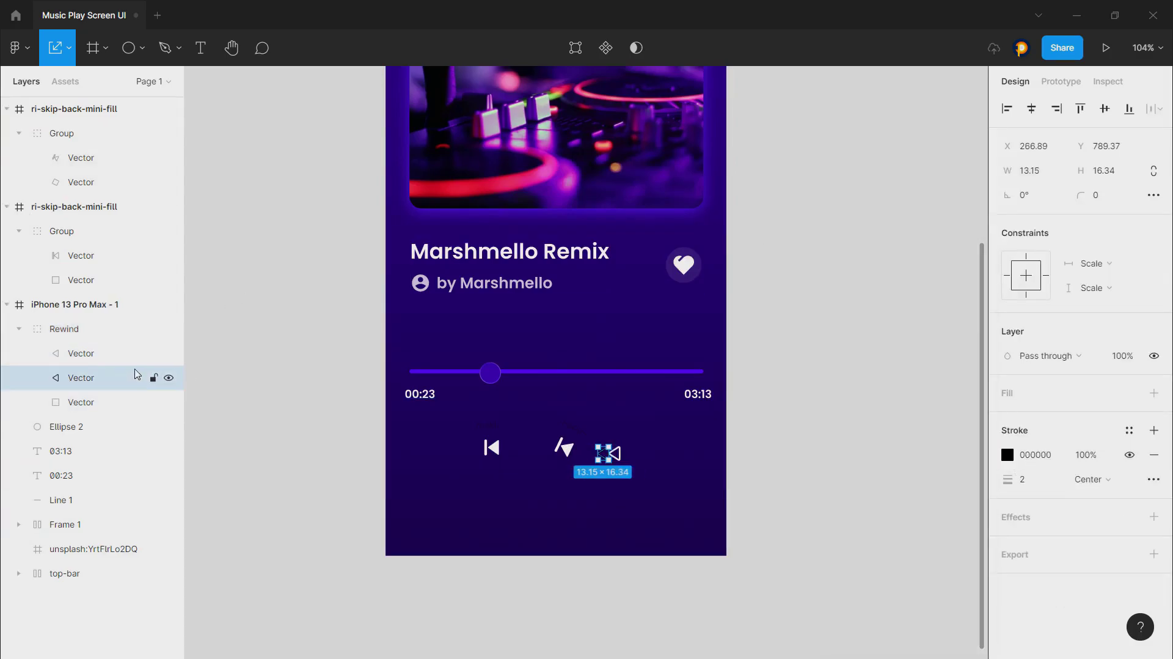
pyautogui.click(1007, 455)
pyautogui.write('ECECEC')
pyautogui.press('Return')
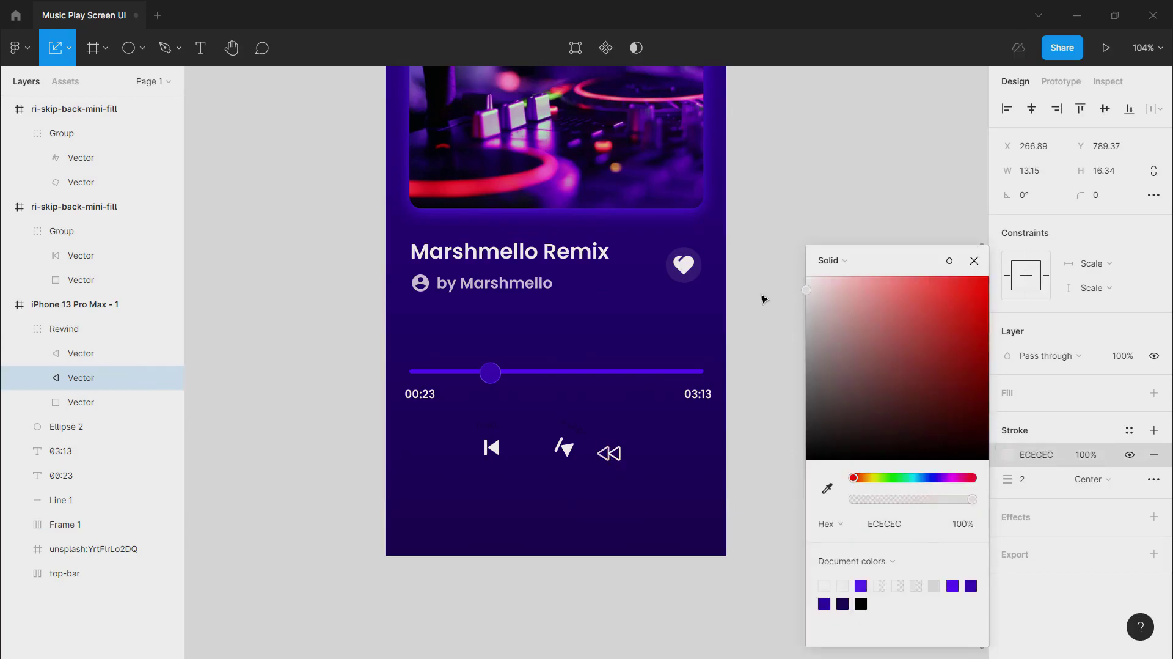
pyautogui.hotkey('ctrl', 'z')
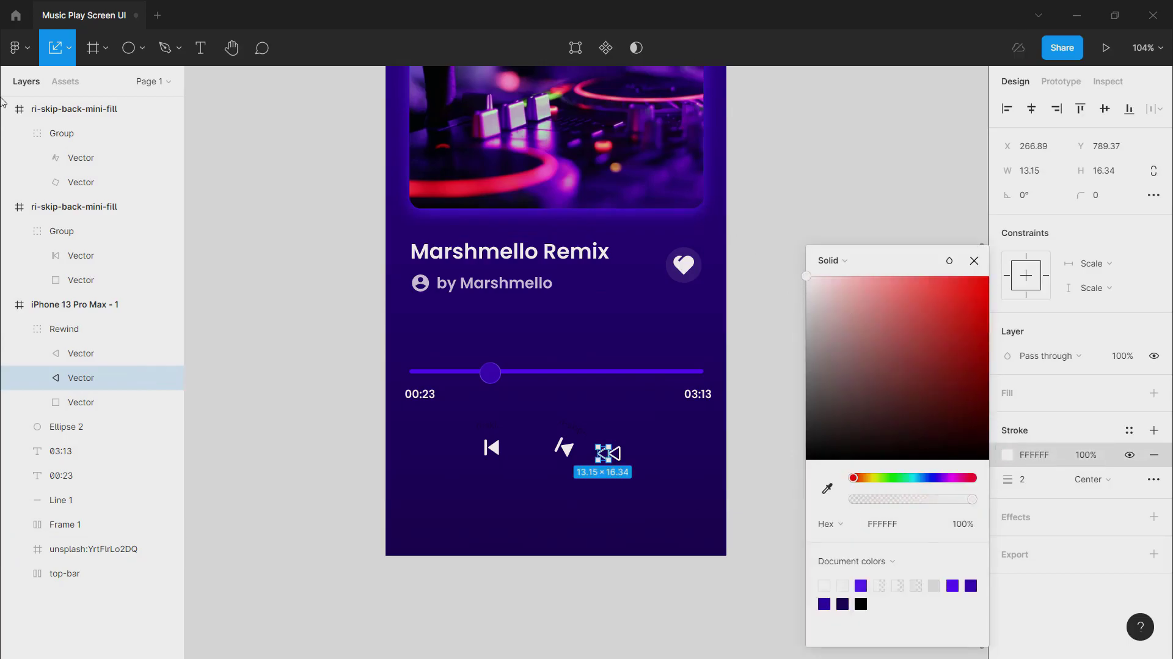
# - Collapse the layers of both skip-back icons and of the Rewind group
pyautogui.click(6, 109)
pyautogui.click(6, 133)
pyautogui.click(6, 158)
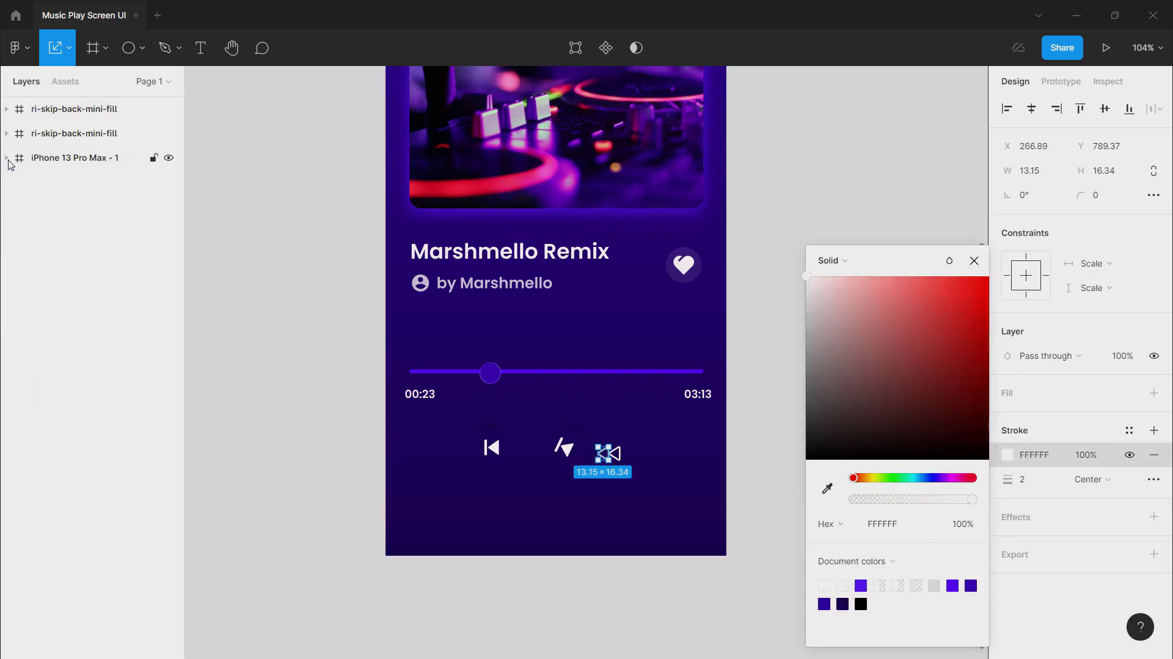
pyautogui.click(6, 158)
pyautogui.click(18, 183)
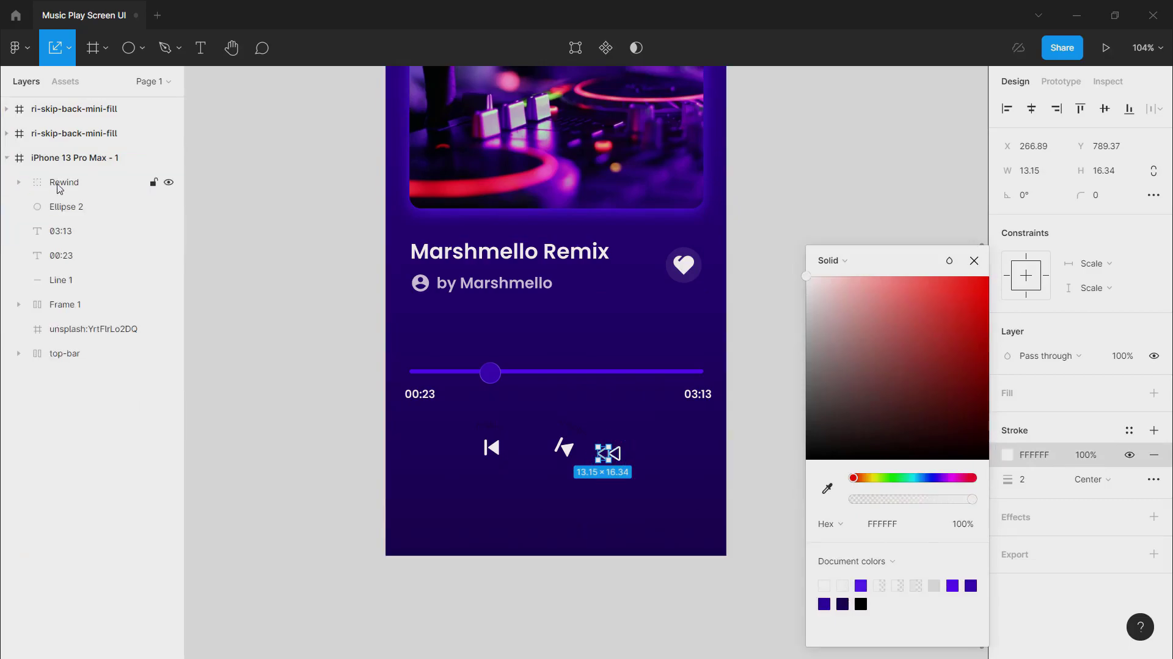
# - Straighten the Rewind icon and place a duplicate to its right, turned to face forward as a fast-forward icon
pyautogui.click(61, 182)
pyautogui.moveTo(616, 453); pyautogui.dragTo(702, 467)
pyautogui.moveTo(706, 478); pyautogui.dragTo(617, 465)
pyautogui.click(812, 442)
pyautogui.click(681, 452)
# - Rotate the tilted skip-back copy until it stands upright and faces forward as a skip-forward icon
pyautogui.click(560, 455)
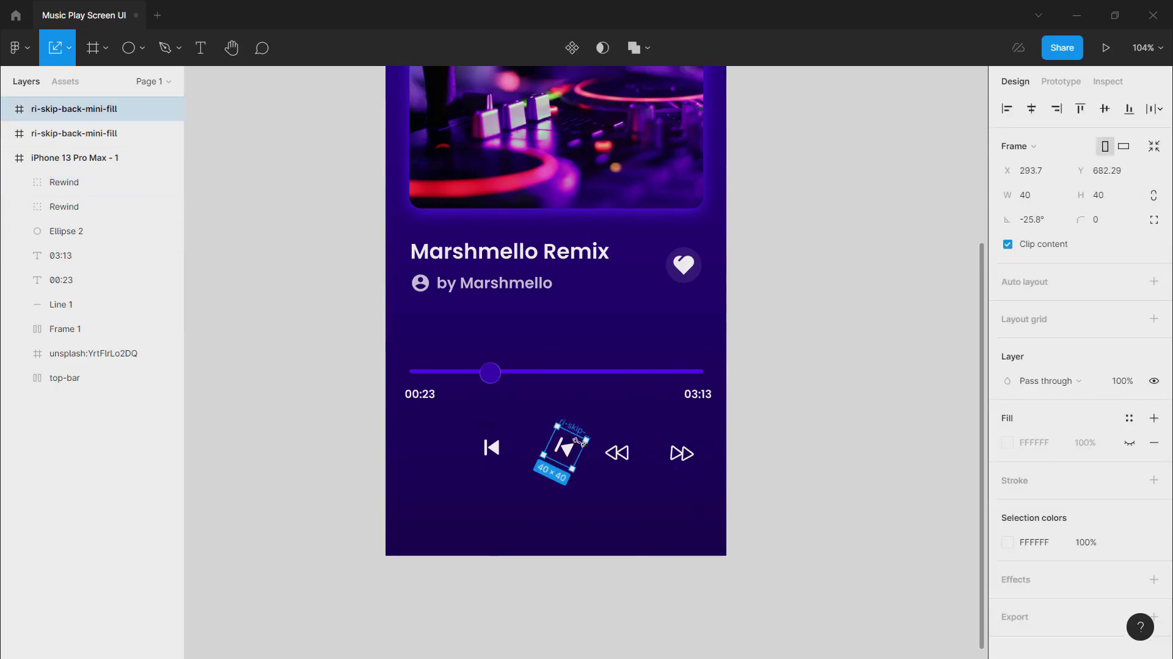
pyautogui.moveTo(591, 444); pyautogui.dragTo(529, 459)
pyautogui.click(835, 376)
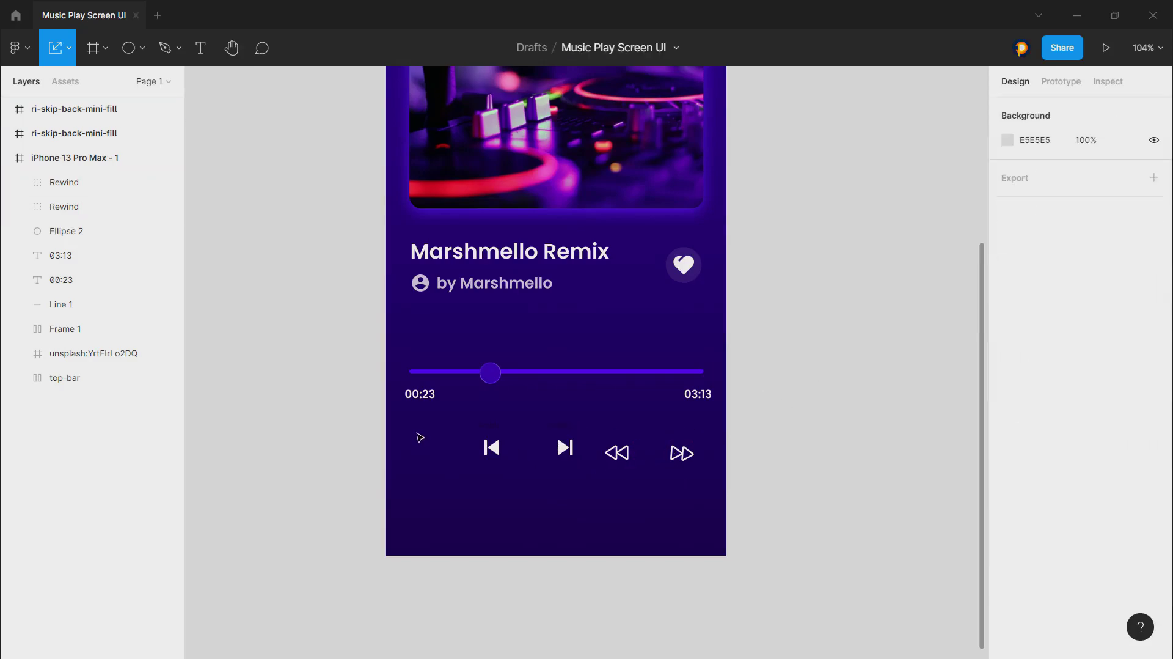
# - Draw a 63 × 63 circle below the playback icons at X 168, Y 833, and fill it with purple 5813EC
pyautogui.click(128, 48)
pyautogui.moveTo(517, 478); pyautogui.dragTo(566, 537)
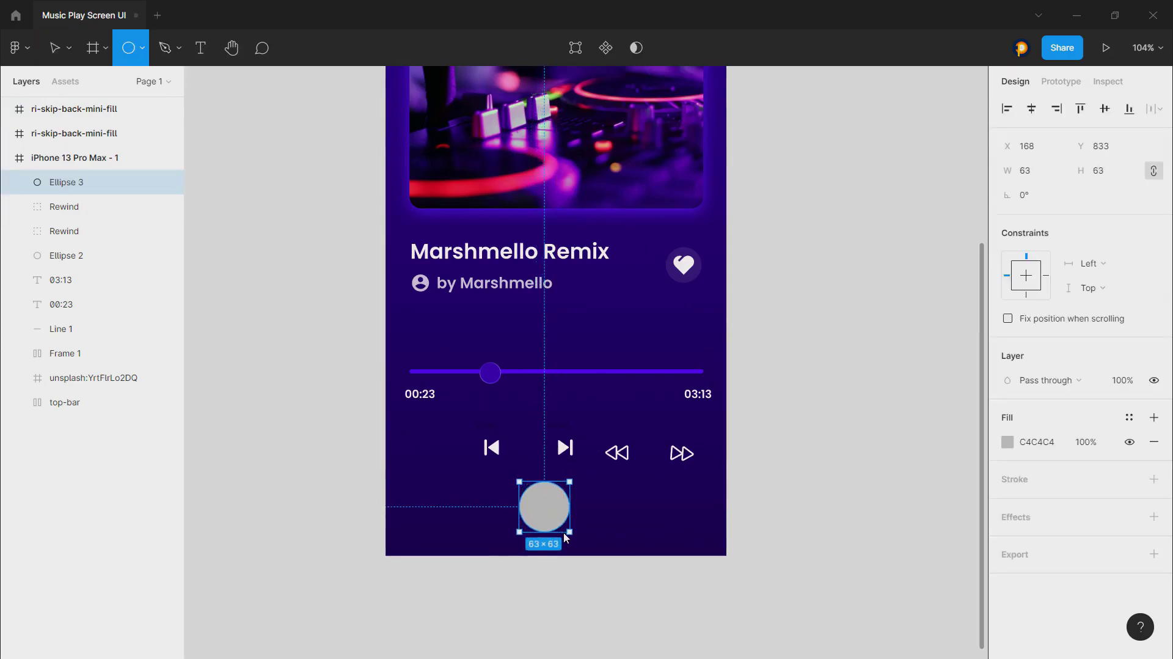
pyautogui.click(1008, 442)
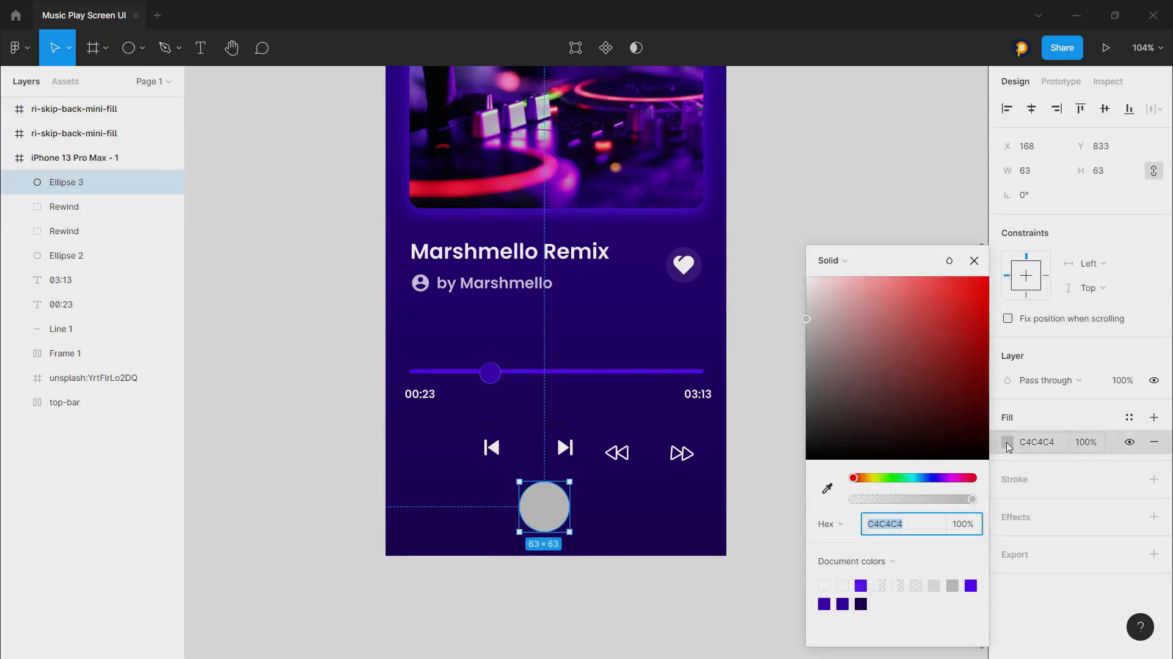
pyautogui.click(861, 584)
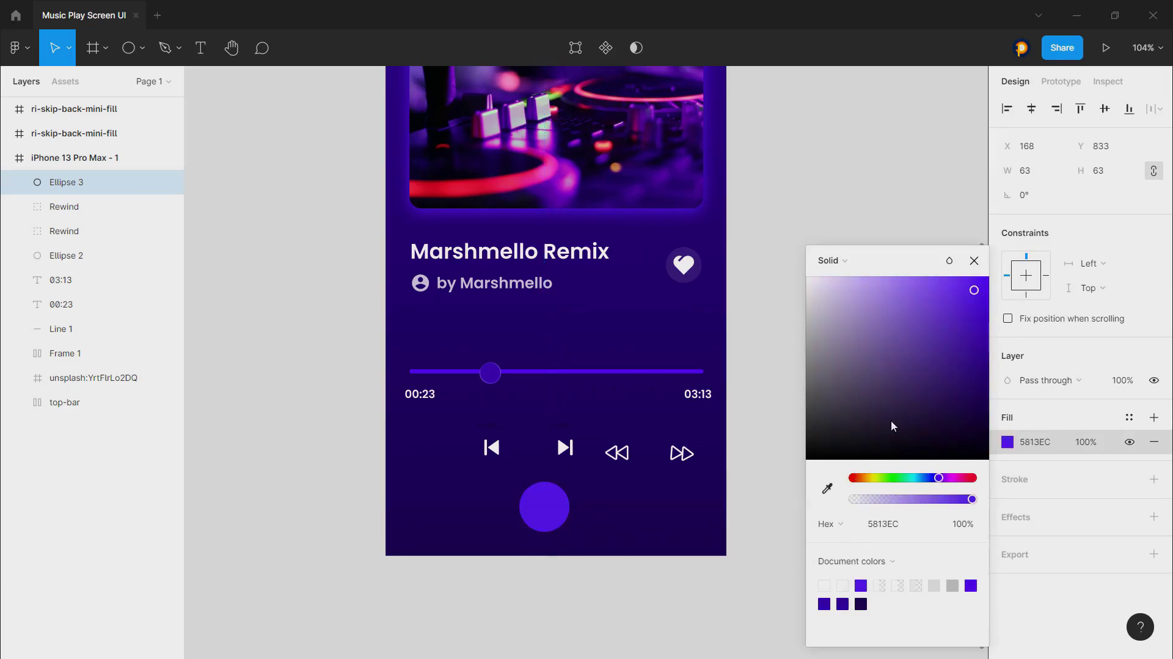
pyautogui.click(974, 260)
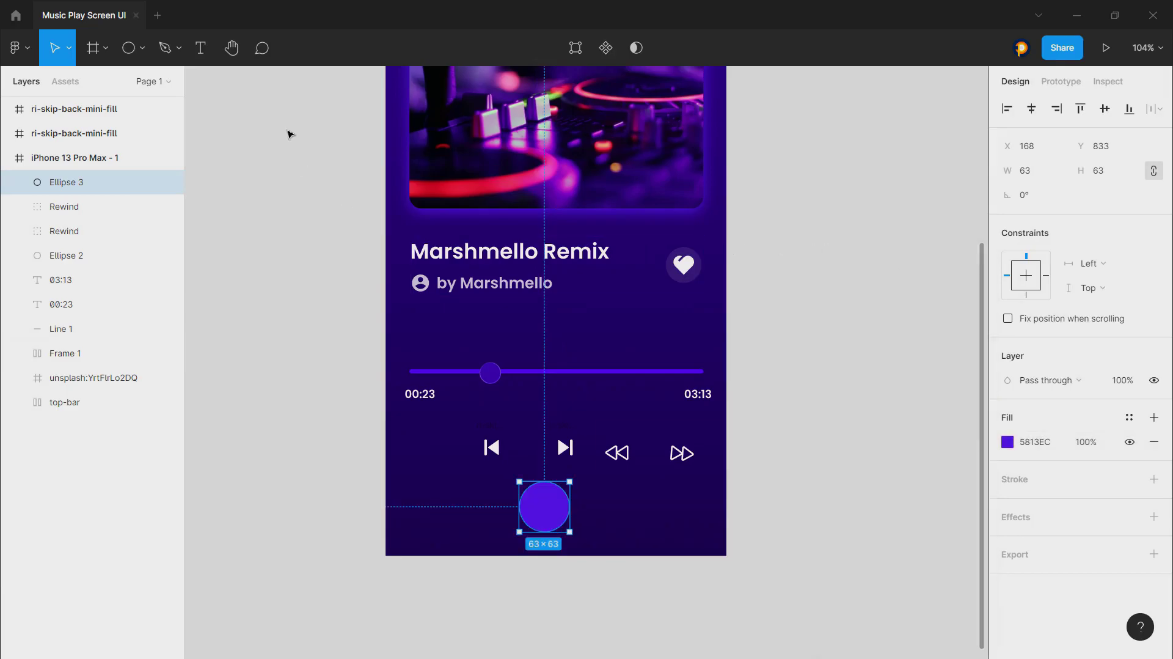
# - Open the Remix Icon plugin, search for "pau", and insert the filled pause-circle icon
pyautogui.rightClick(770, 385)
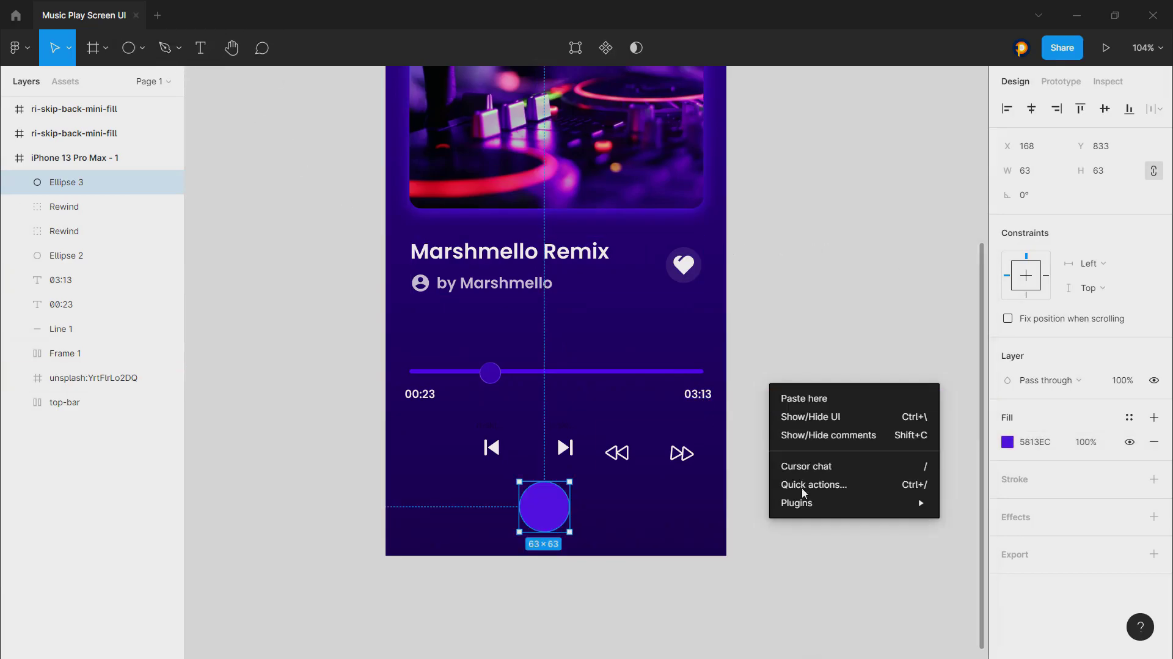
pyautogui.moveTo(813, 509)
pyautogui.click(978, 367)
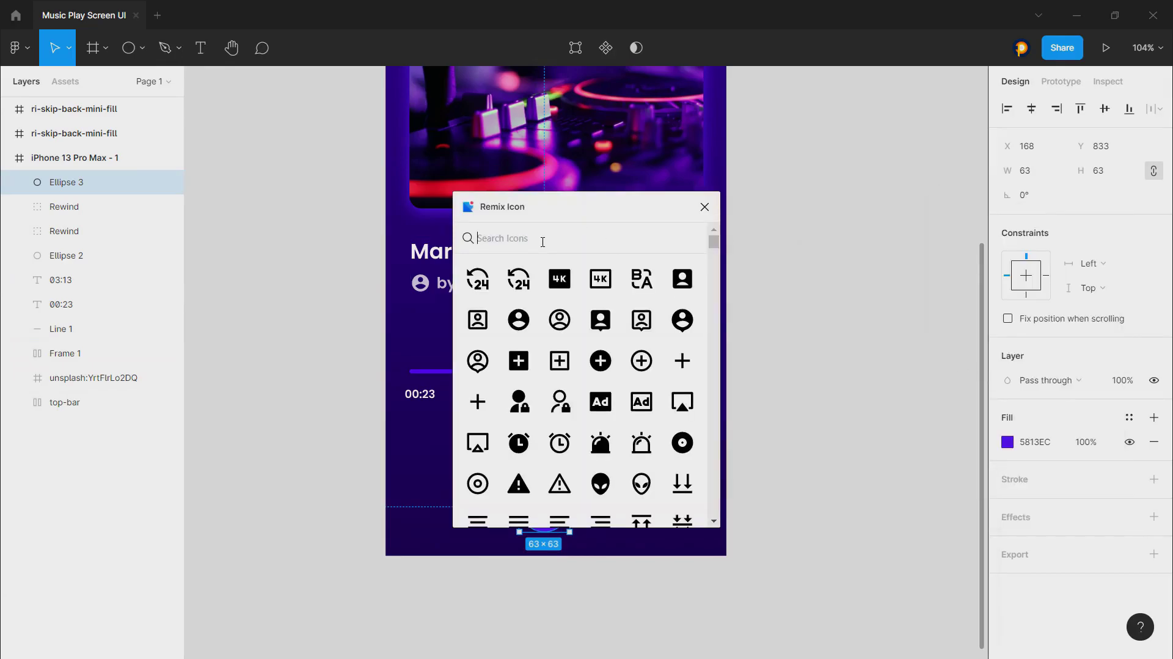
pyautogui.write('pau')
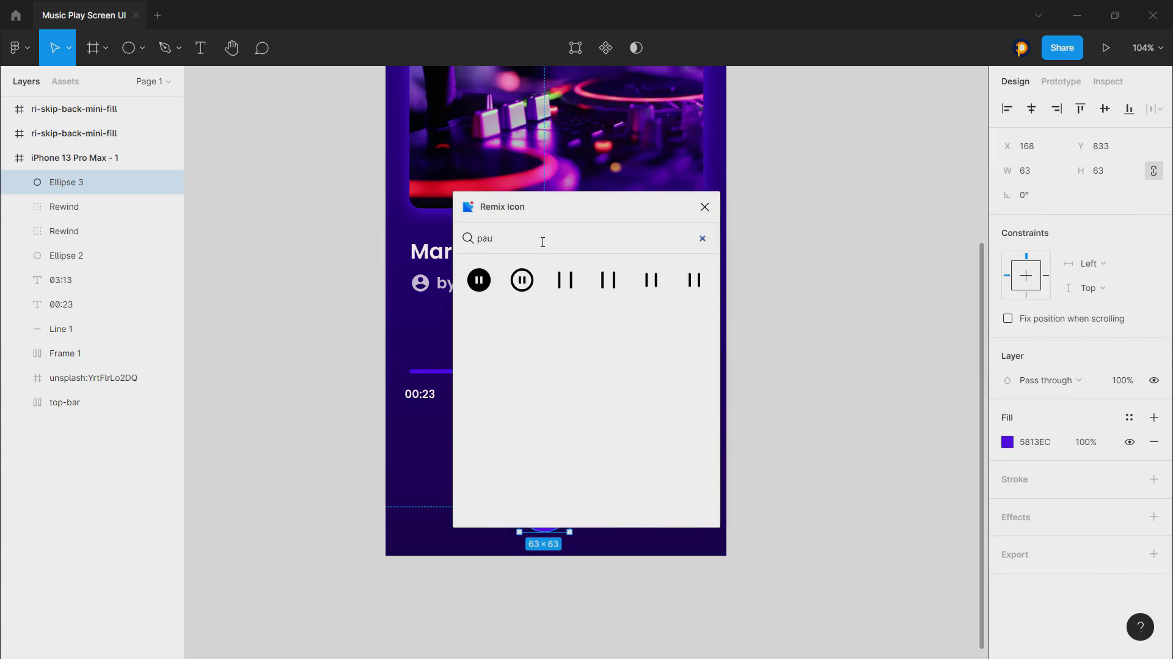
pyautogui.click(478, 279)
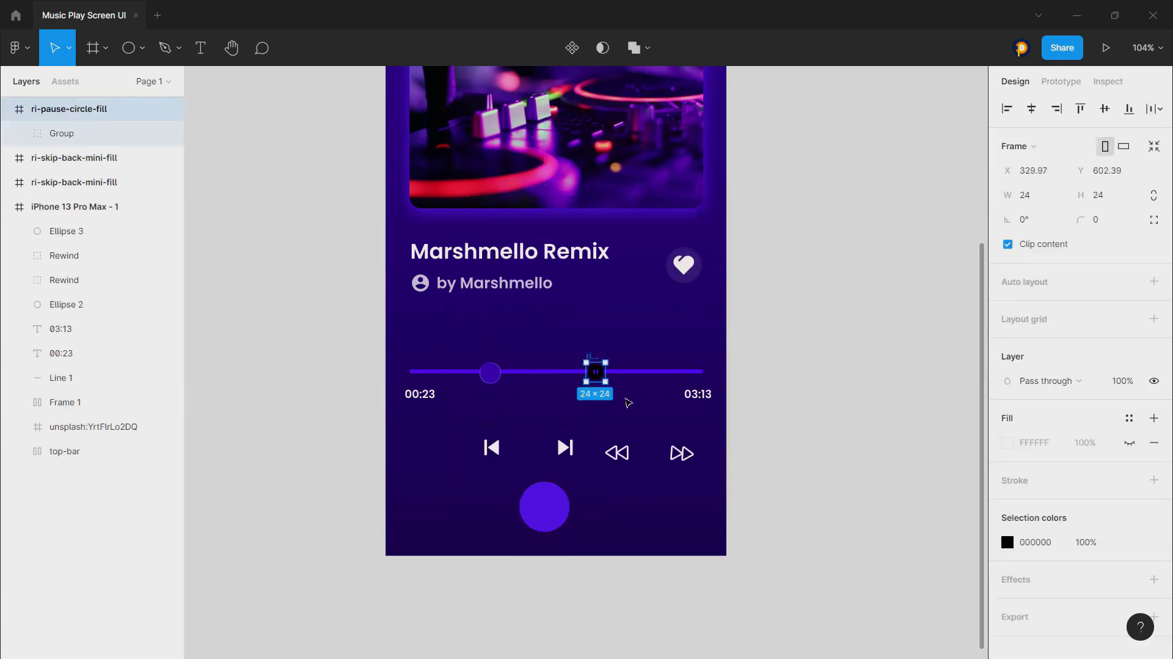
# - Scale the pause-circle icon to 76.61 × 76.61 below the playback icons and delete the plain purple circle
pyautogui.press('k')
pyautogui.moveTo(604, 382); pyautogui.dragTo(638, 506)
pyautogui.click(524, 513)
pyautogui.press('Delete')
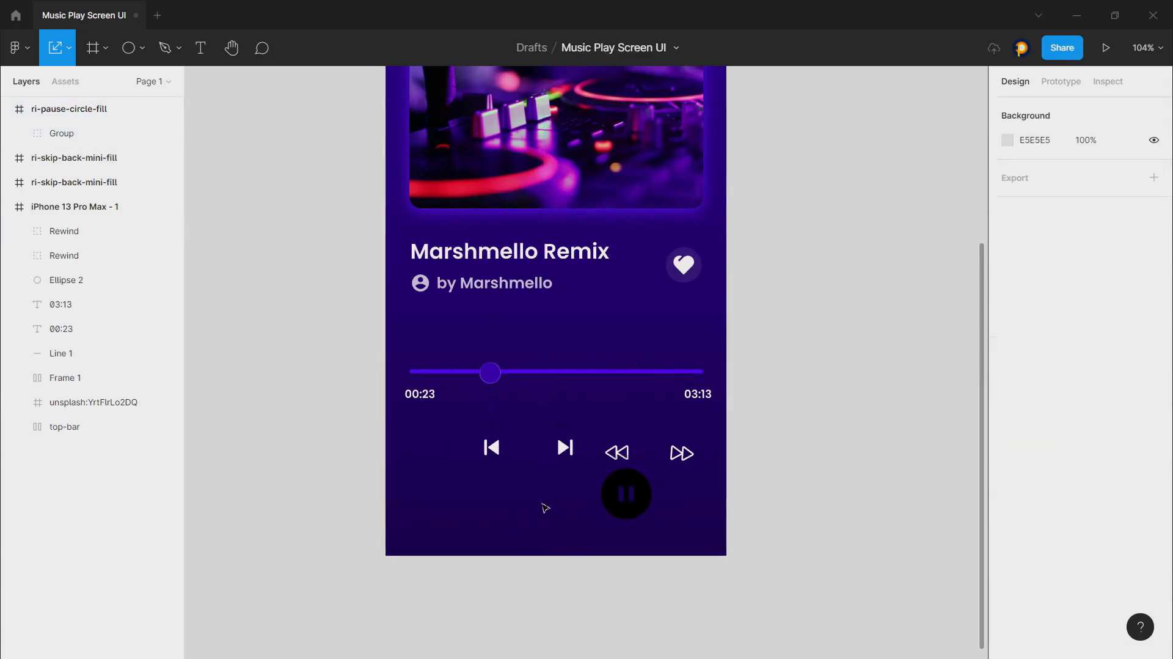
# - Fill the pause-circle icon's round vector shape with the document colour purple 5813EC
pyautogui.click(611, 495)
pyautogui.click(17, 134)
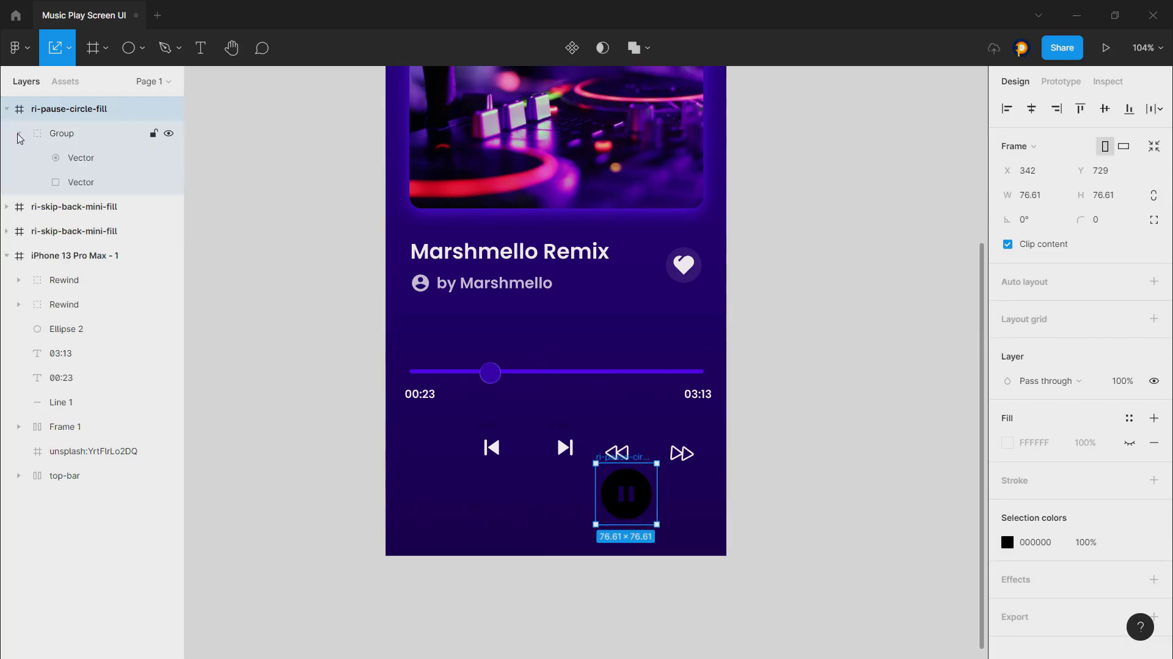
pyautogui.click(78, 181)
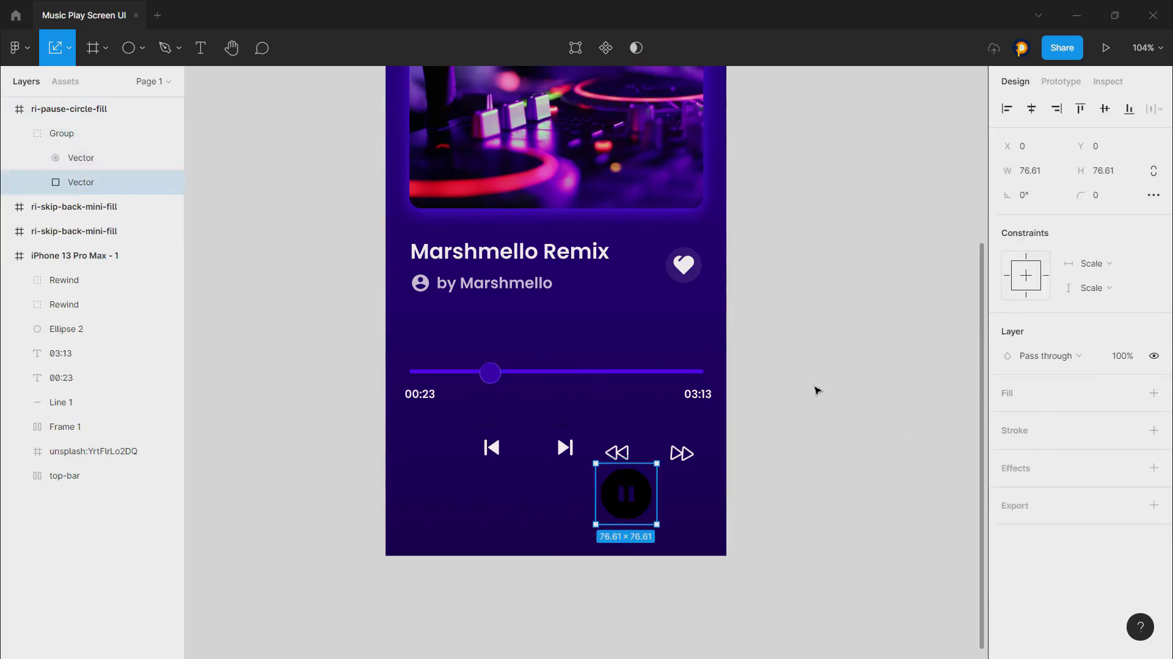
pyautogui.click(67, 157)
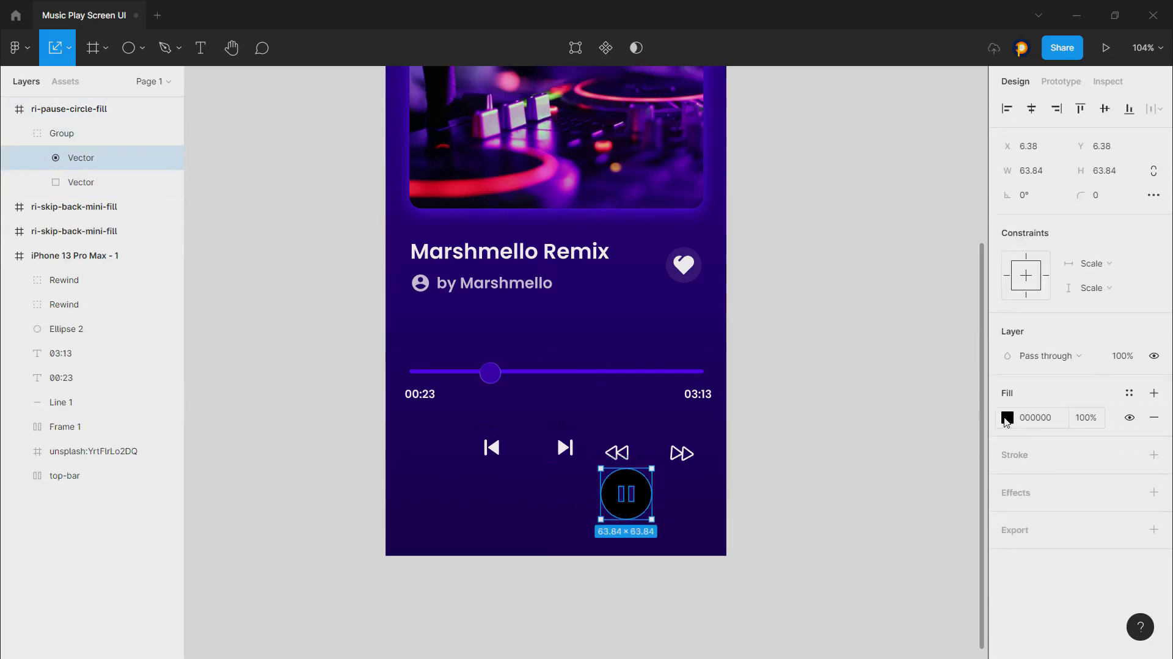
pyautogui.click(1007, 418)
pyautogui.click(861, 585)
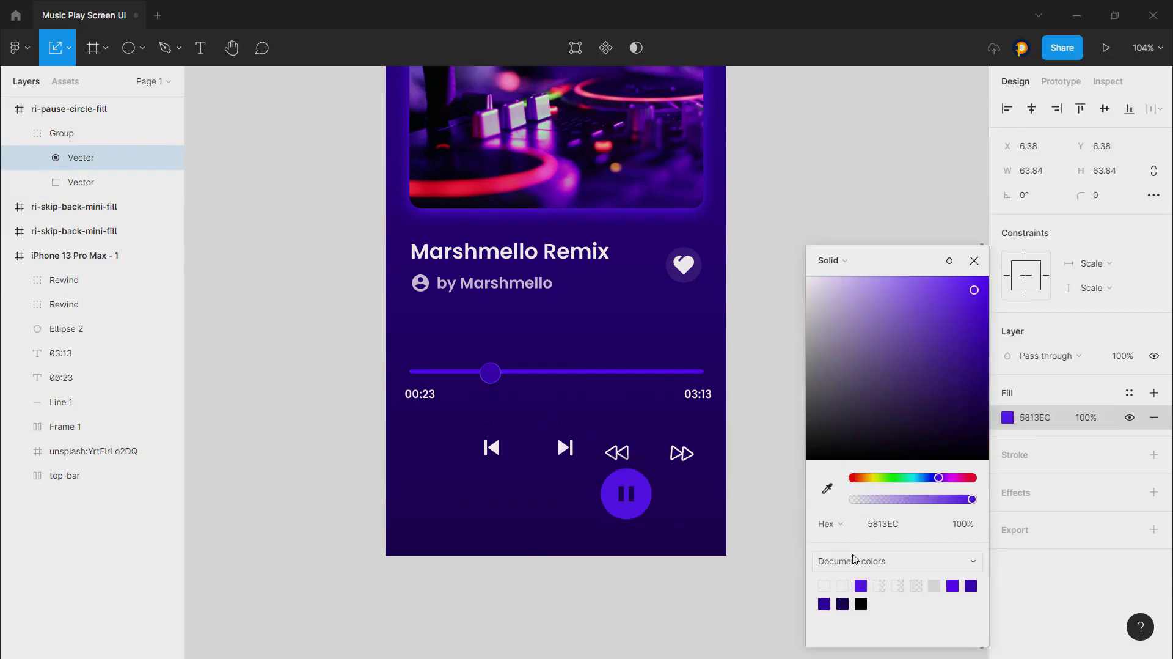
pyautogui.click(976, 261)
pyautogui.click(630, 301)
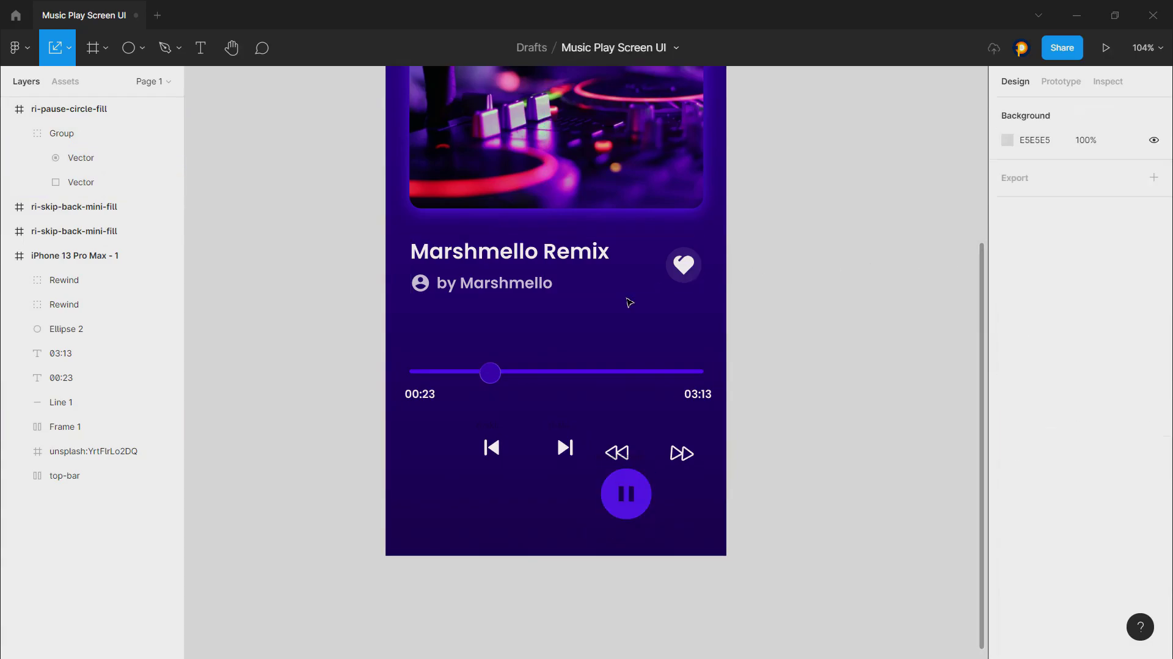
# - Place the pause button near the frame's bottom centre, with the rewind icon before it and the fast-forward icon after it
pyautogui.click(7, 109)
pyautogui.click(68, 111)
pyautogui.moveTo(574, 489); pyautogui.dragTo(529, 489)
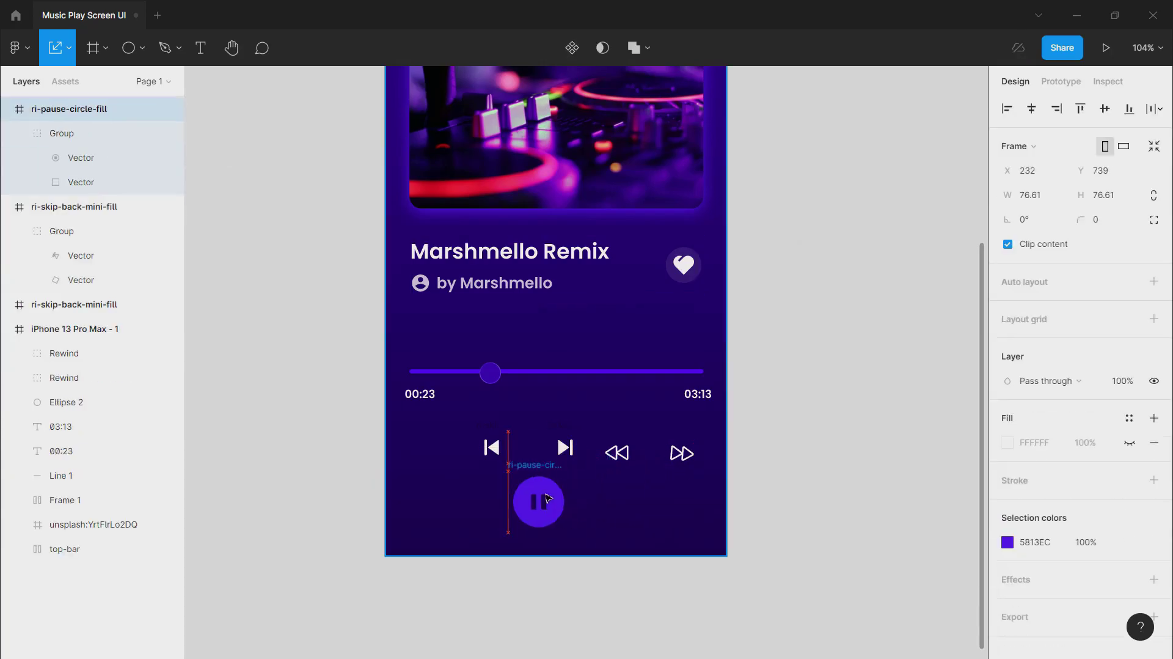
pyautogui.moveTo(601, 464); pyautogui.dragTo(455, 501)
pyautogui.moveTo(672, 458); pyautogui.dragTo(589, 499)
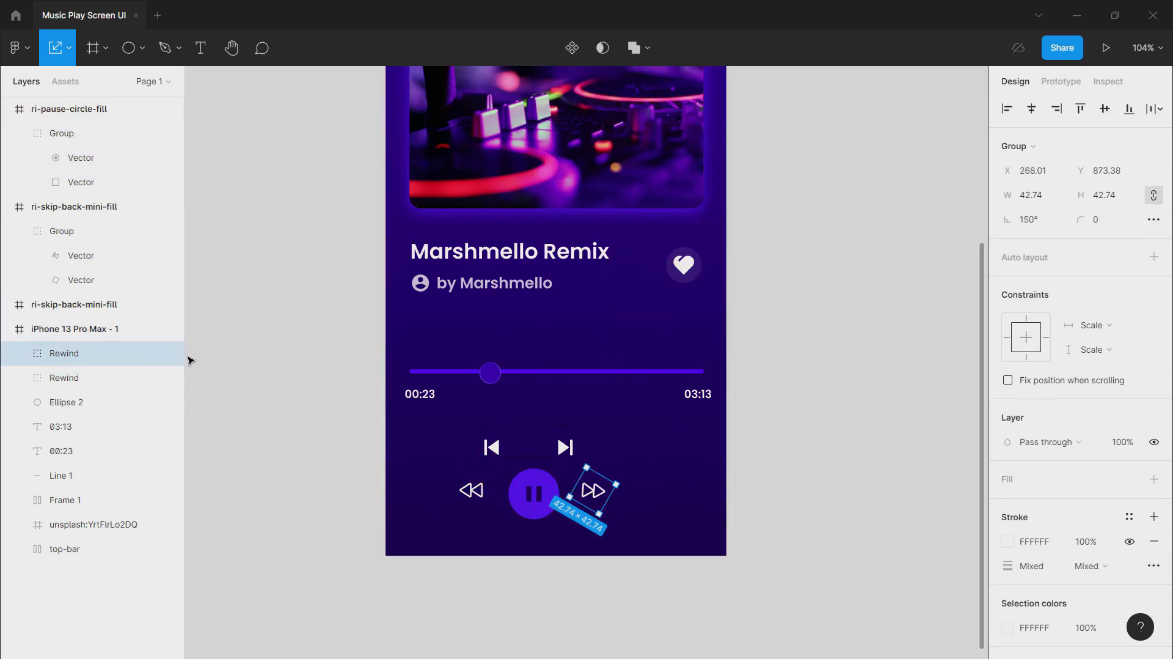
# - Rename the fast-forward icon's layer as "ahead"
pyautogui.doubleClick(70, 353)
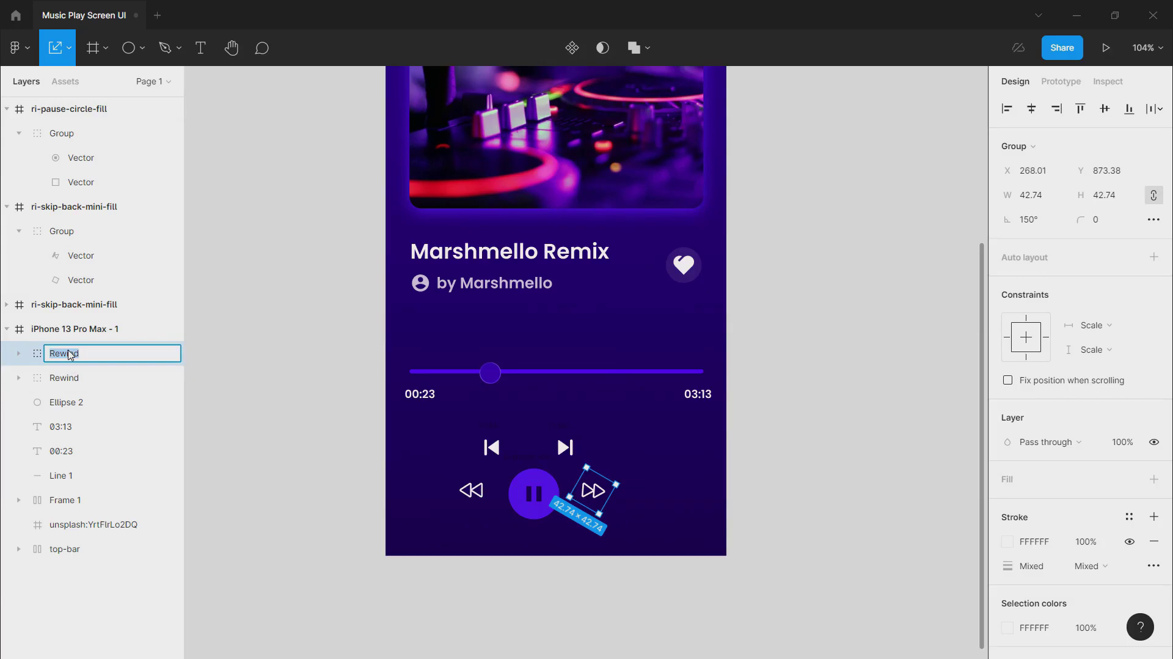
pyautogui.write('ahead')
pyautogui.press('Return')
pyautogui.click(63, 378)
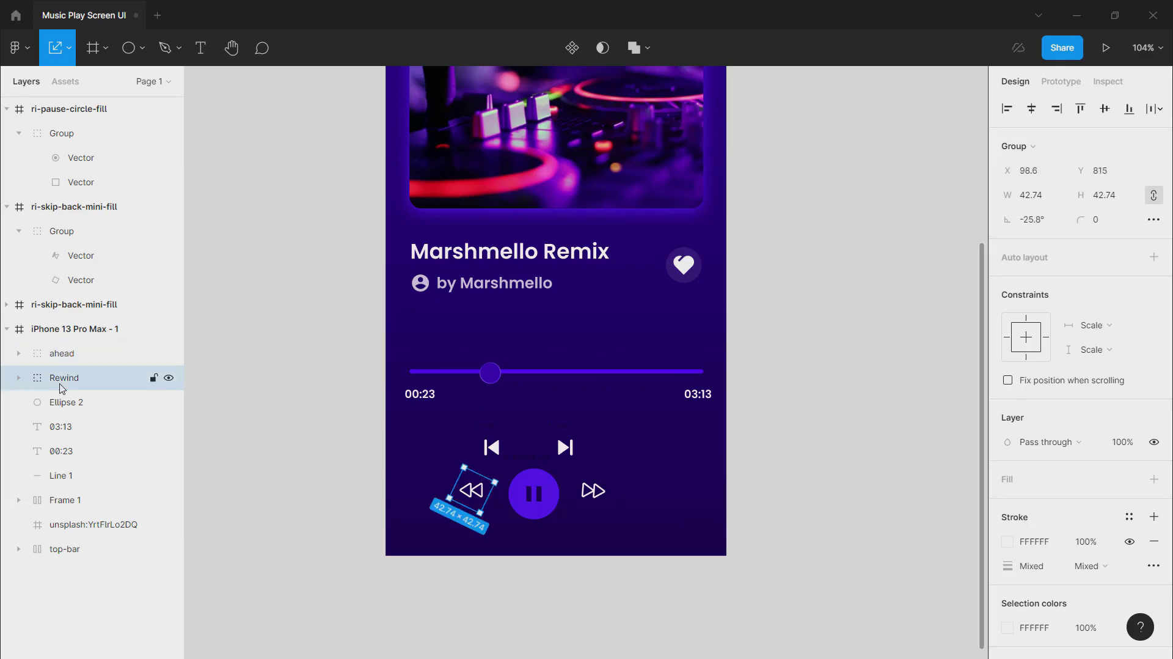
pyautogui.click(78, 357)
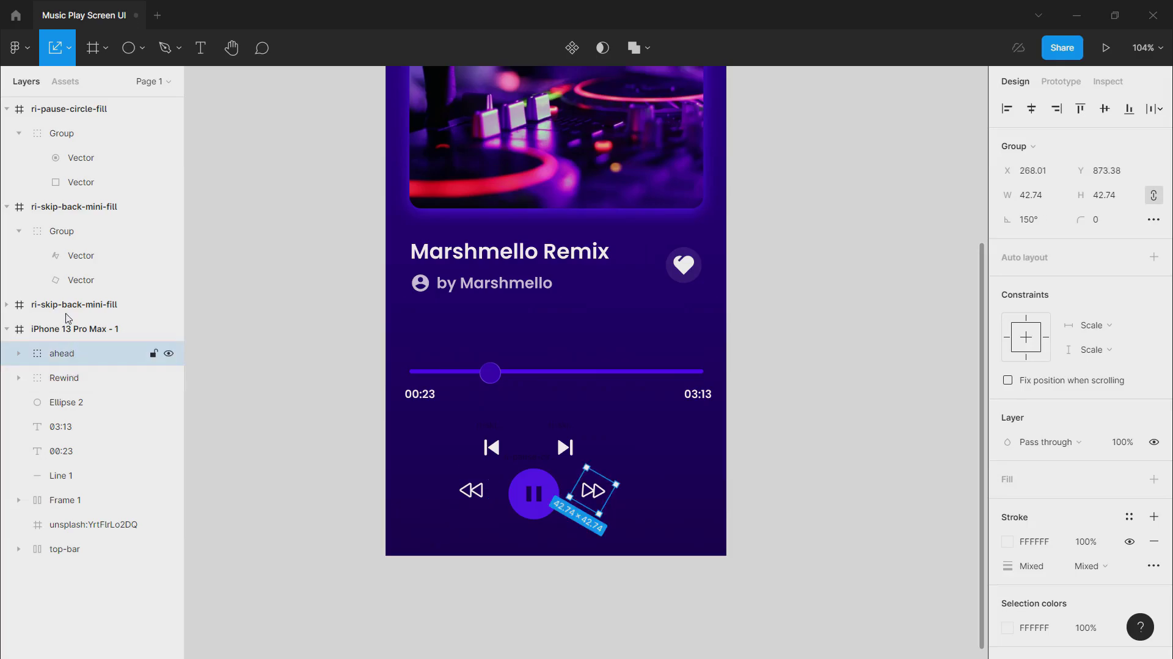
# - Move the skip-forward icon's layer into the iPhone frame, just below the Rewind layer
pyautogui.click(6, 206)
pyautogui.click(77, 215)
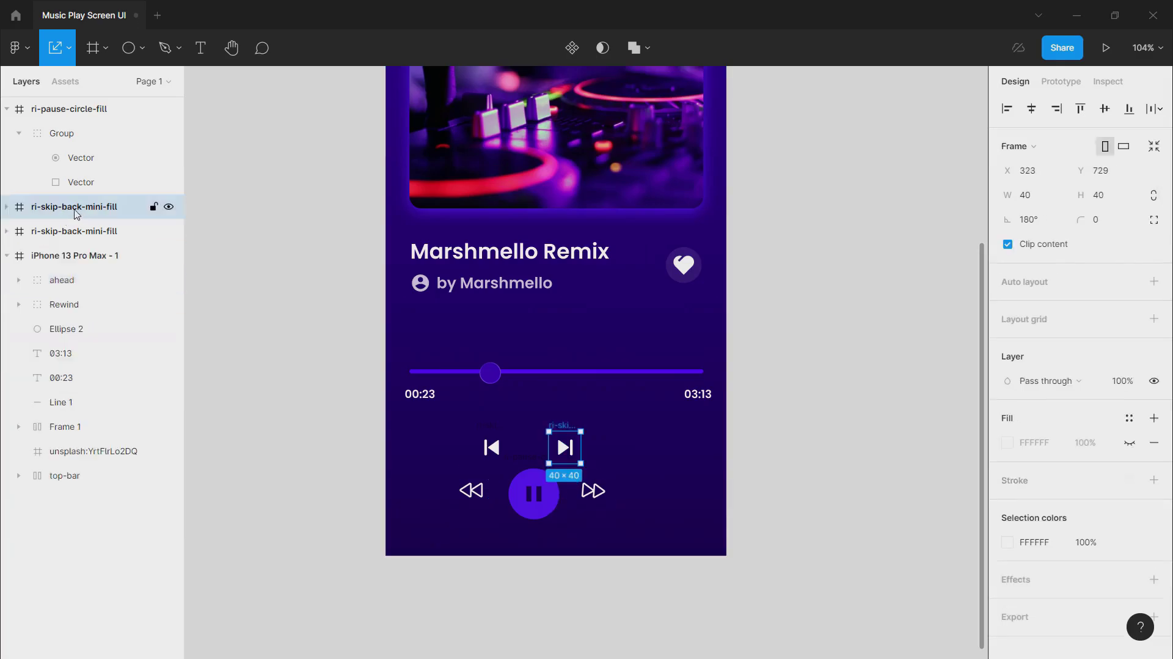
pyautogui.moveTo(76, 214); pyautogui.dragTo(63, 321)
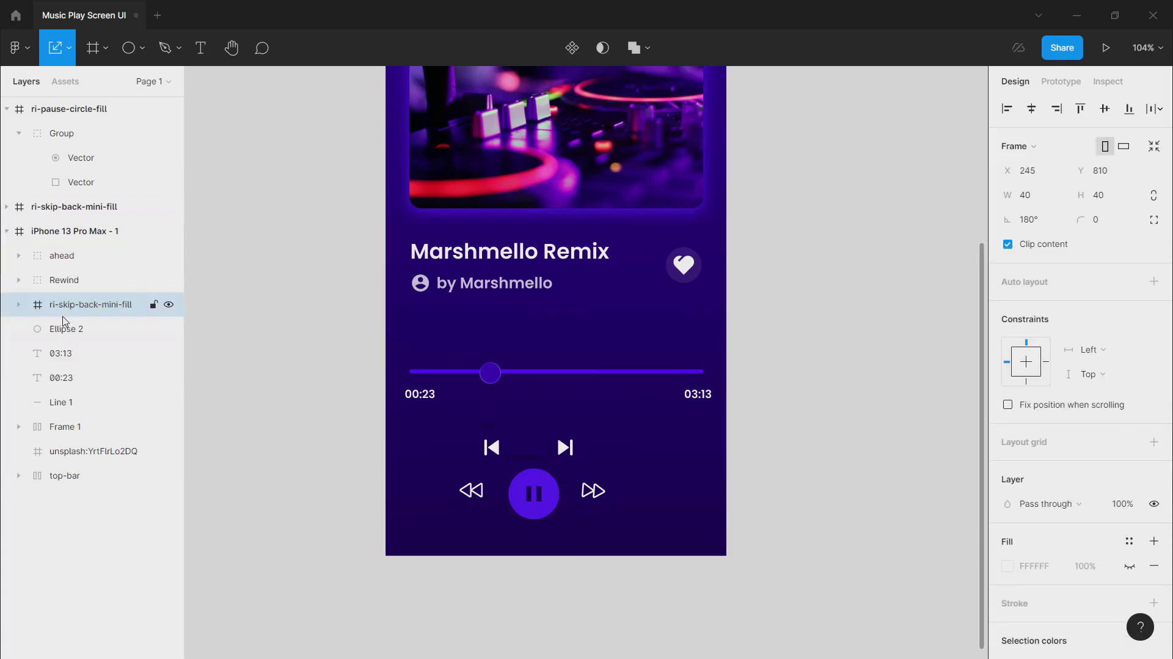
# - Move the ahead, Rewind and skip-forward layers out of the iPhone frame, between the pause-circle and skip-back layers
pyautogui.click(27, 210)
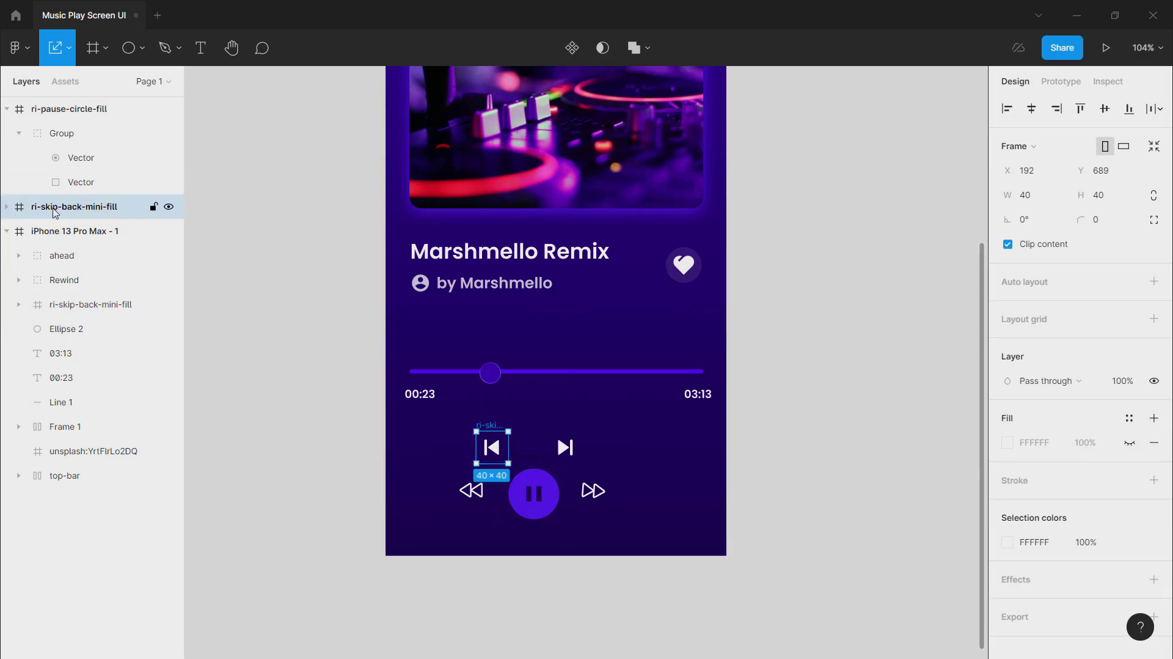
pyautogui.moveTo(72, 260); pyautogui.dragTo(49, 154)
pyautogui.click(6, 109)
pyautogui.click(73, 182)
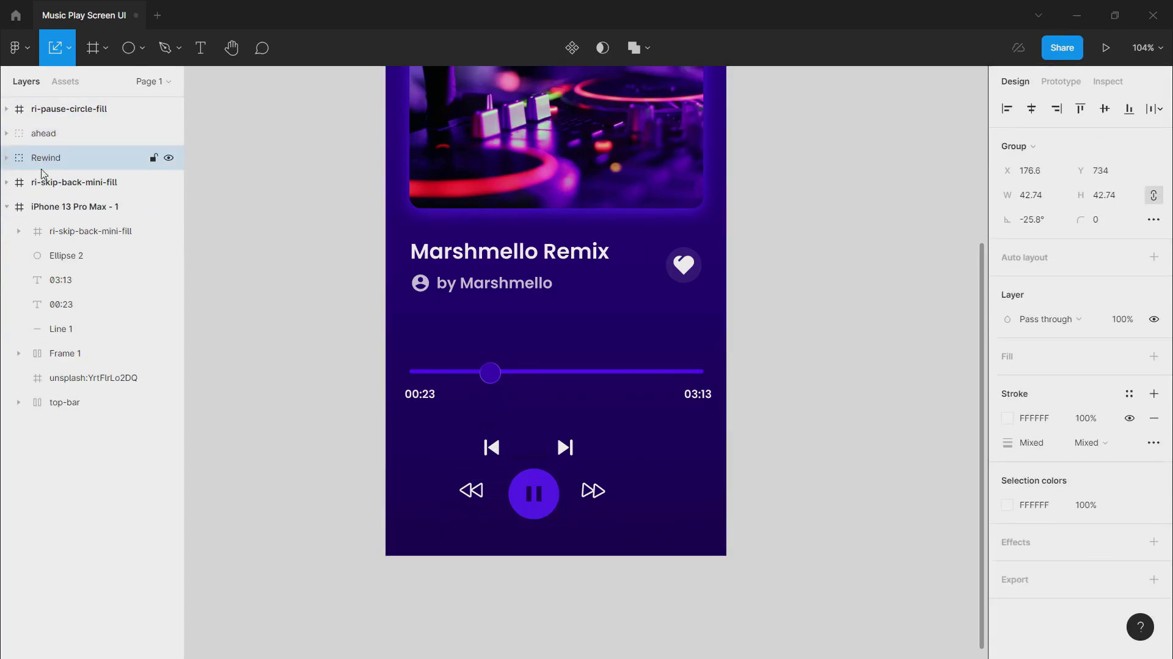
pyautogui.click(75, 235)
pyautogui.moveTo(76, 235); pyautogui.dragTo(58, 190)
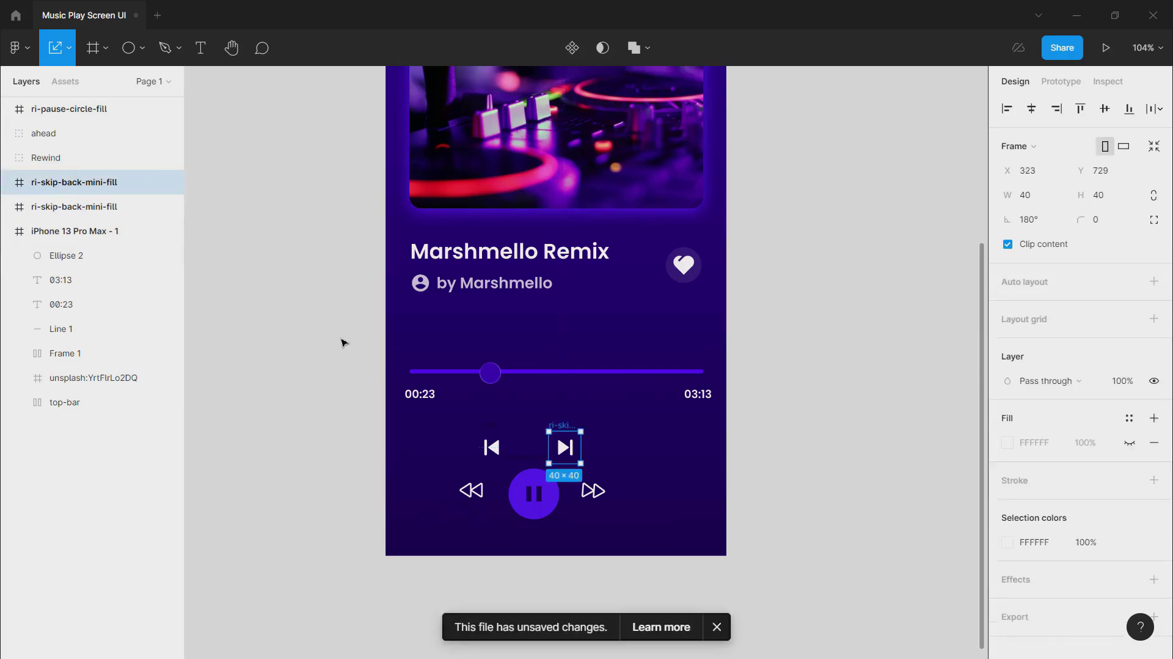
# - Place the skip-back icon outside the rewind icon and the skip-forward icon outside the fast-forward icon, completing the control row
pyautogui.click(495, 451)
pyautogui.moveTo(495, 451); pyautogui.dragTo(437, 497)
pyautogui.moveTo(564, 451); pyautogui.dragTo(638, 497)
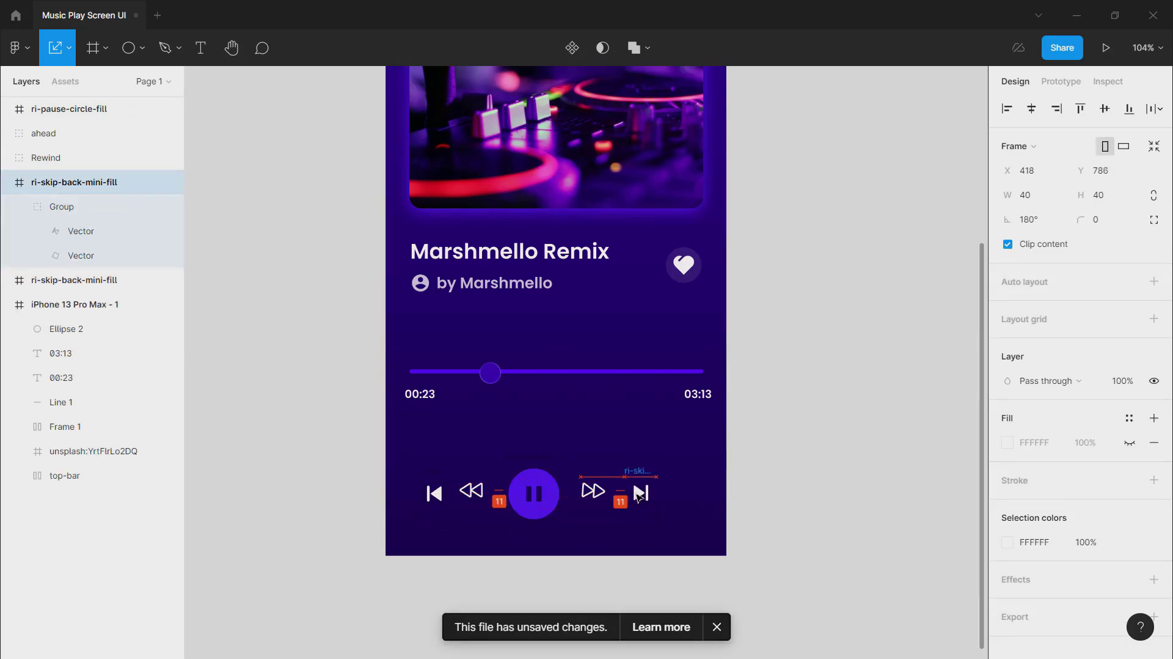
# - Combine the five playback icons in a horizontal auto layout with spacing 6 and centre their alignment
pyautogui.click(73, 110)
pyautogui.keyDown('shift'); pyautogui.click(72, 279); pyautogui.keyUp('shift')
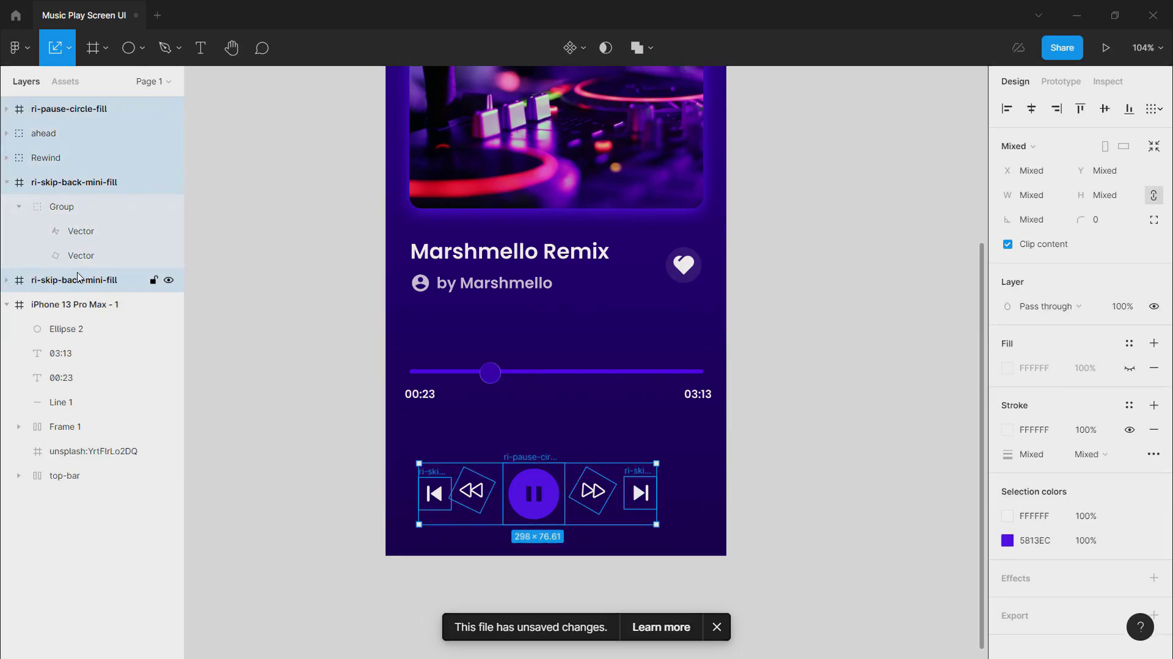
pyautogui.hotkey('shift', 'a')
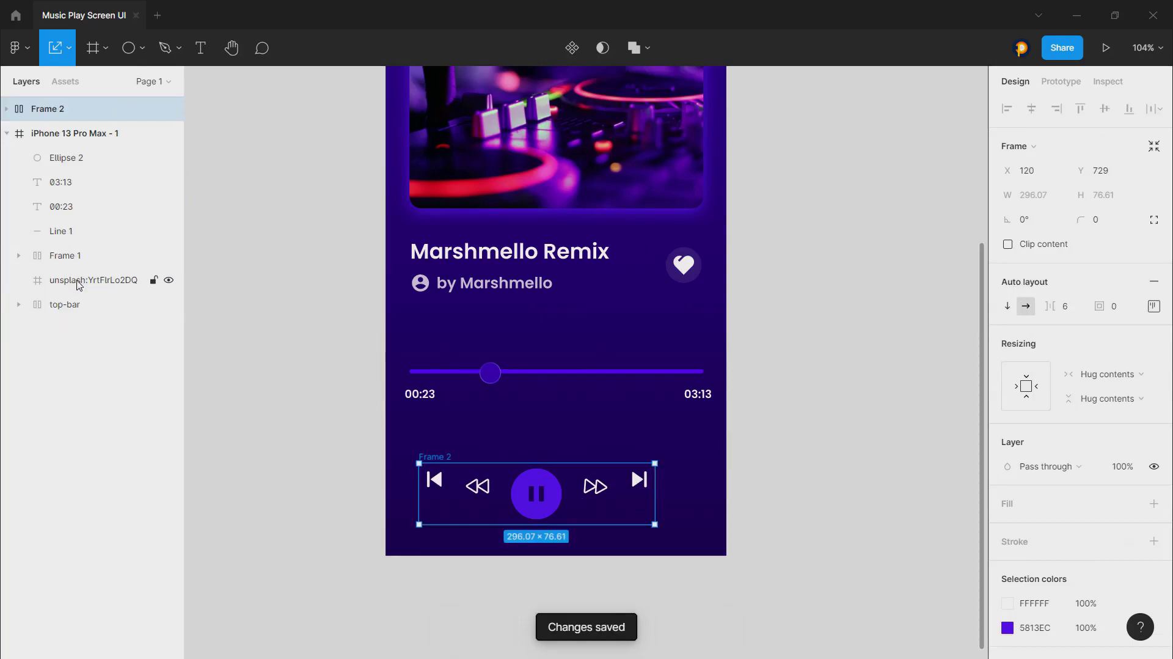
pyautogui.click(1154, 305)
pyautogui.click(1107, 378)
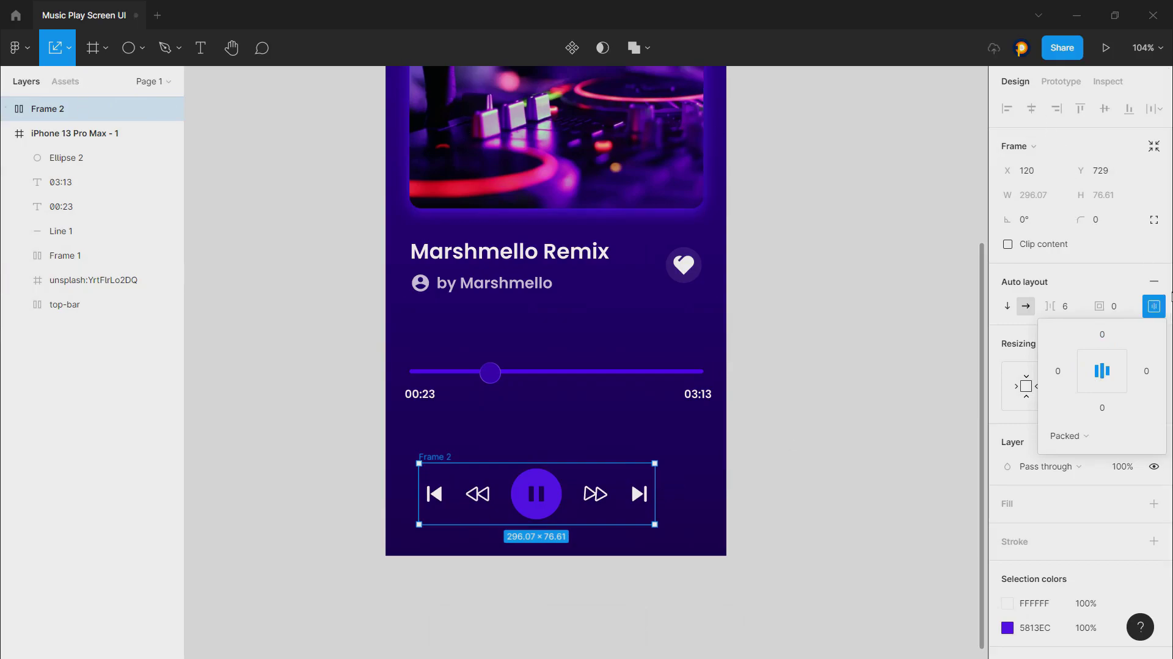
# - Nest the playback auto-layout frame in the iPhone frame, centre it horizontally and move it up to Y 795
pyautogui.moveTo(42, 115); pyautogui.dragTo(58, 158)
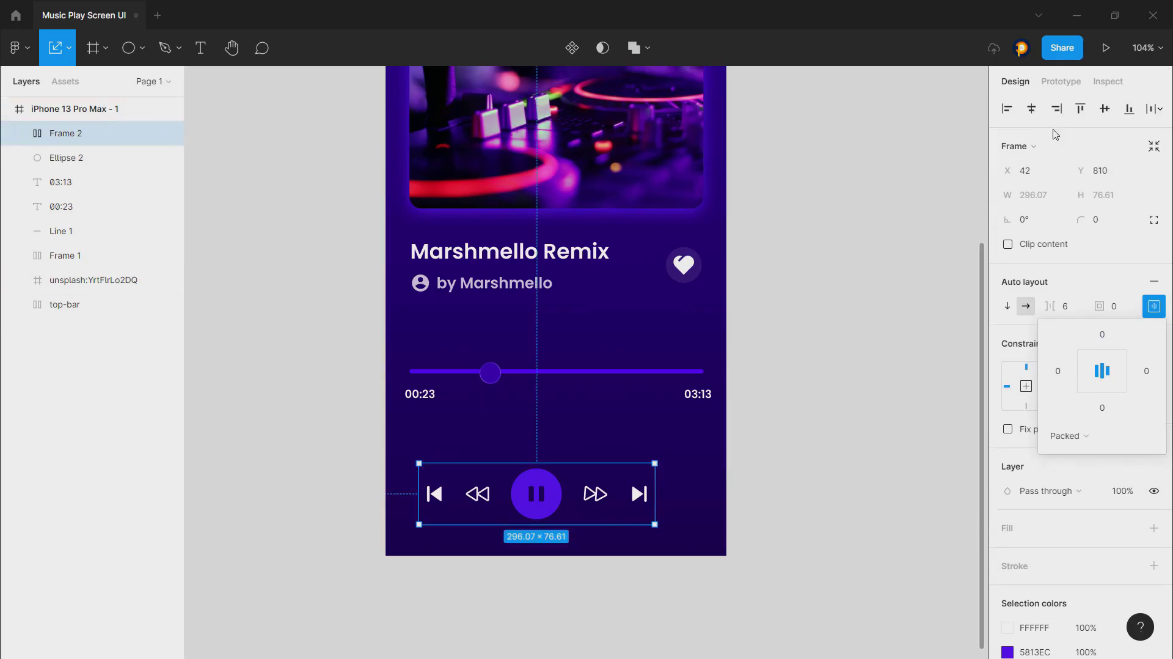
pyautogui.click(1031, 108)
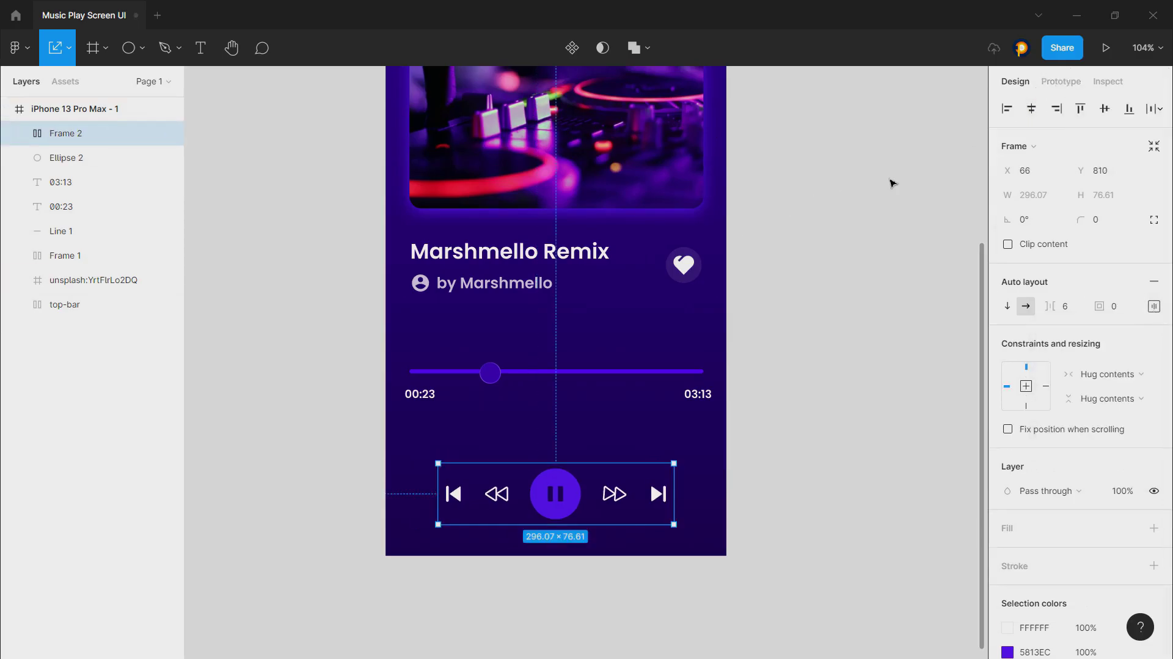
pyautogui.moveTo(549, 492)
pyautogui.mouseDown()
pyautogui.moveTo(550, 471)
pyautogui.moveTo(548, 485)
pyautogui.mouseUp()
pyautogui.click(730, 293)
pyautogui.scroll(-5, 709, 284)
pyautogui.scroll(4, 773, 220)
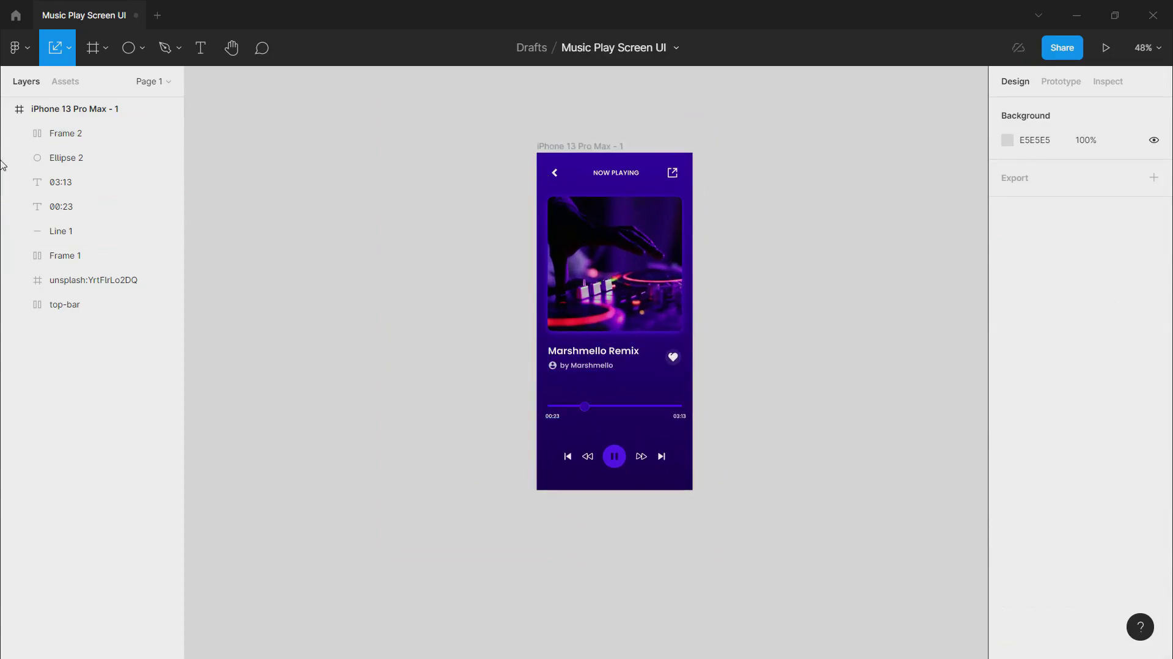
# - Rename the playback icons' auto-layout frame as "controls"
pyautogui.click(15, 140)
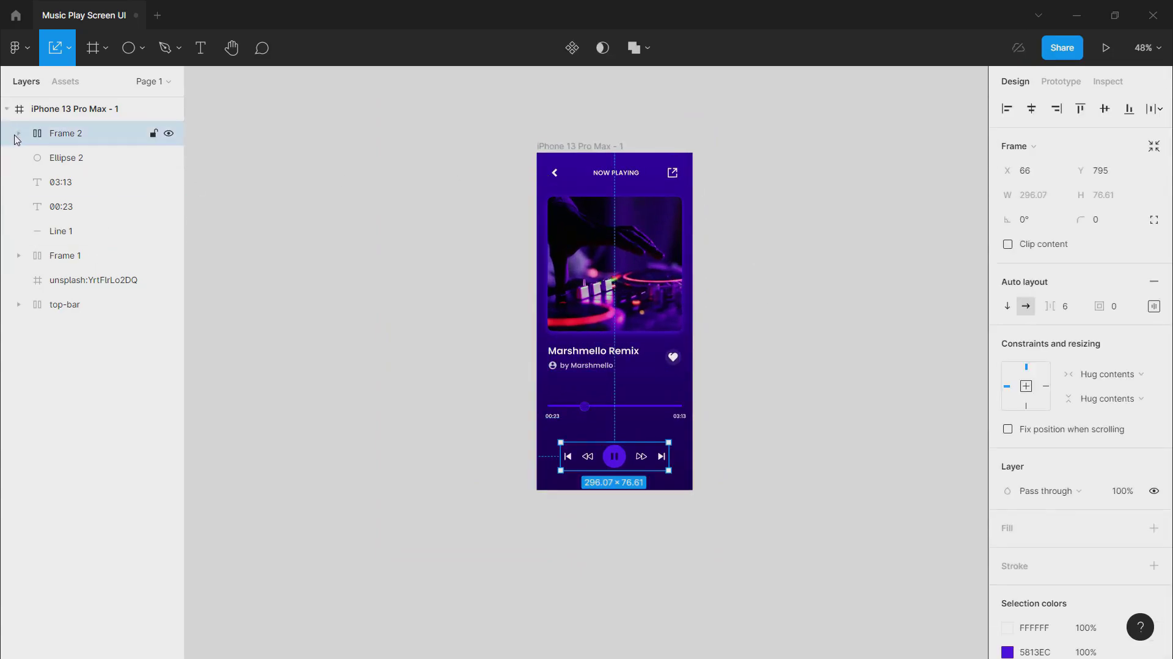
pyautogui.doubleClick(76, 135)
pyautogui.write('controls')
pyautogui.press('Return')
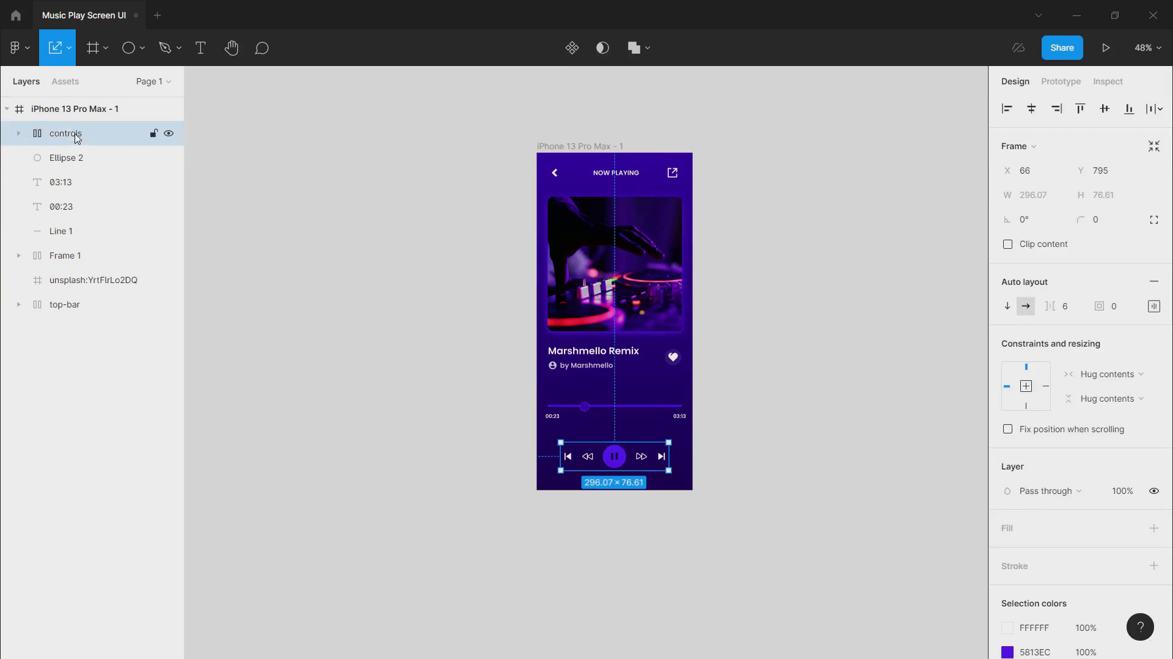
pyautogui.click(76, 167)
pyautogui.click(293, 206)
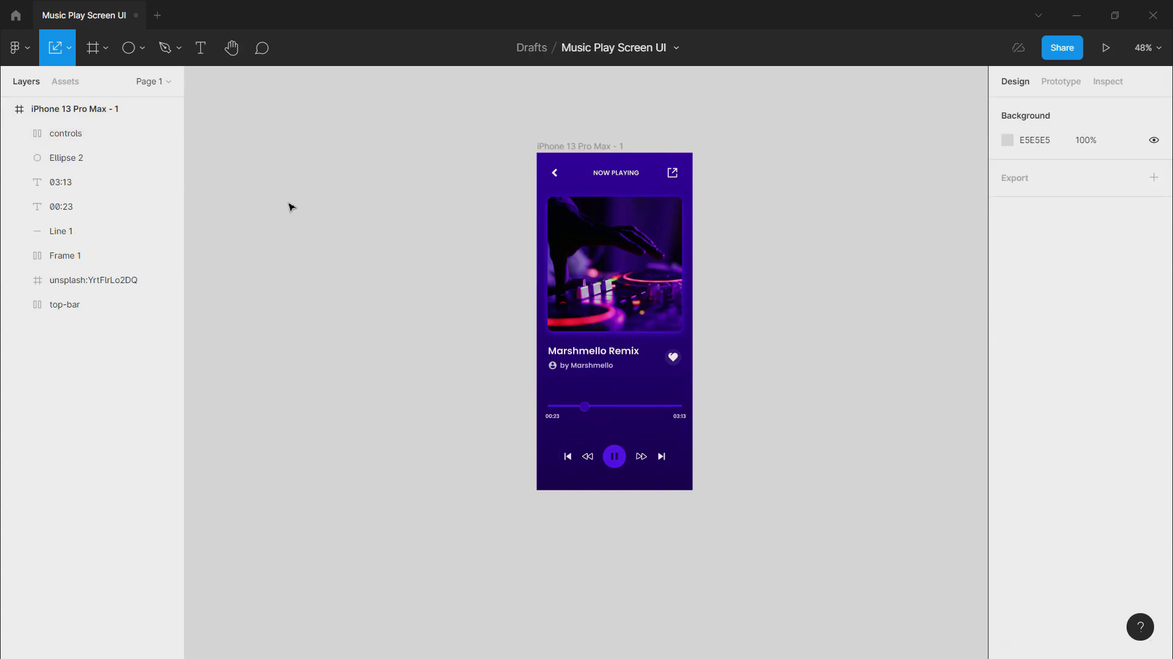
# - Group the slider knob, both time labels and the progress line, and name the group "play-line"
pyautogui.click(53, 159)
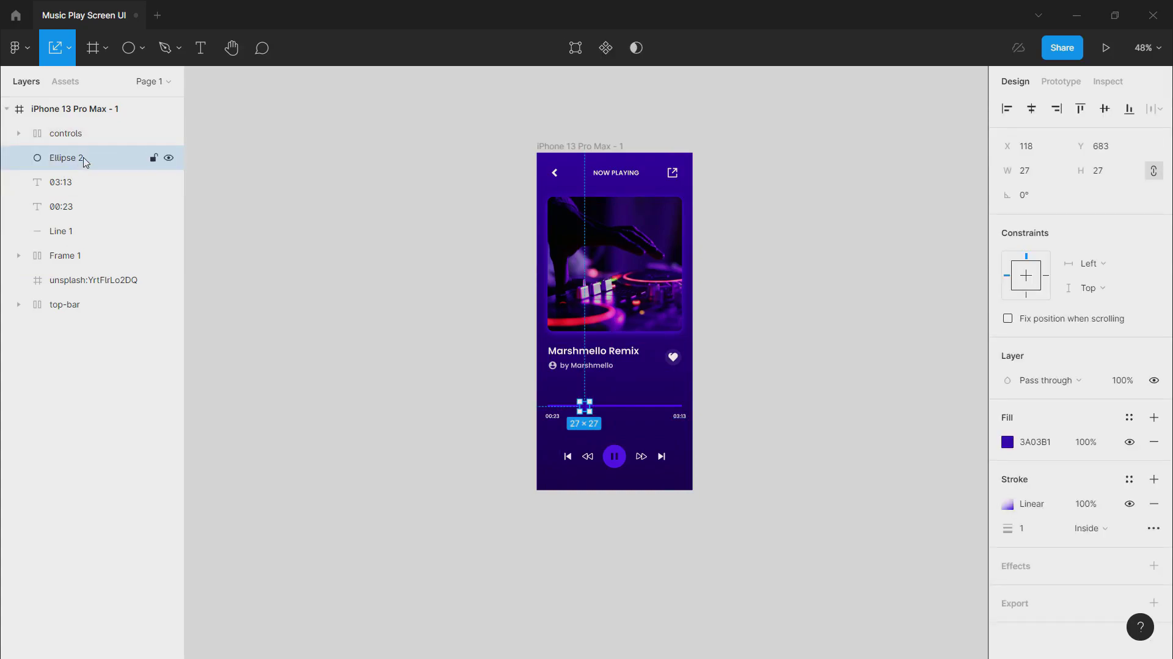
pyautogui.keyDown('shift'); pyautogui.click(61, 230); pyautogui.keyUp('shift')
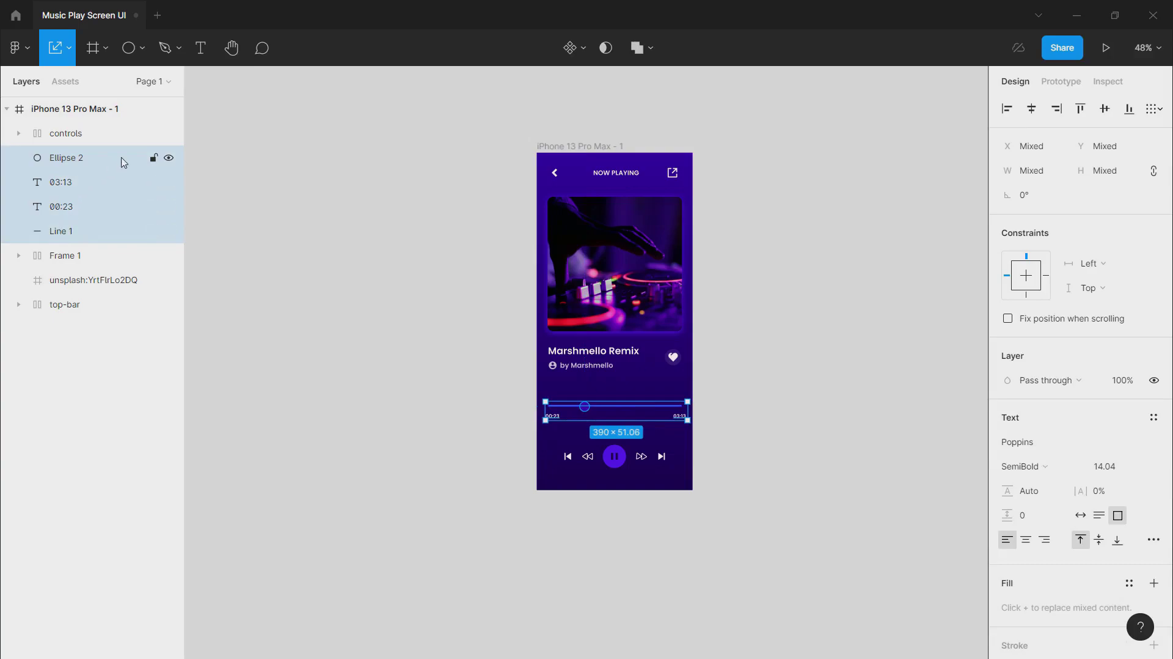
pyautogui.hotkey('ctrl', 'g')
pyautogui.doubleClick(71, 158)
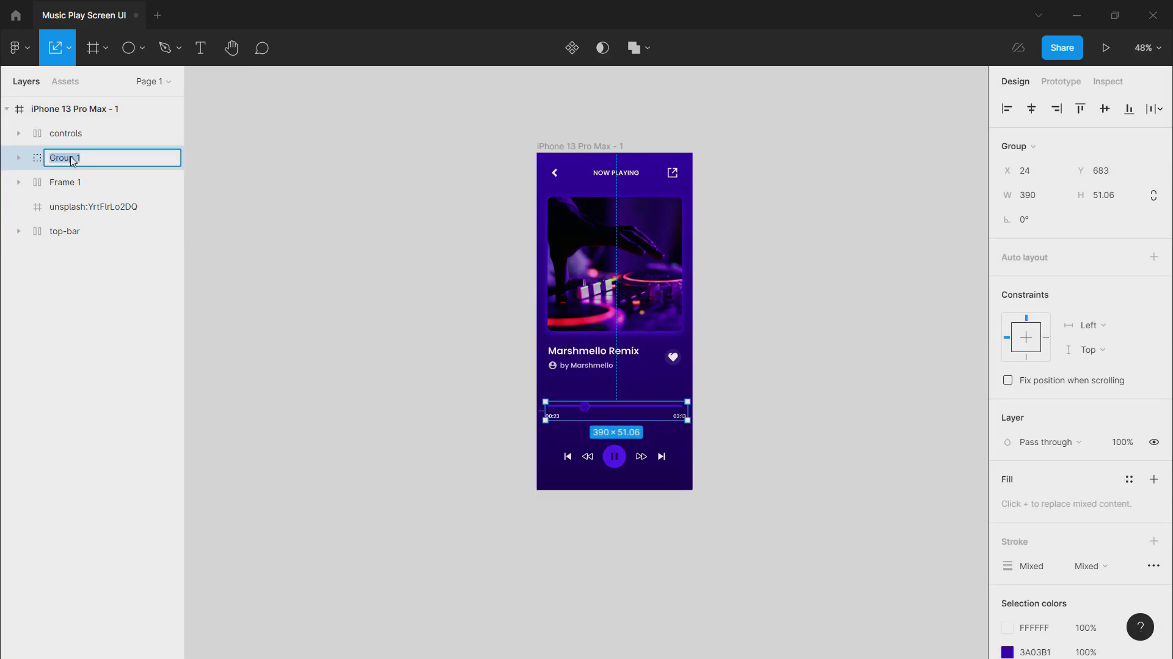
pyautogui.write('play-line')
pyautogui.press('Return')
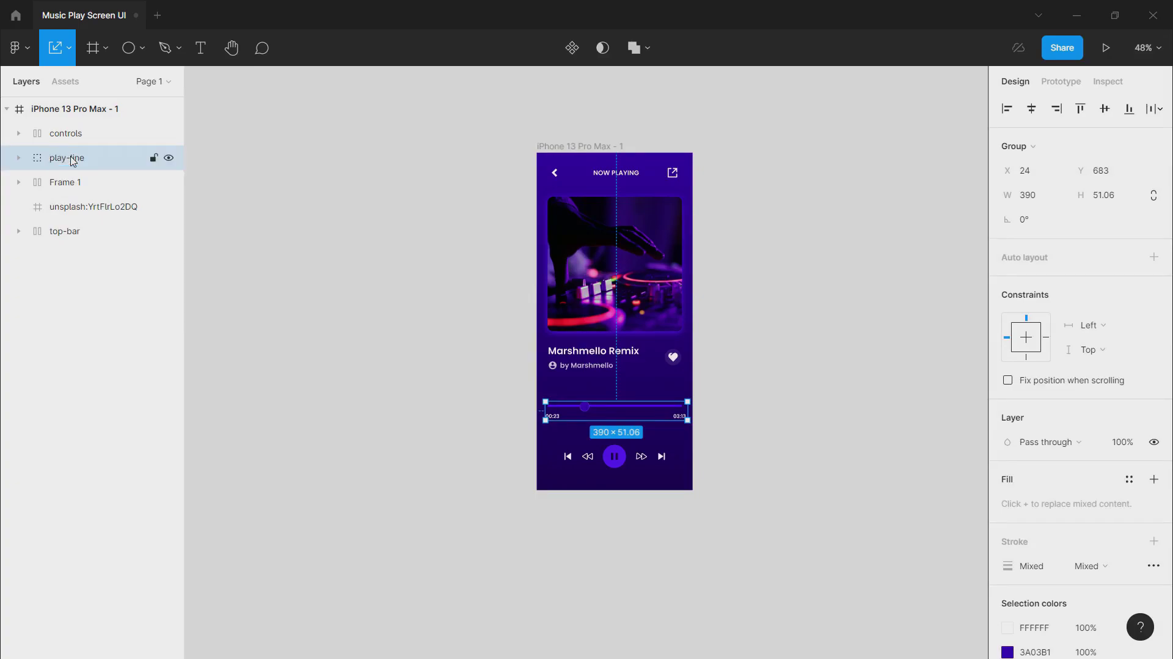
# - Rename the frame holding the song info and heart button as "about + like"
pyautogui.click(63, 184)
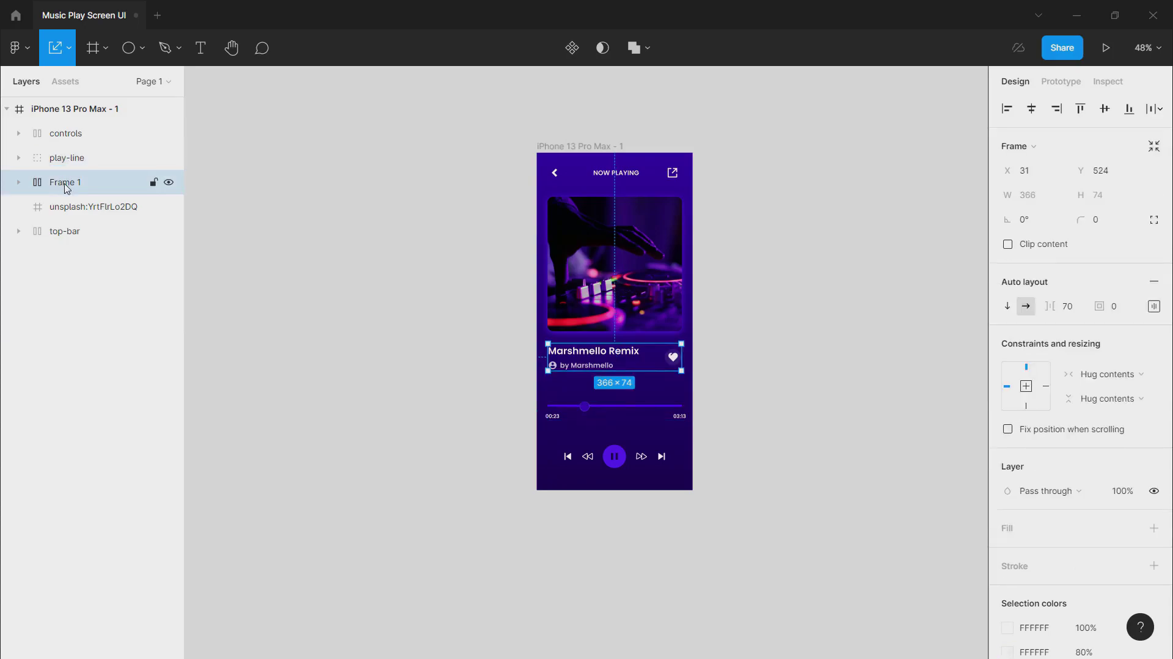
pyautogui.doubleClick(71, 188)
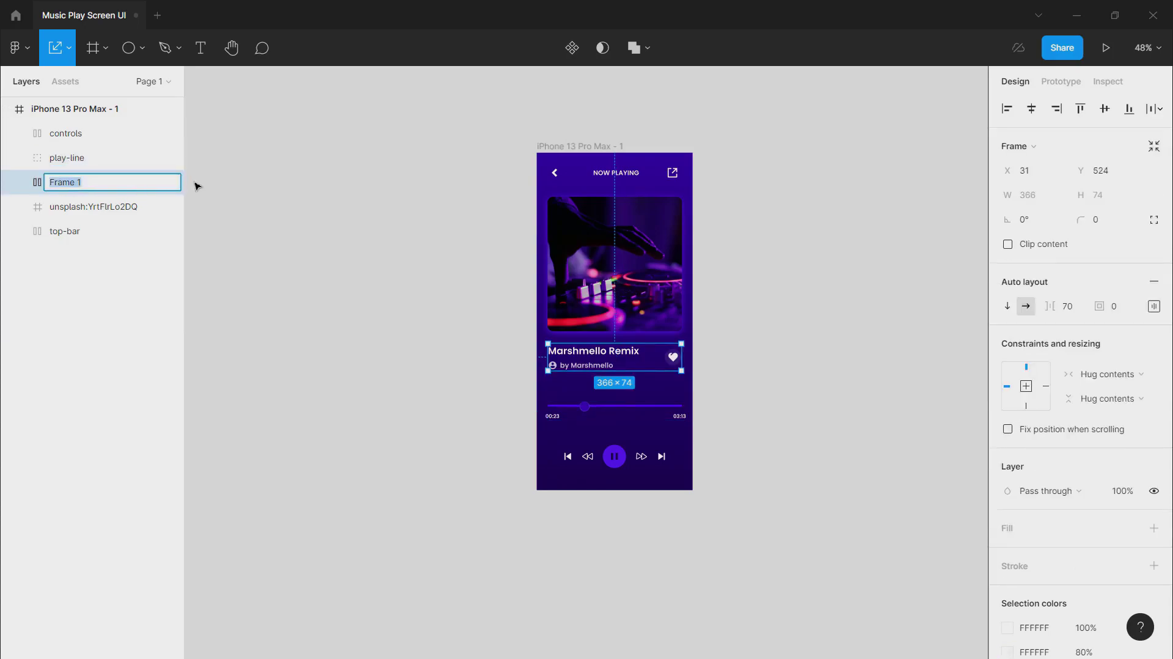
pyautogui.write('about + like')
pyautogui.press('Return')
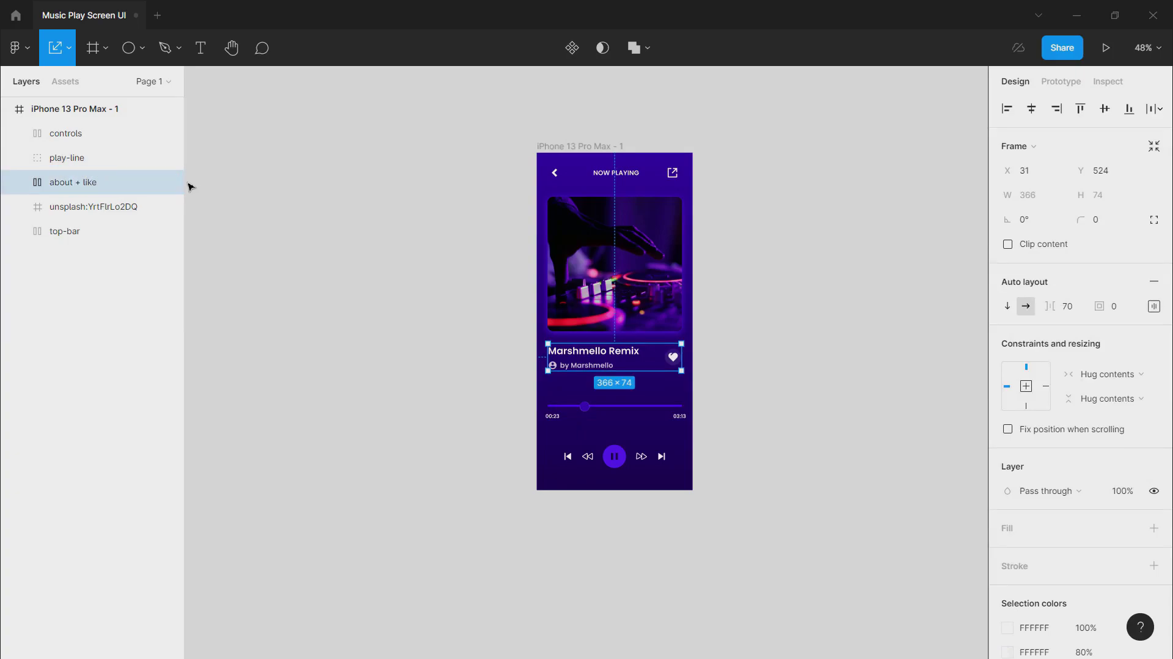
pyautogui.click(125, 207)
pyautogui.click(435, 210)
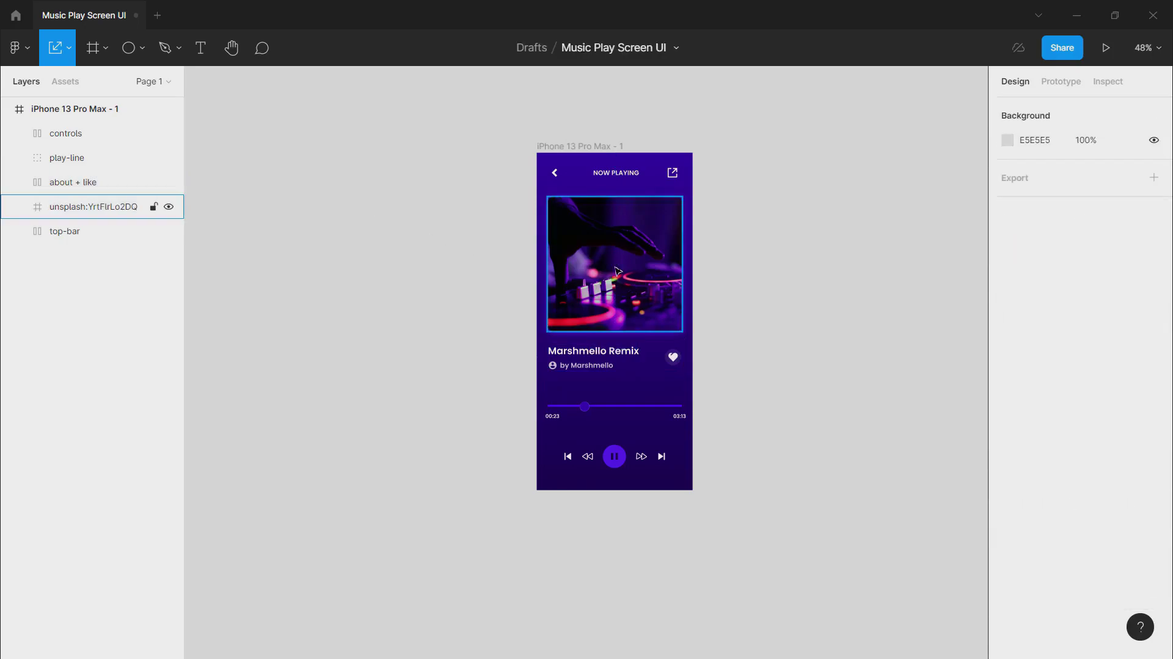
# - Try a 5813EC drop shadow with a blur of 91 on the controls frame, and remove the effect
pyautogui.click(610, 449)
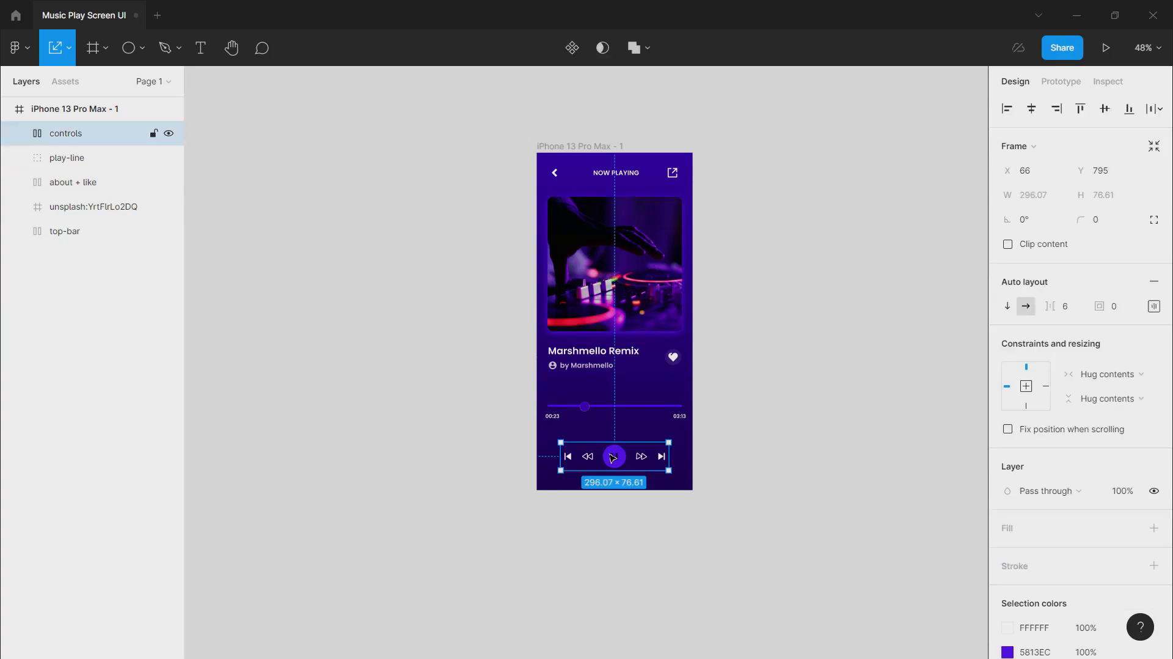
pyautogui.scroll(5, 391, 374)
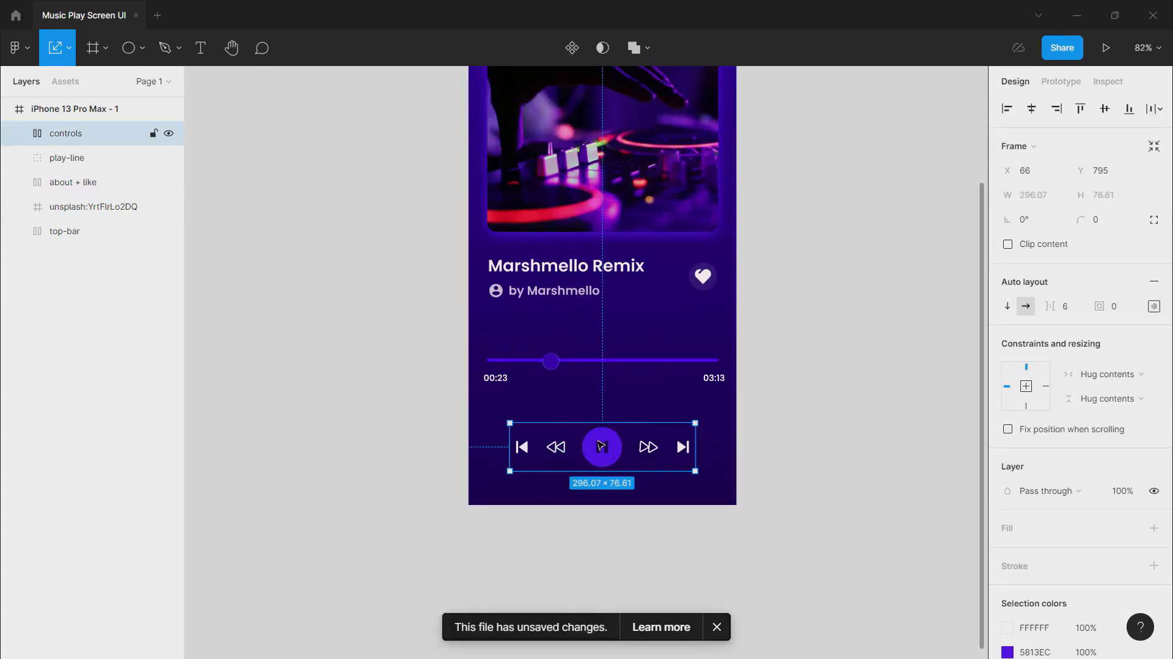
pyautogui.scroll(-2, 1033, 580)
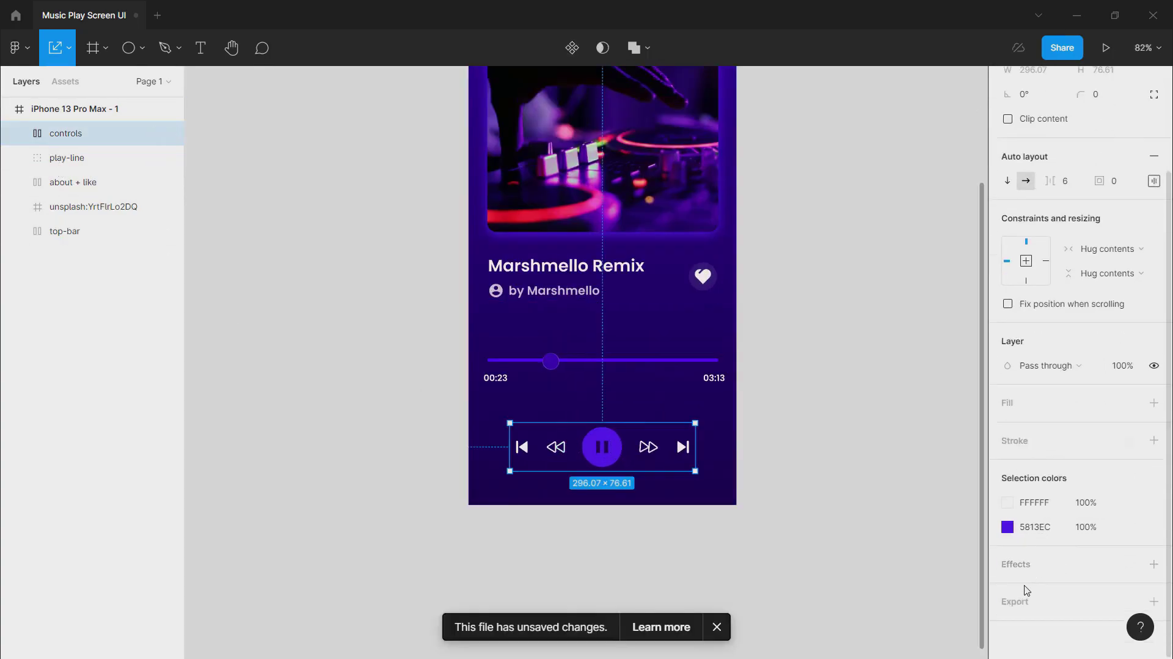
pyautogui.click(1031, 571)
pyautogui.click(1009, 589)
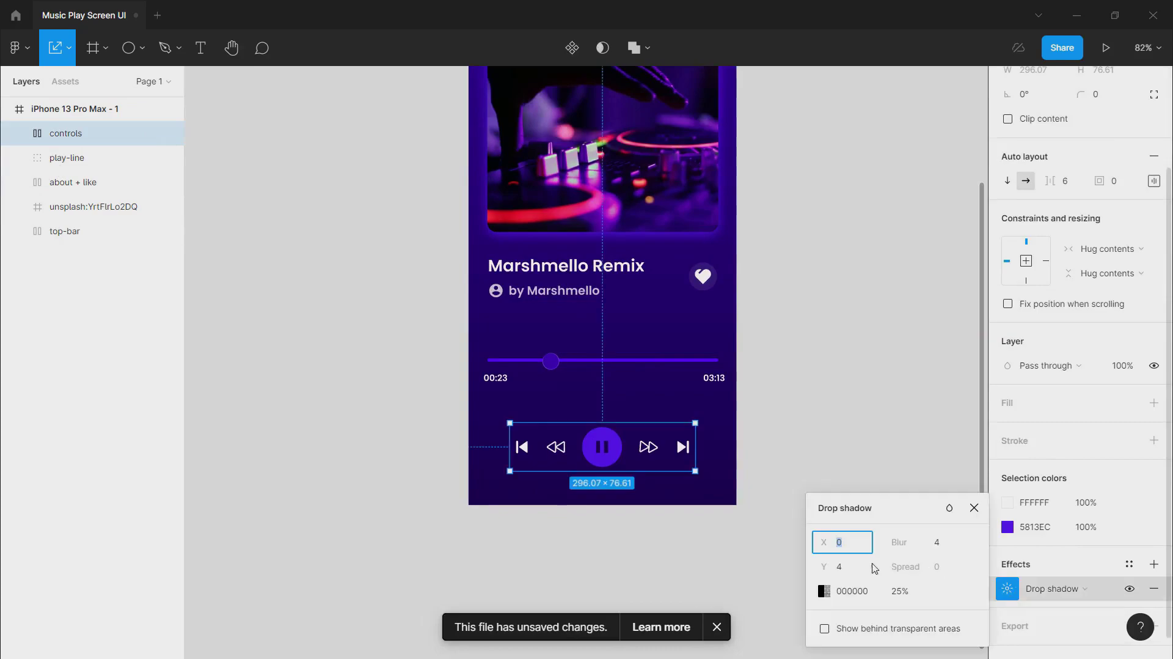
pyautogui.click(824, 590)
pyautogui.moveTo(767, 432); pyautogui.dragTo(647, 309)
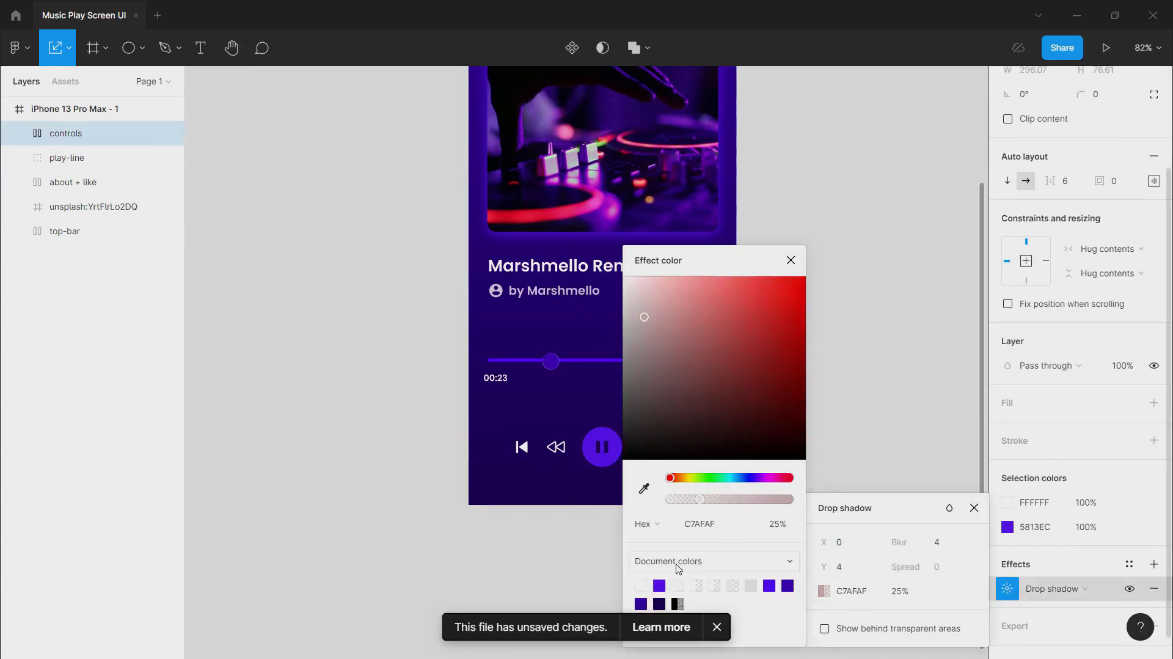
pyautogui.click(660, 584)
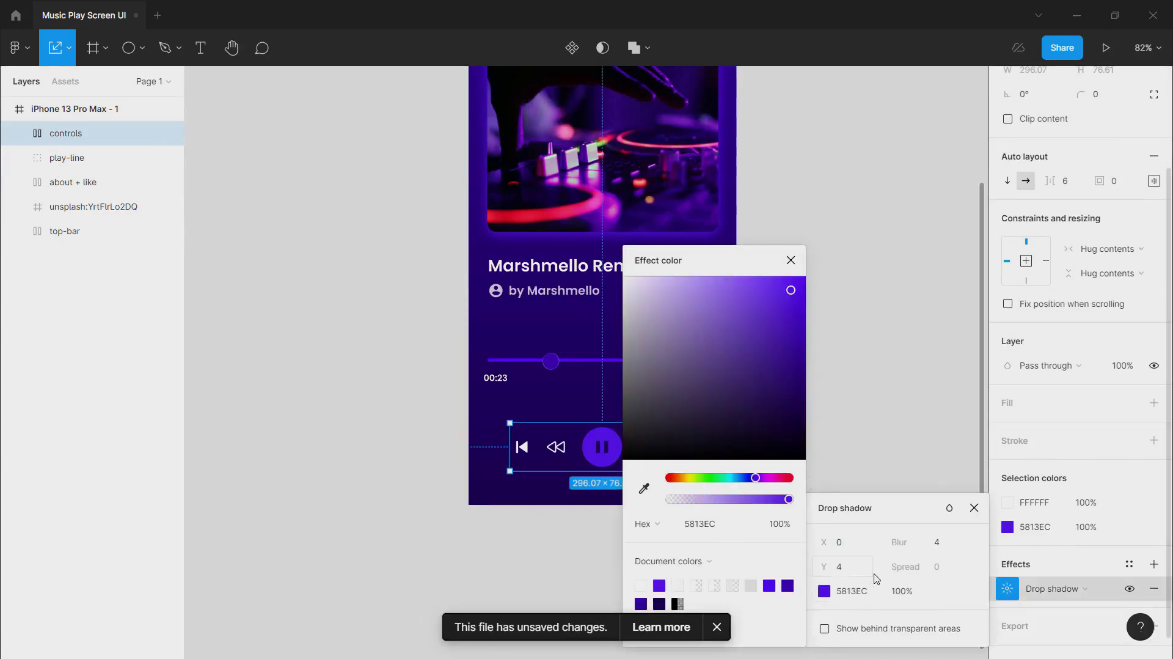
pyautogui.moveTo(896, 545); pyautogui.dragTo(1003, 547)
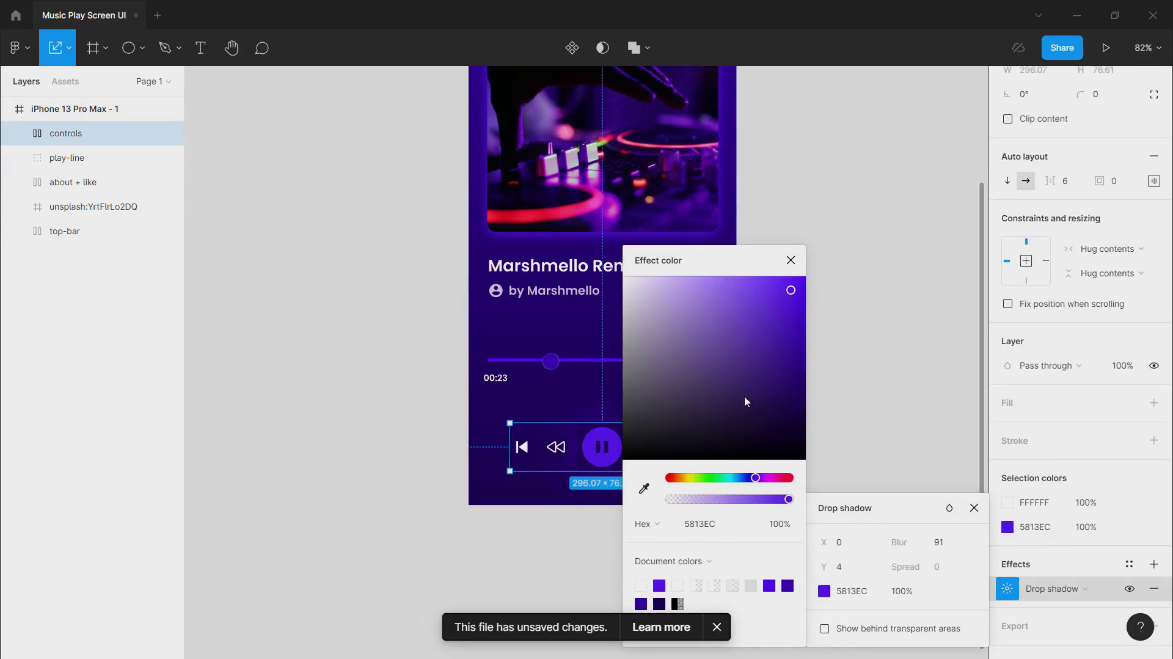
pyautogui.click(1155, 588)
pyautogui.click(1154, 588)
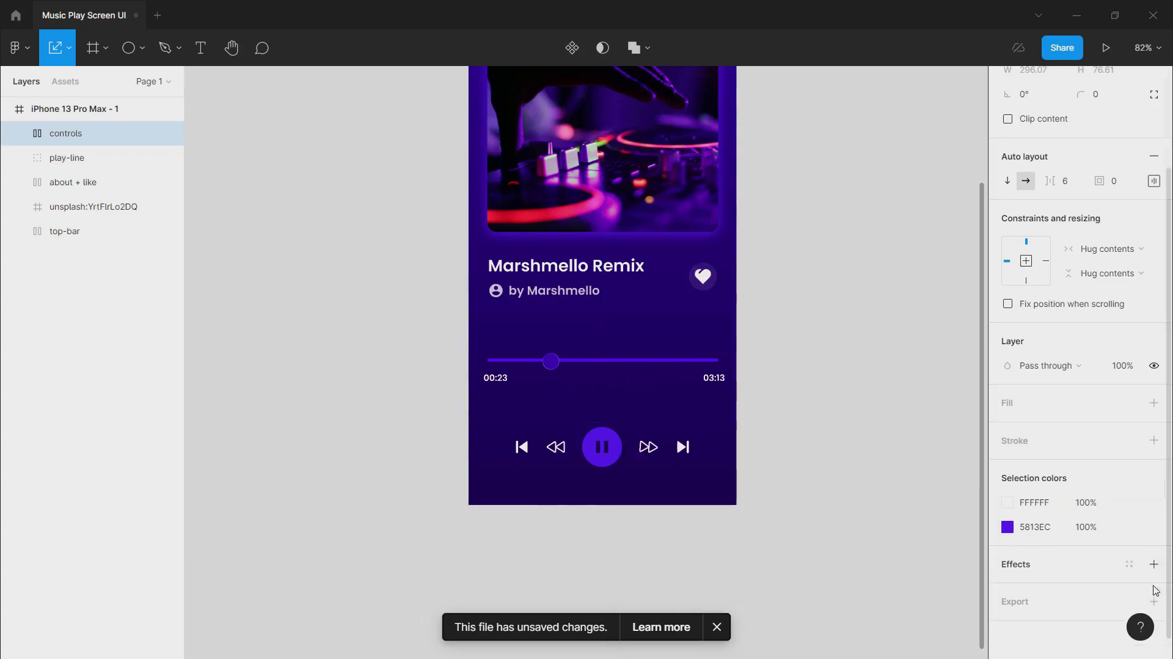
# - Examine the overall layout of the complete music player screen and dismiss the unsaved-changes notice
pyautogui.click(794, 232)
pyautogui.scroll(-5, 734, 363)
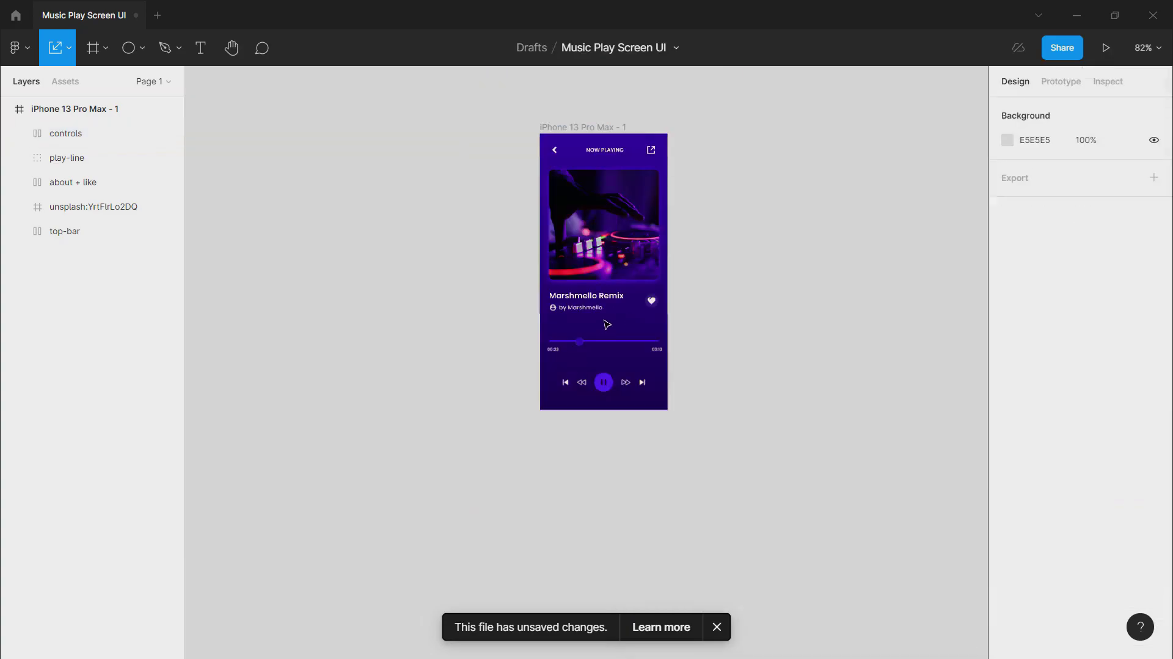
pyautogui.scroll(1, 686, 251)
pyautogui.scroll(2, 672, 245)
pyautogui.scroll(-2, 648, 428)
pyautogui.scroll(1, 623, 569)
pyautogui.scroll(1, 624, 568)
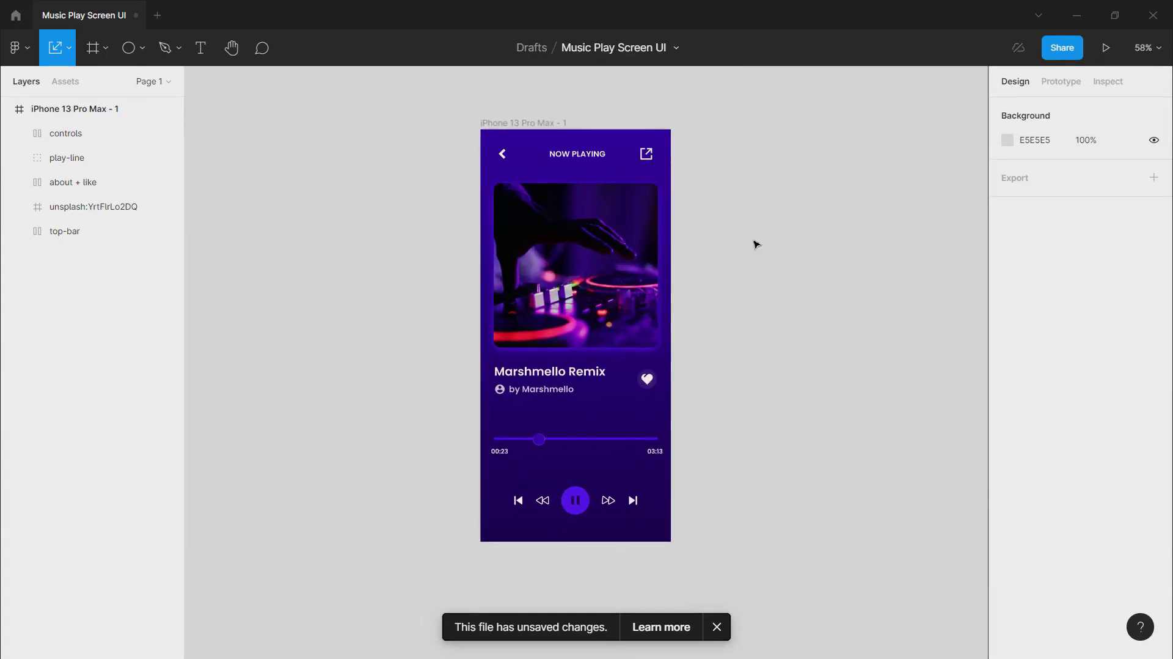
pyautogui.click(717, 627)
pyautogui.scroll(3, 666, 415)
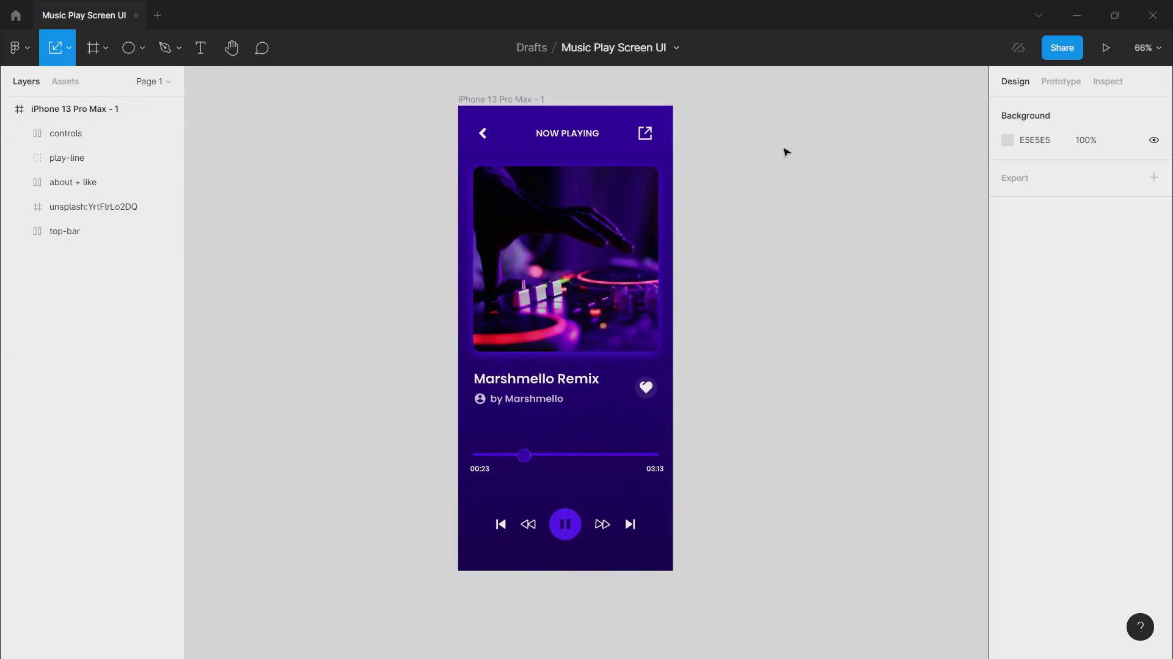
# - Round the iPhone 13 Pro Max frame's corners with a radius of 30
pyautogui.click(76, 109)
pyautogui.click(1105, 222)
pyautogui.write('30')
pyautogui.press('Return')
pyautogui.click(883, 202)
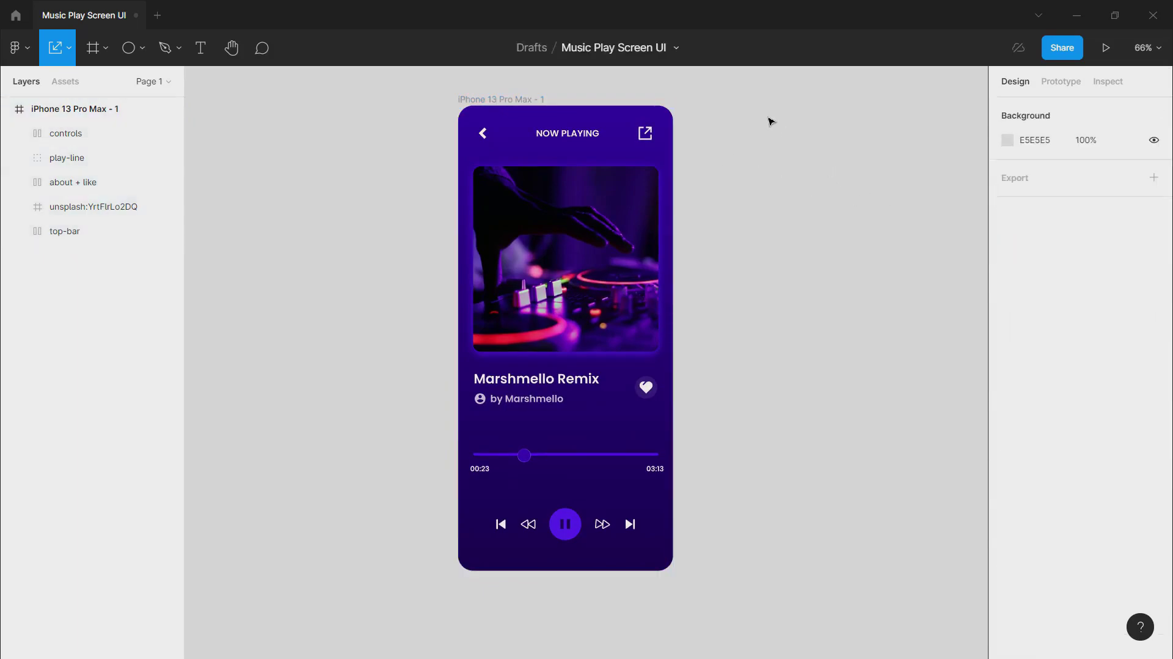